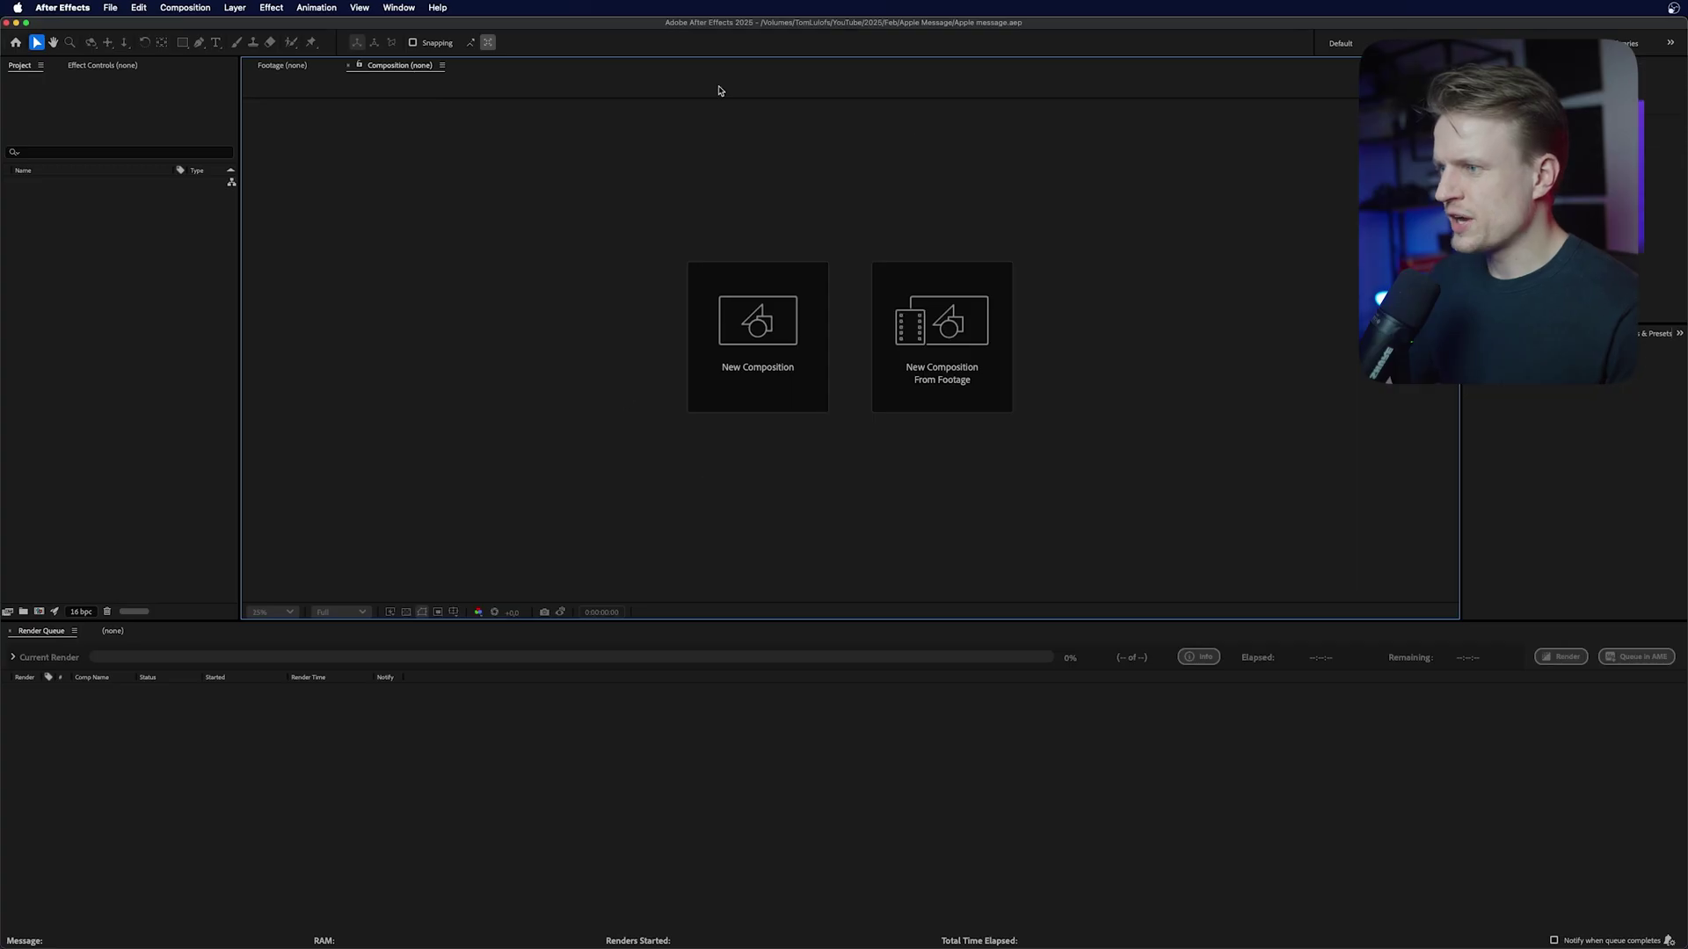
Create a composition with the UHD (4K) 3840x2160, 25 fps preset and a 15-second duration
click(758, 321)
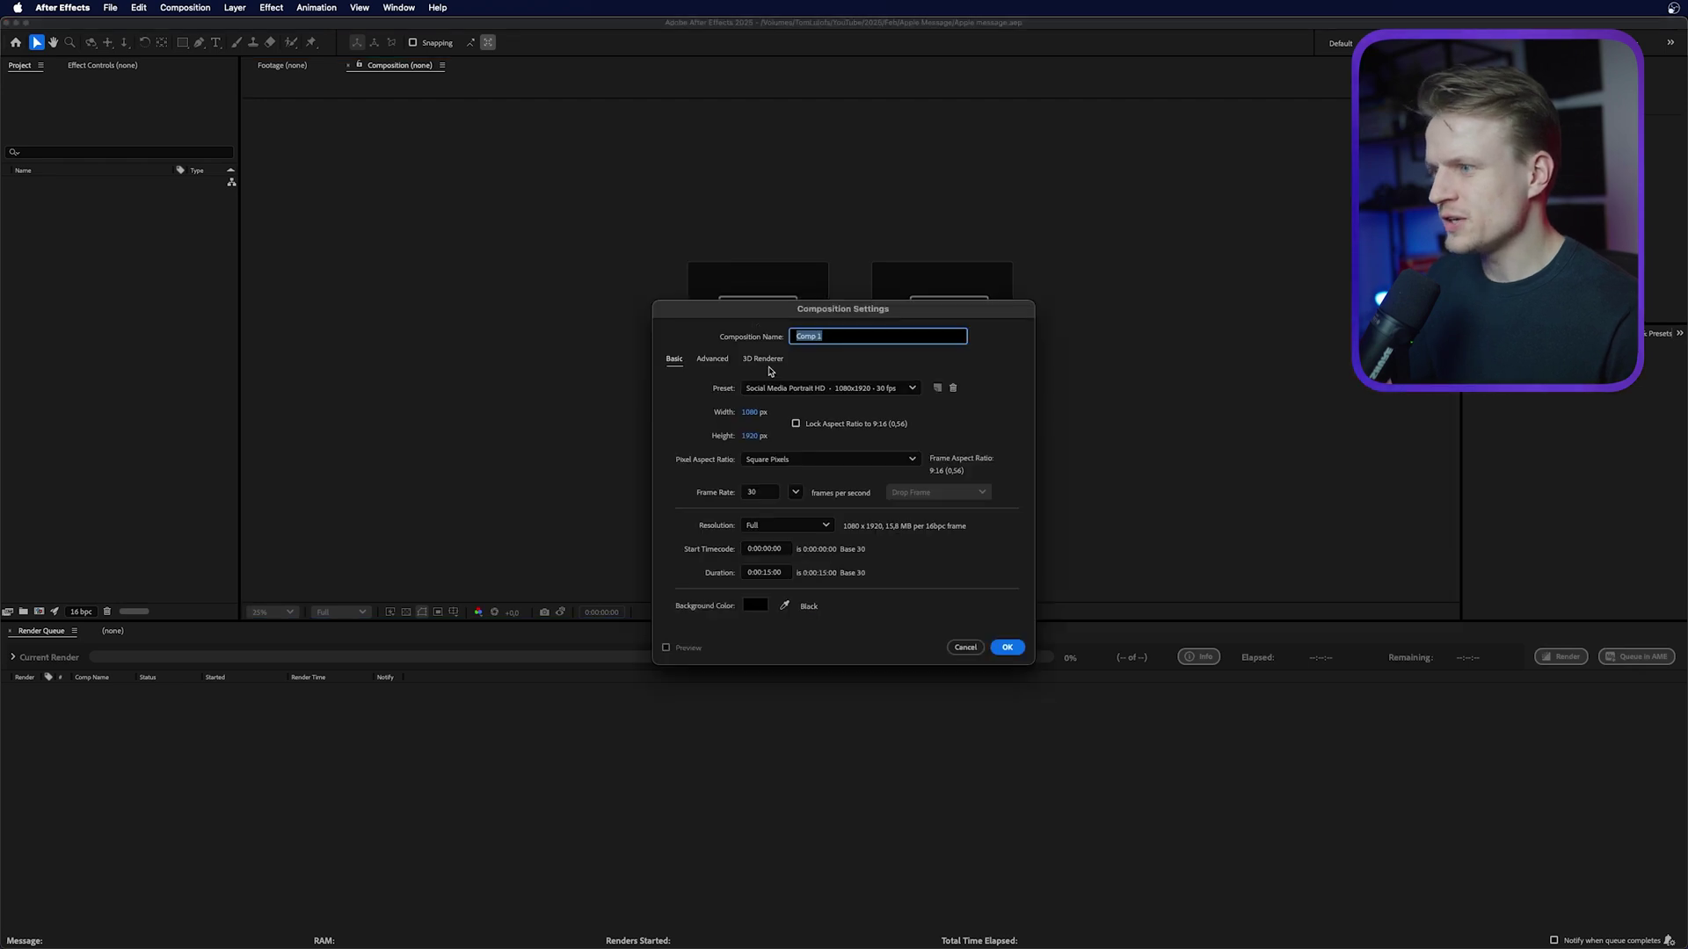
click(757, 390)
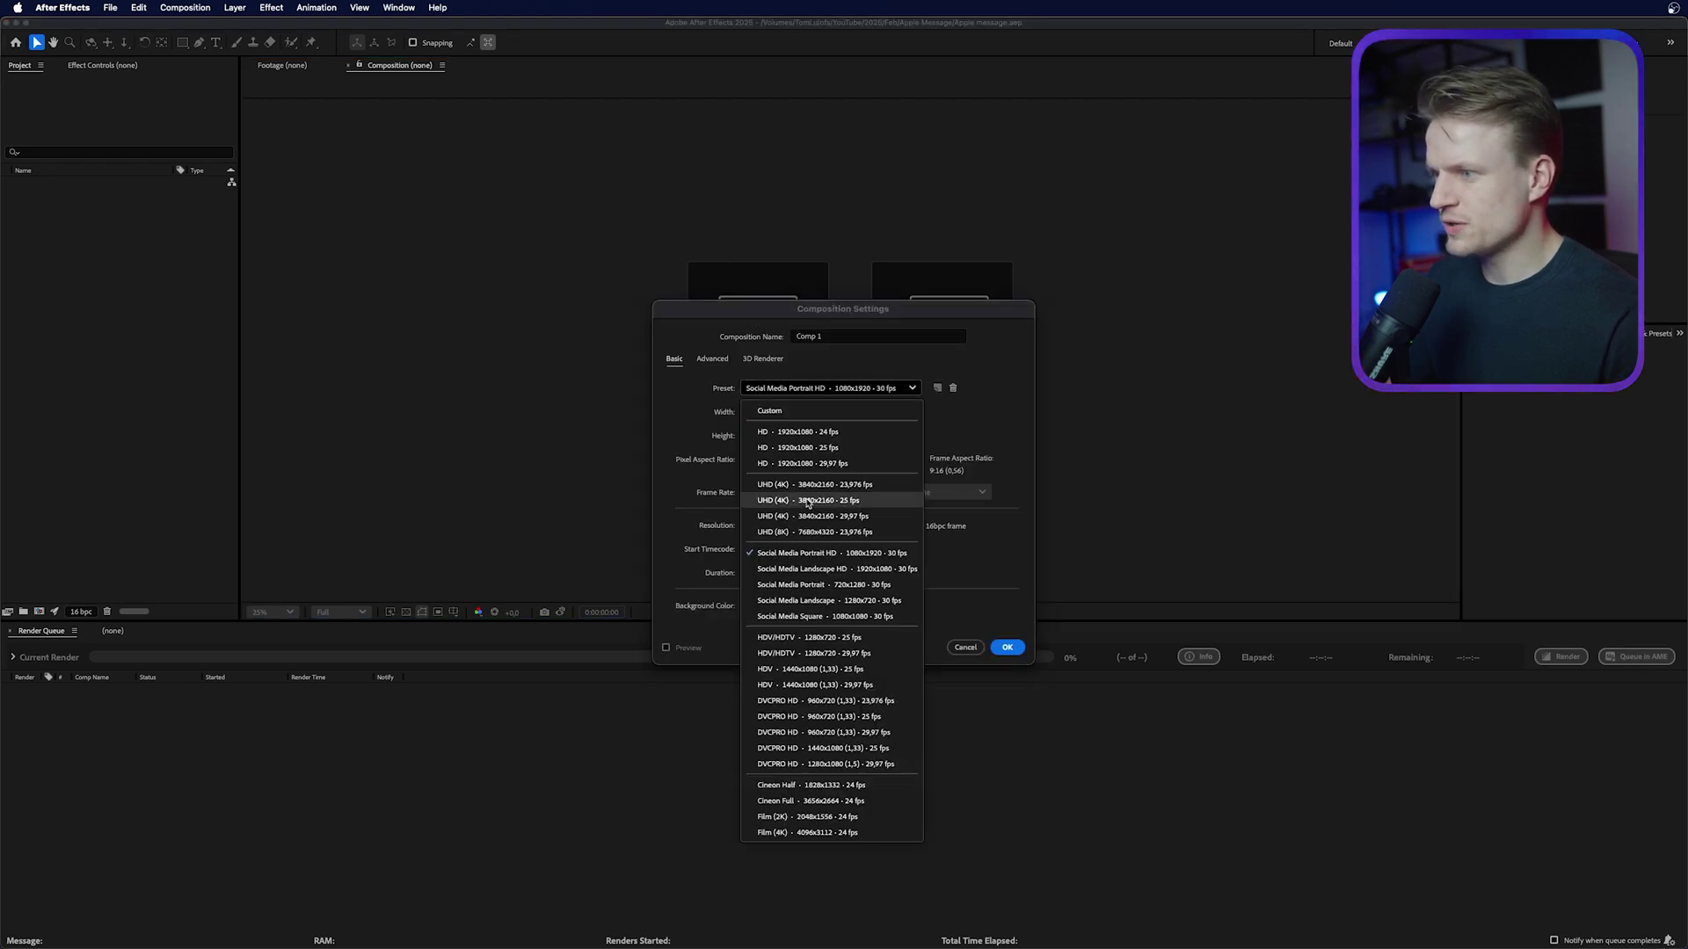
click(826, 501)
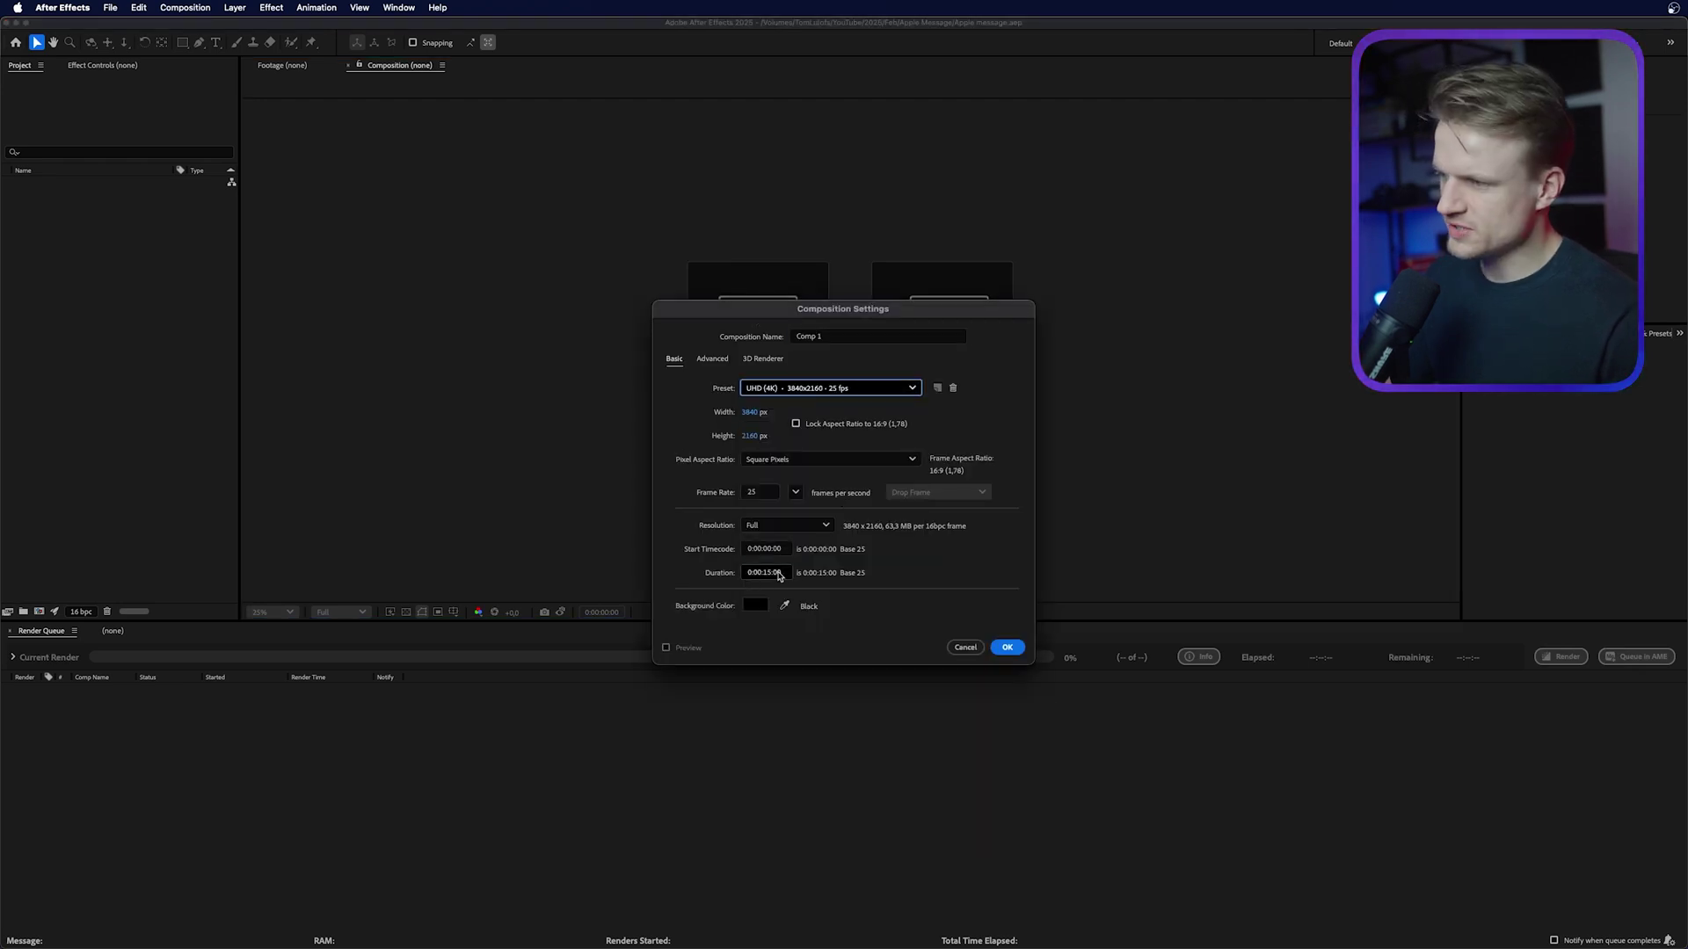
click(1007, 648)
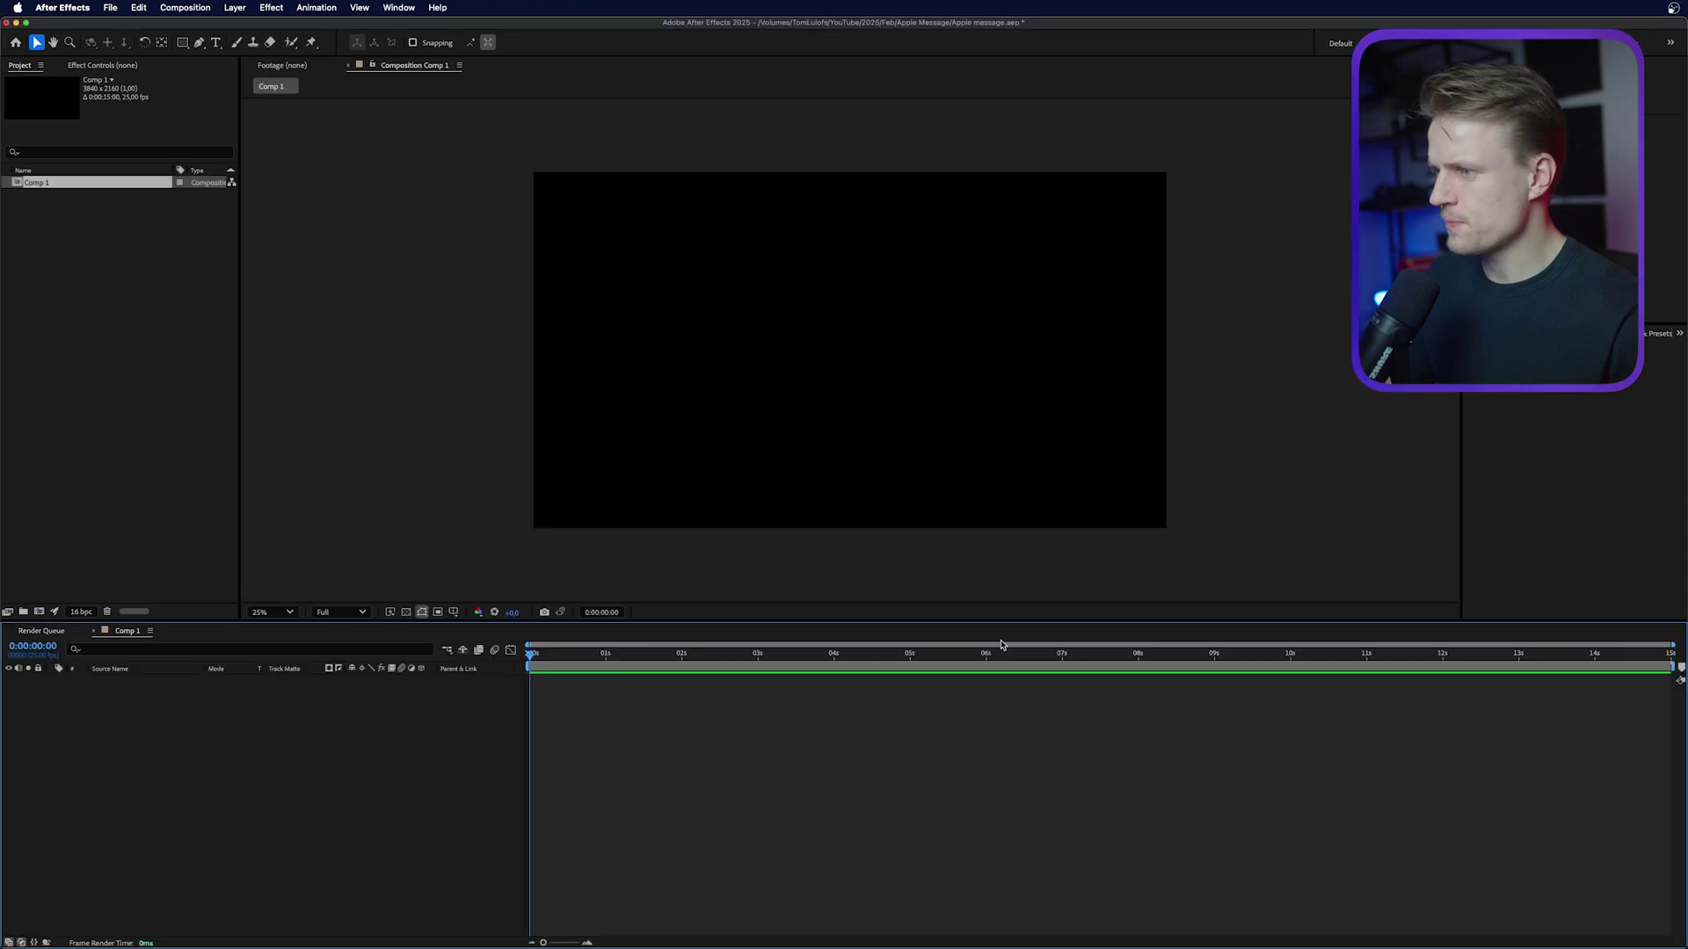
Add a full-frame solid layer in off-white F9F9F9 as the background
click(234, 7)
mouse_move(255, 23)
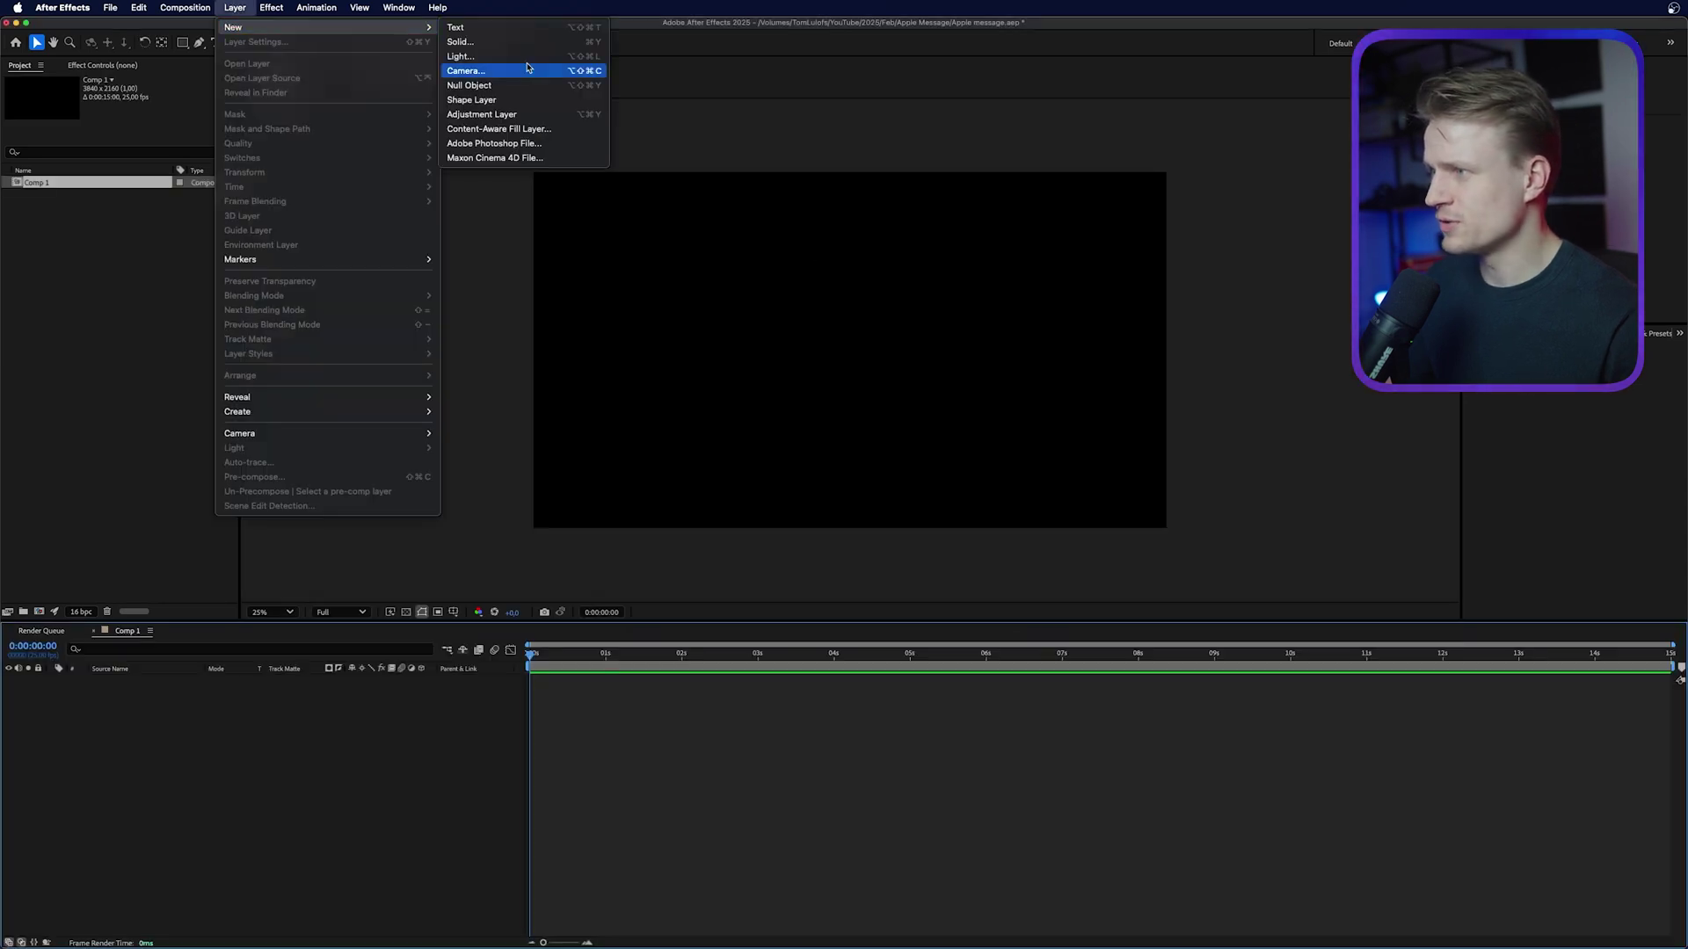
click(466, 42)
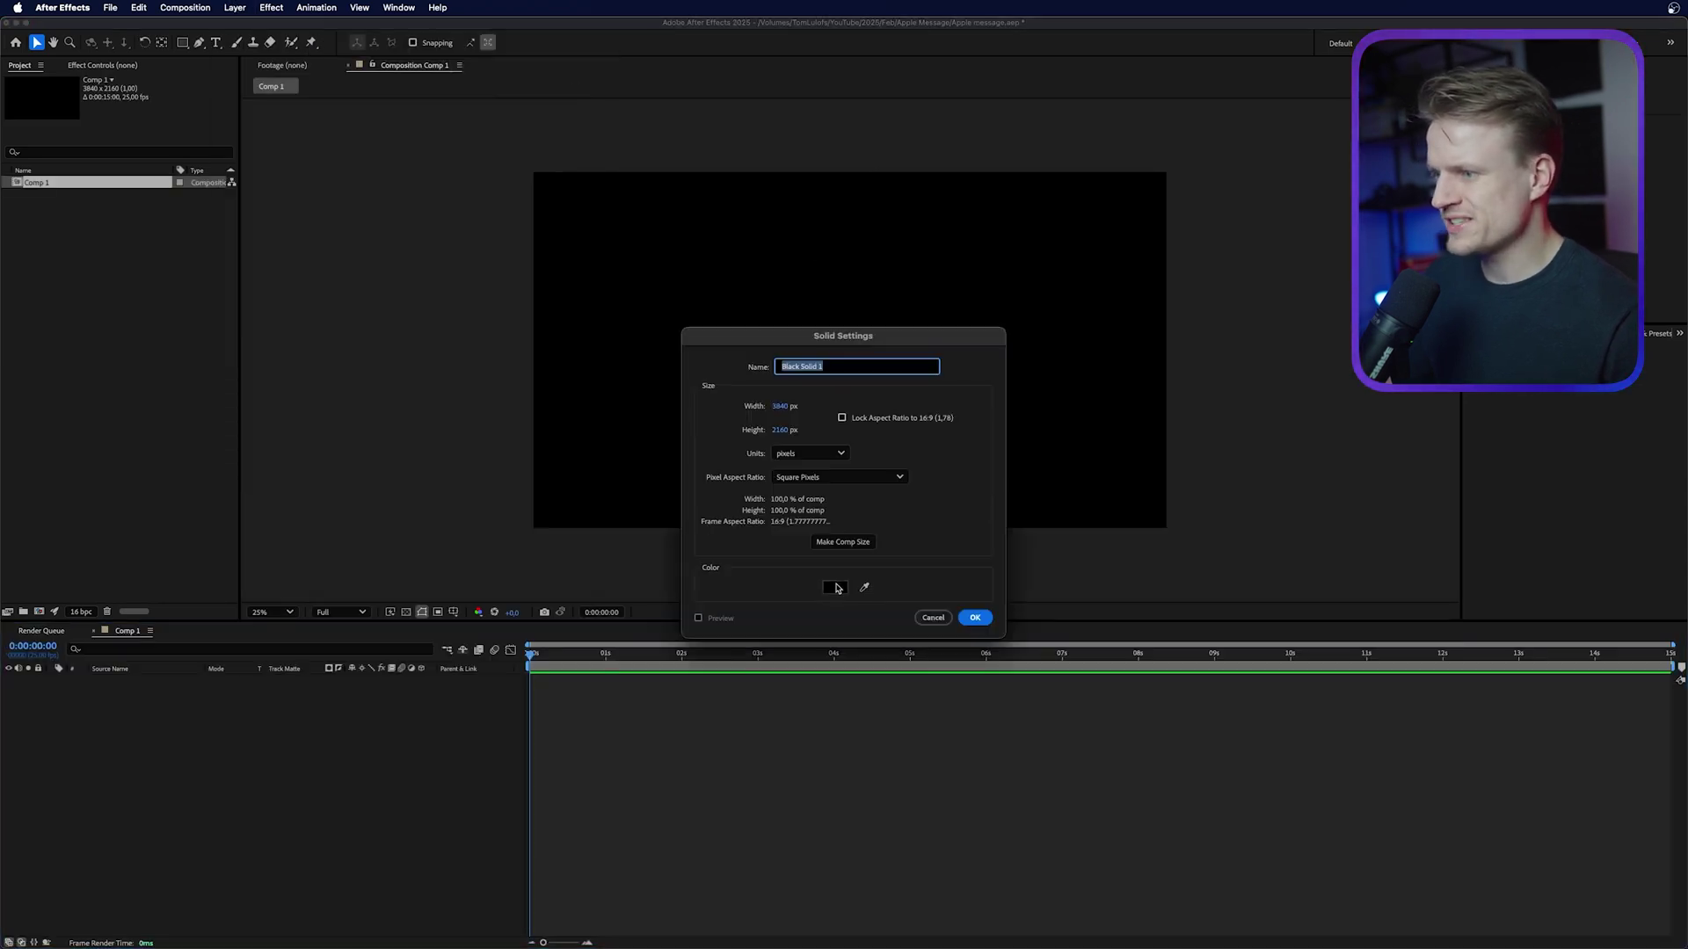
click(831, 587)
drag(806, 490, 639, 410)
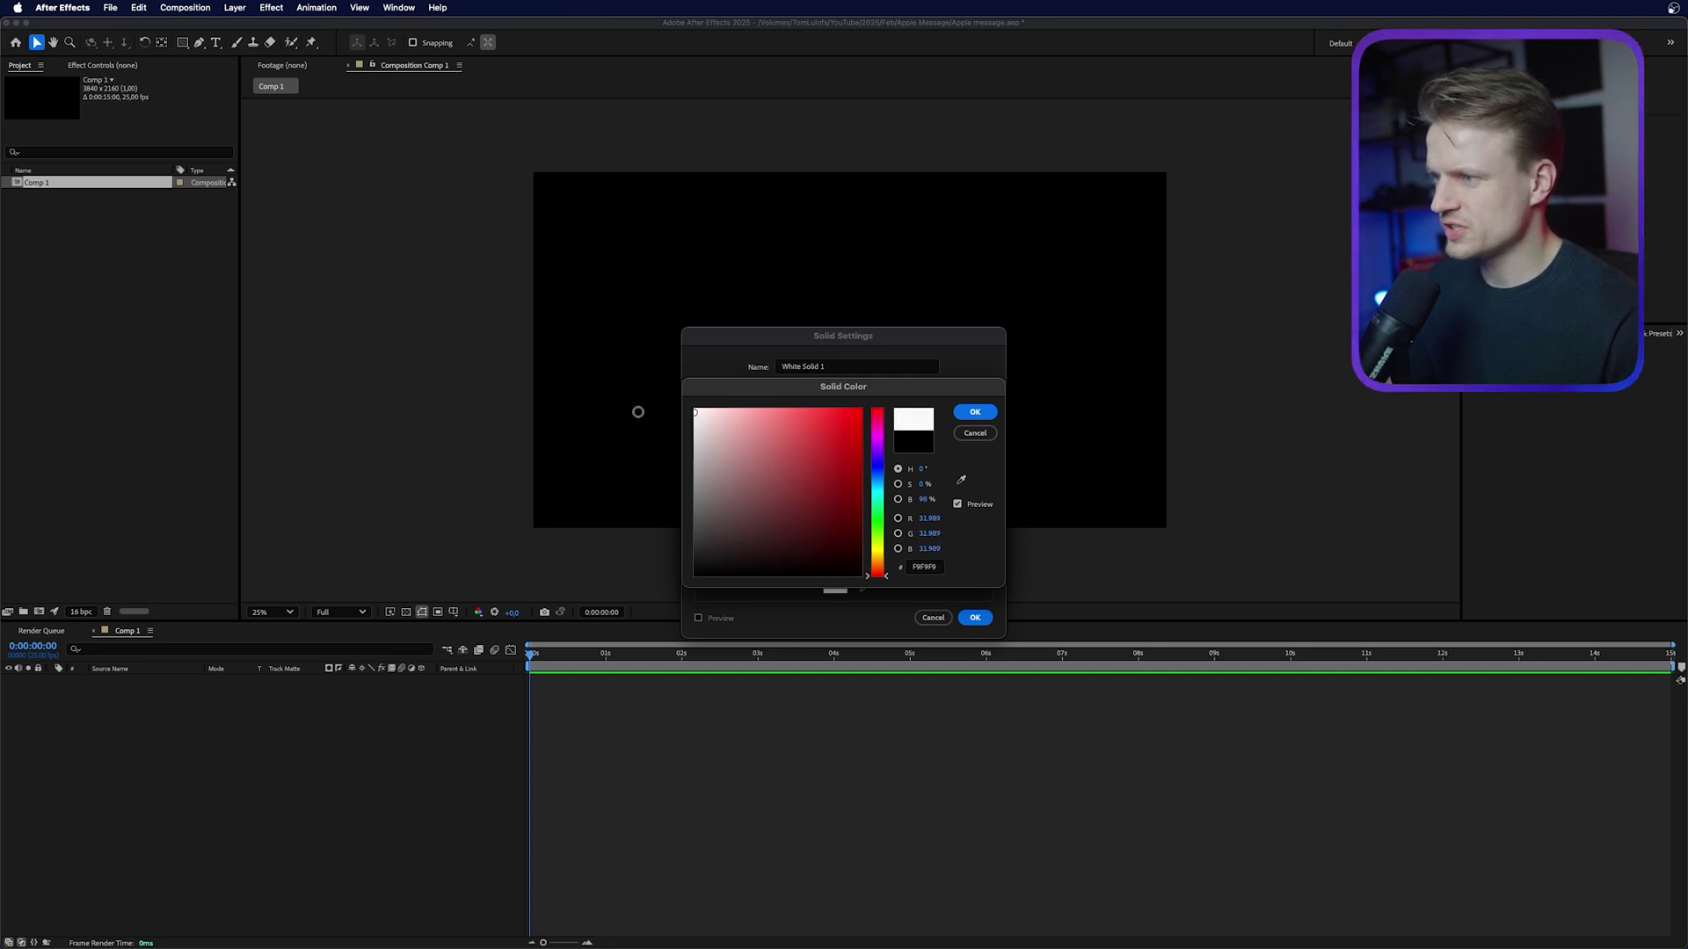
click(975, 412)
key(Return)
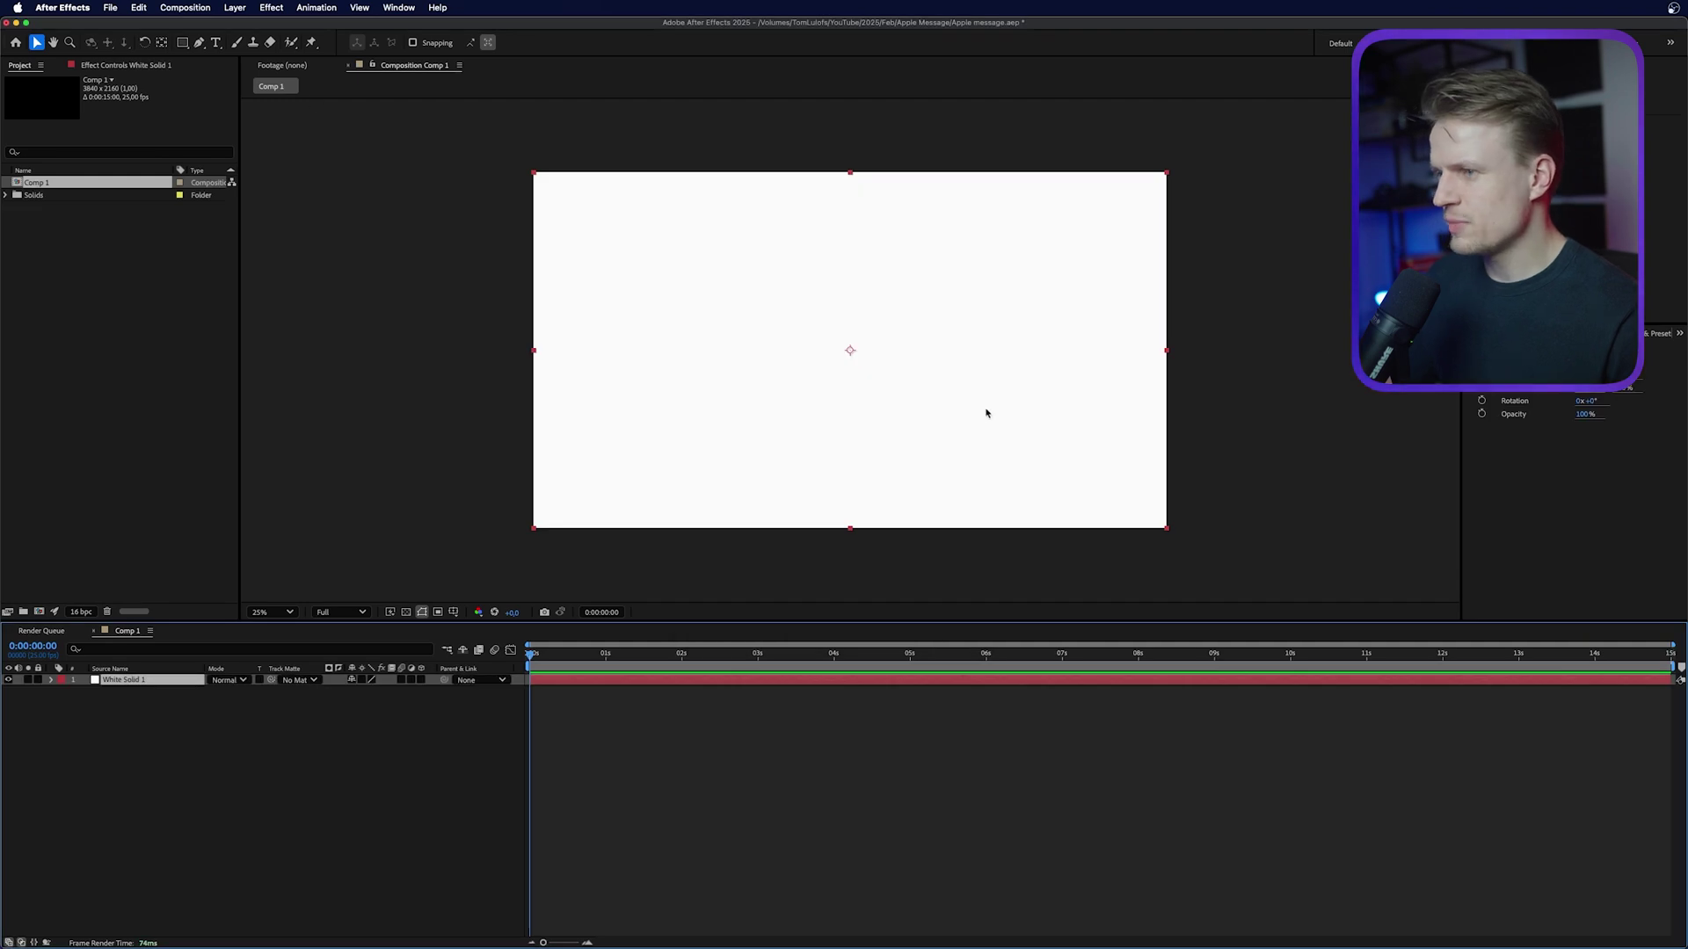
Draw a rounded rectangle about 1567 × 414 px in the upper-right part of the composition as a separate shape layer
click(182, 43)
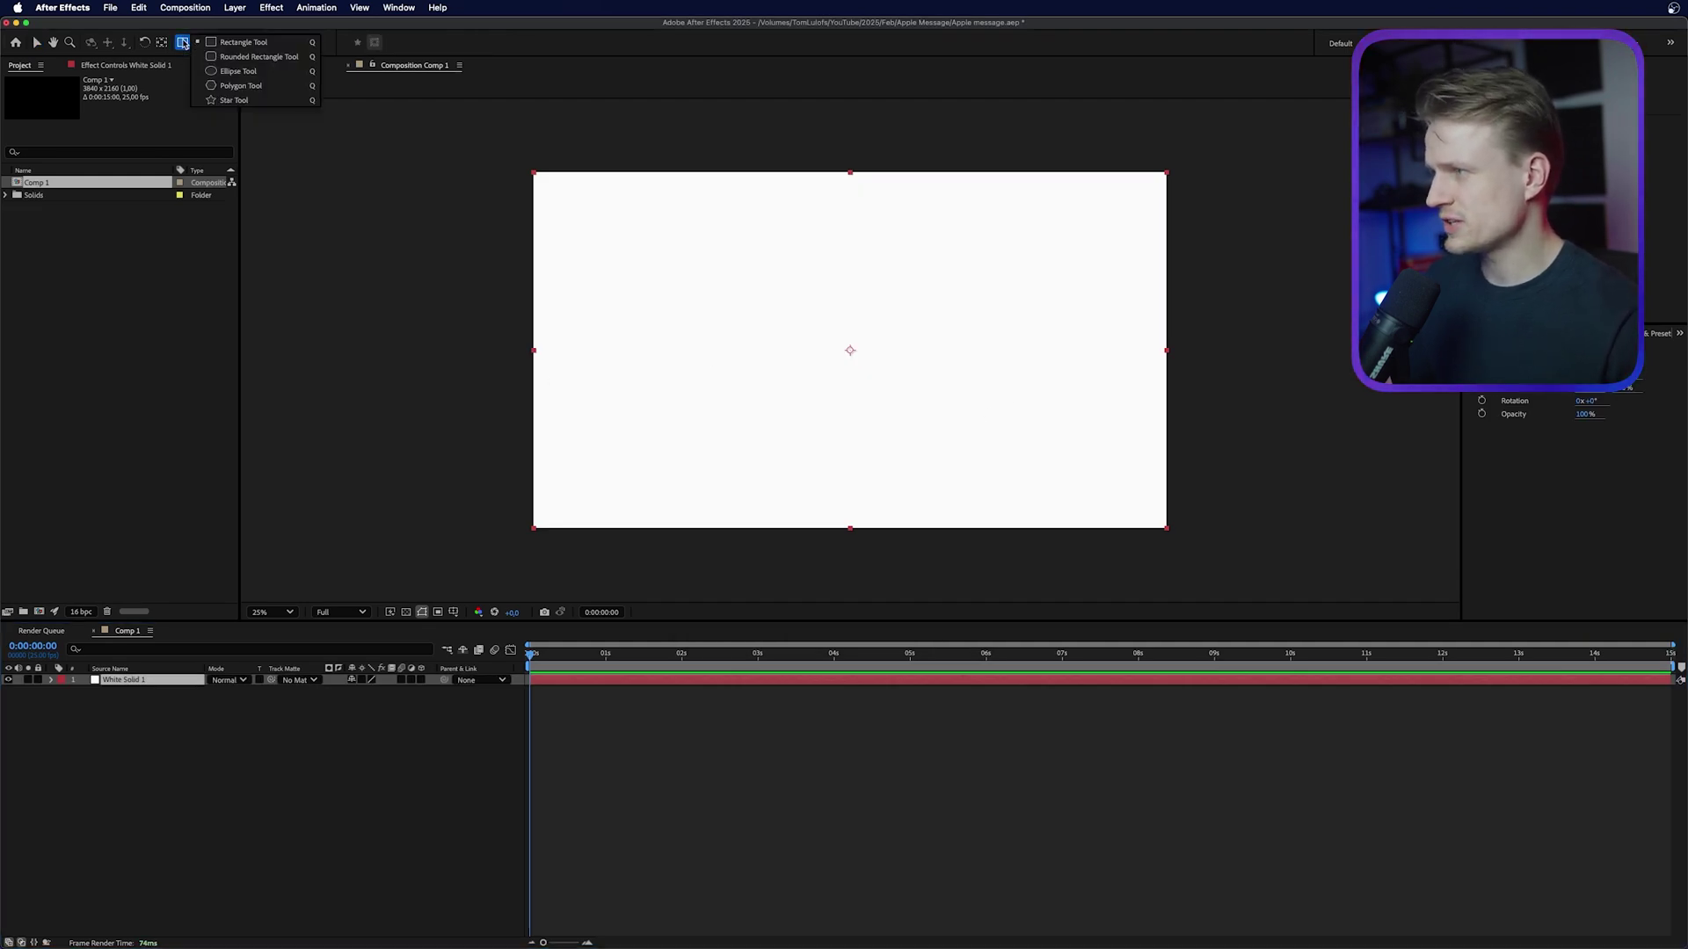
click(183, 44)
click(183, 43)
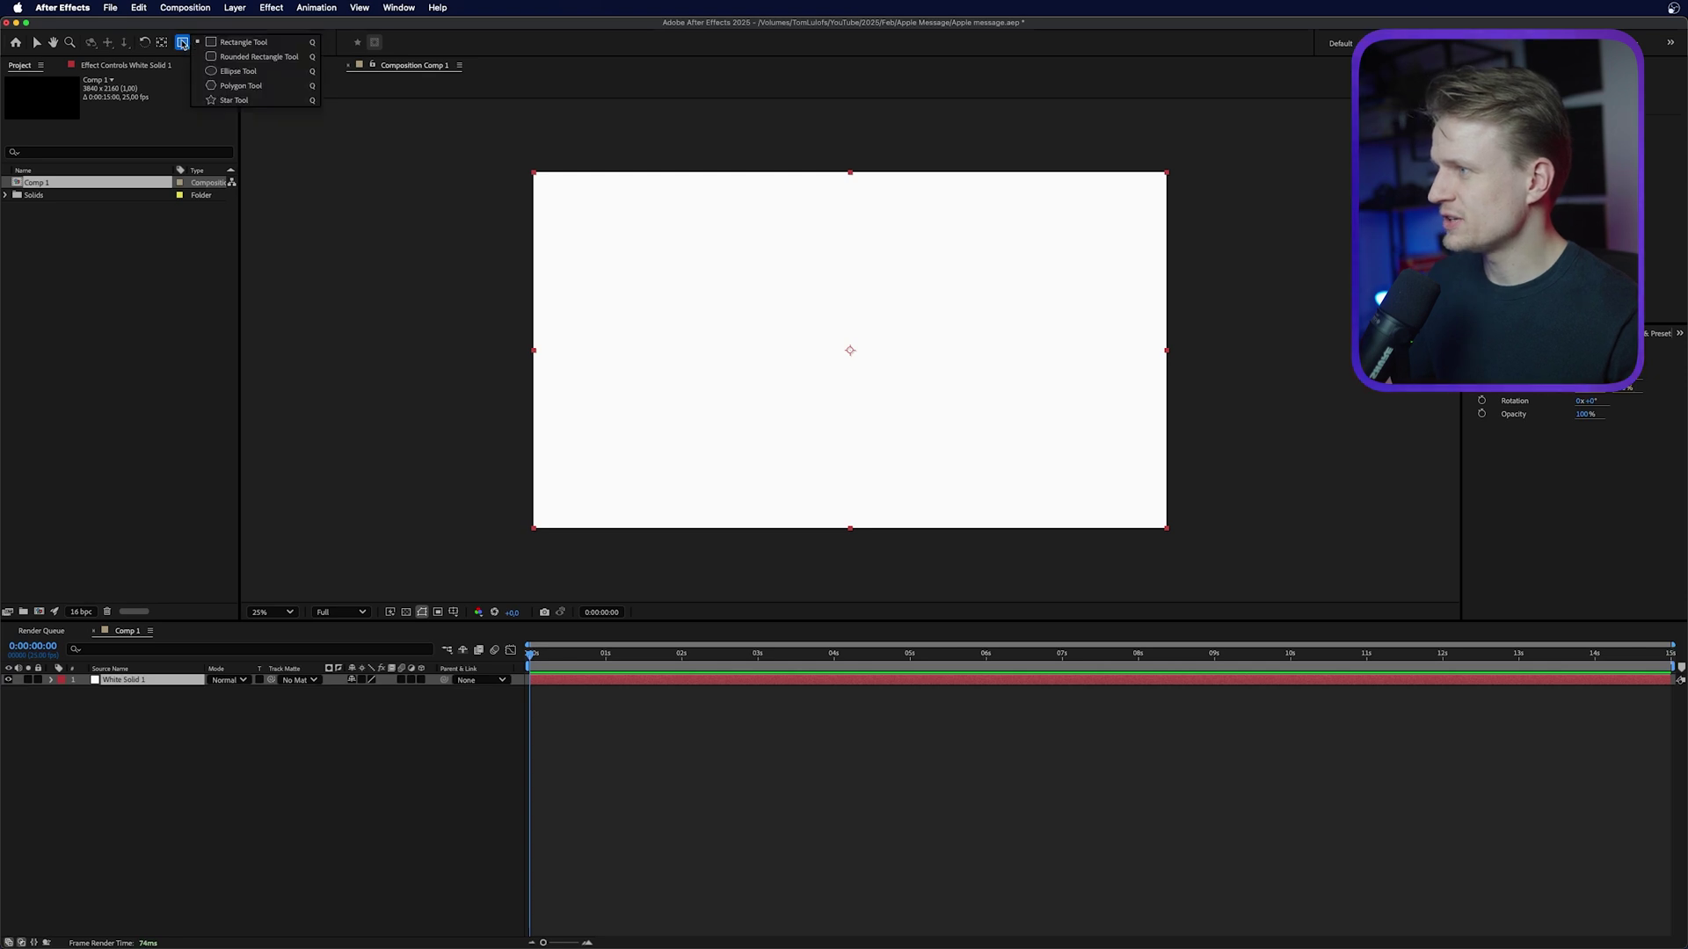
click(246, 57)
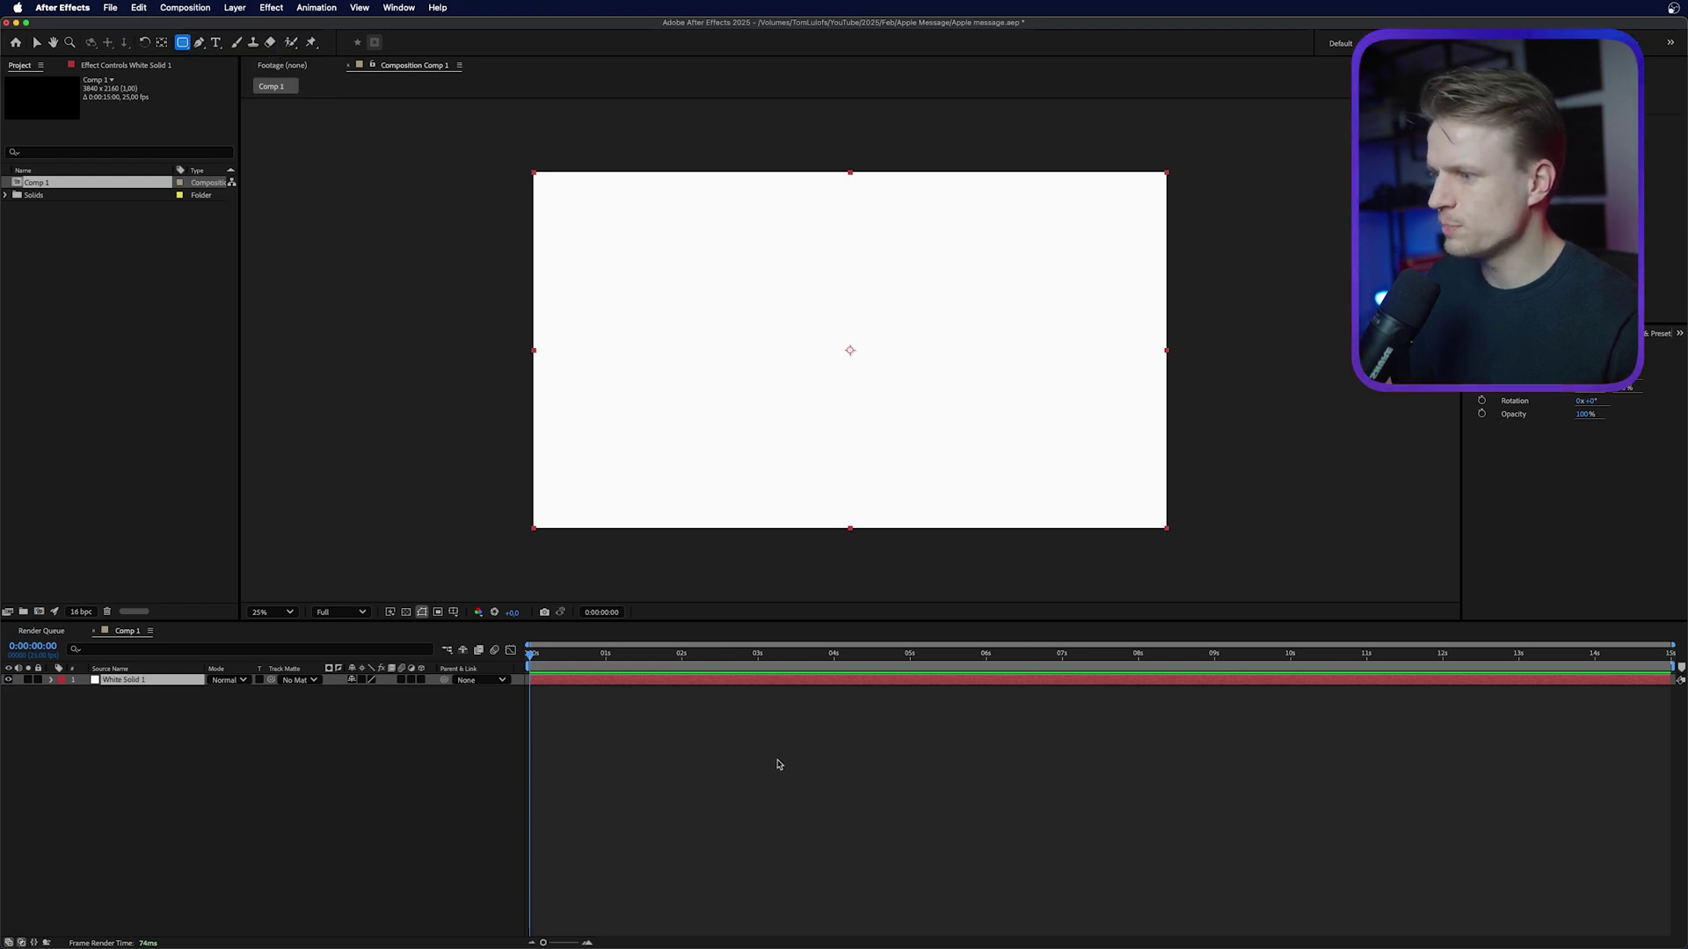
mouse_move(863, 232)
mouse_down()
mouse_move(1010, 290)
mouse_move(1123, 302)
mouse_up()
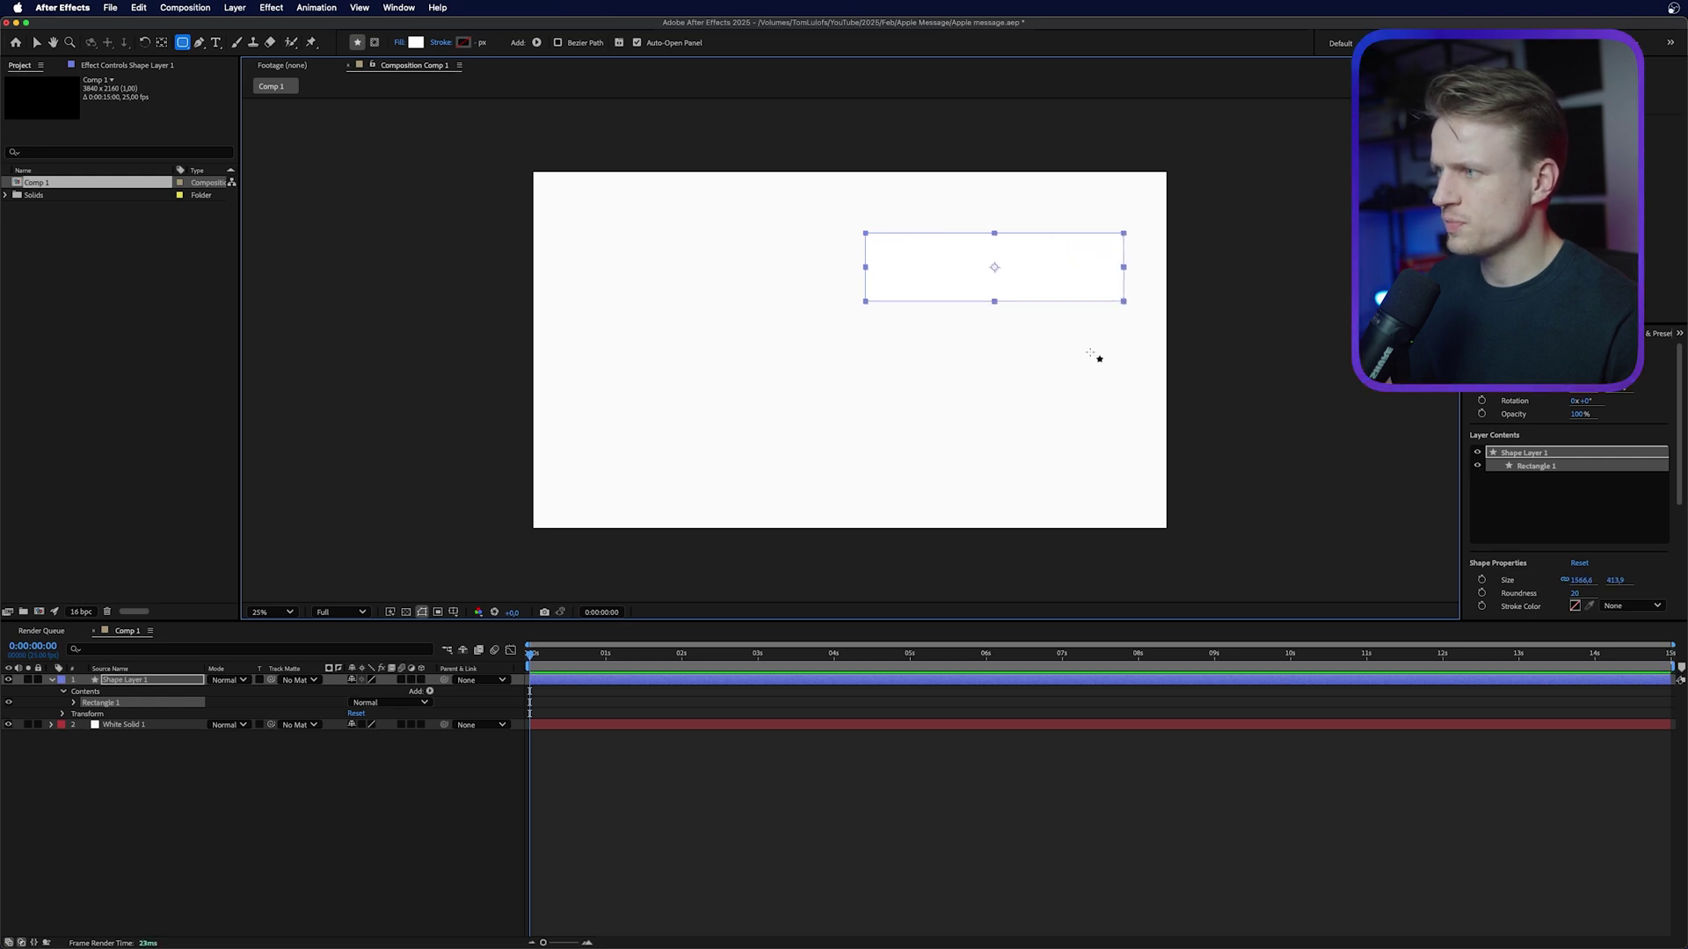
Change the rounded rectangle's fill type from solid color to linear gradient
click(399, 42)
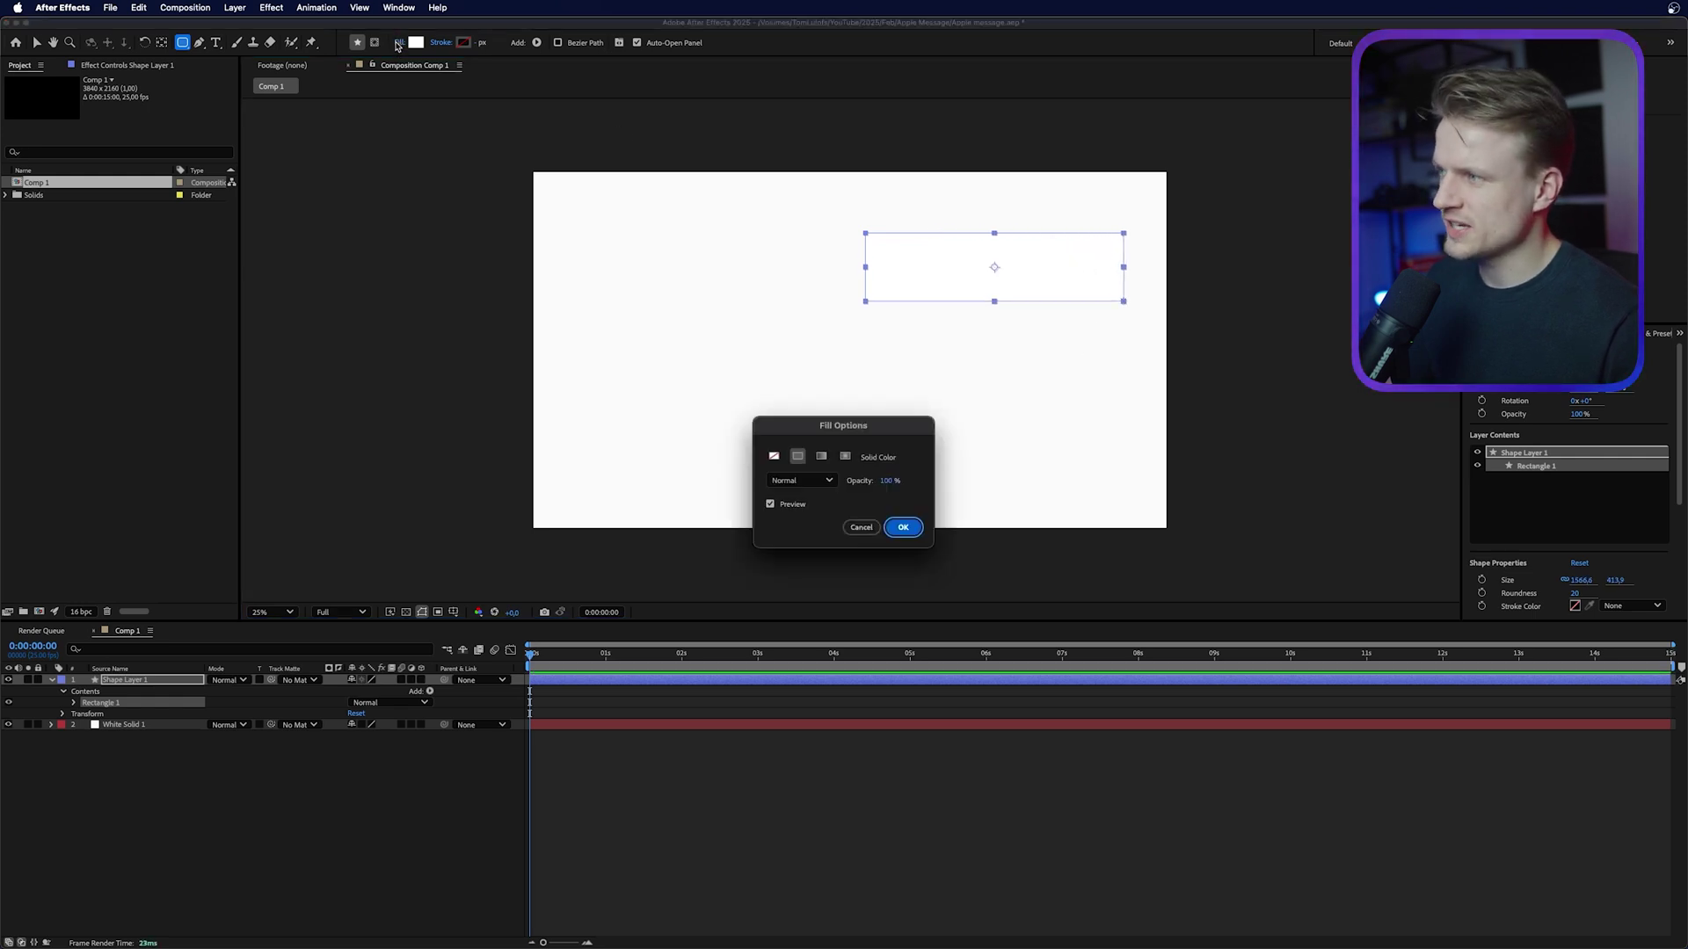
click(821, 457)
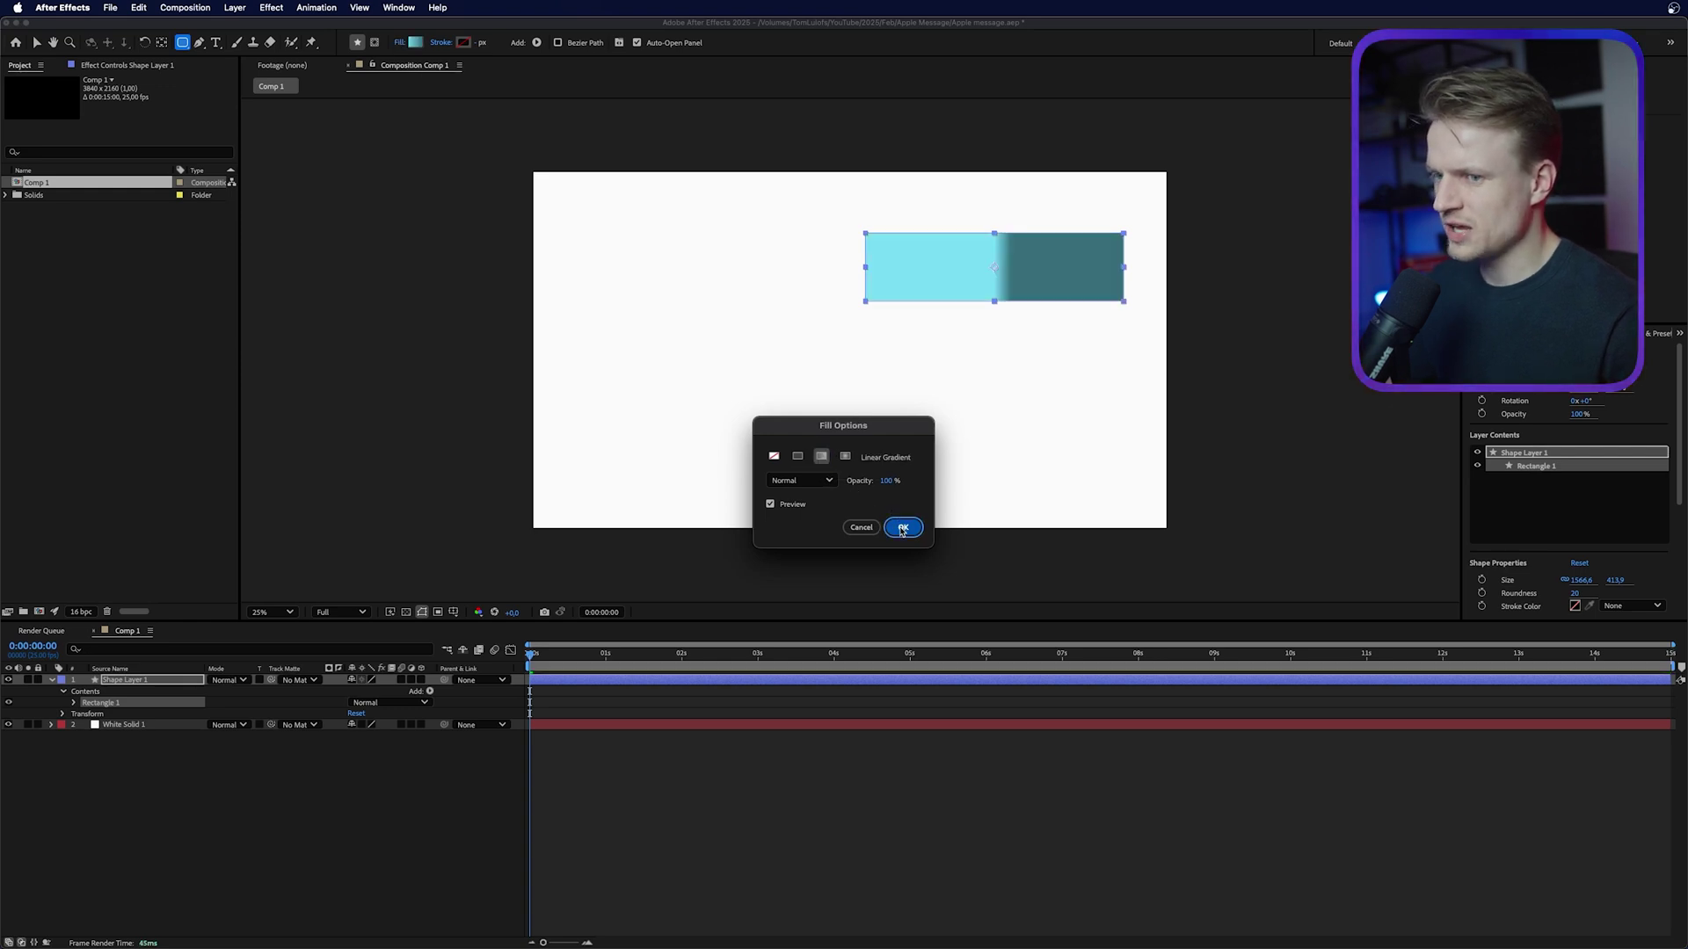
click(904, 527)
Set the start color of the rectangle's gradient to blue 4F67E2
click(414, 43)
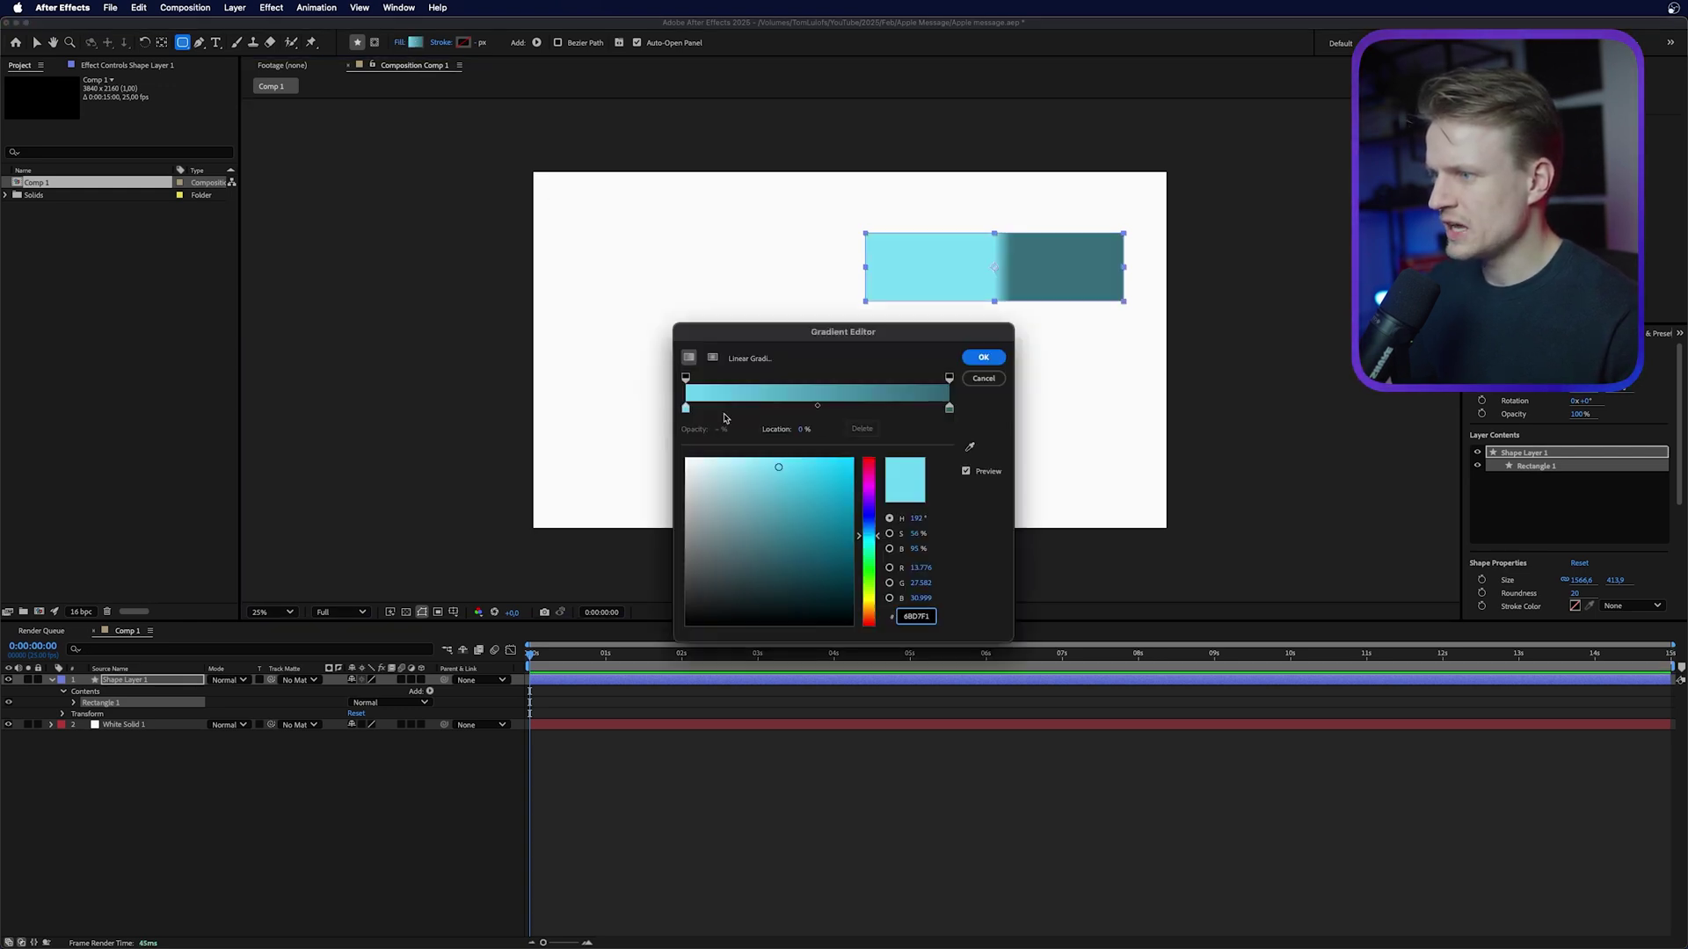
drag(686, 408, 694, 410)
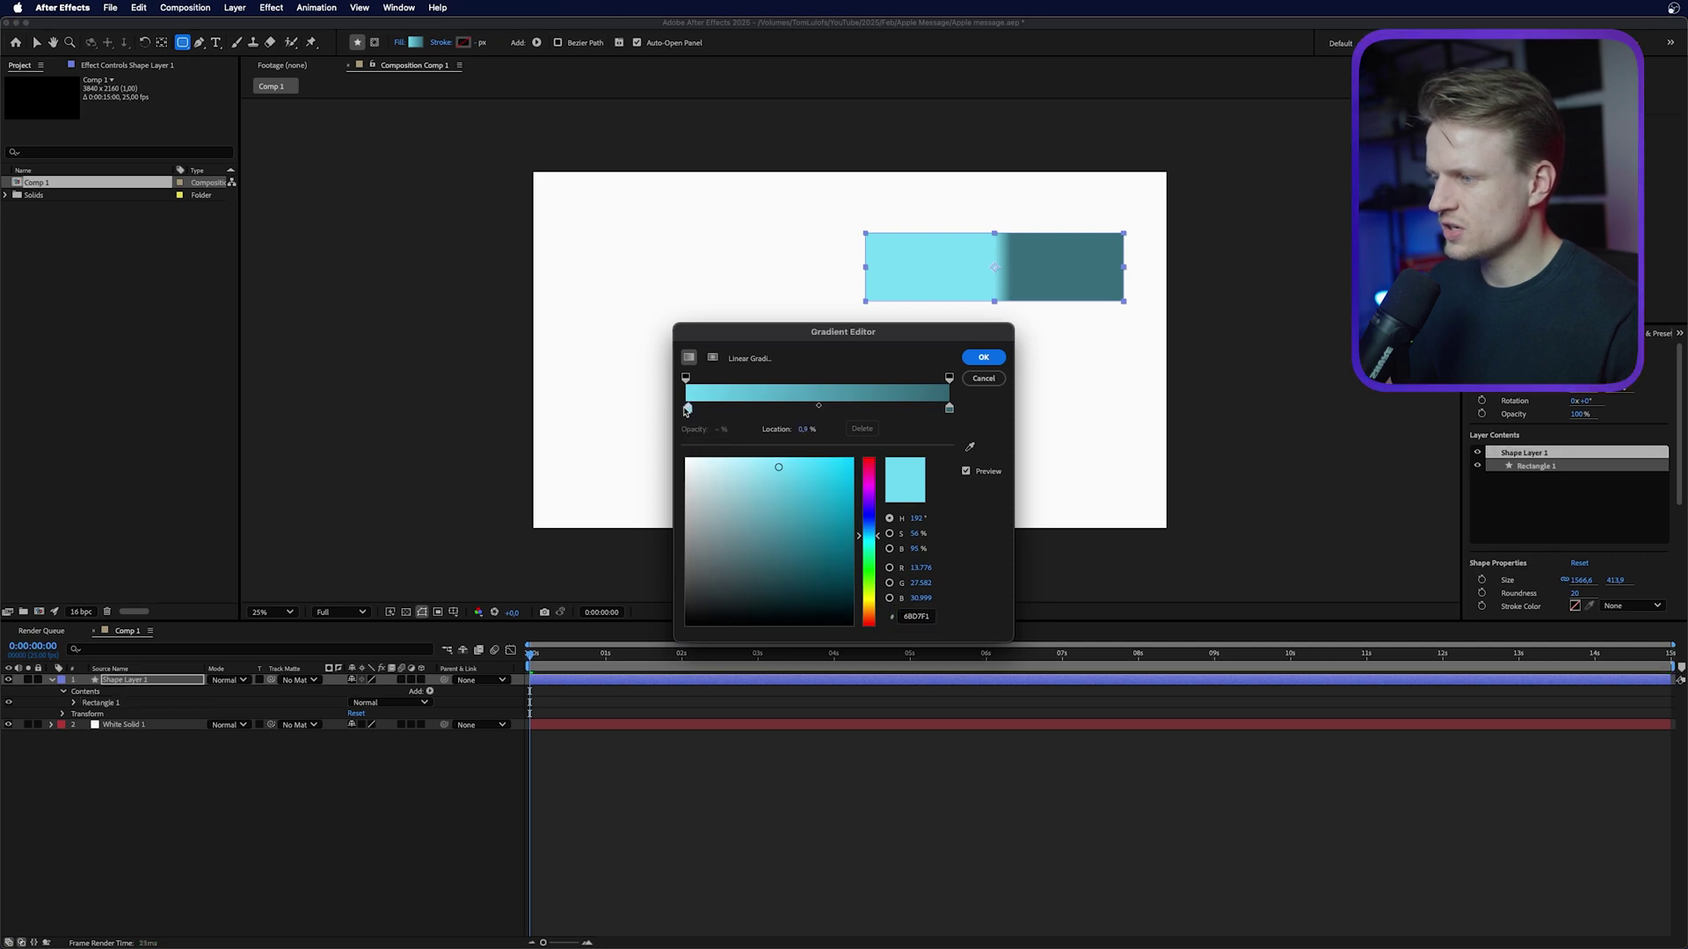
click(869, 518)
click(797, 477)
Copy the start color's hex value to the gradient's end stop and darken that stop to 74% brightness, 4256BC
click(927, 616)
key(super+c)
click(950, 409)
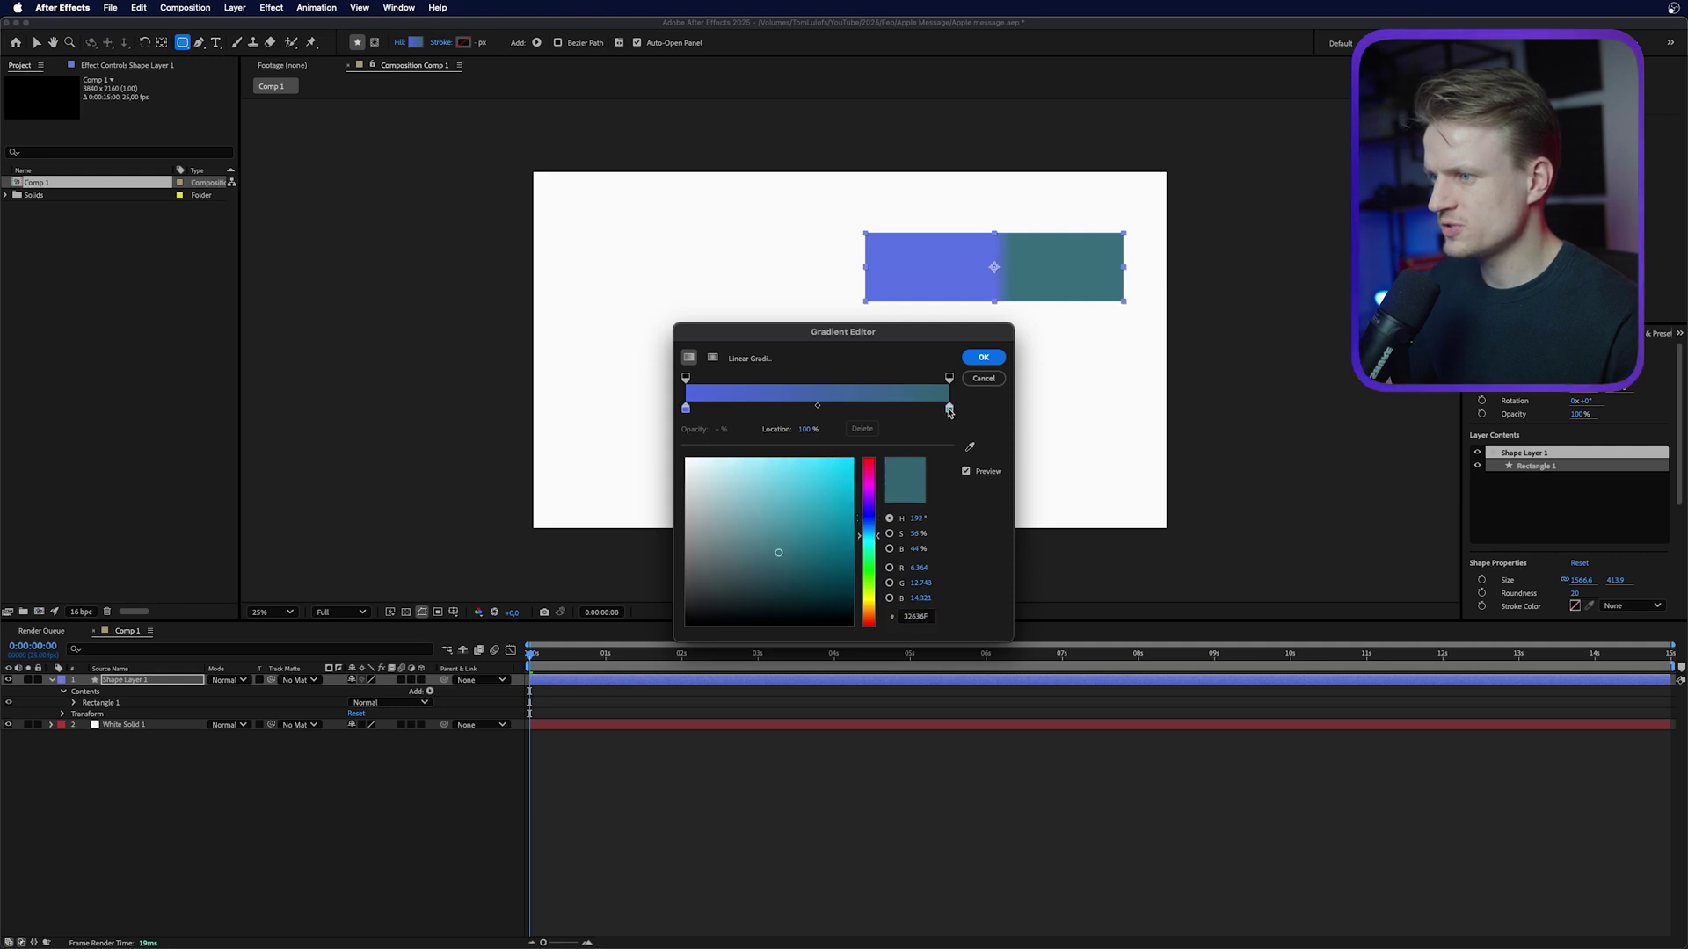
drag(884, 410, 951, 410)
click(919, 617)
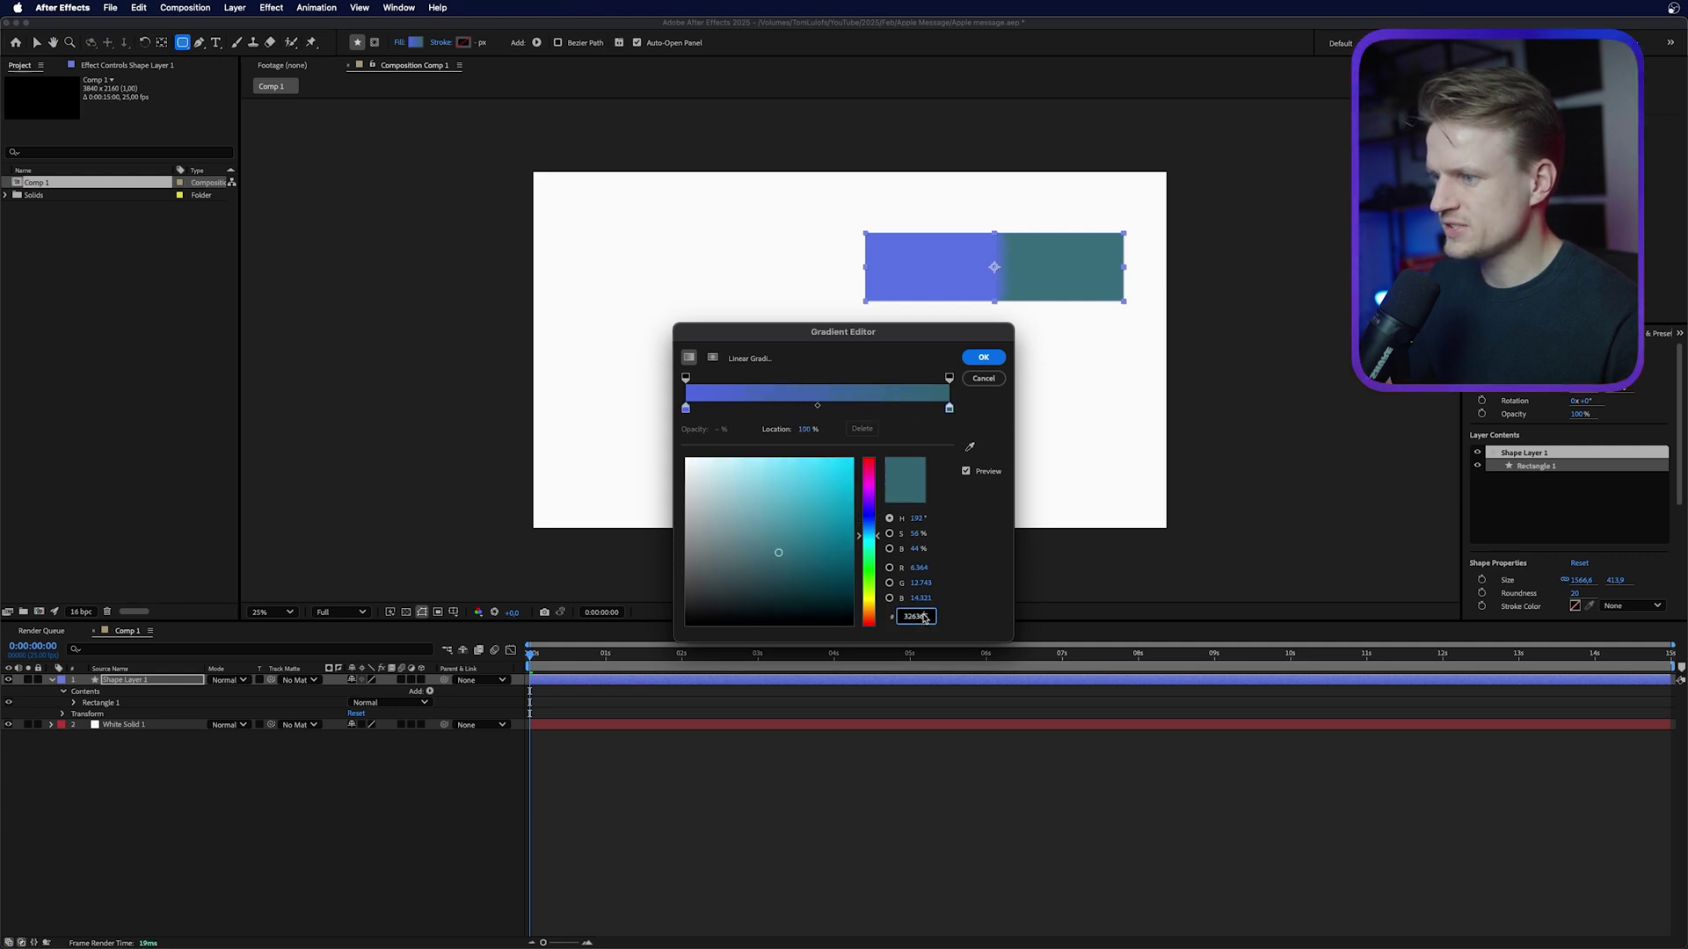
key(super+v)
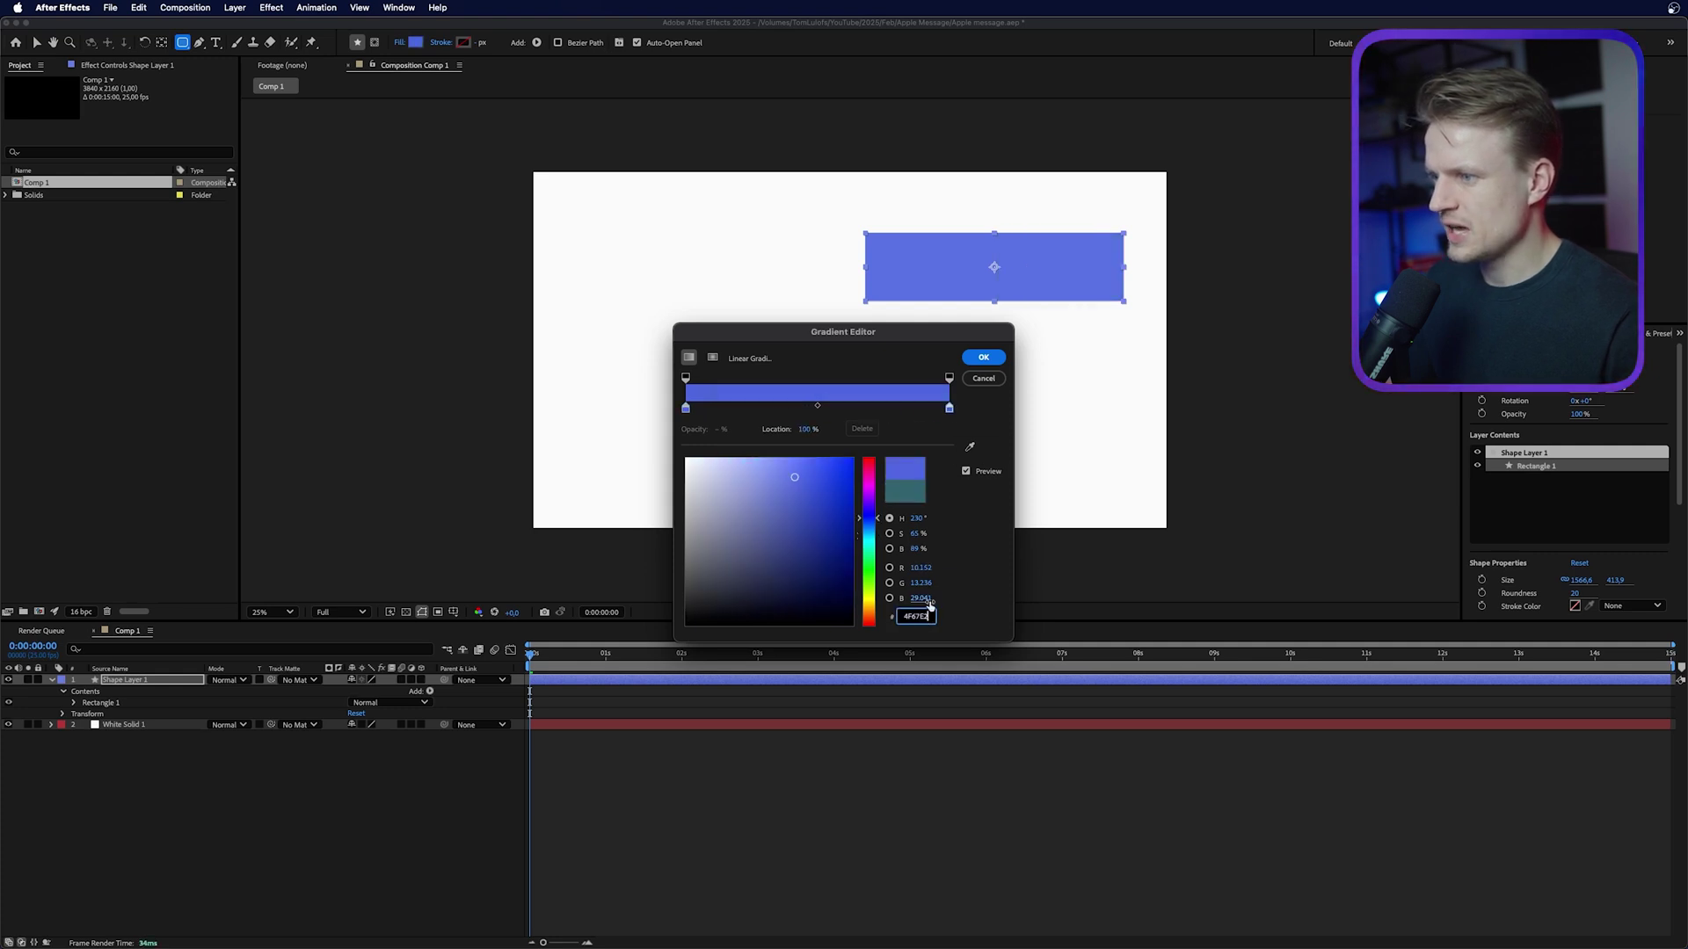
click(890, 549)
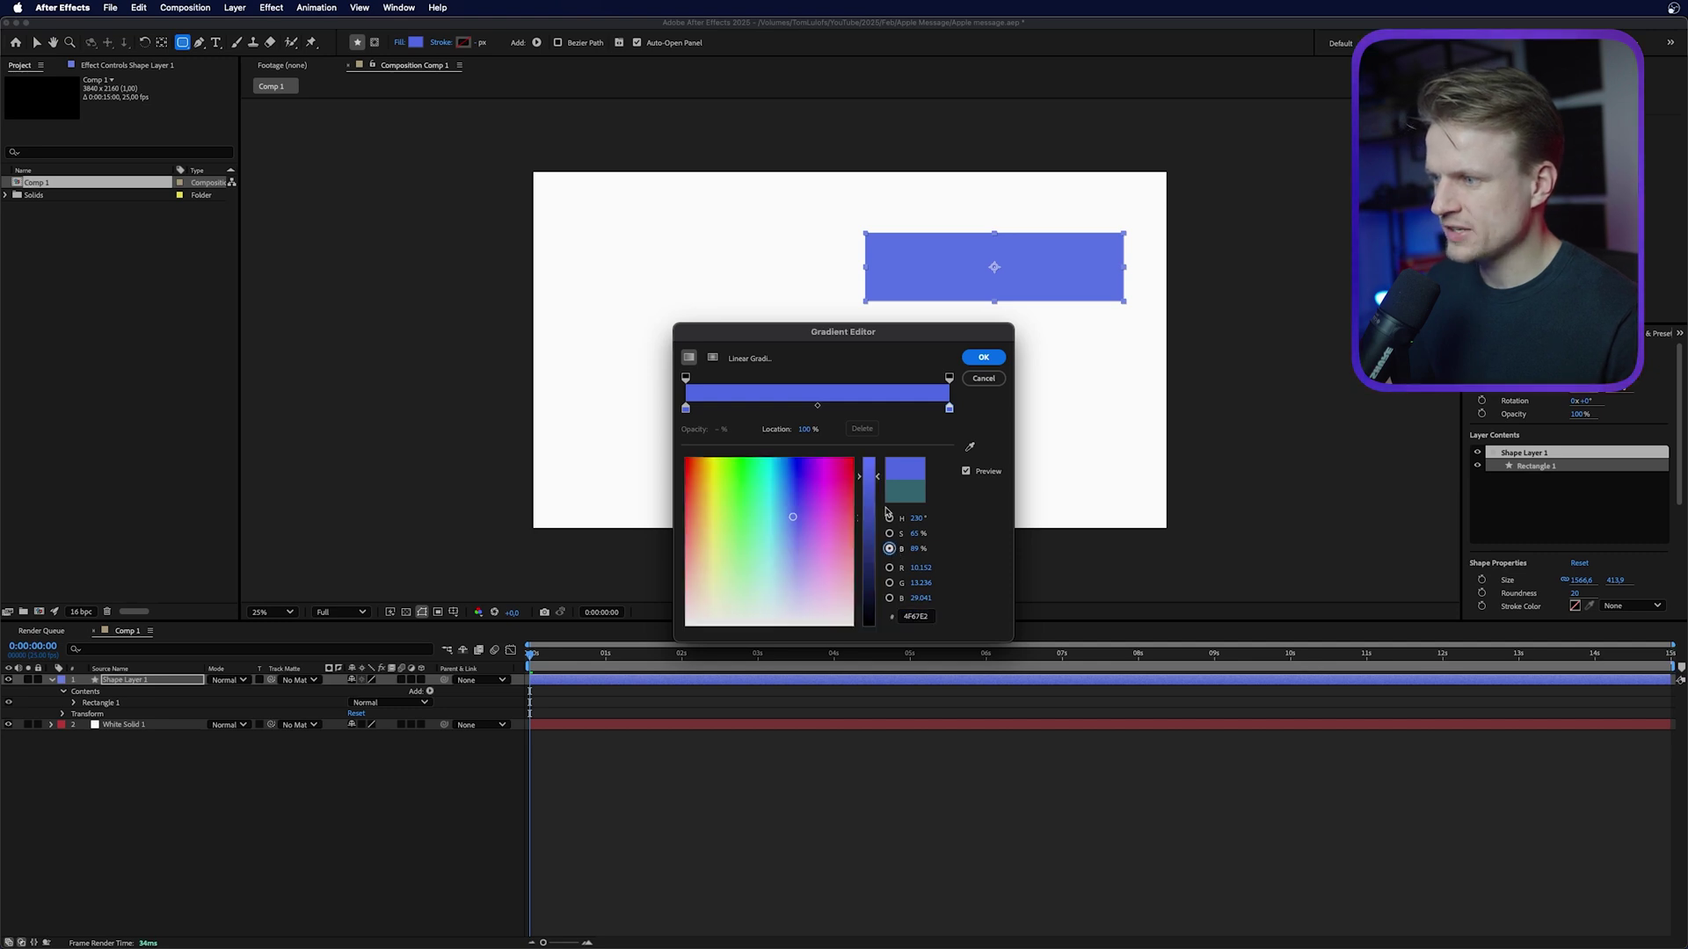
drag(879, 484, 882, 506)
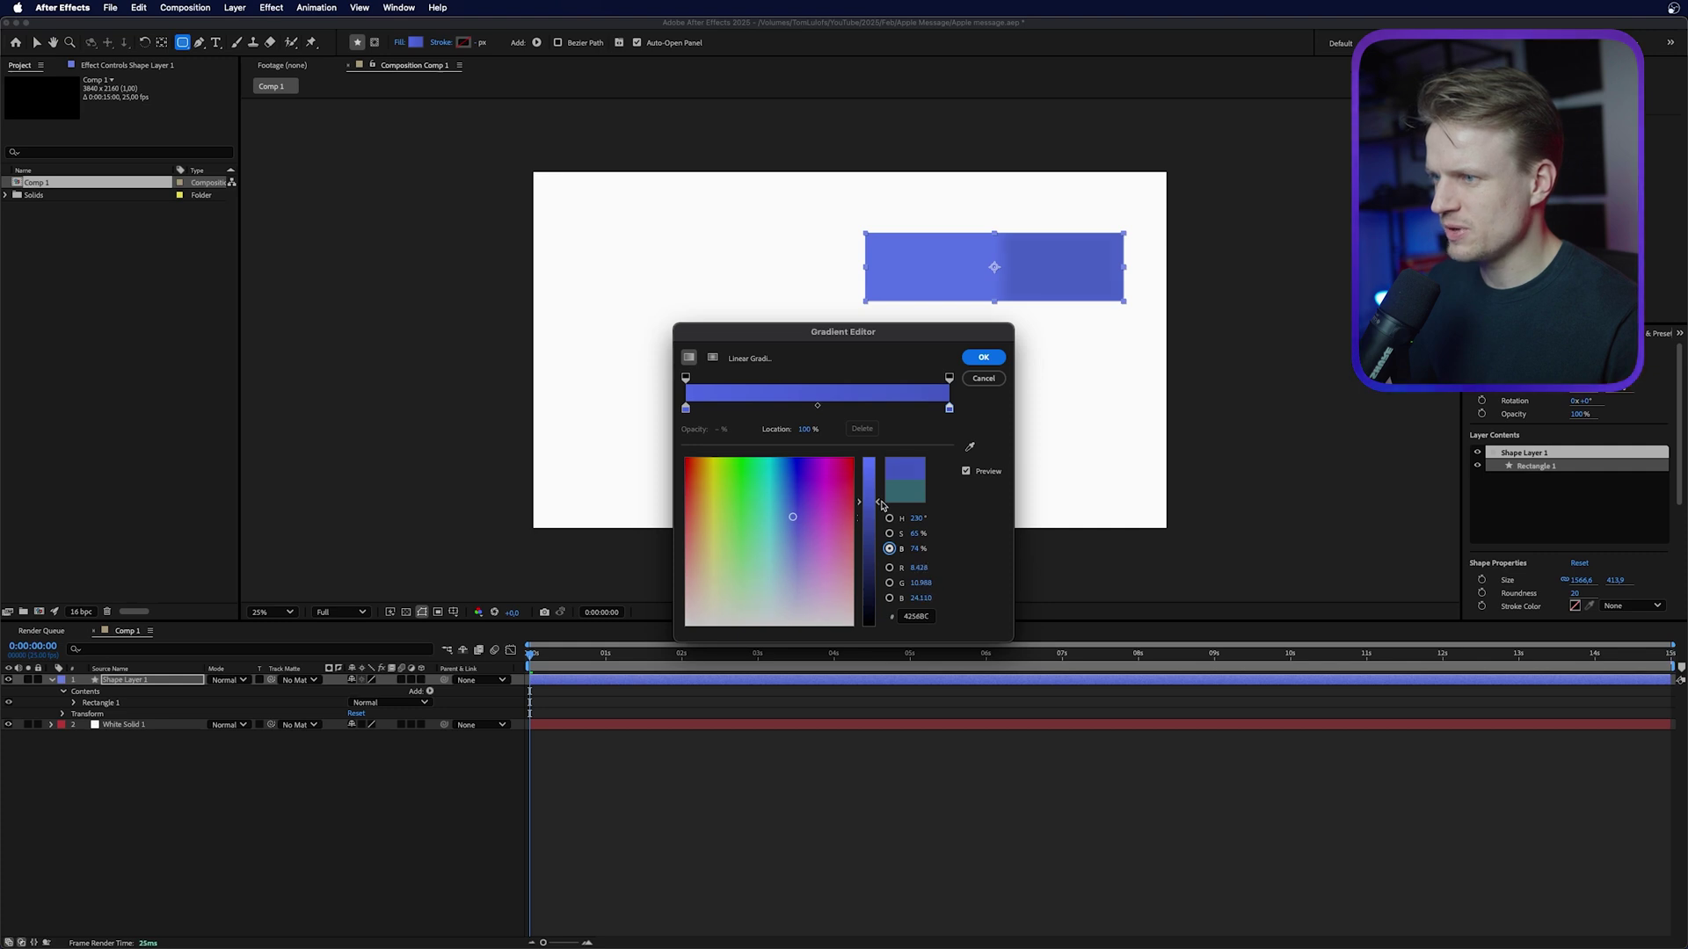
click(984, 358)
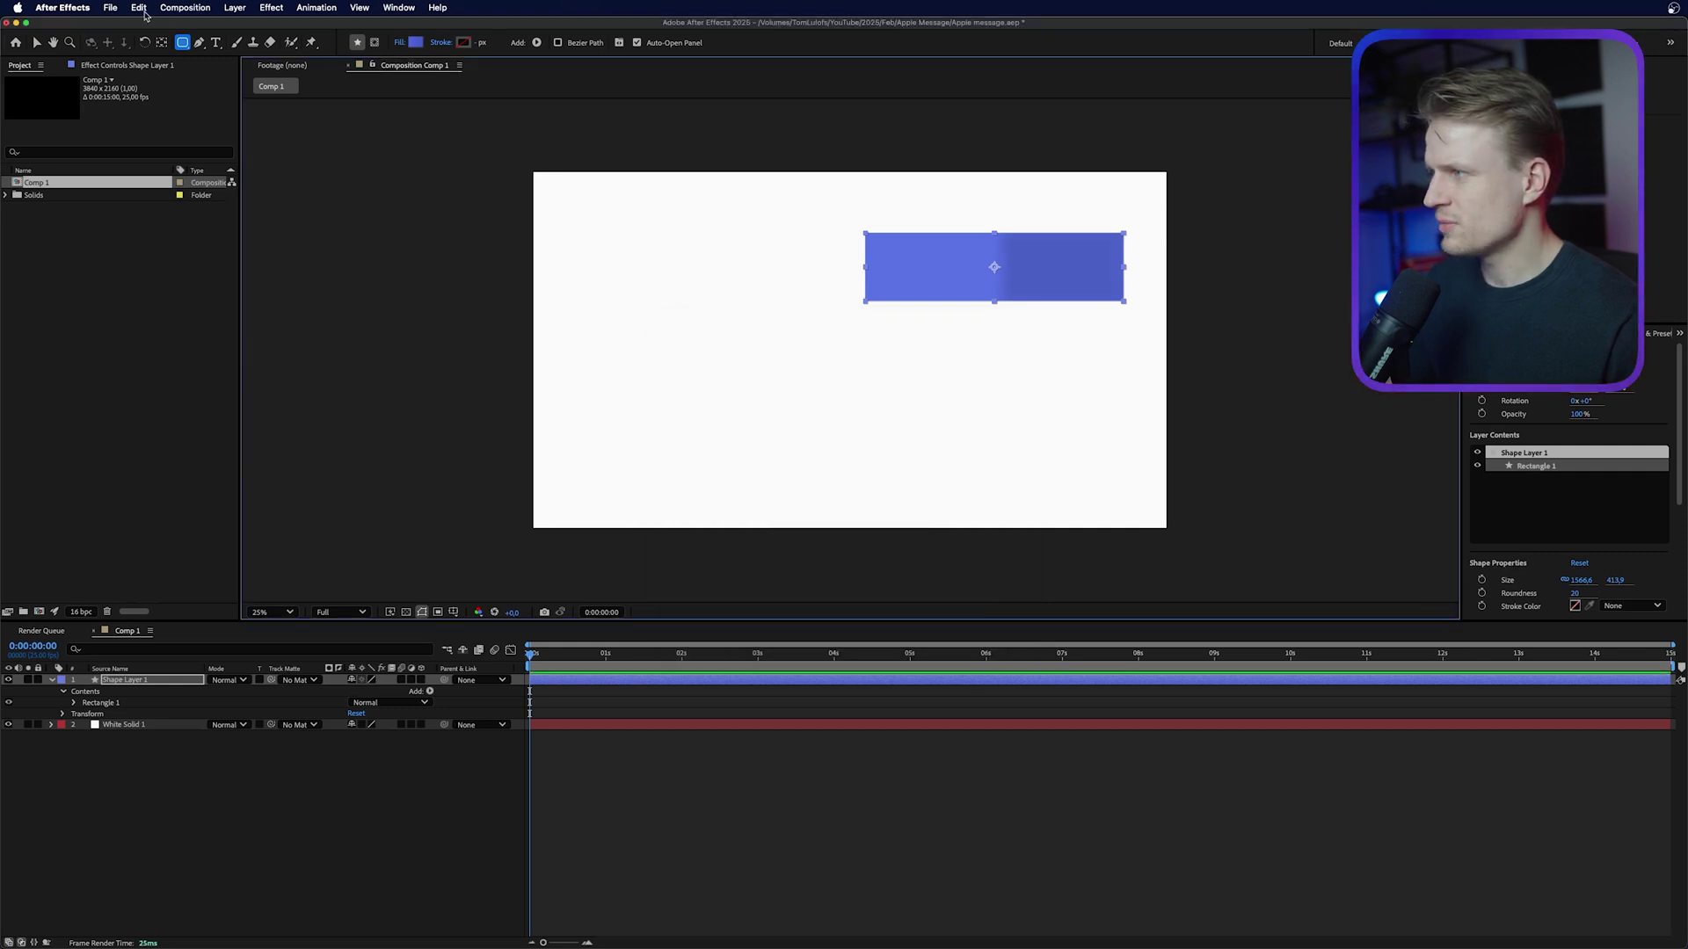
Orient the gradient vertically, starting at the rectangle's top edge and ending a little below its bottom edge
click(37, 43)
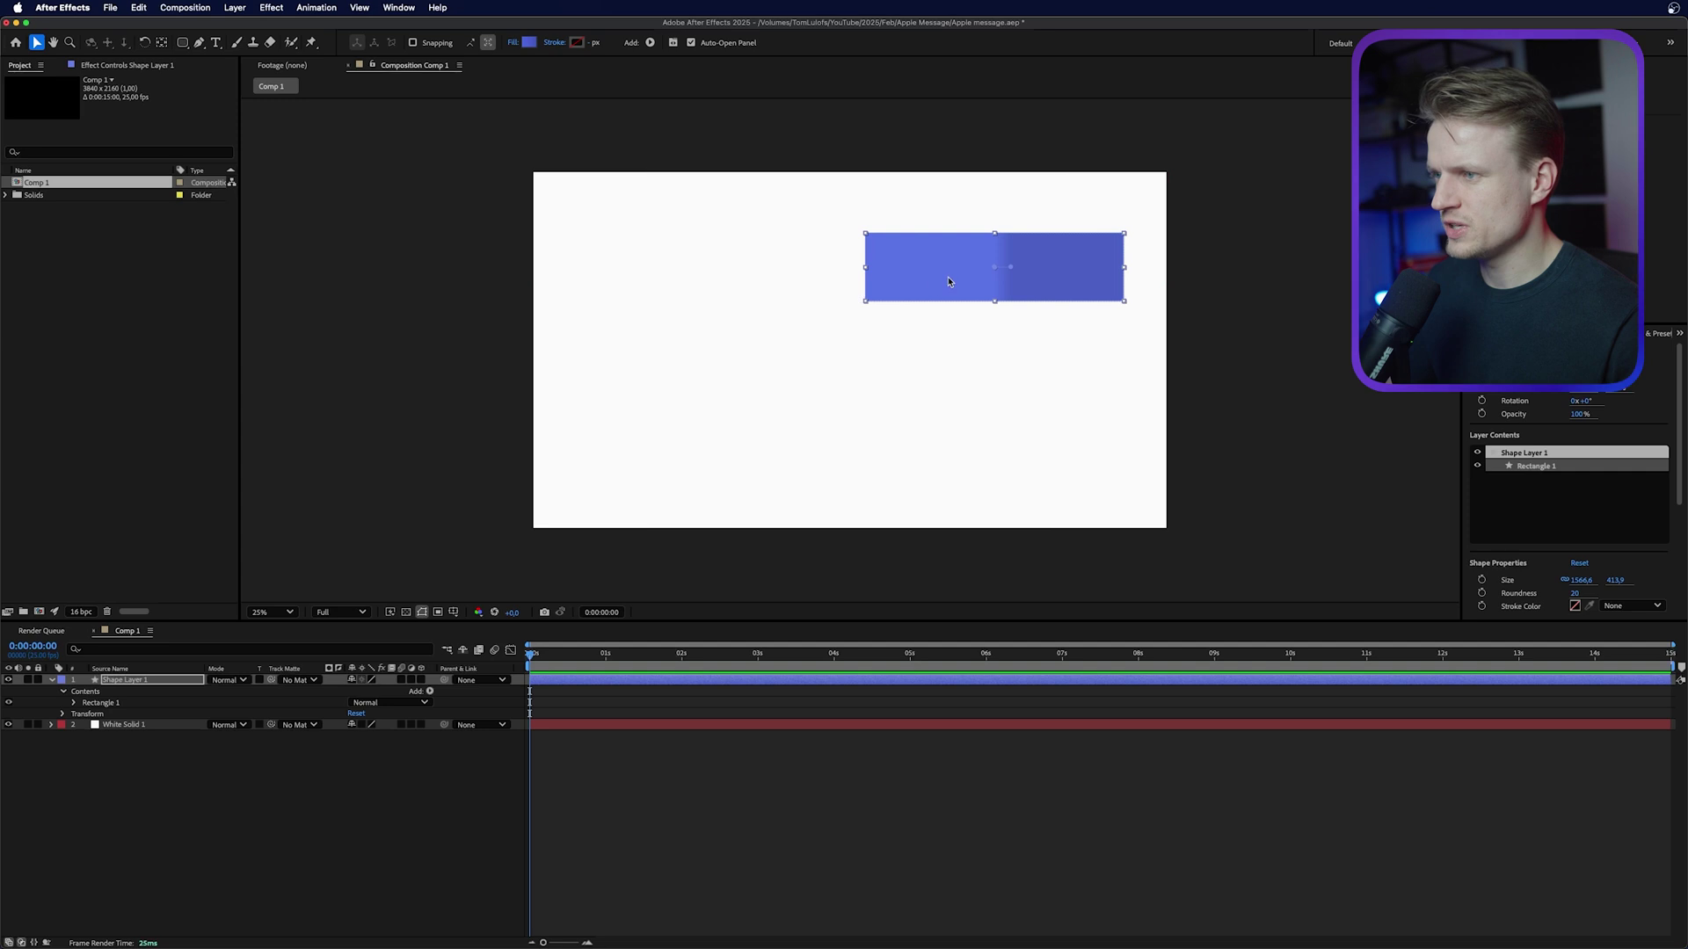
scroll(1013, 271, up, 2)
drag(1099, 254, 796, 386)
scroll(829, 384, up, 1)
drag(885, 345, 844, 471)
key(v)
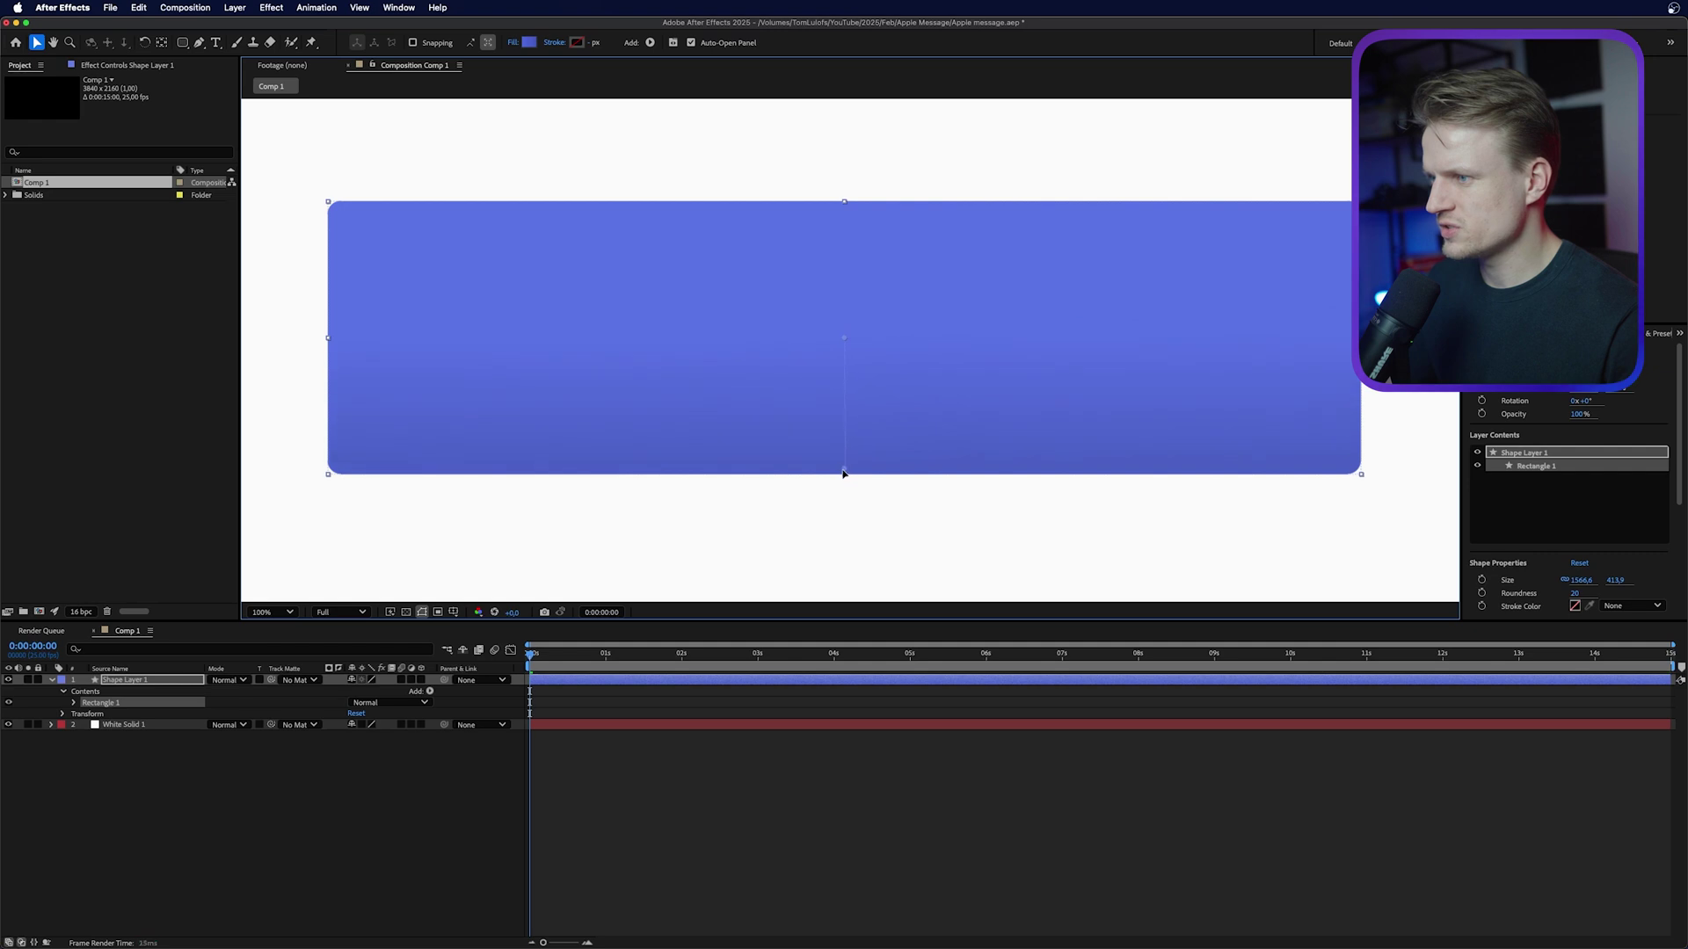
drag(844, 338, 843, 230)
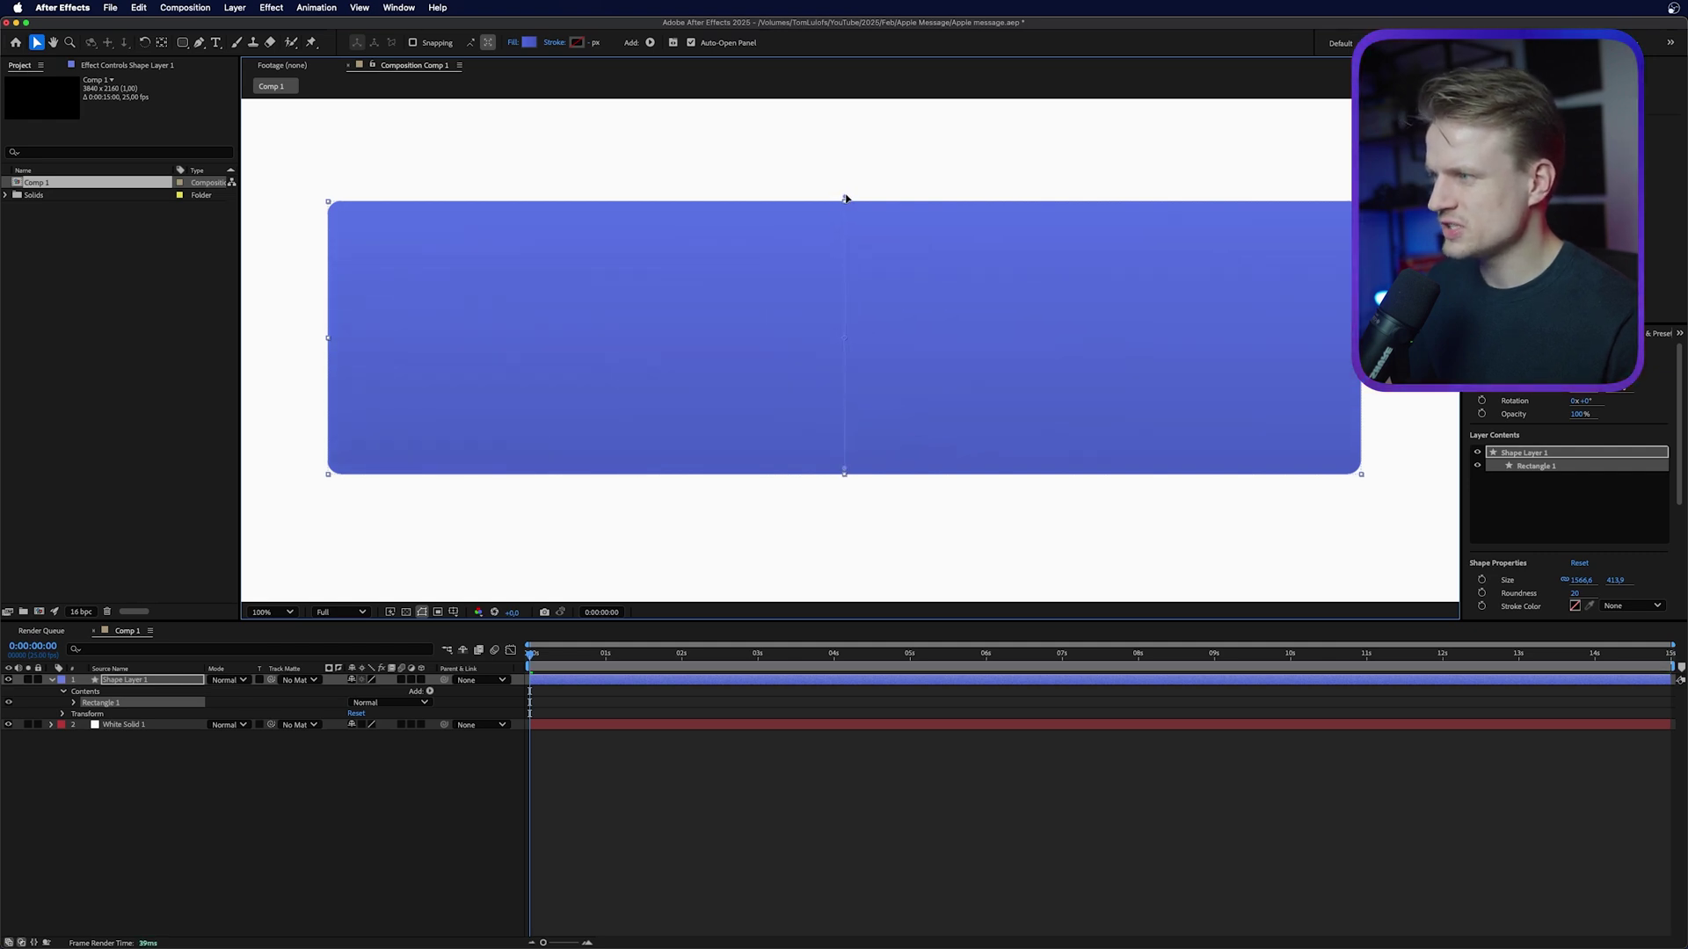
drag(844, 471, 845, 558)
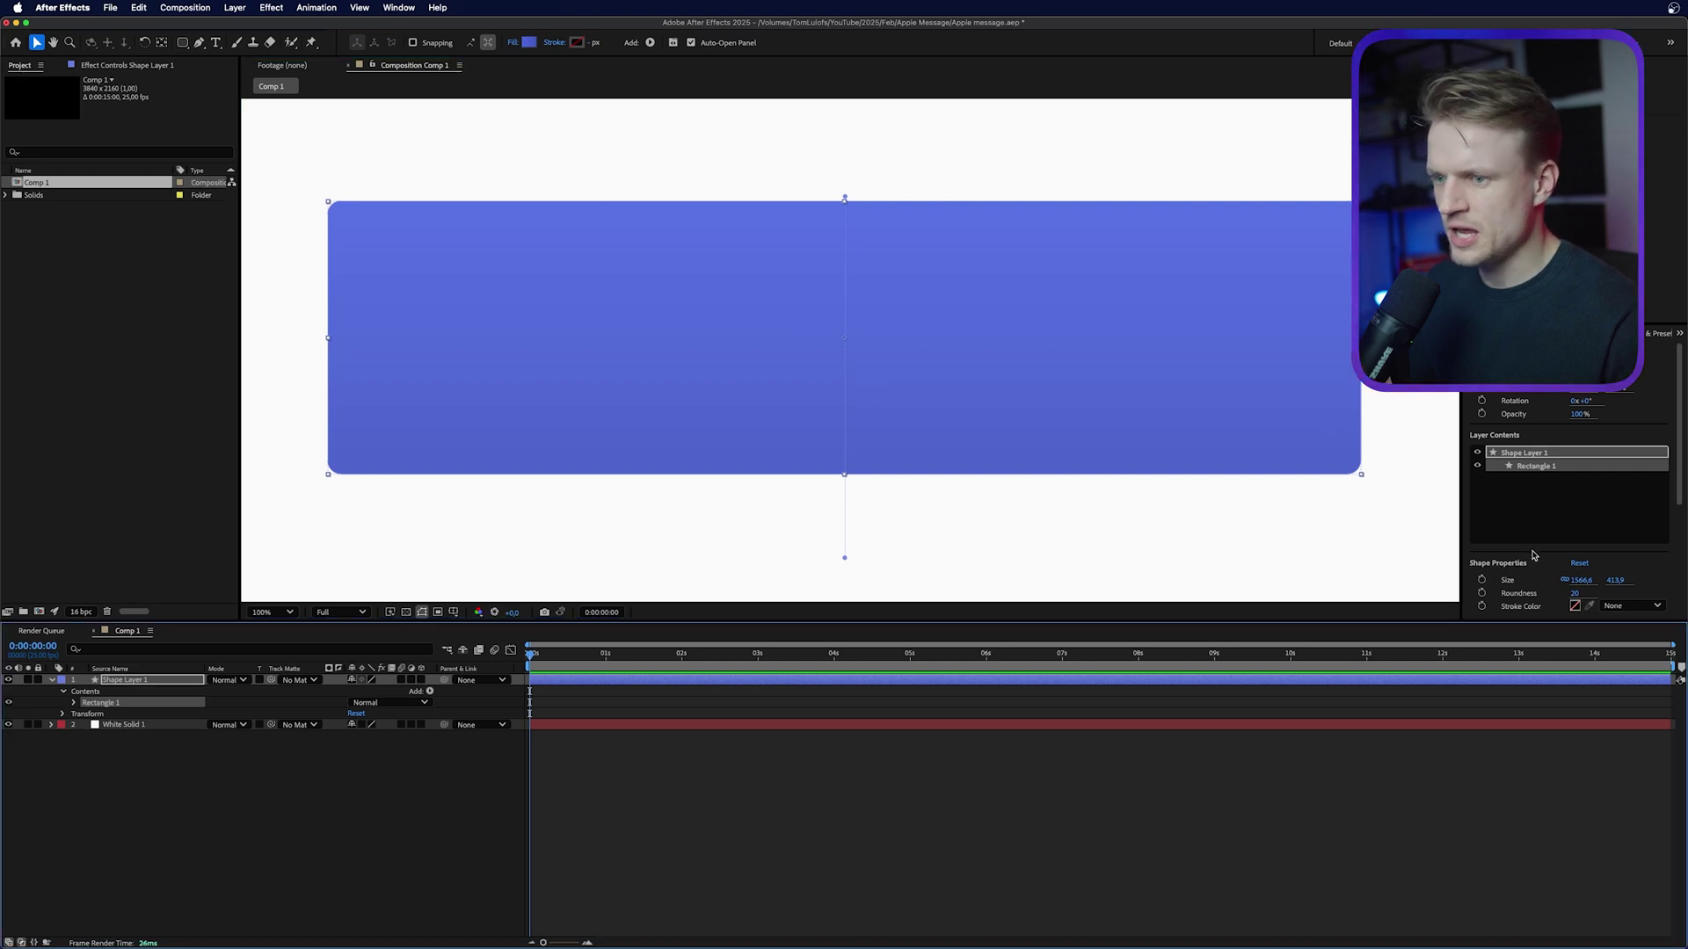
Expand the rectangle's path properties and set its roundness to 90
scroll(1538, 544, down, 1)
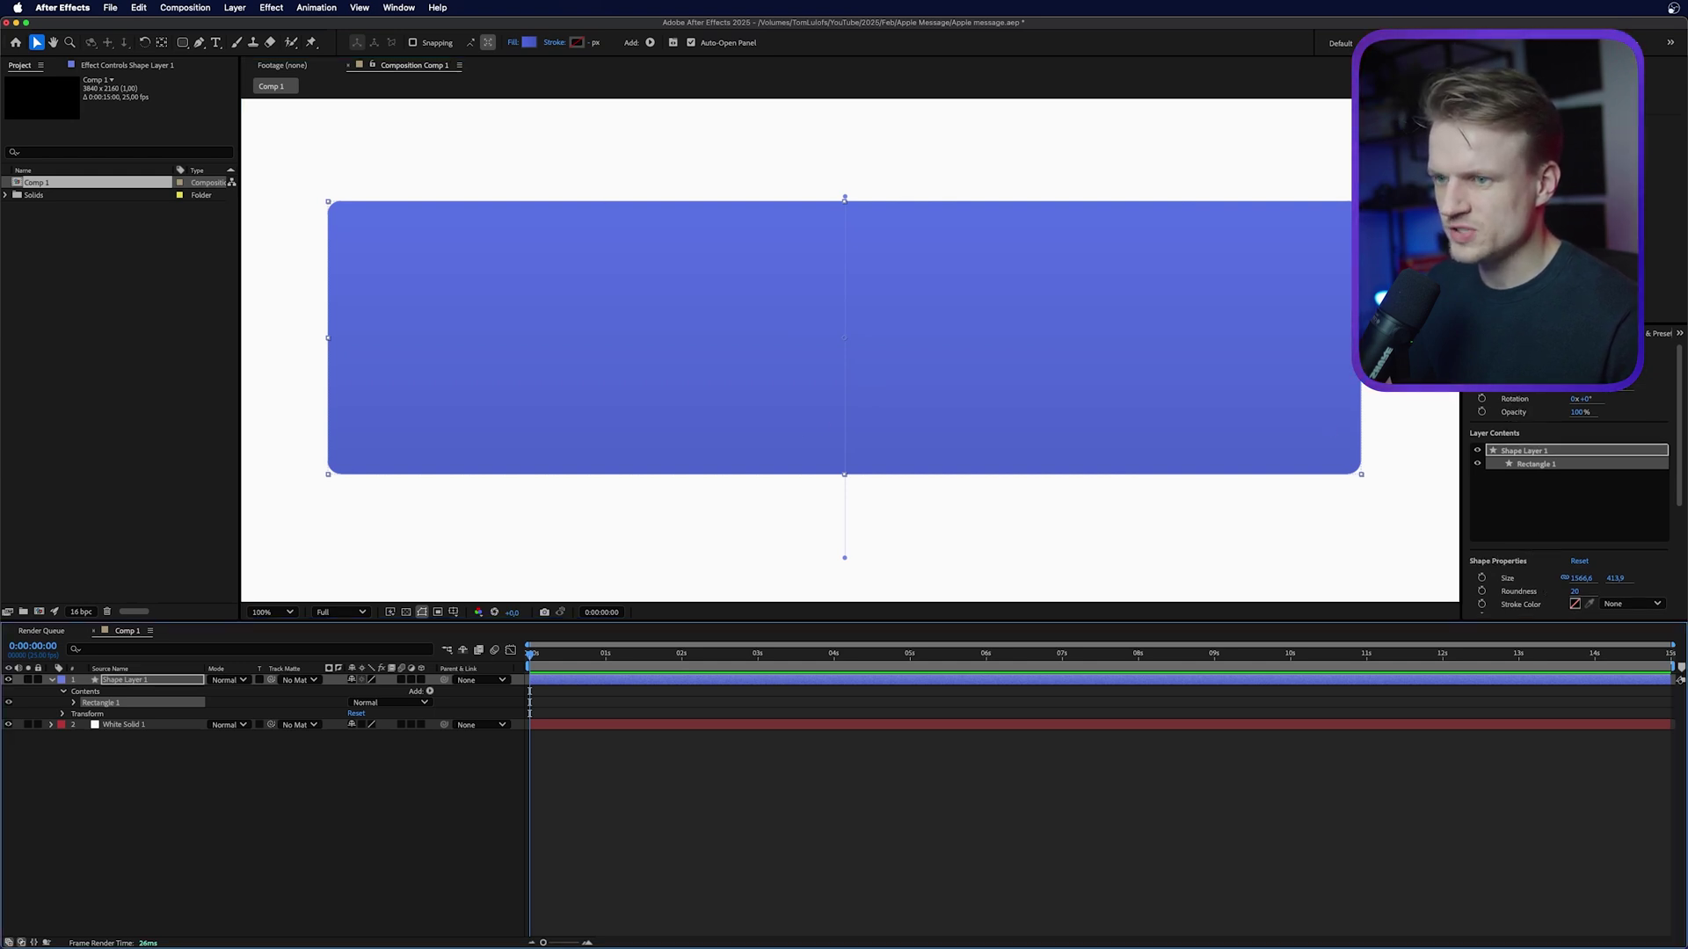
scroll(1492, 552, down, 2)
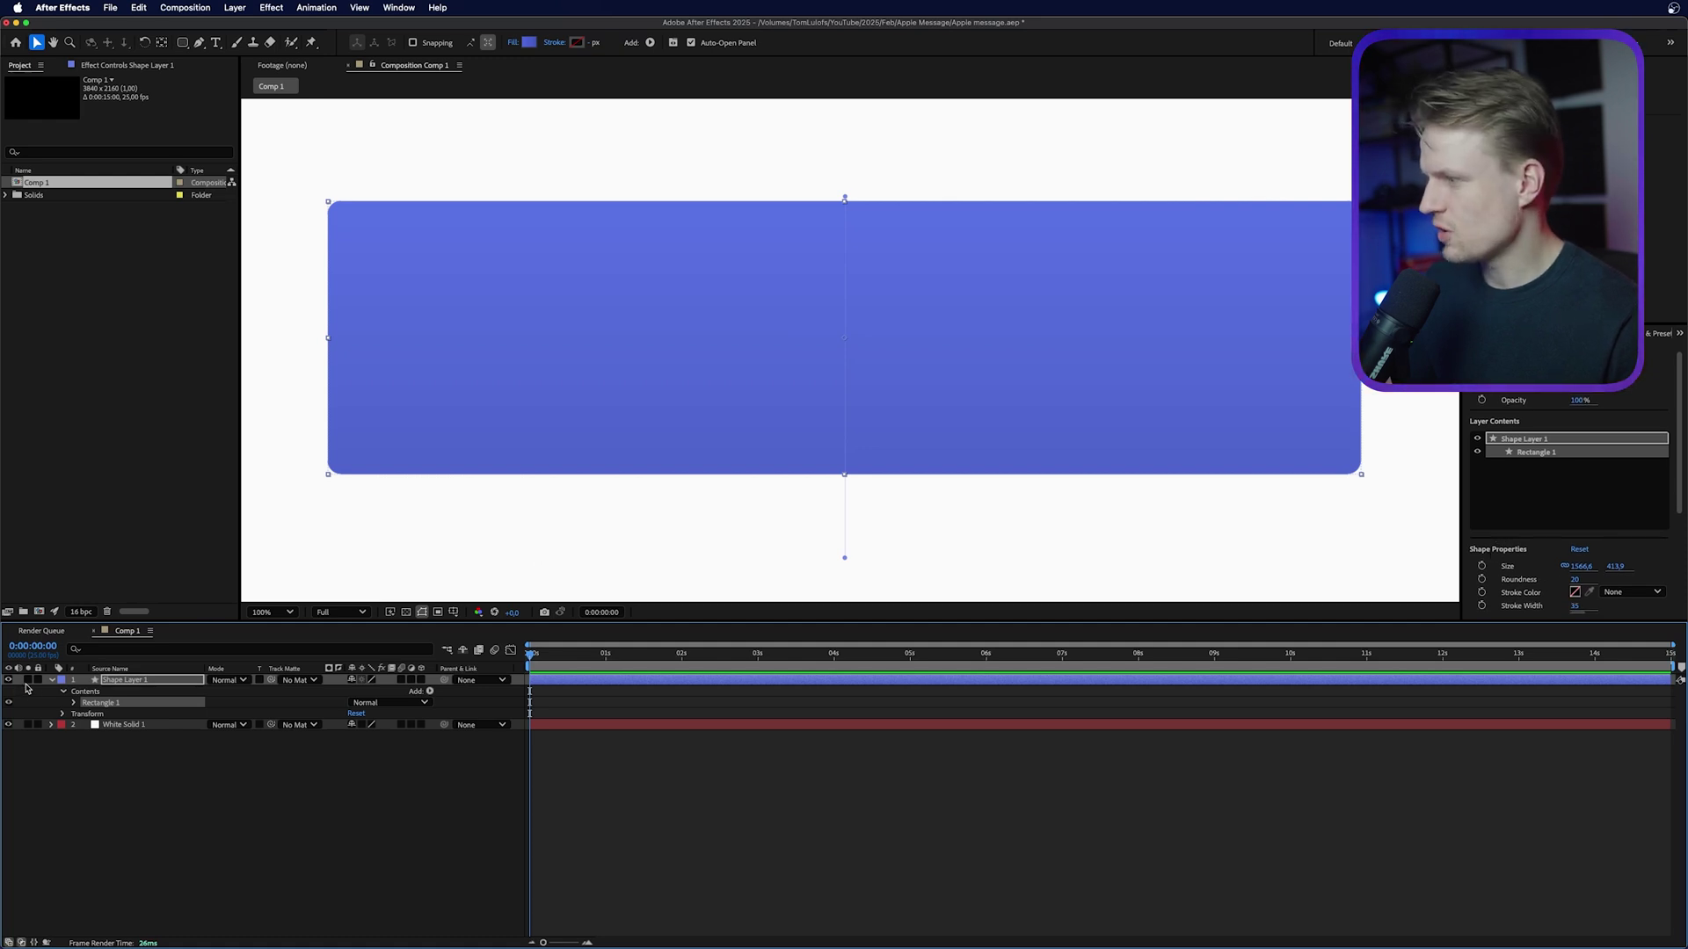
click(52, 681)
click(52, 680)
click(74, 703)
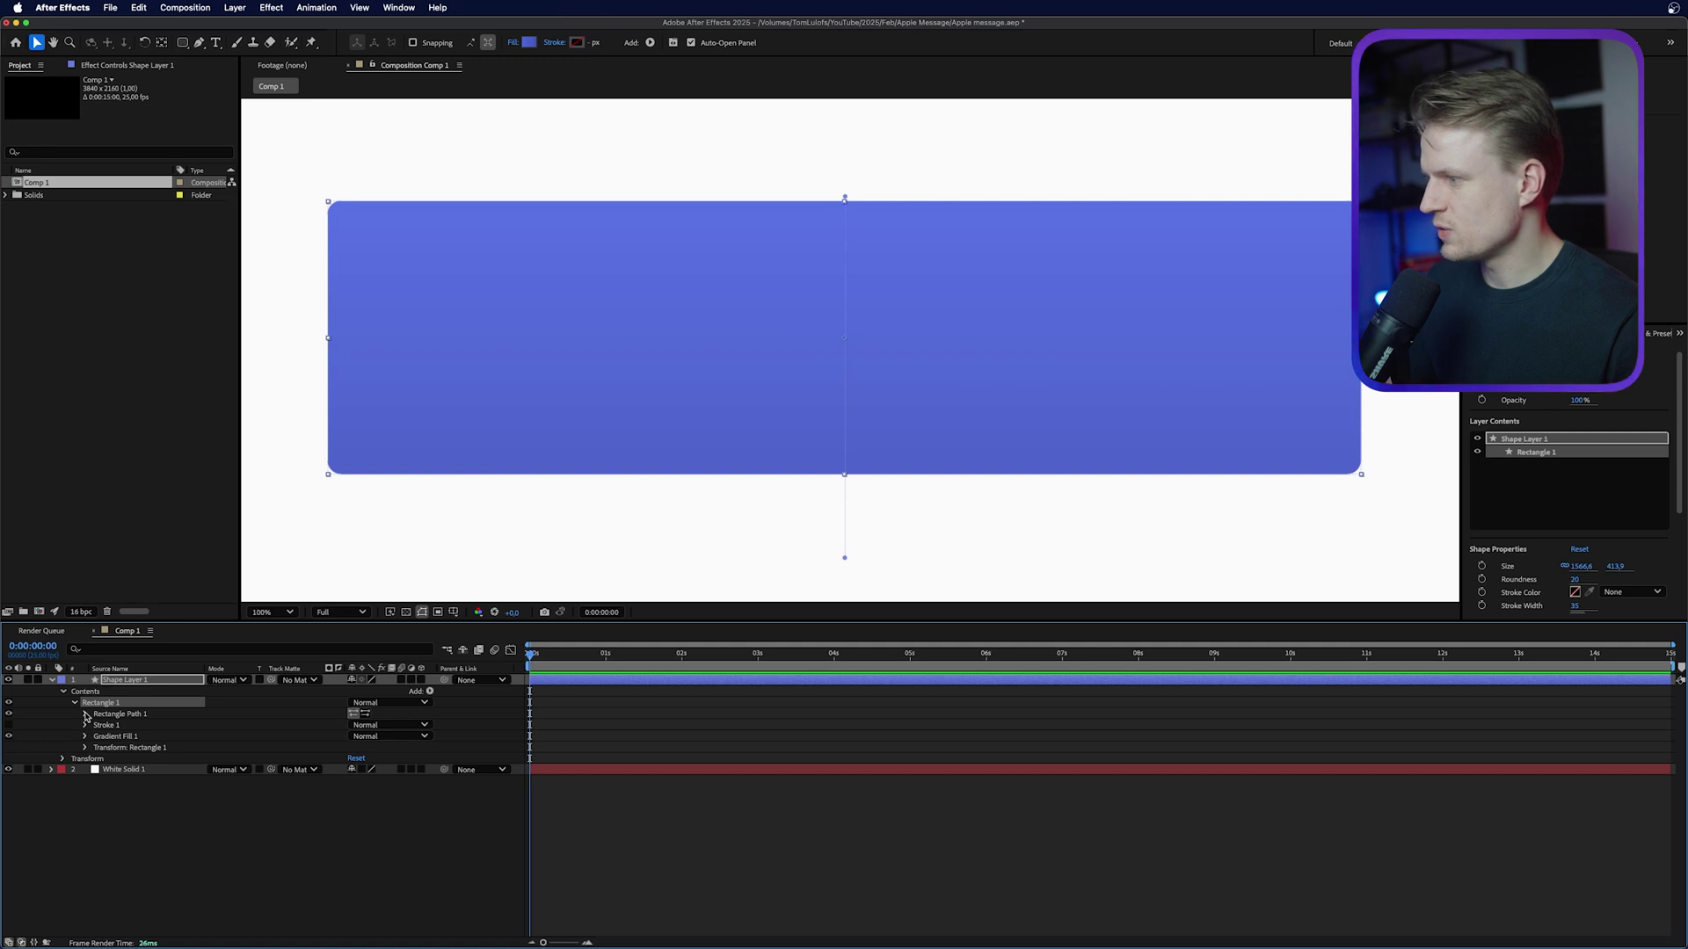
click(85, 714)
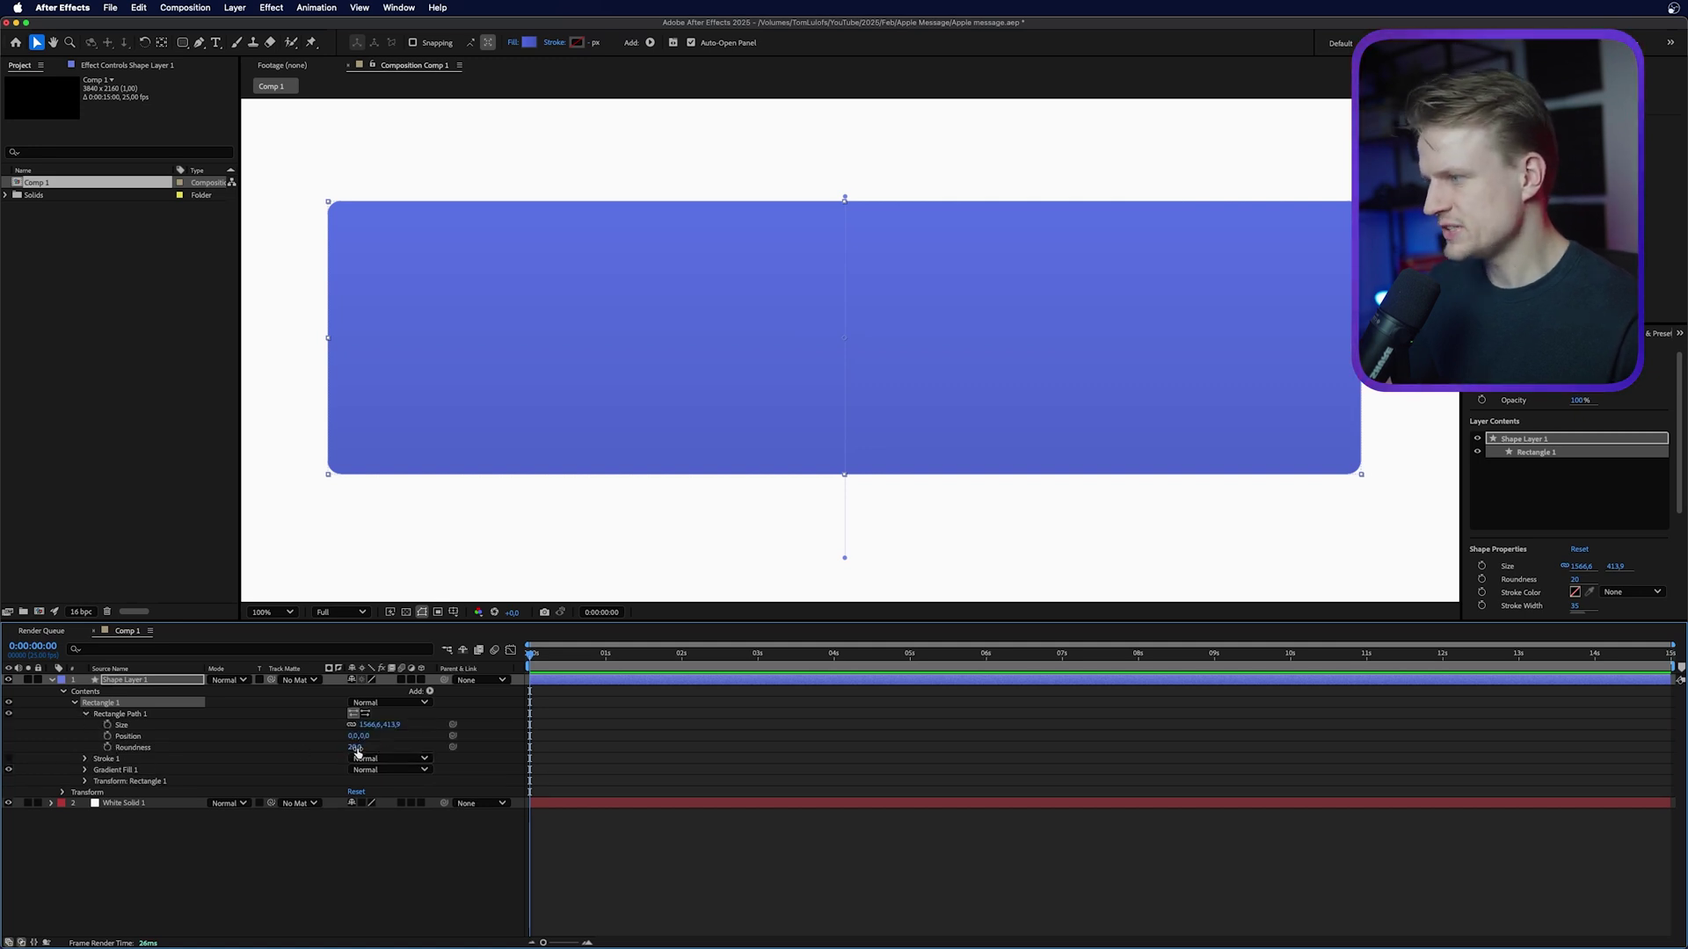
drag(356, 751, 399, 744)
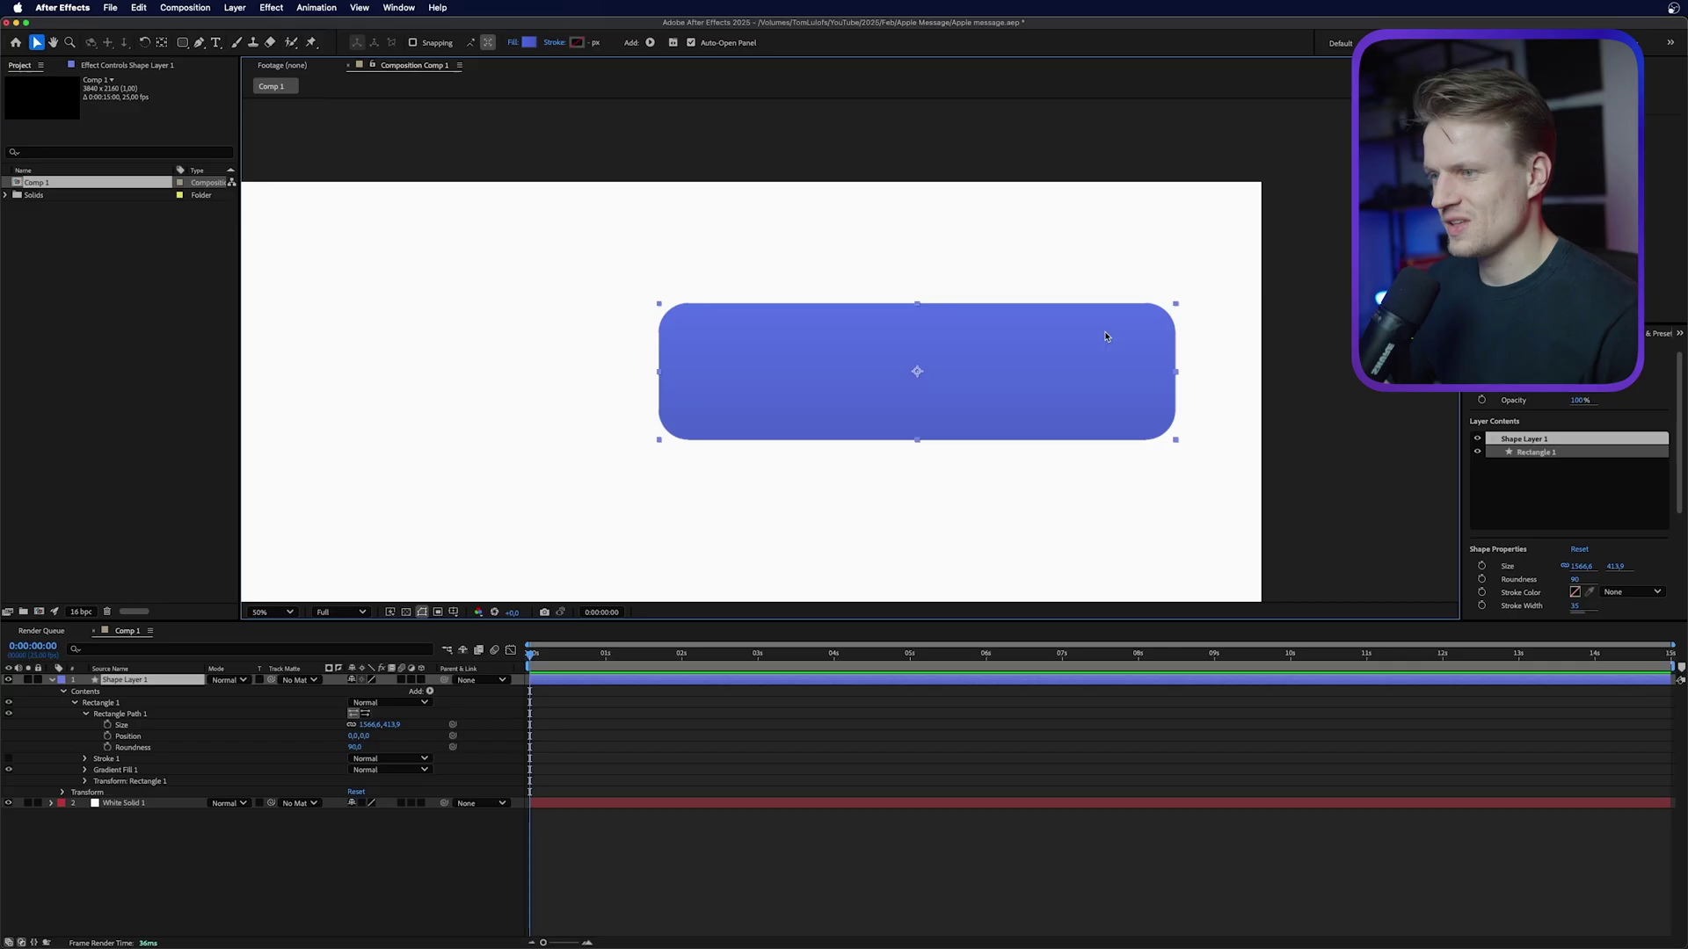
Convert the rounded rectangle's parametric path to a Bezier path for editing its lower-right corner
scroll(1181, 409, up, 1)
drag(1181, 408, 619, 362)
key(period)
drag(1051, 467, 981, 276)
key(v)
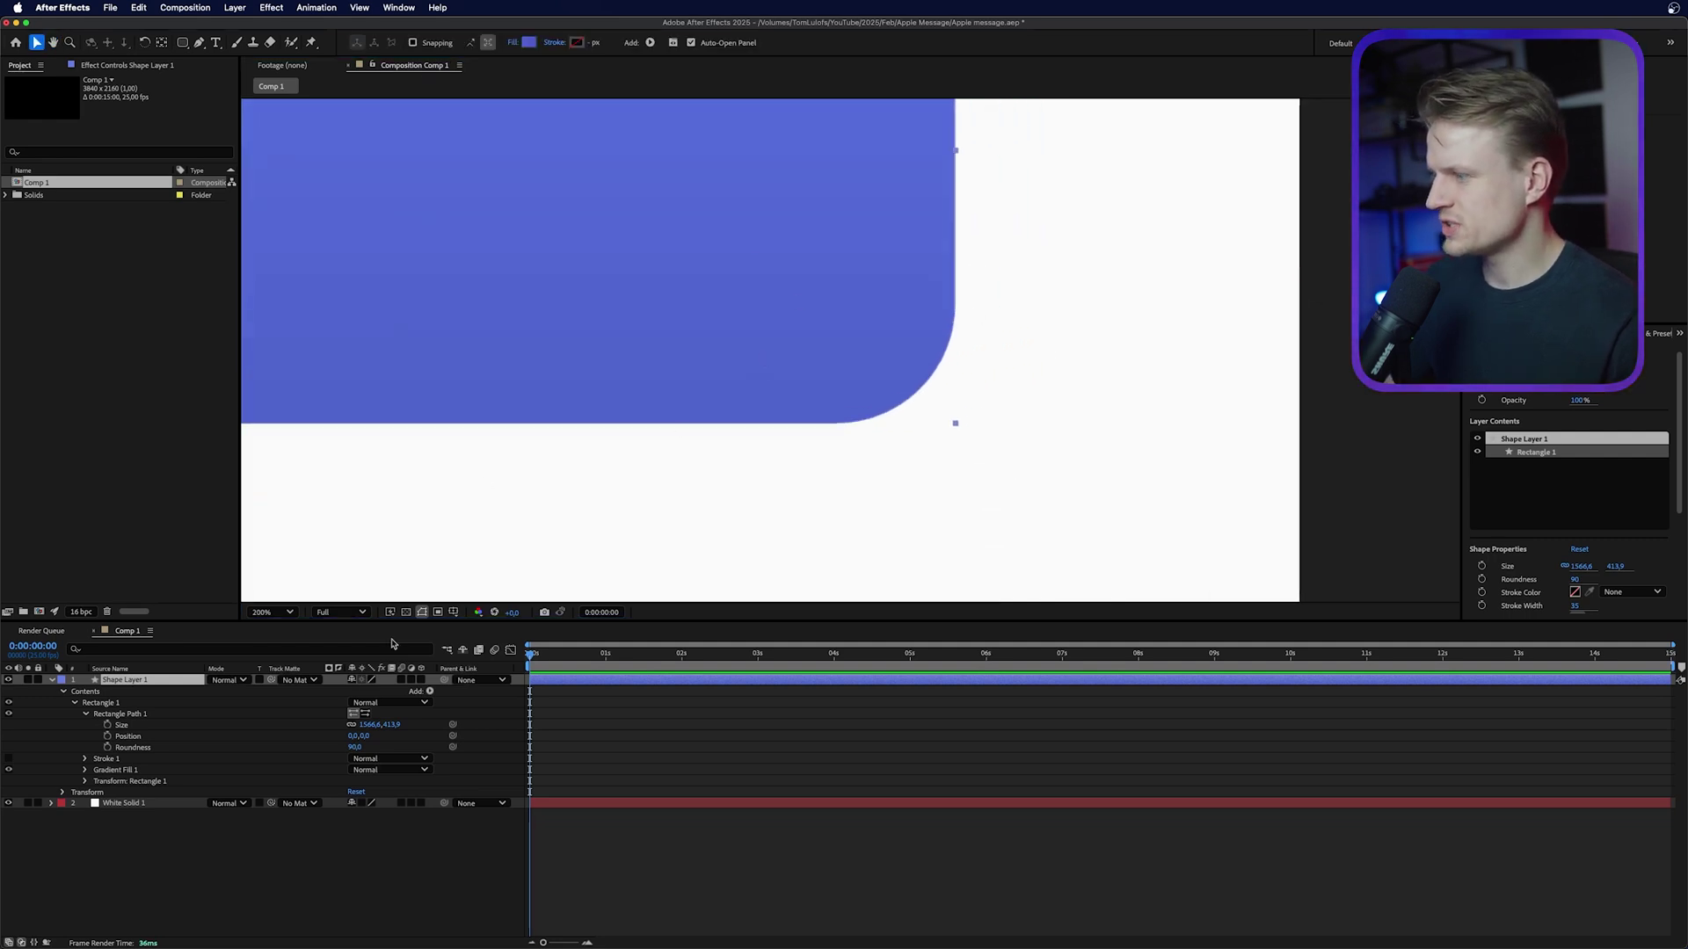
right_click(127, 716)
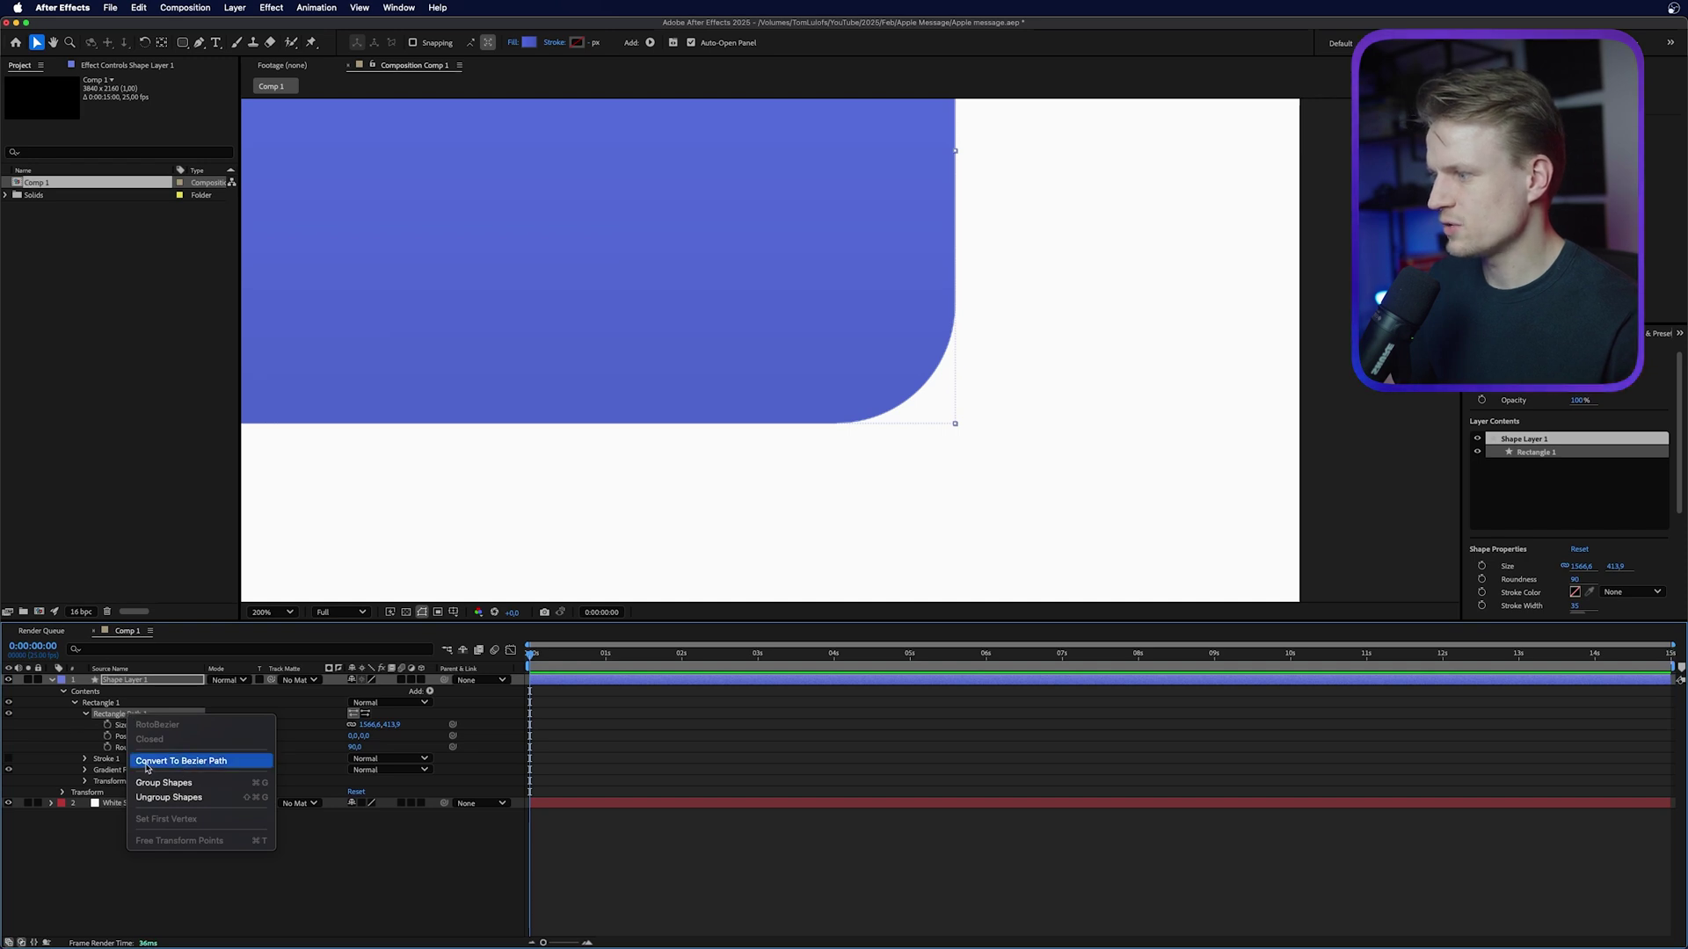
click(226, 762)
Choose the Pen tool and change the shape layer's label color to Yellow so its path outline stands out
scroll(1051, 287, down, 1)
scroll(1027, 275, up, 1)
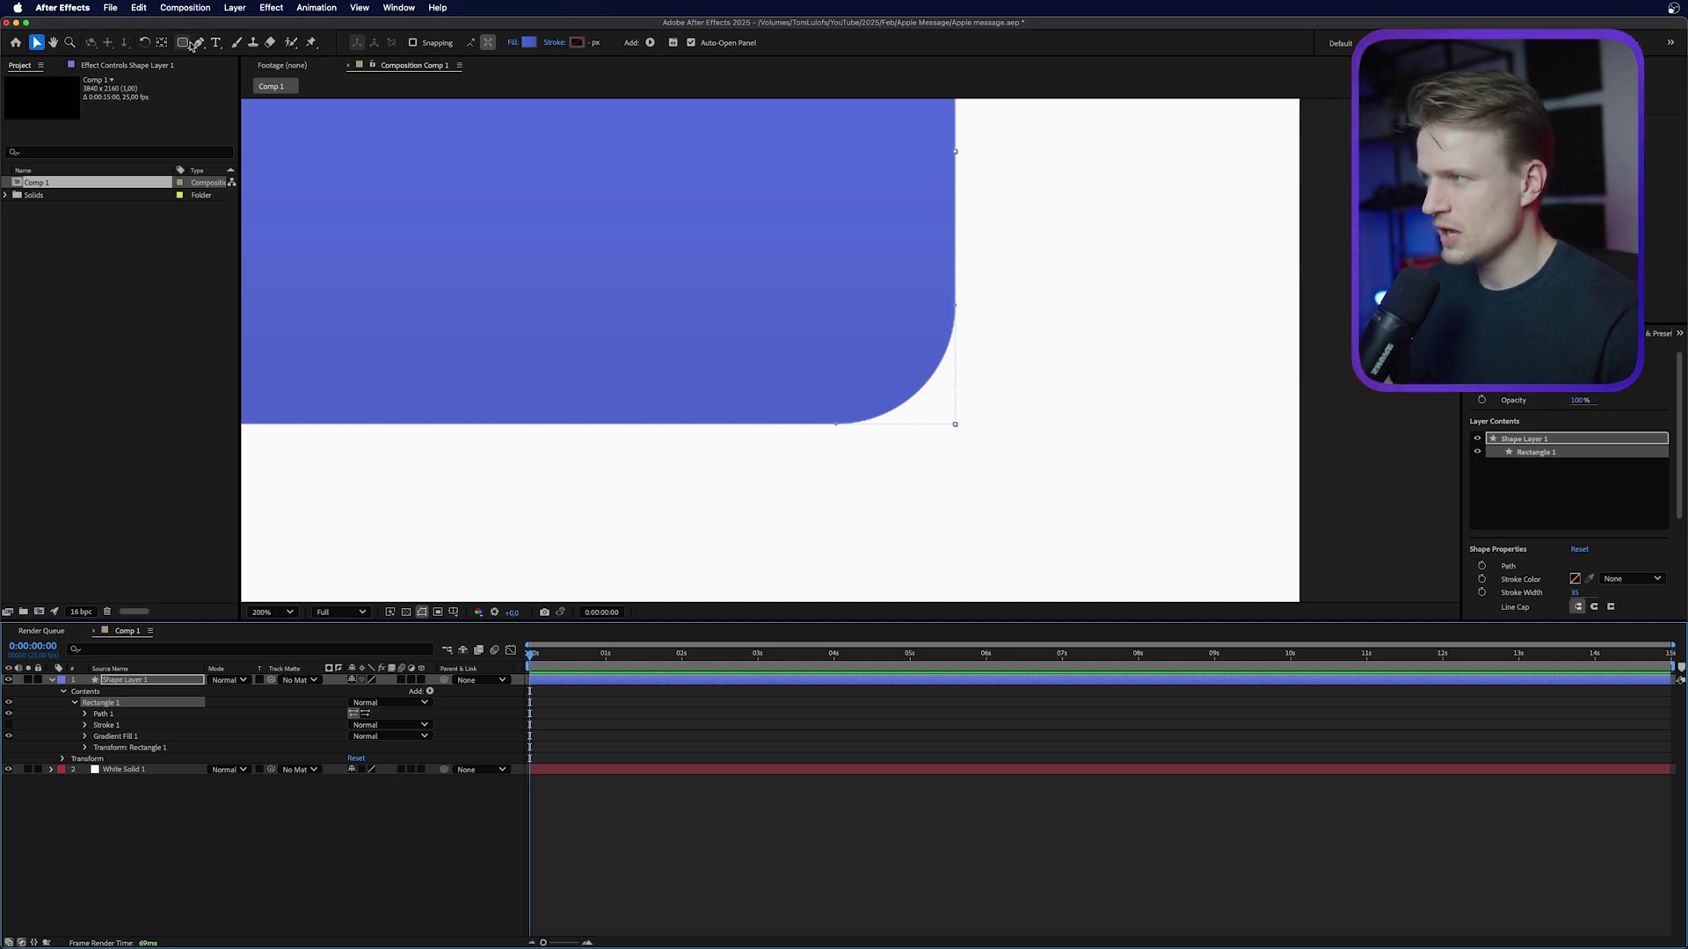
click(200, 44)
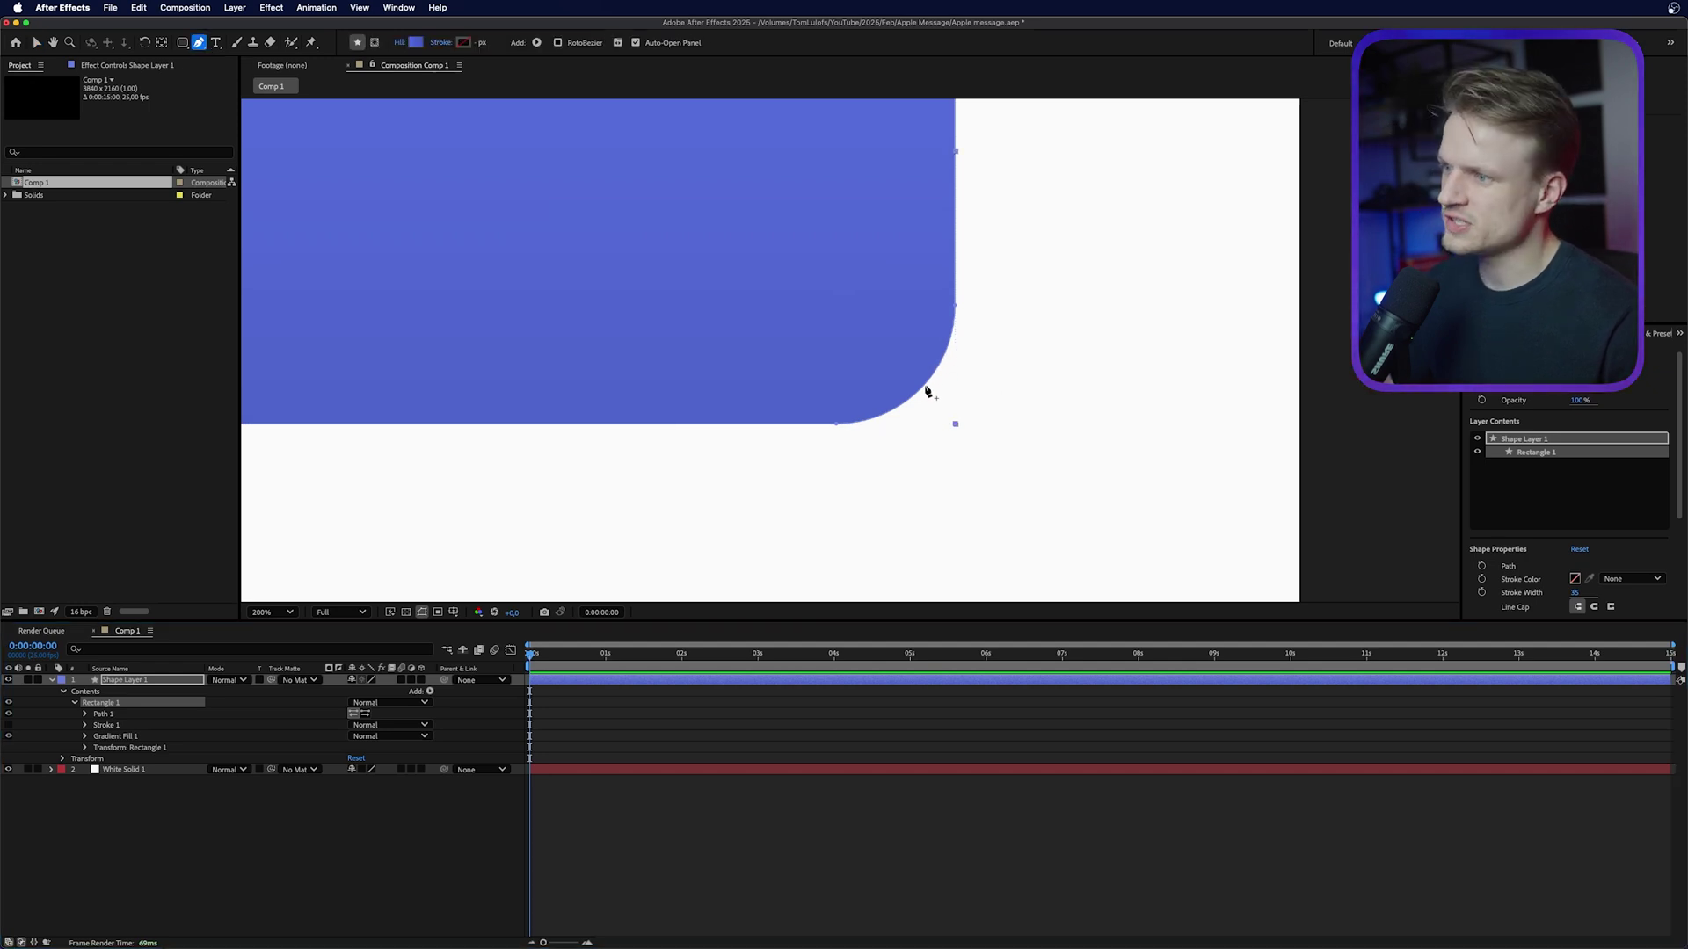
drag(957, 397, 810, 400)
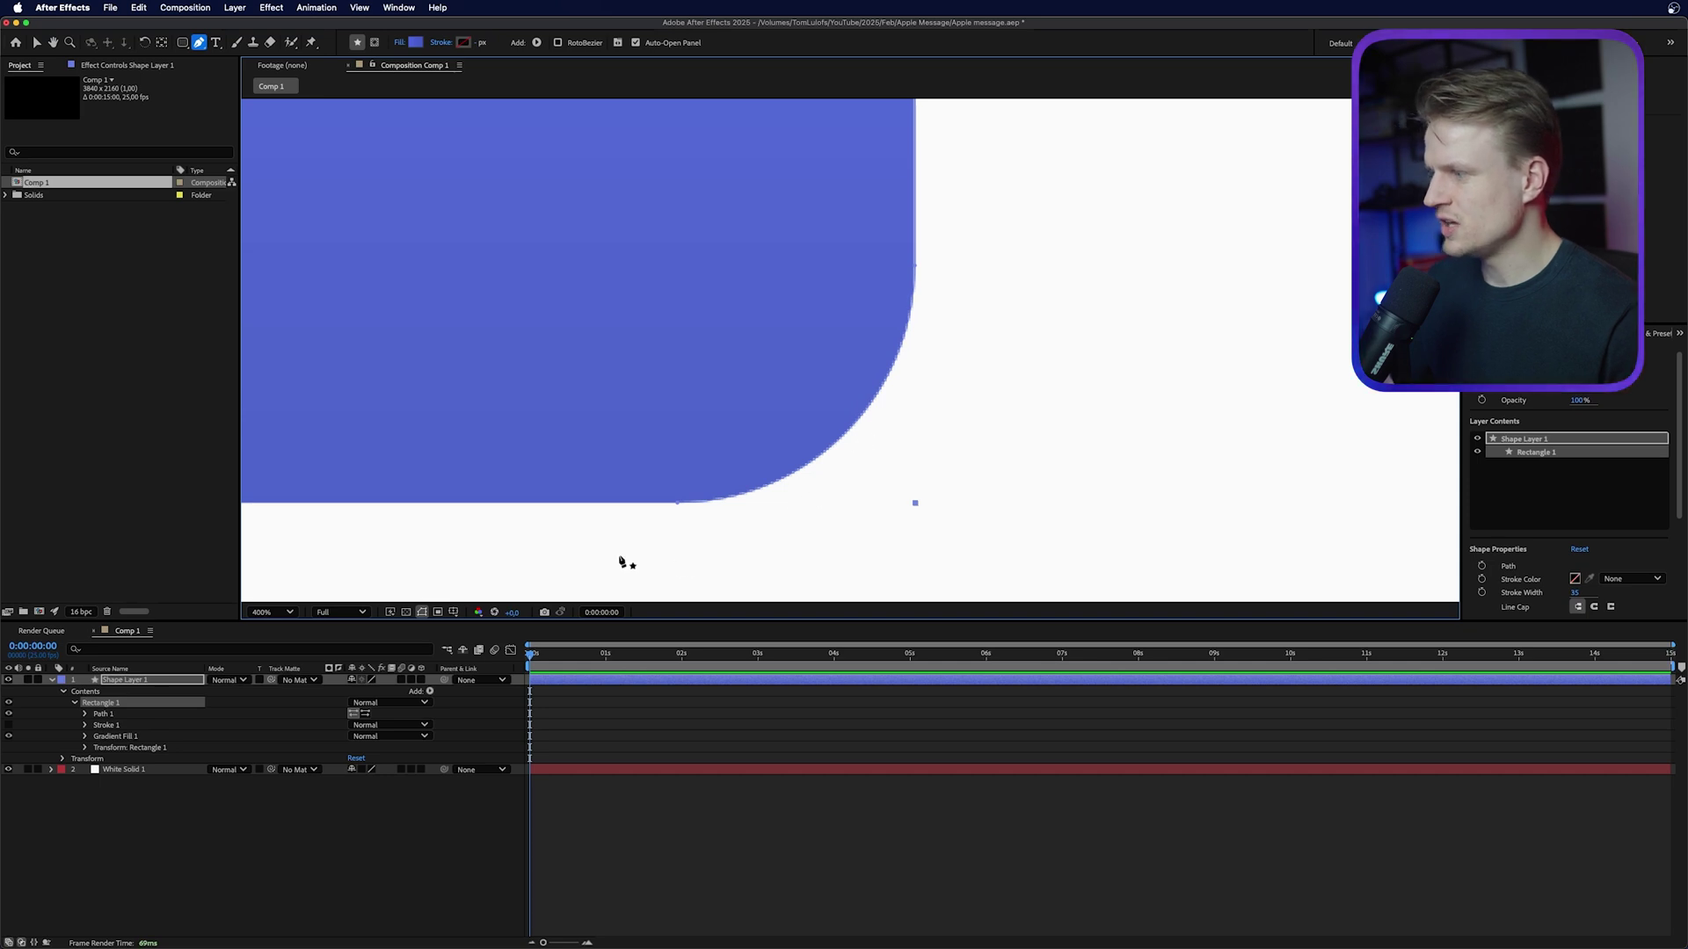
click(61, 682)
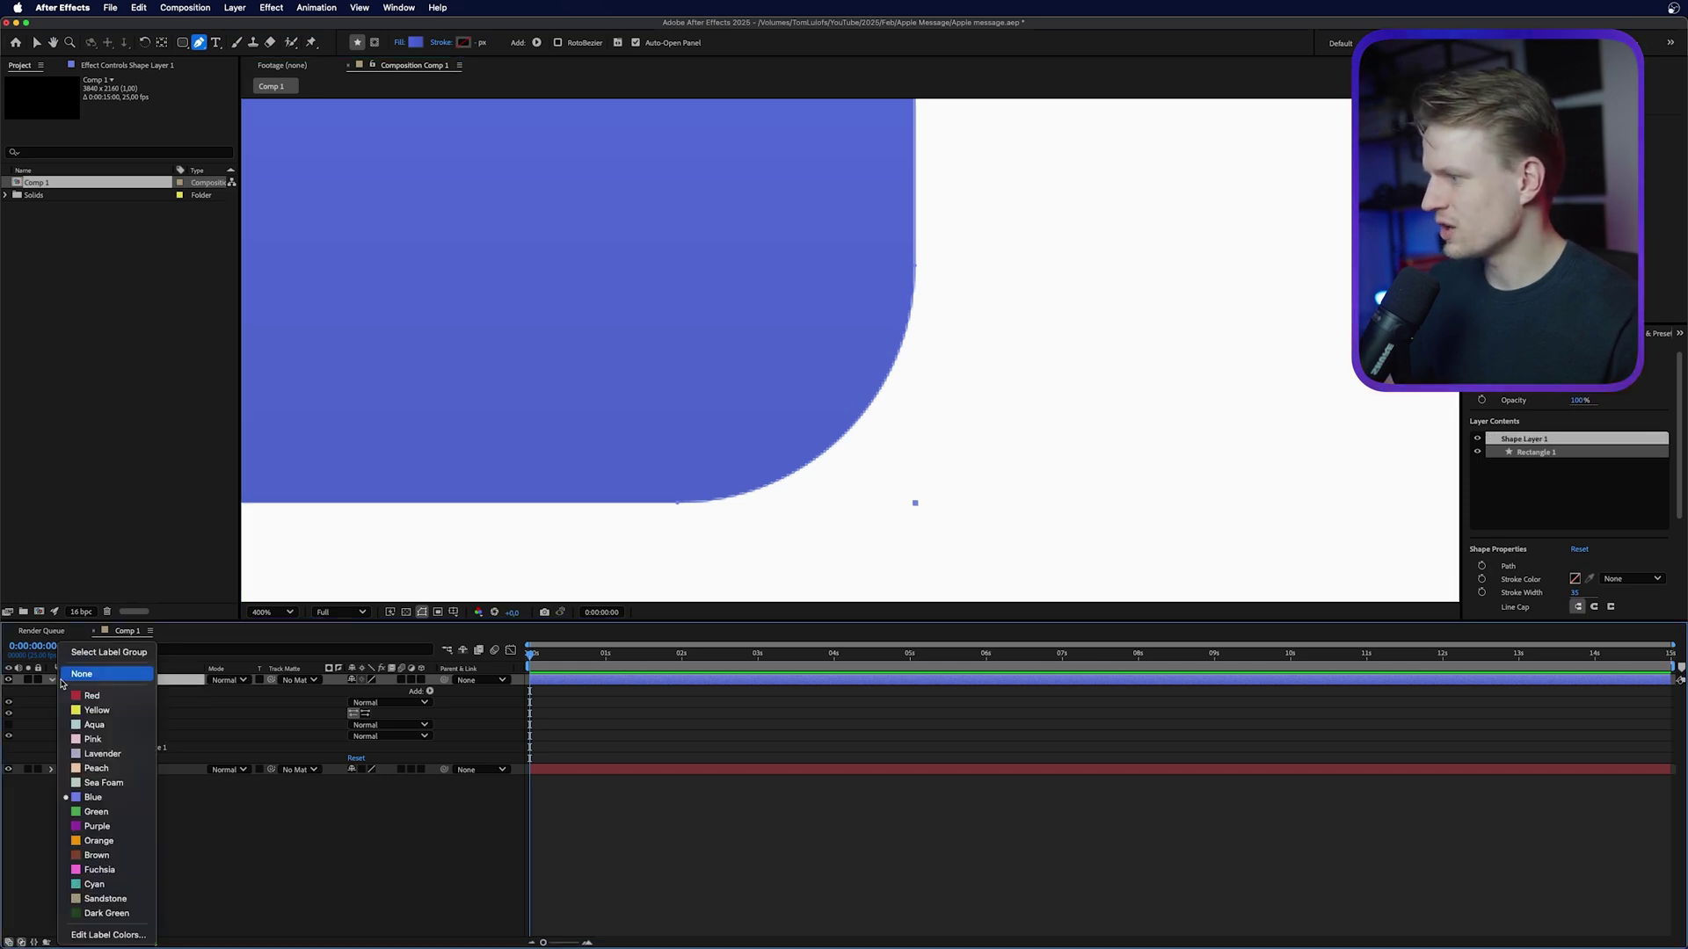
click(107, 699)
click(62, 680)
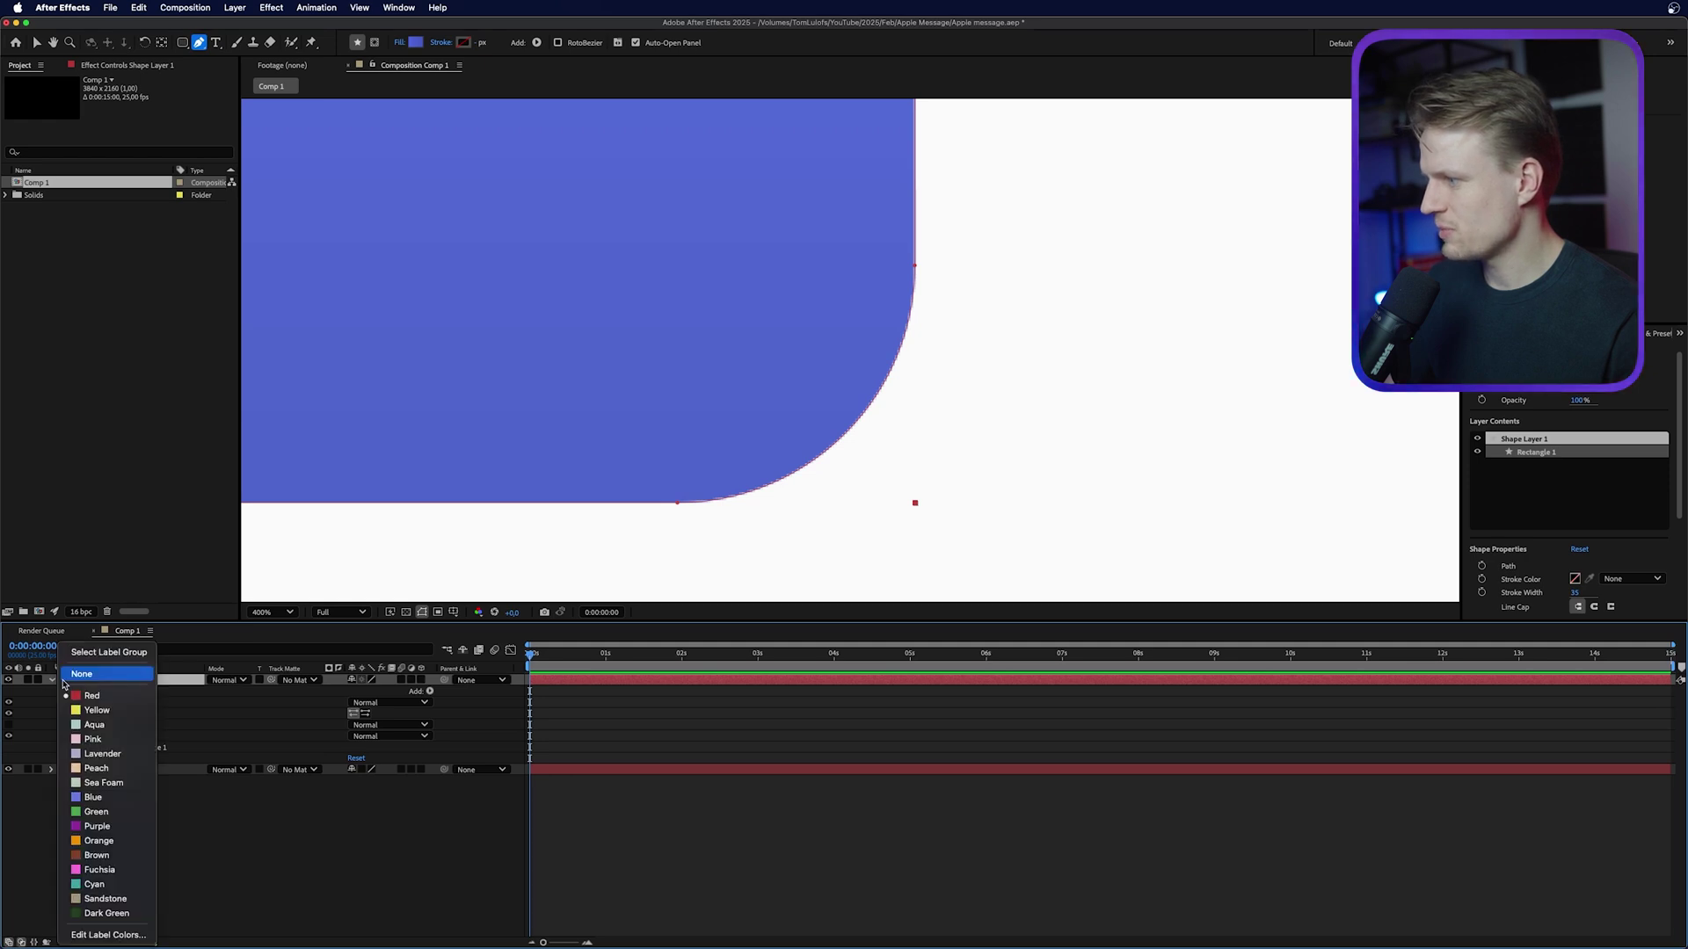
click(100, 841)
Add points along the rectangle's lower-right corner curve and pull one outward to form a pointed bubble tail
key(comma)
key(comma)
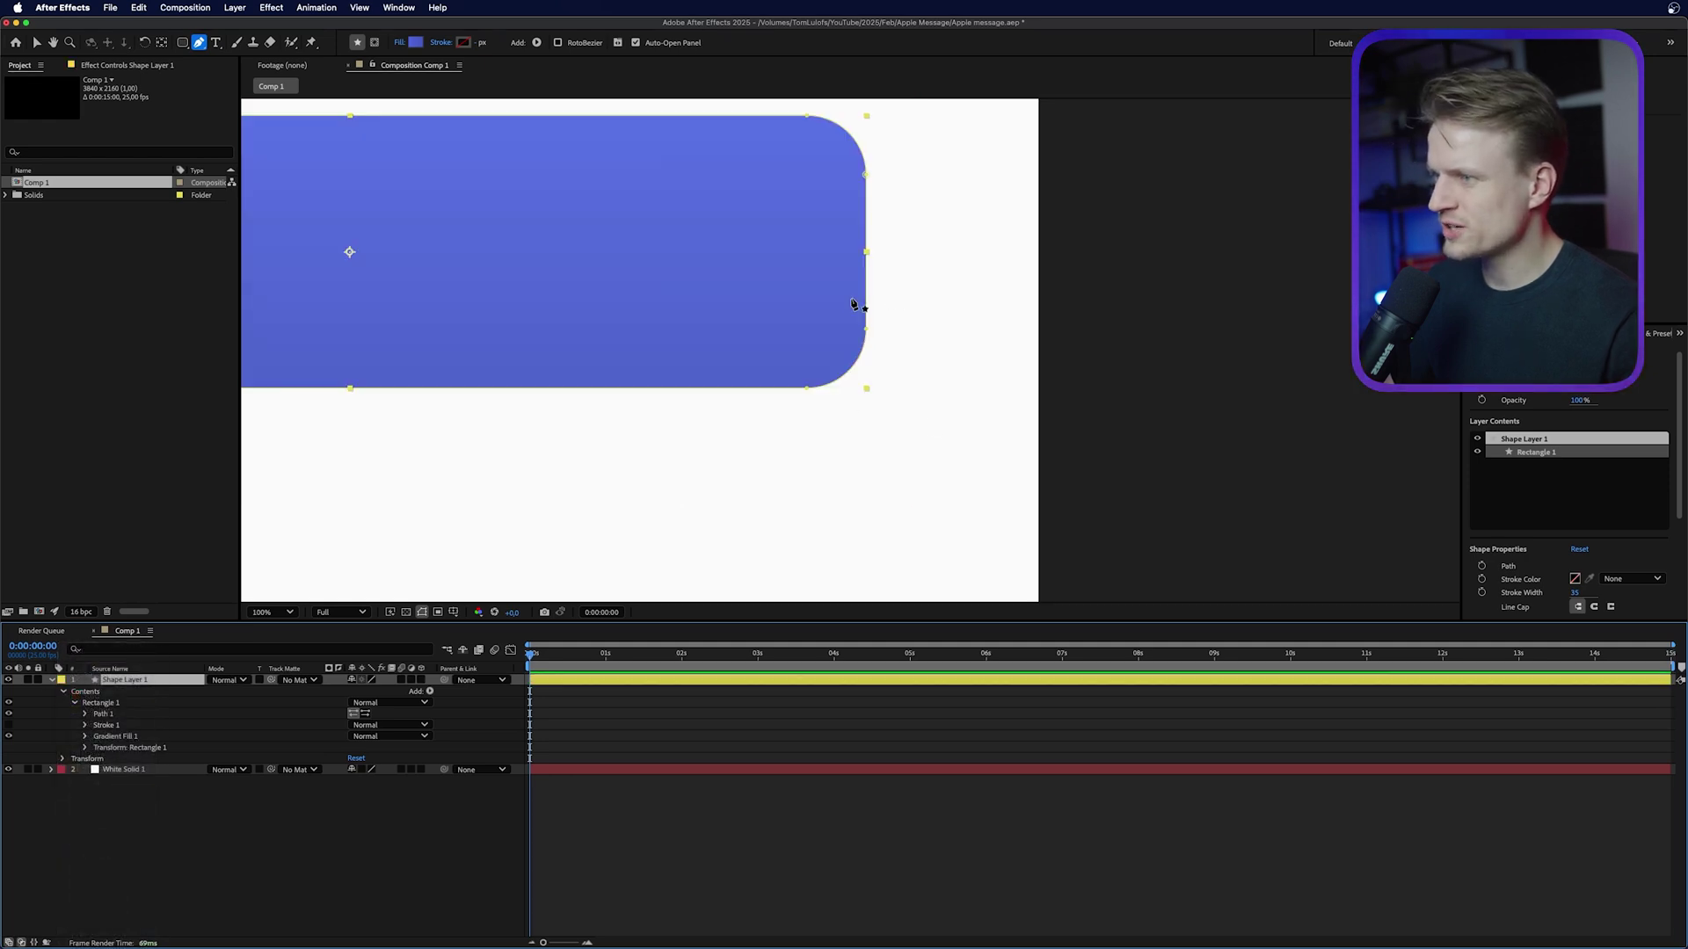
key(period)
key(period)
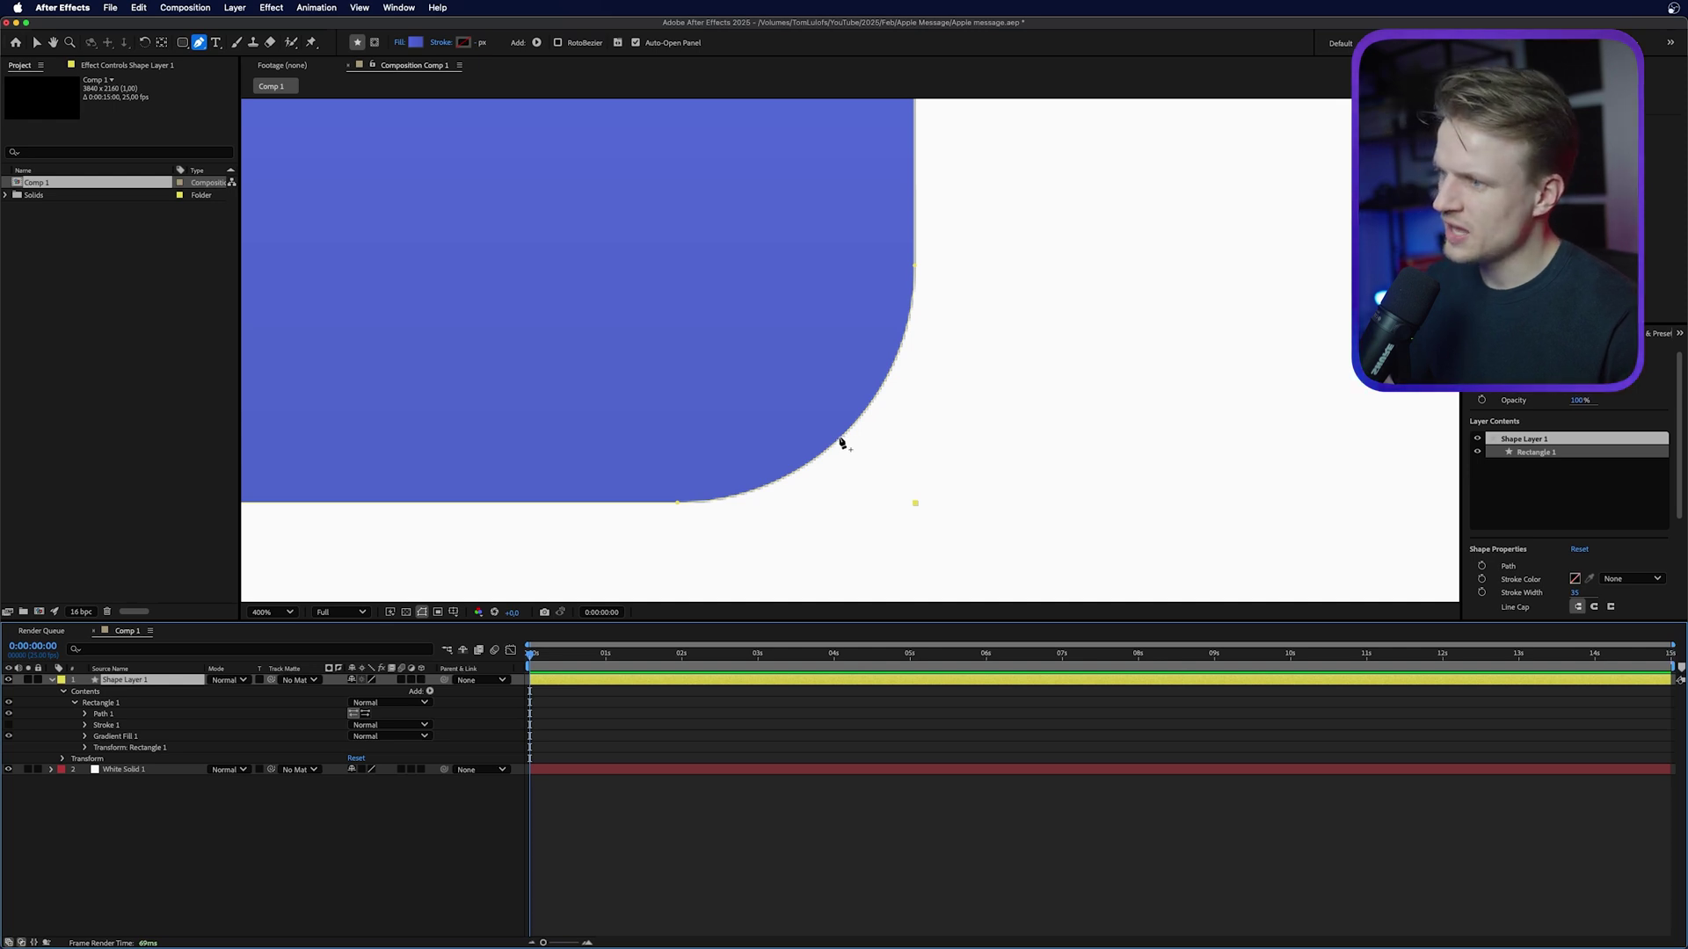
click(841, 444)
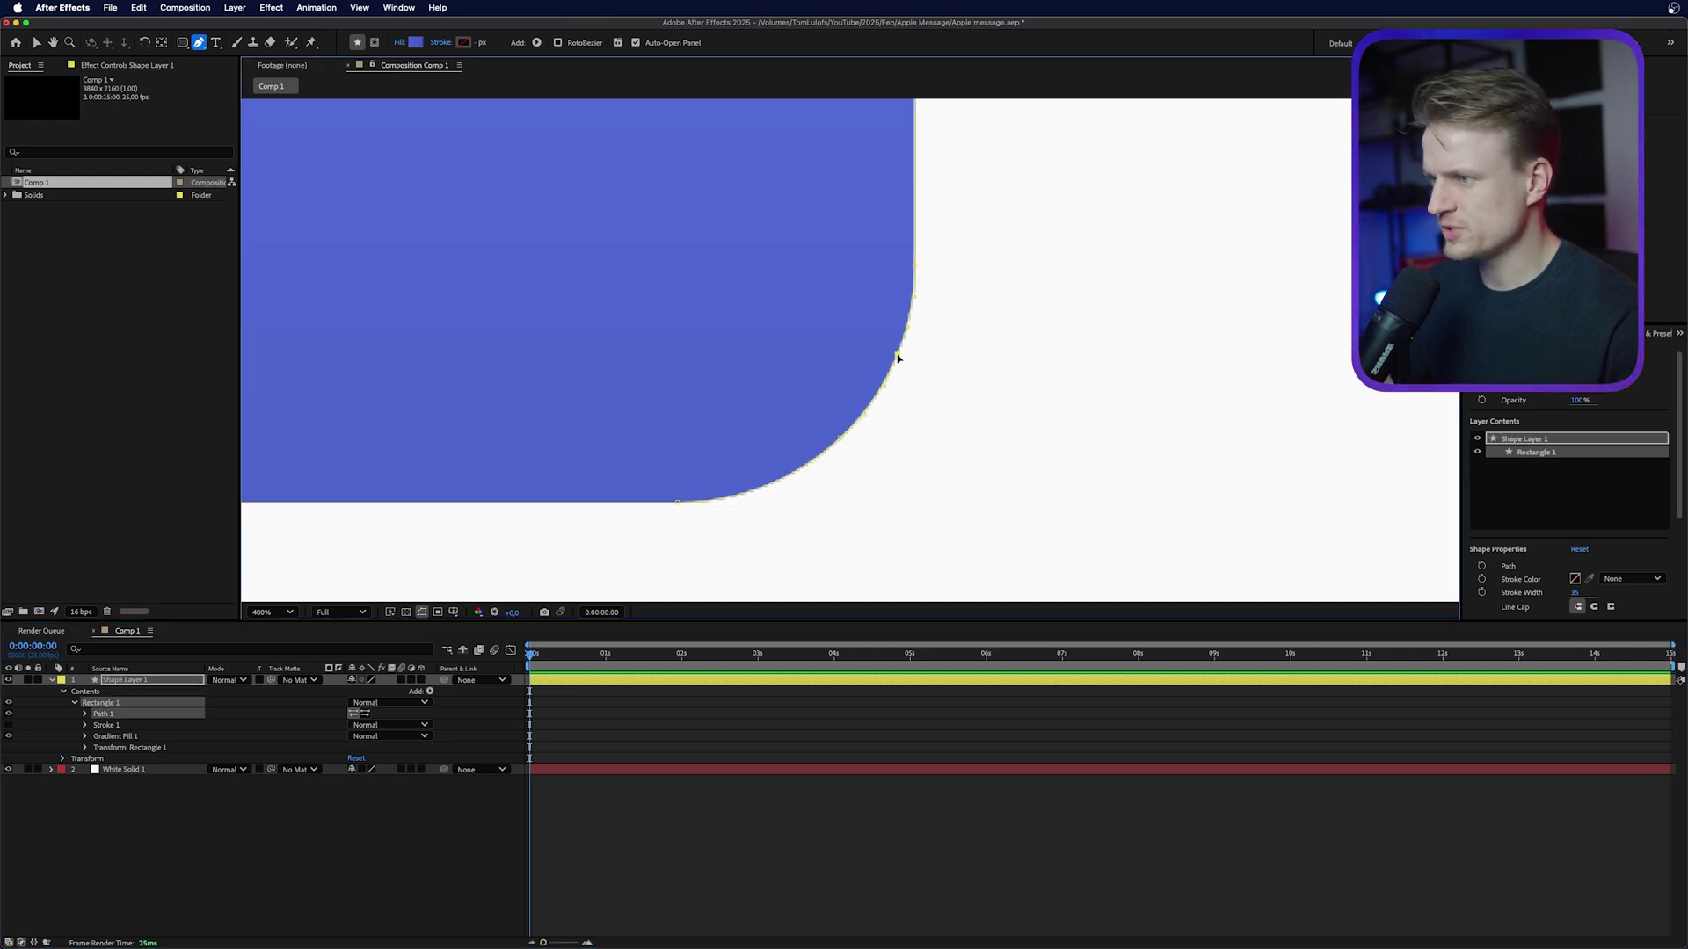
drag(897, 357, 904, 421)
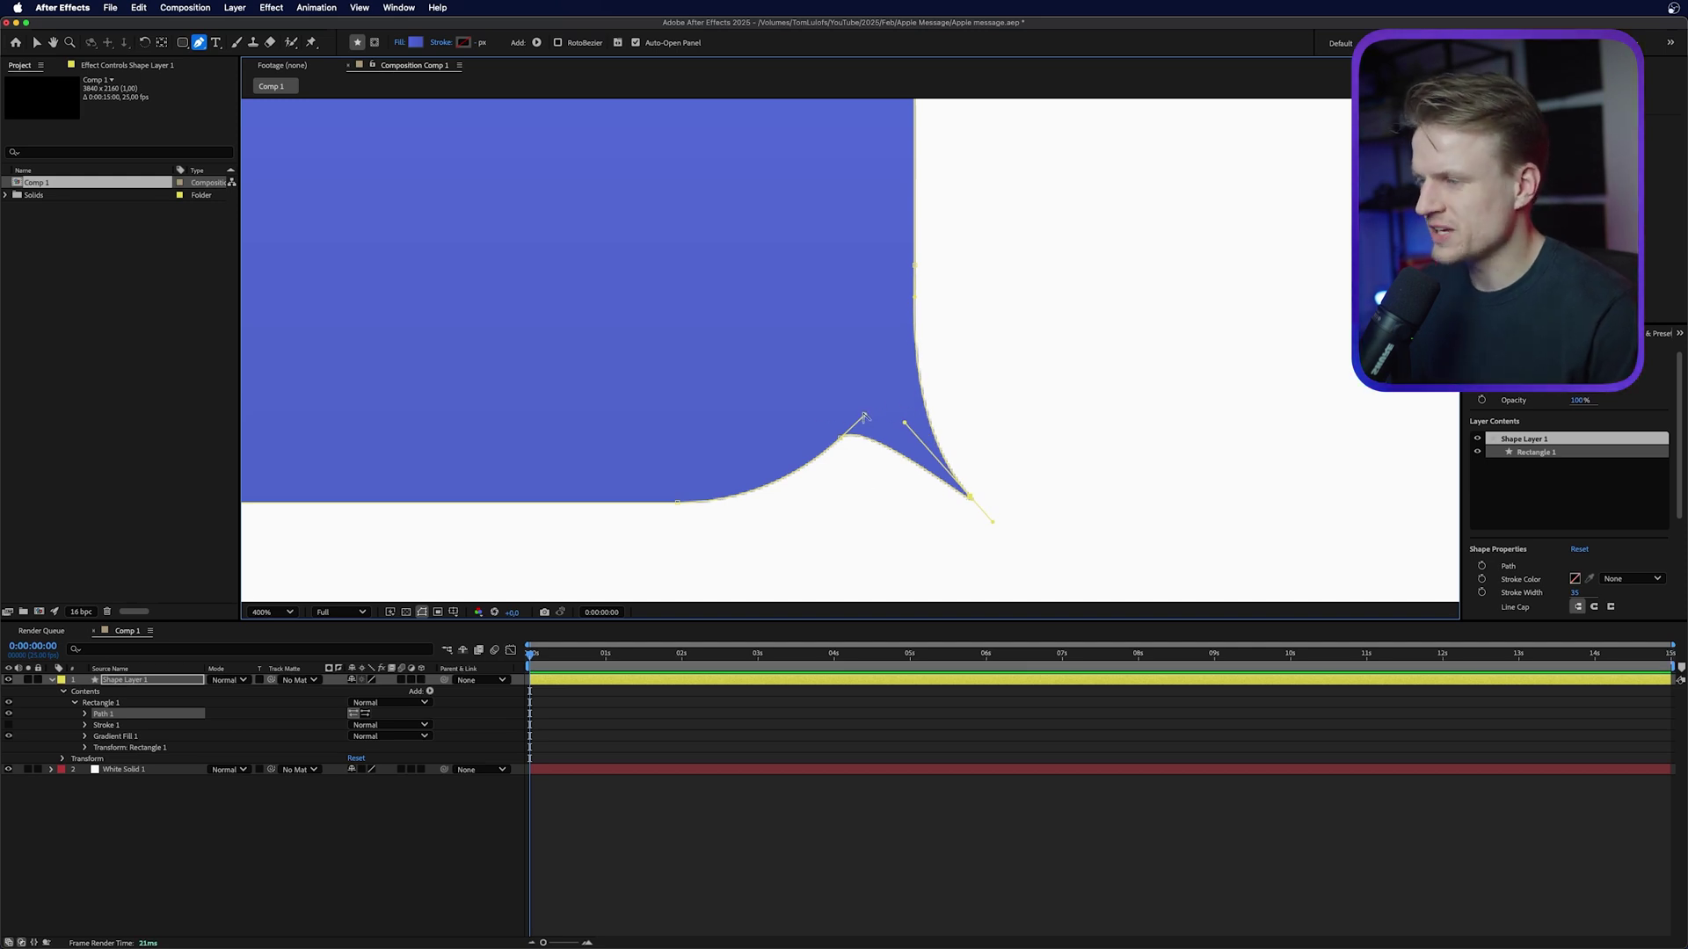
Adjust the tail's Bezier handles and inner point so its underside curves smoothly from a sharp notch to the tip
drag(871, 429, 867, 340)
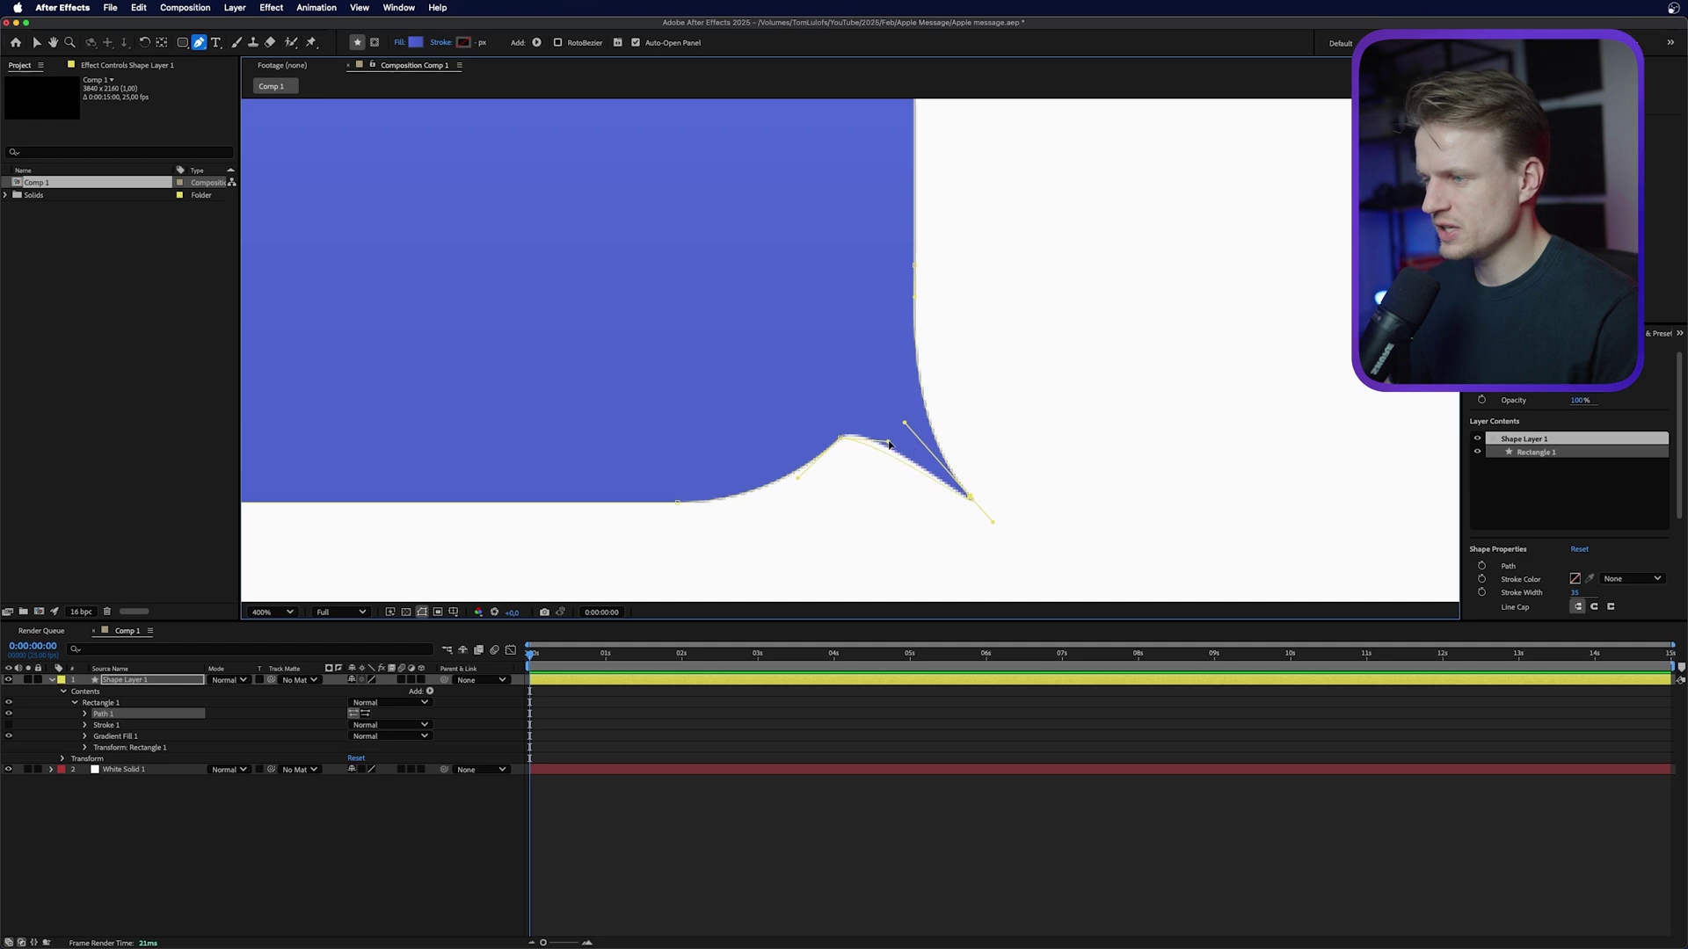
drag(860, 466, 940, 502)
key(v)
drag(840, 439, 859, 440)
scroll(927, 392, down, 8)
scroll(925, 392, up, 2)
drag(925, 389, 1138, 439)
scroll(1135, 457, up, 1)
scroll(1204, 469, up, 5)
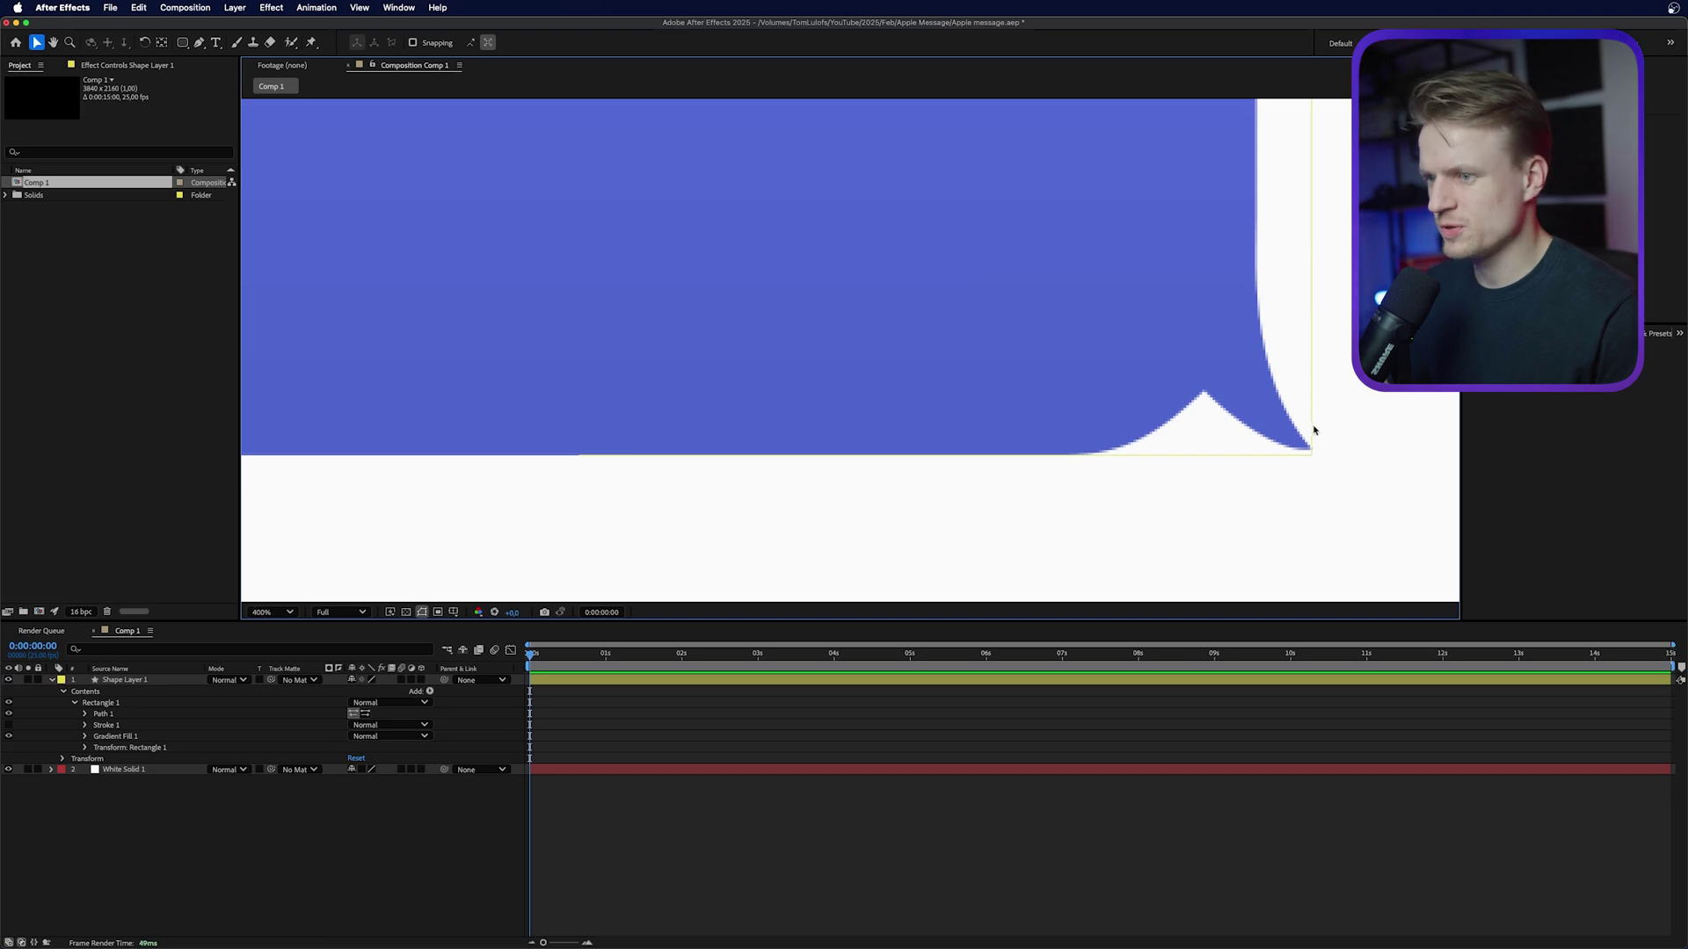
drag(1321, 446, 1063, 409)
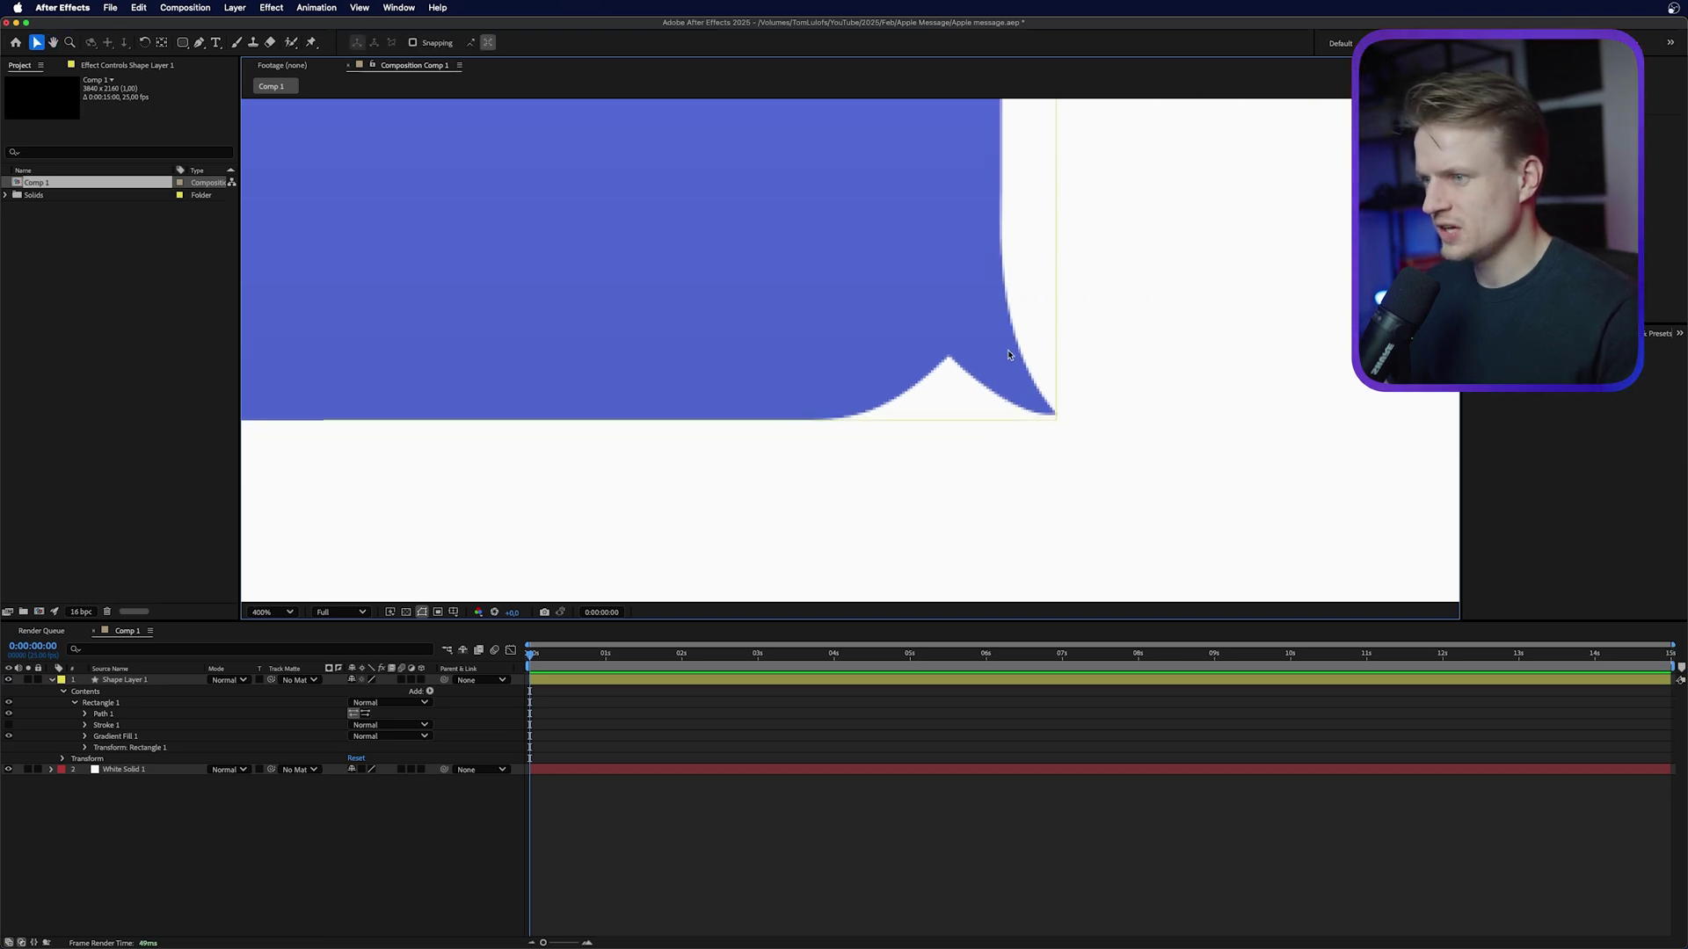
scroll(1108, 440, down, 2)
key(g)
scroll(1190, 473, down, 2)
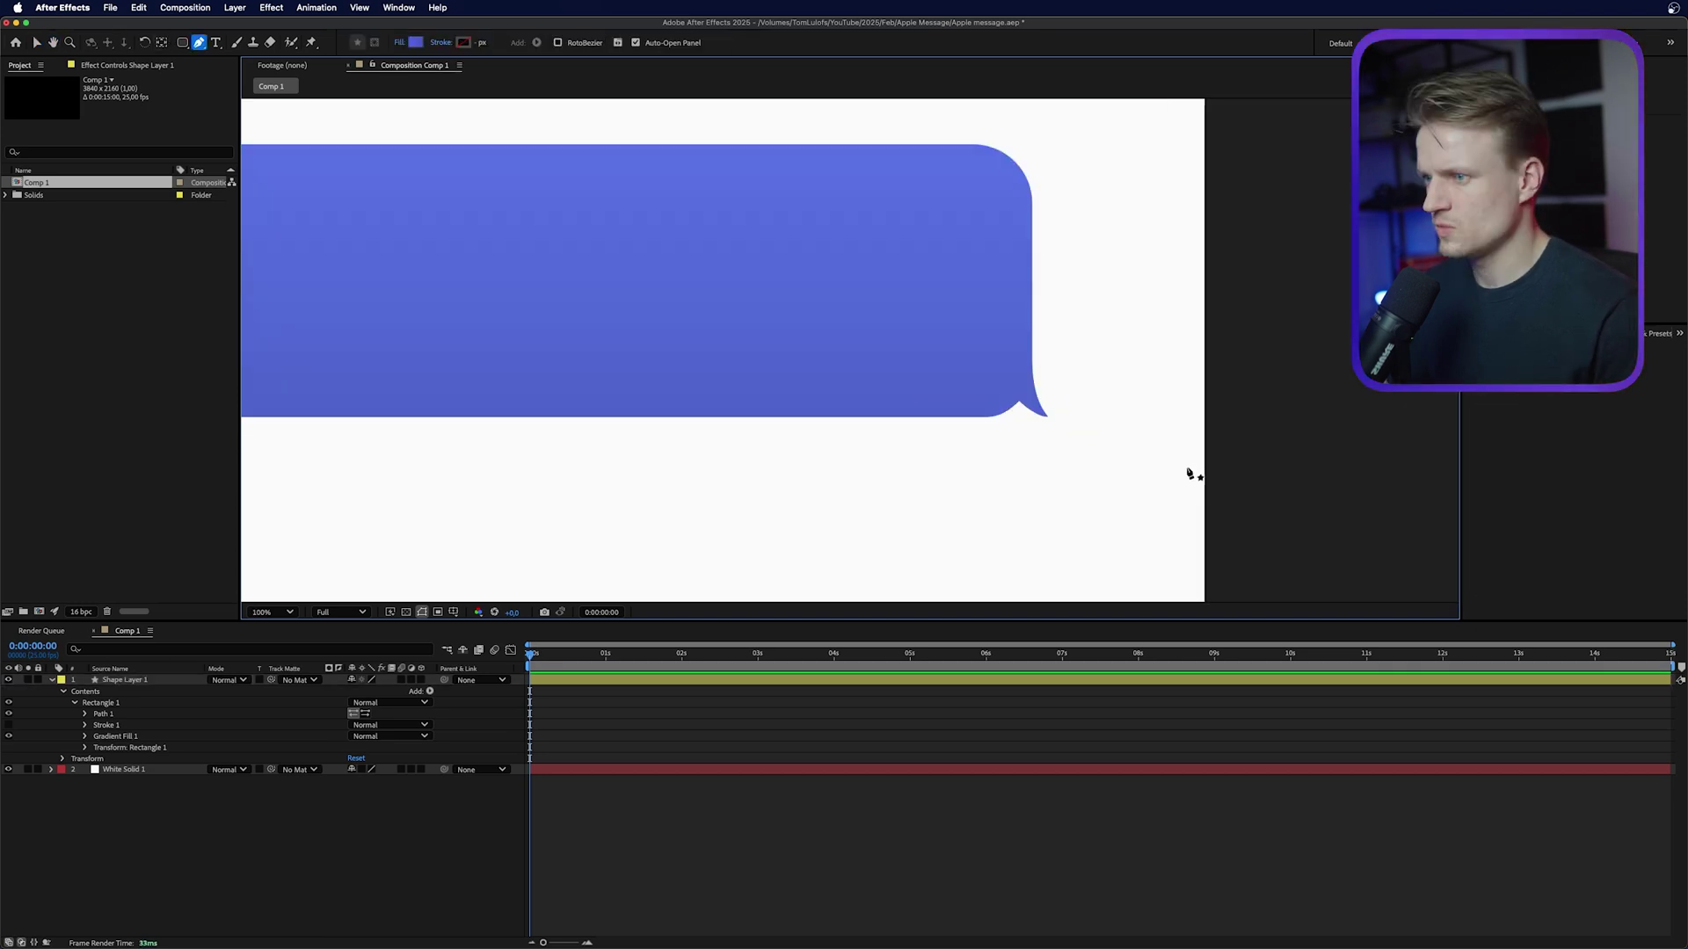
drag(983, 399, 1116, 425)
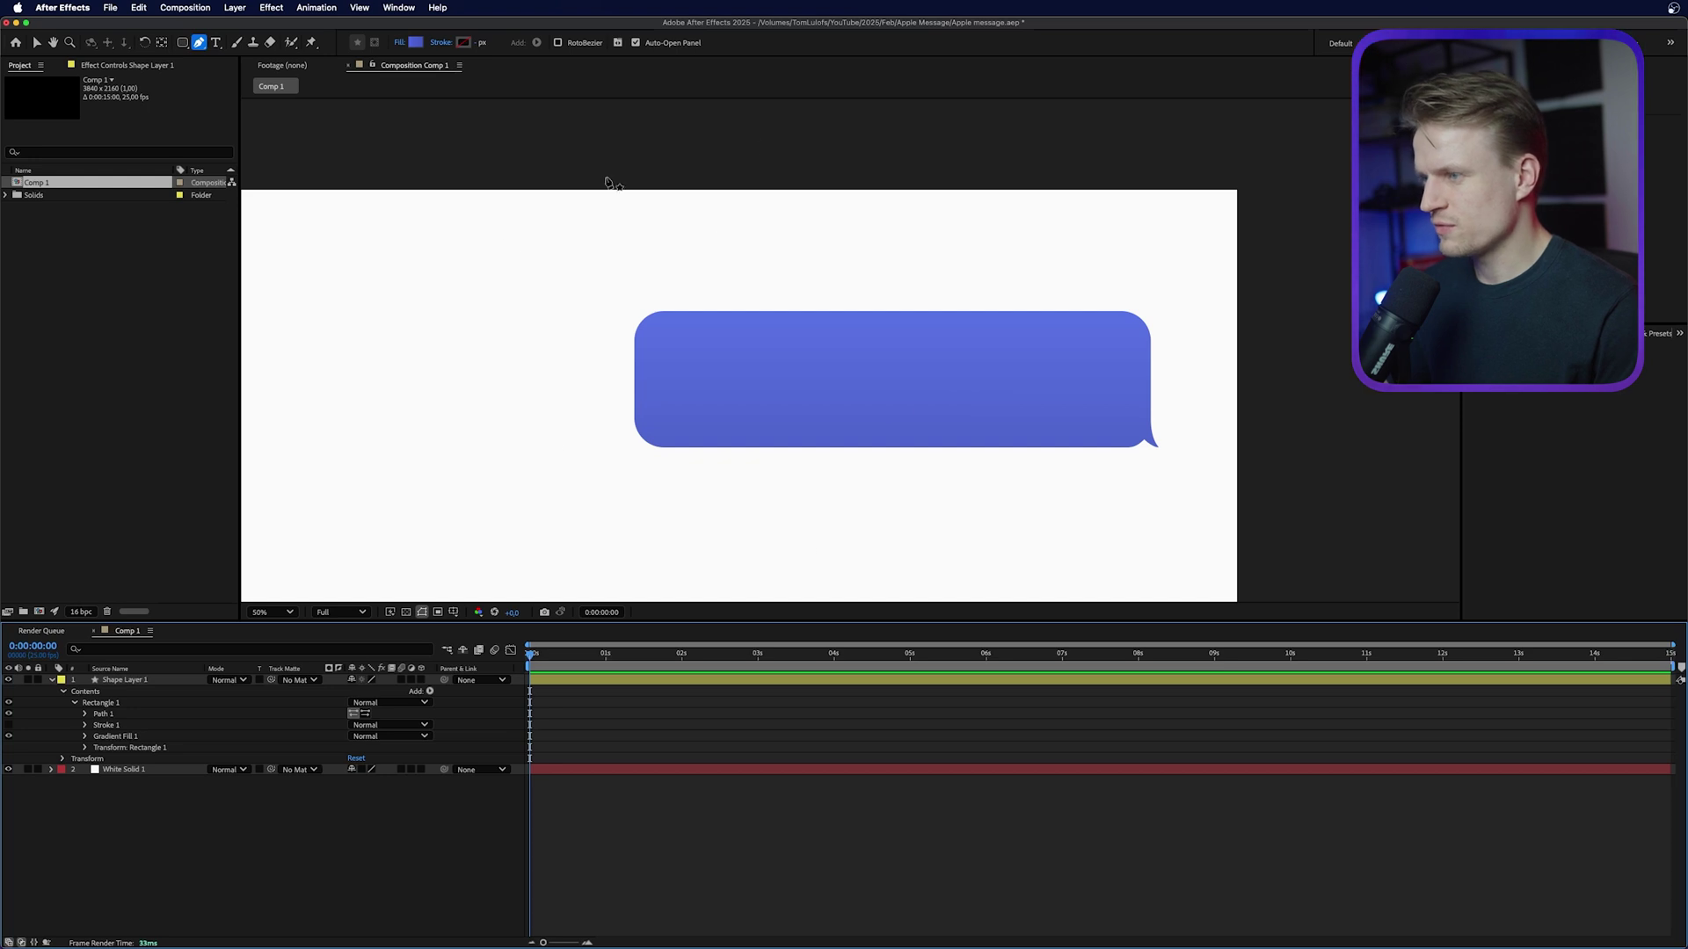
Move the blue bubble lower in the composition, then duplicate its layer and place the copy at the composition's upper left
key(v)
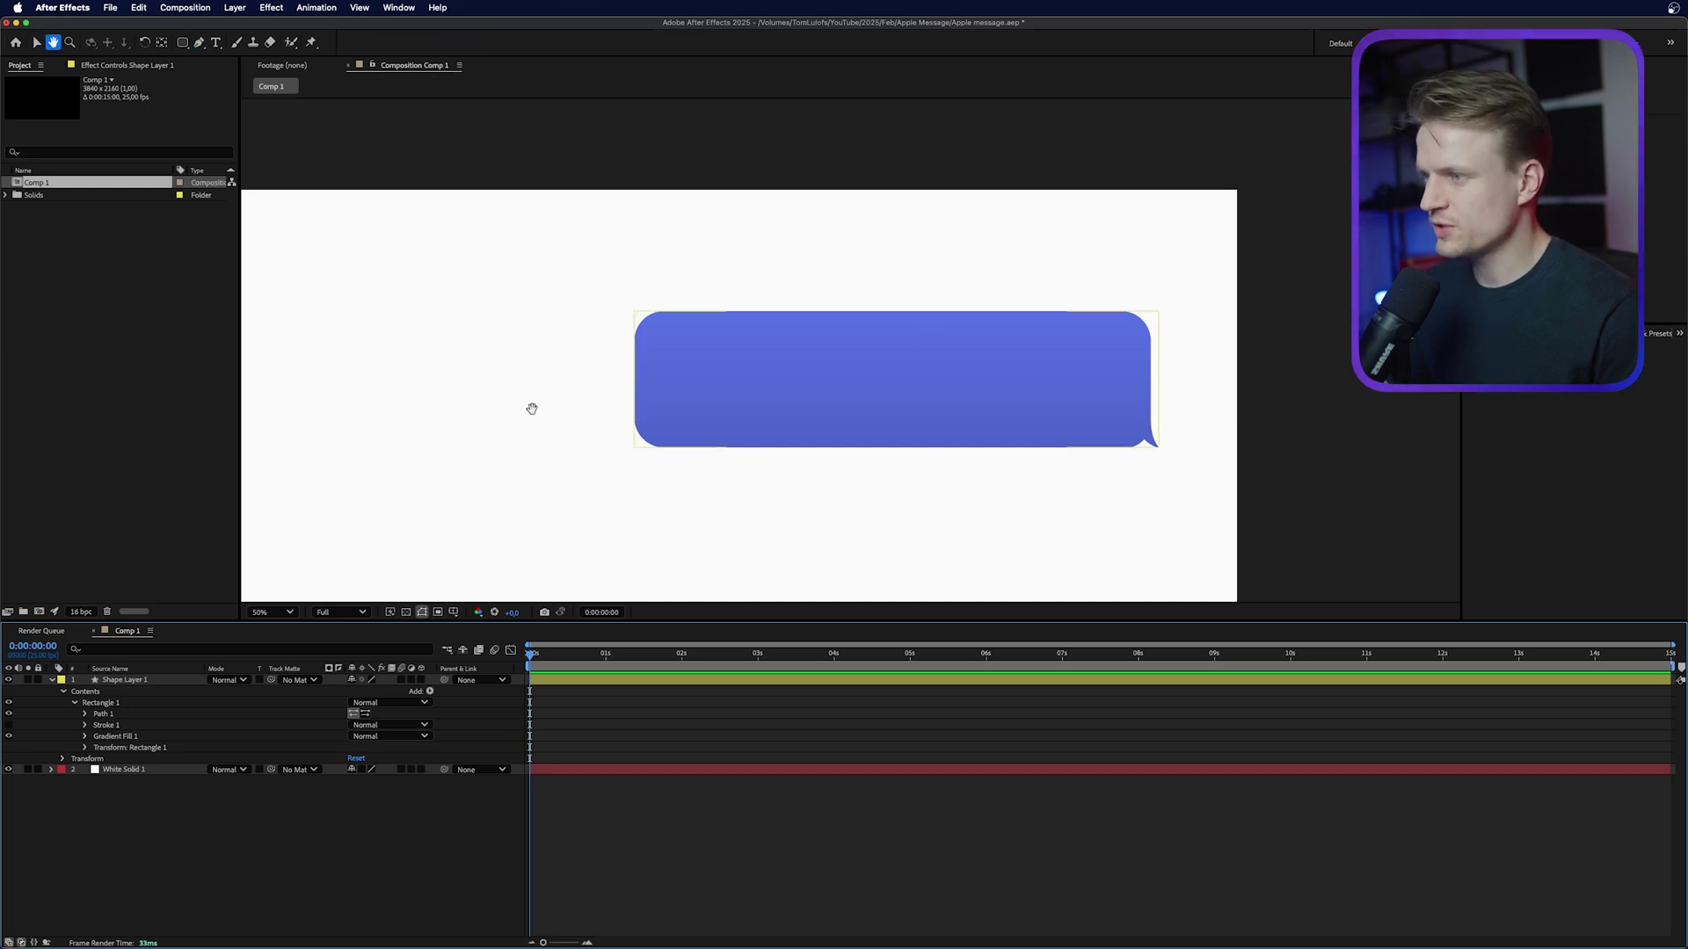
scroll(821, 290, down, 2)
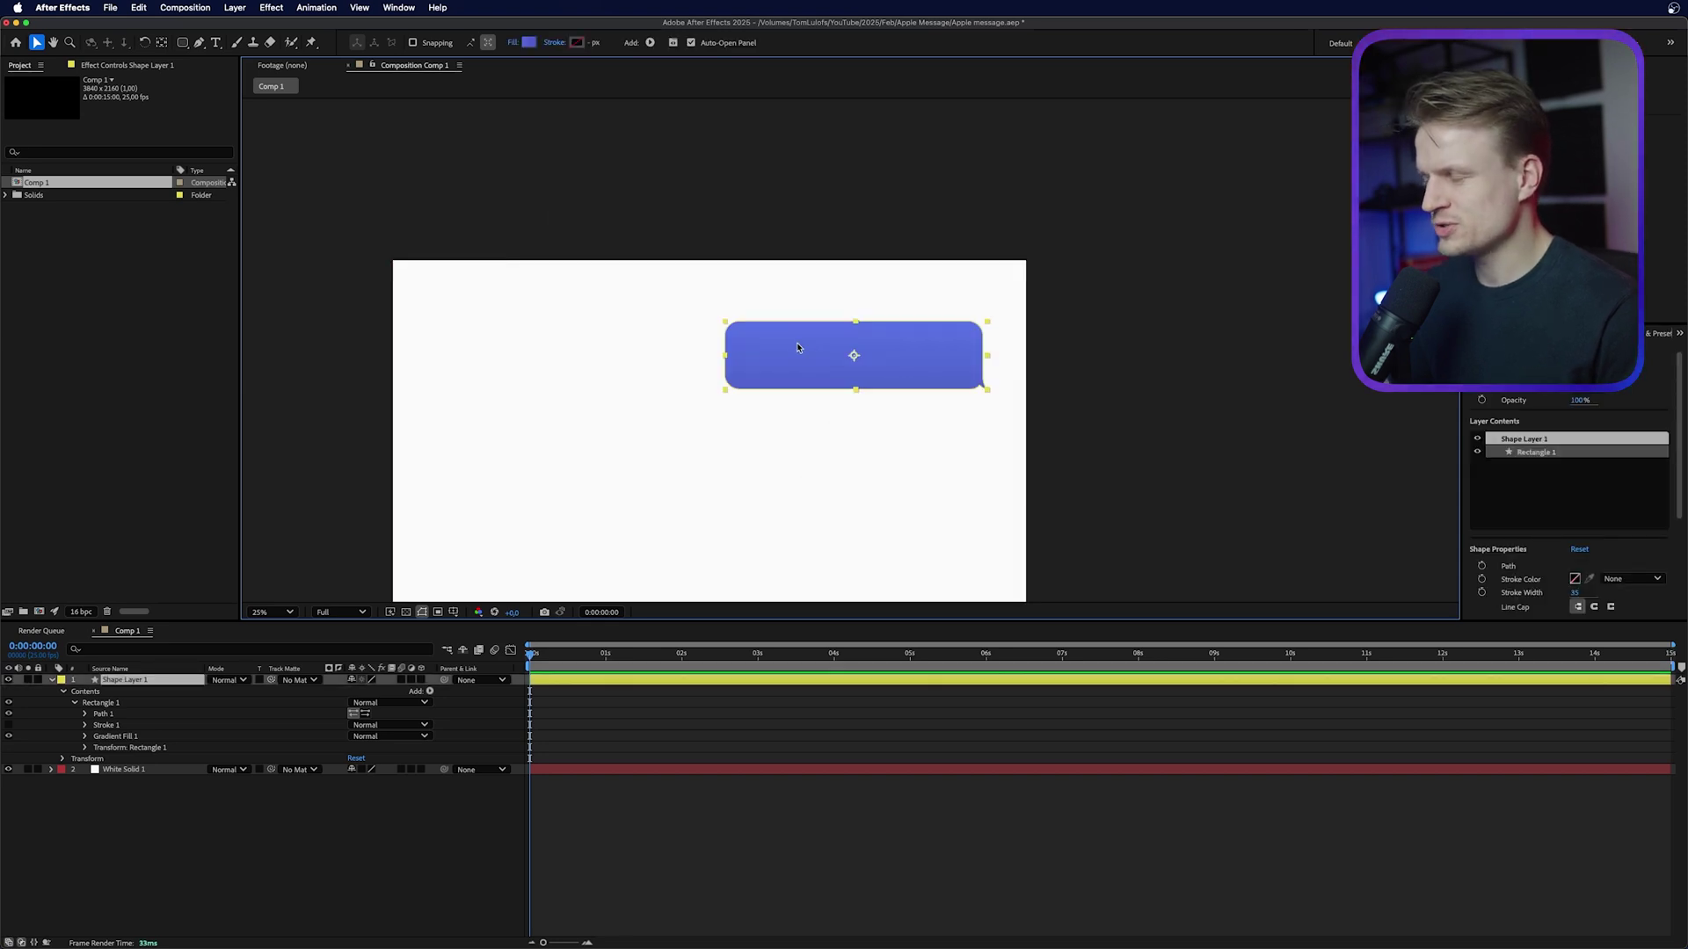
drag(794, 342, 794, 457)
click(145, 683)
key(super+d)
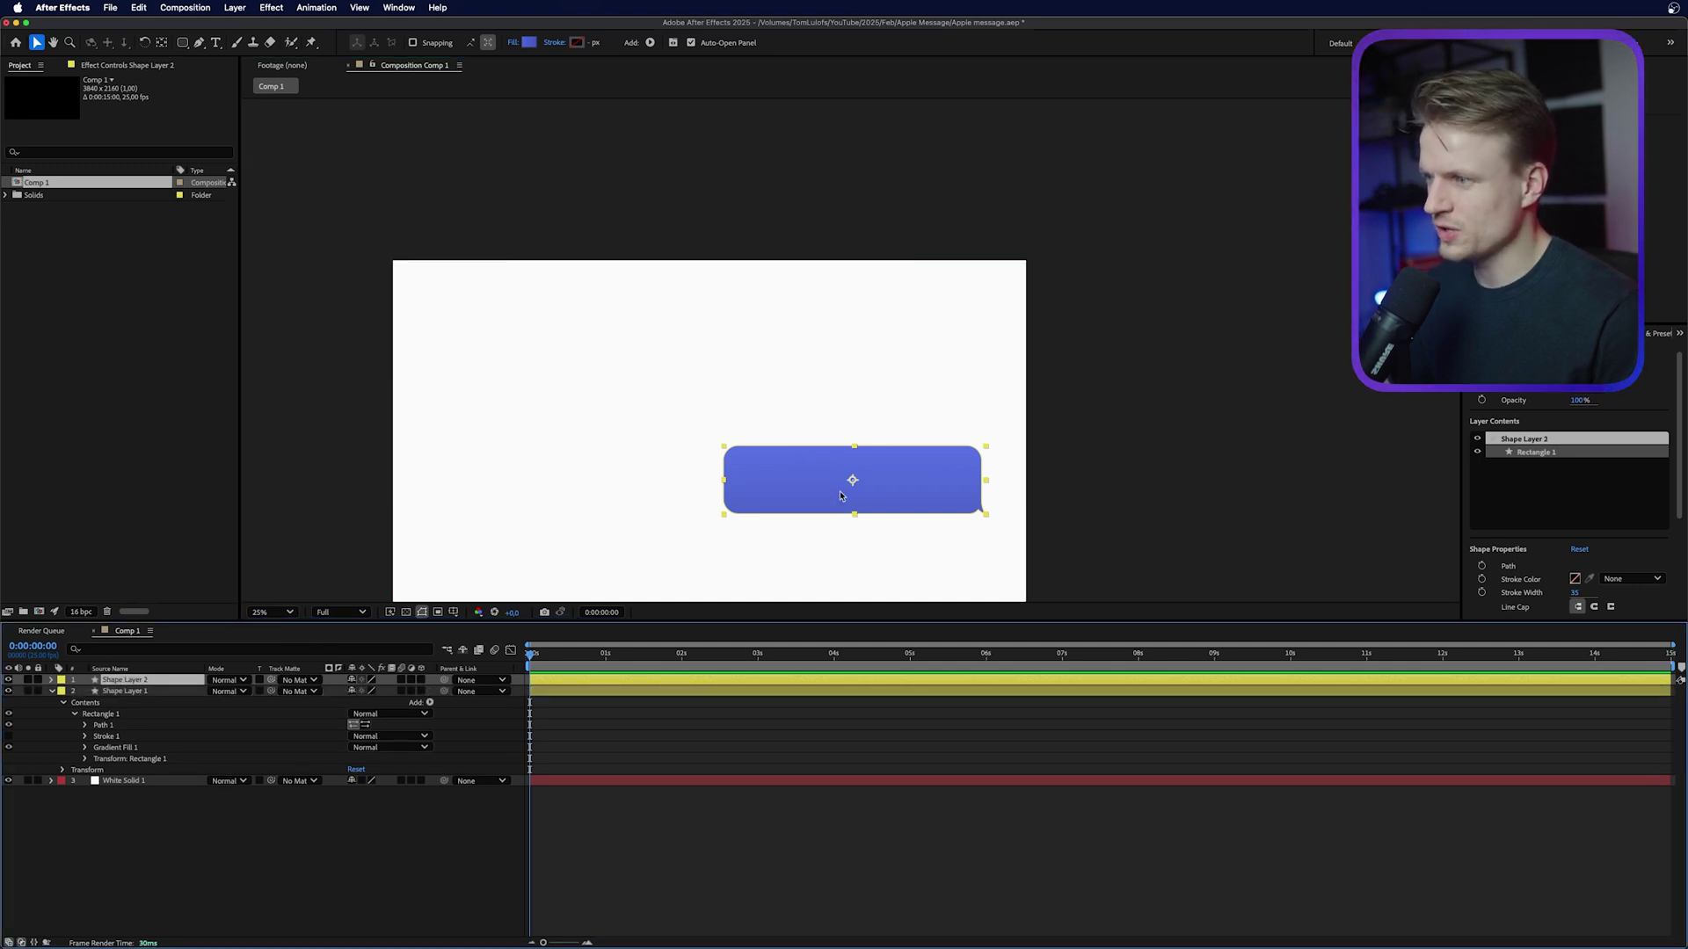
drag(855, 478, 579, 346)
Flip the duplicated bubble horizontally so its tail points left
right_click(651, 335)
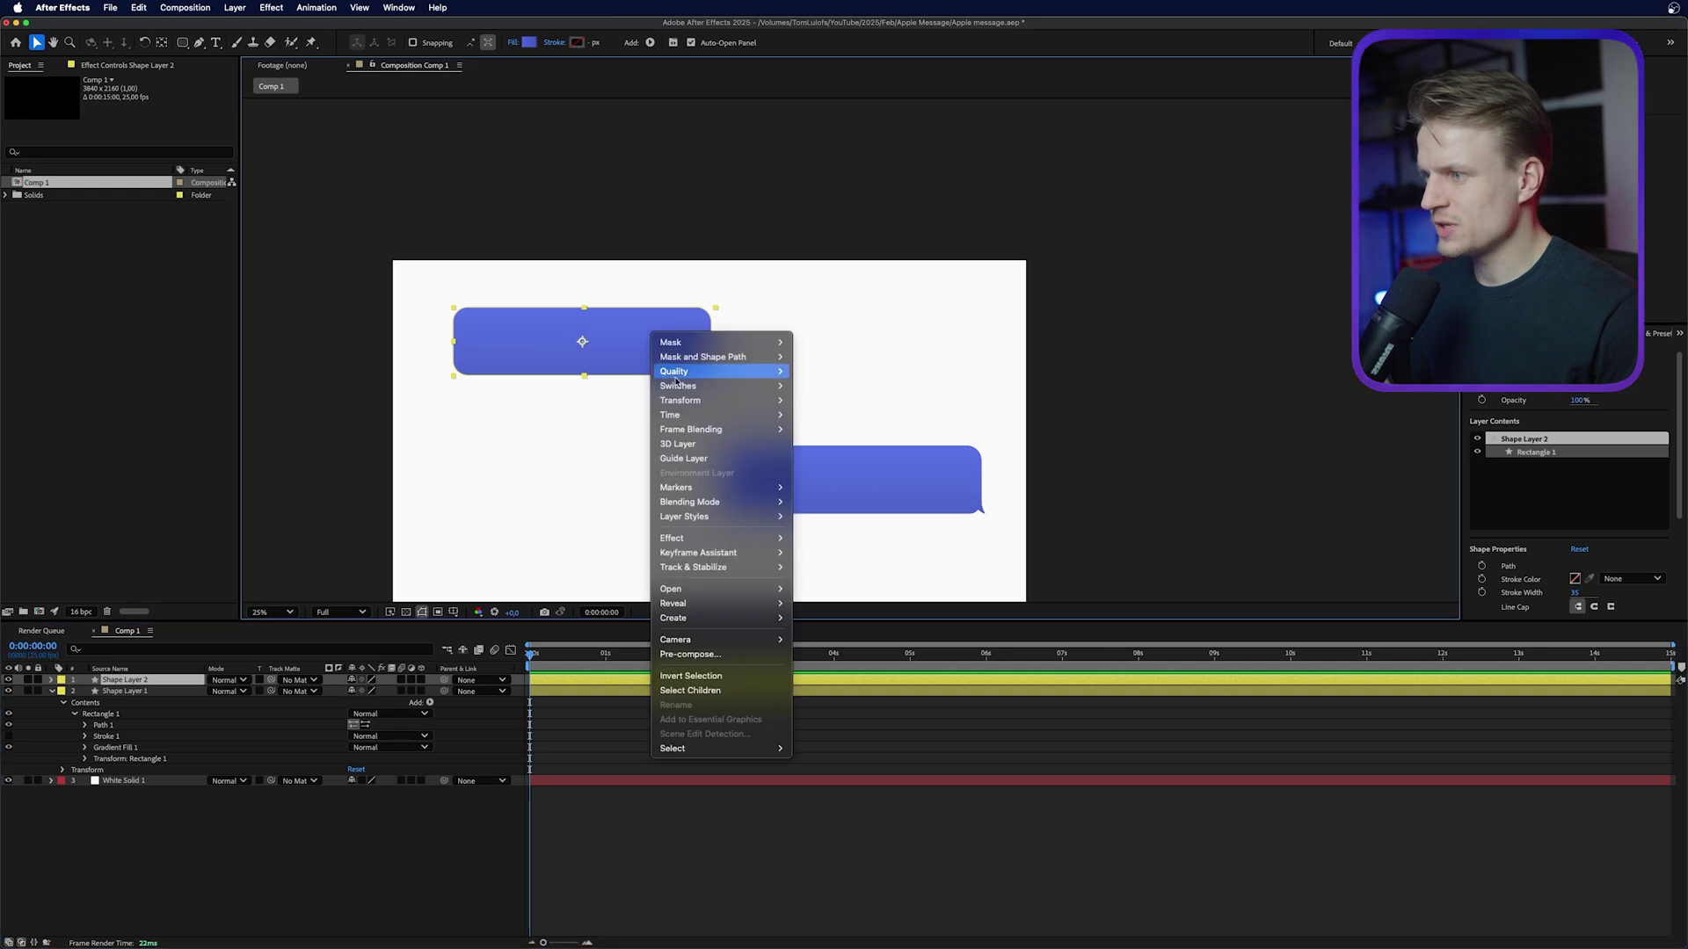
mouse_move(694, 400)
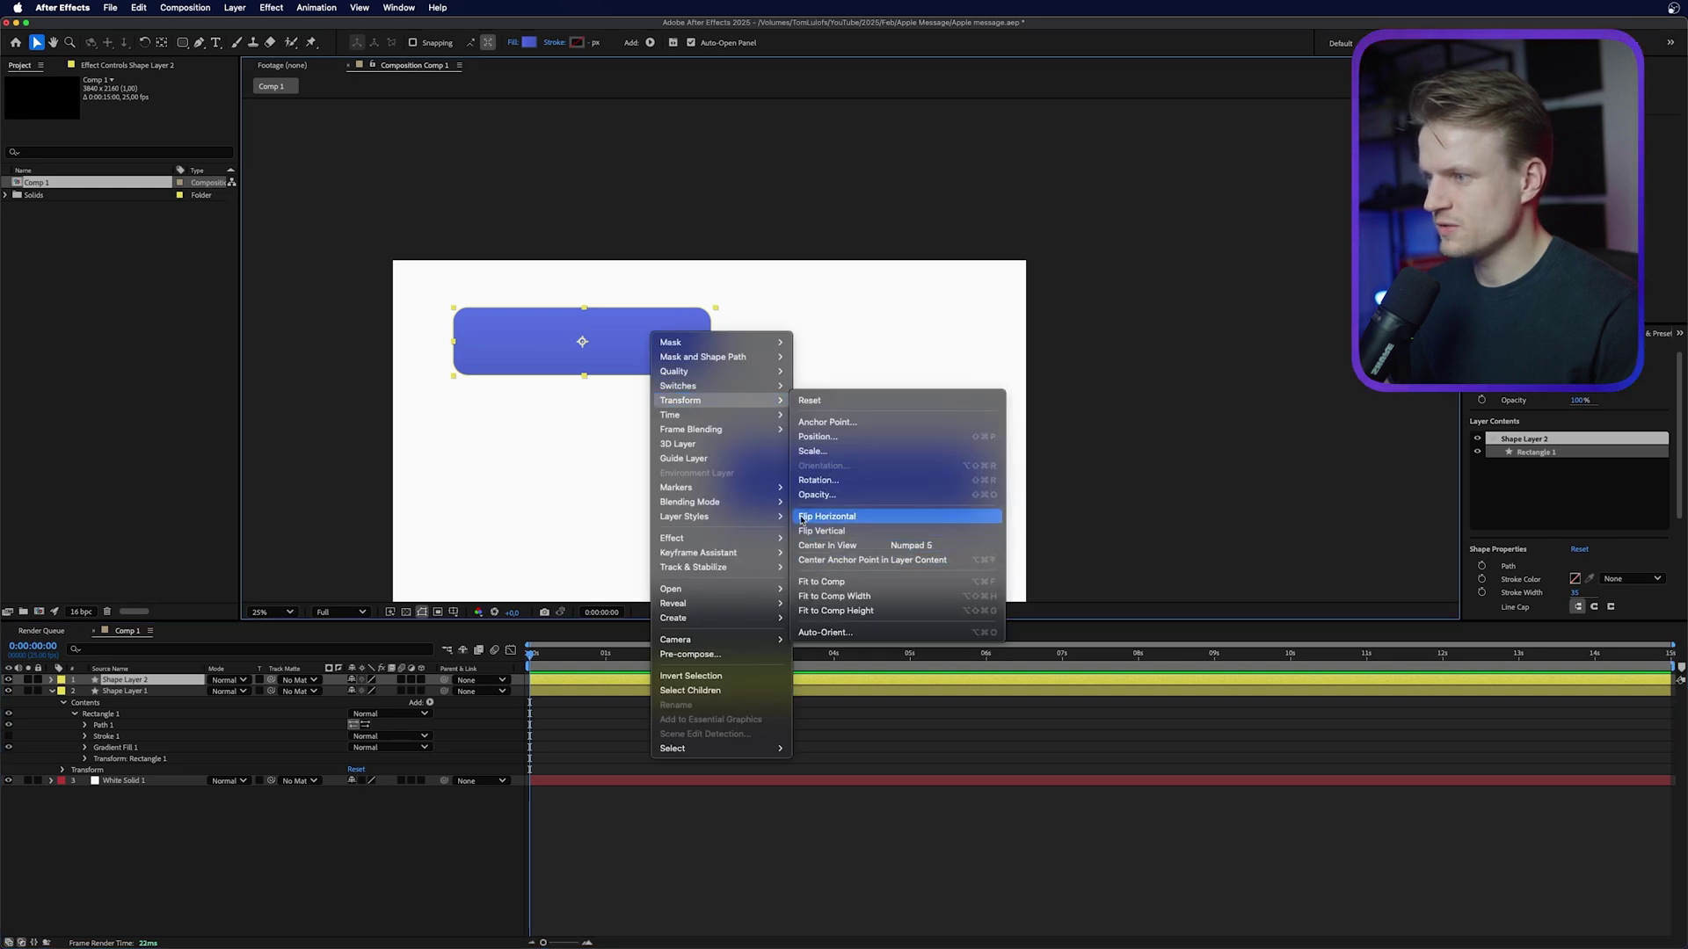
click(834, 520)
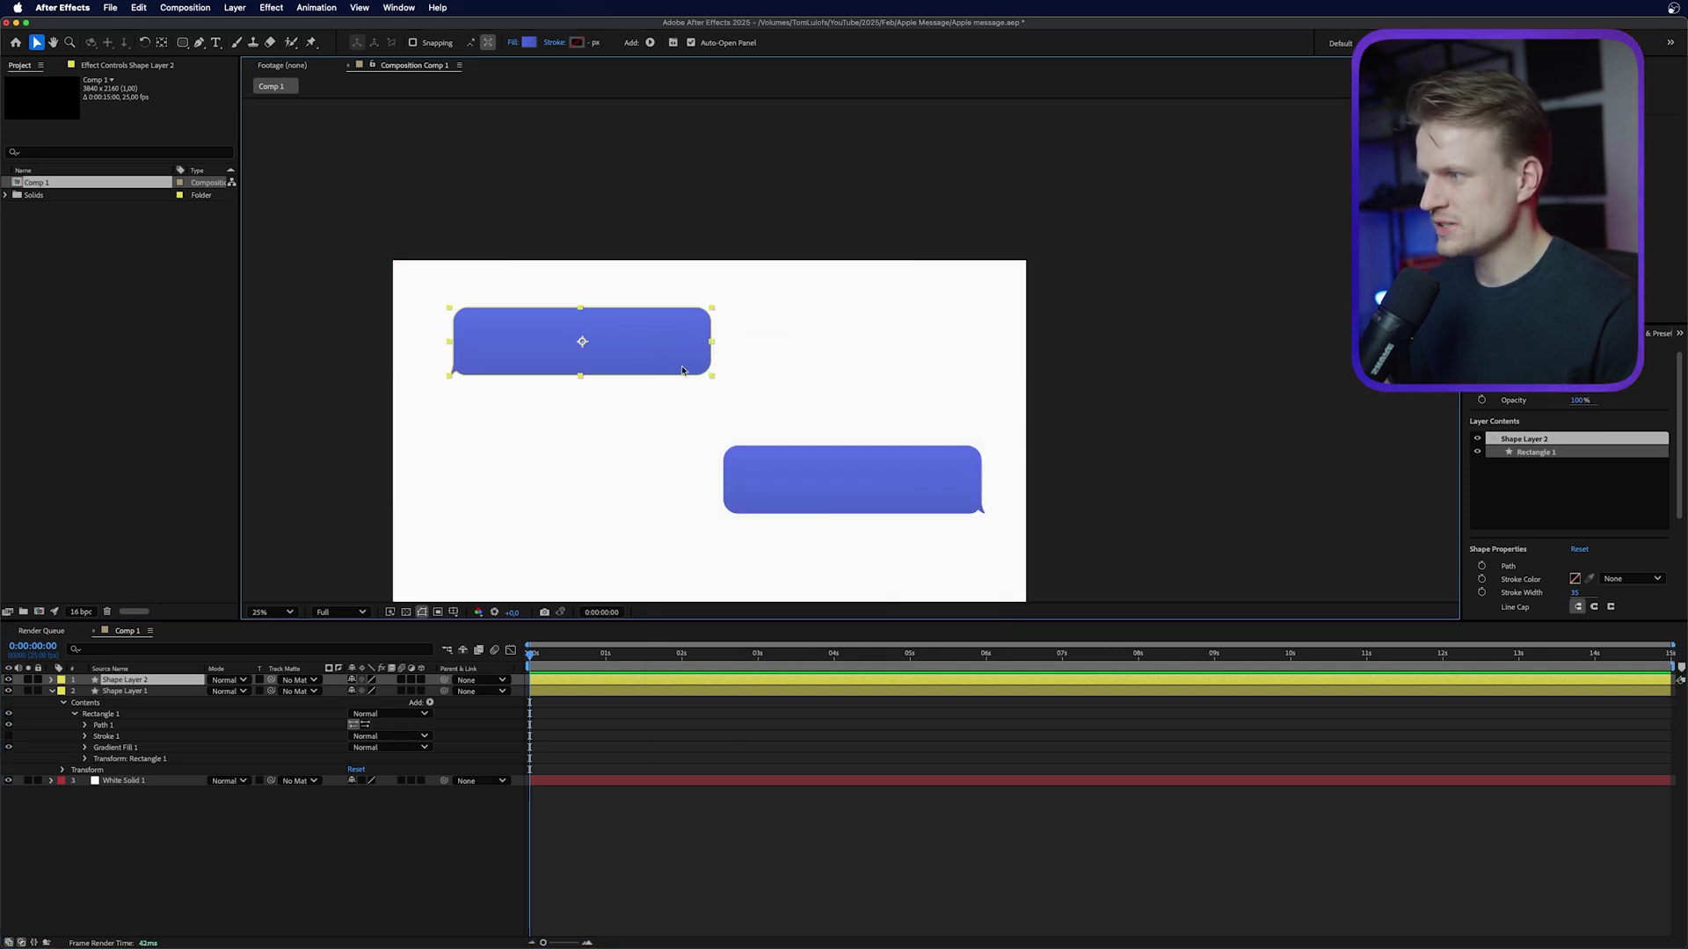
Switch the flipped bubble's fill to a solid color and set it to light gray, DFDFDF
scroll(633, 430, up, 2)
drag(861, 348, 644, 381)
scroll(633, 384, up, 1)
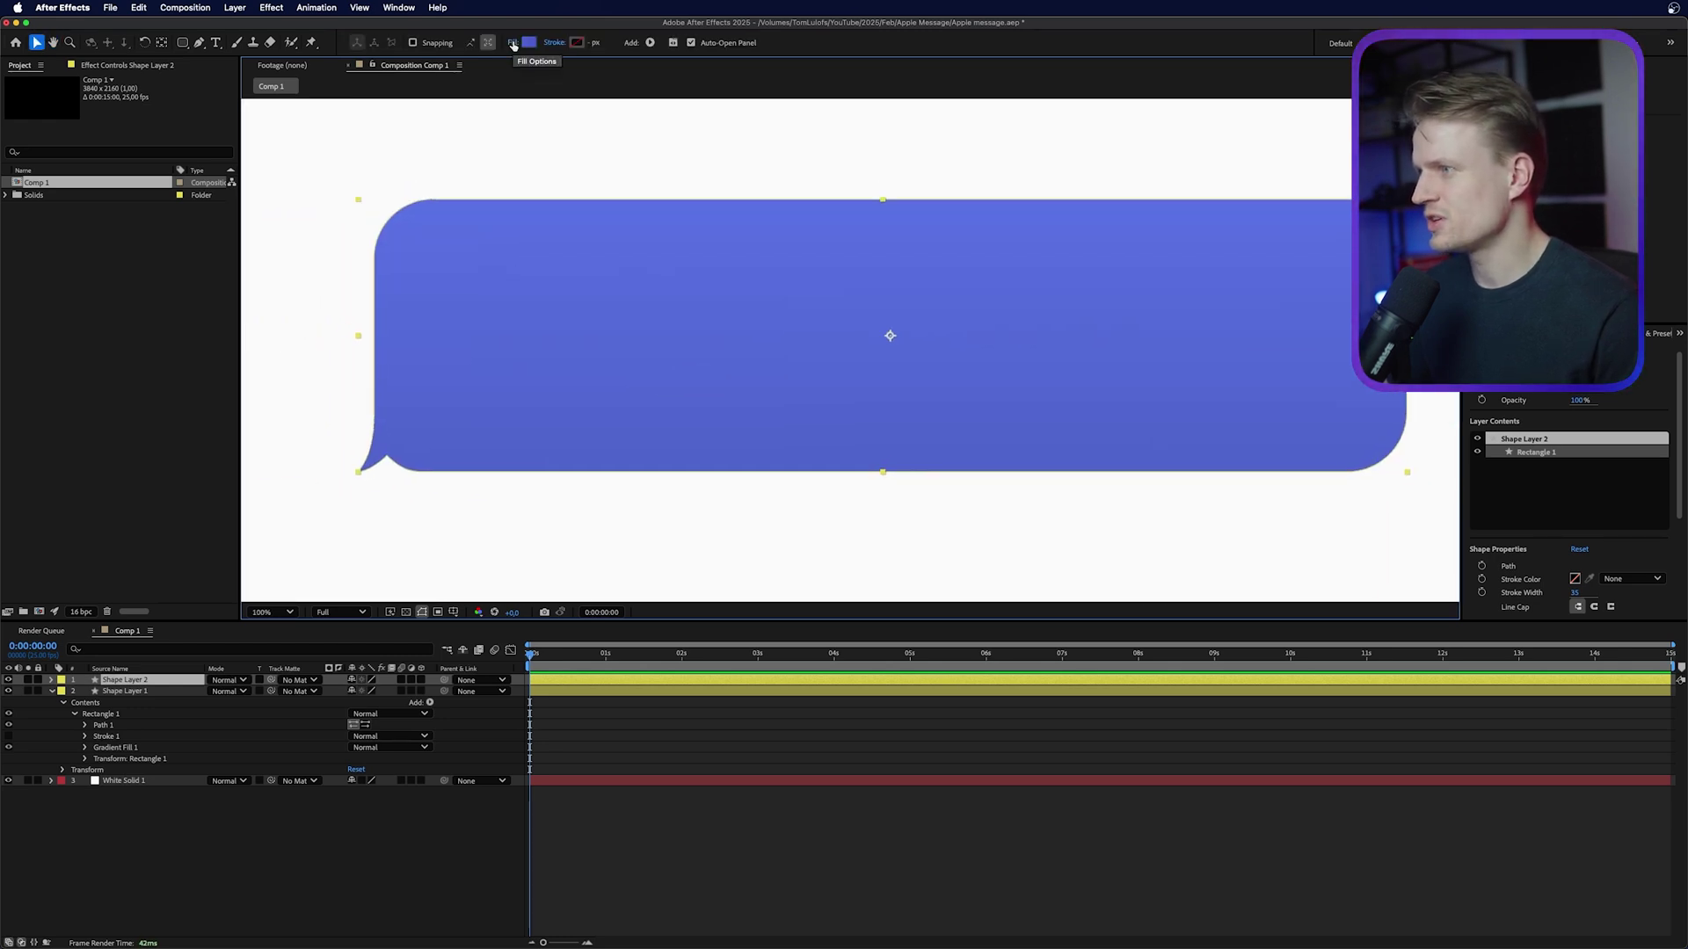
click(514, 43)
click(796, 458)
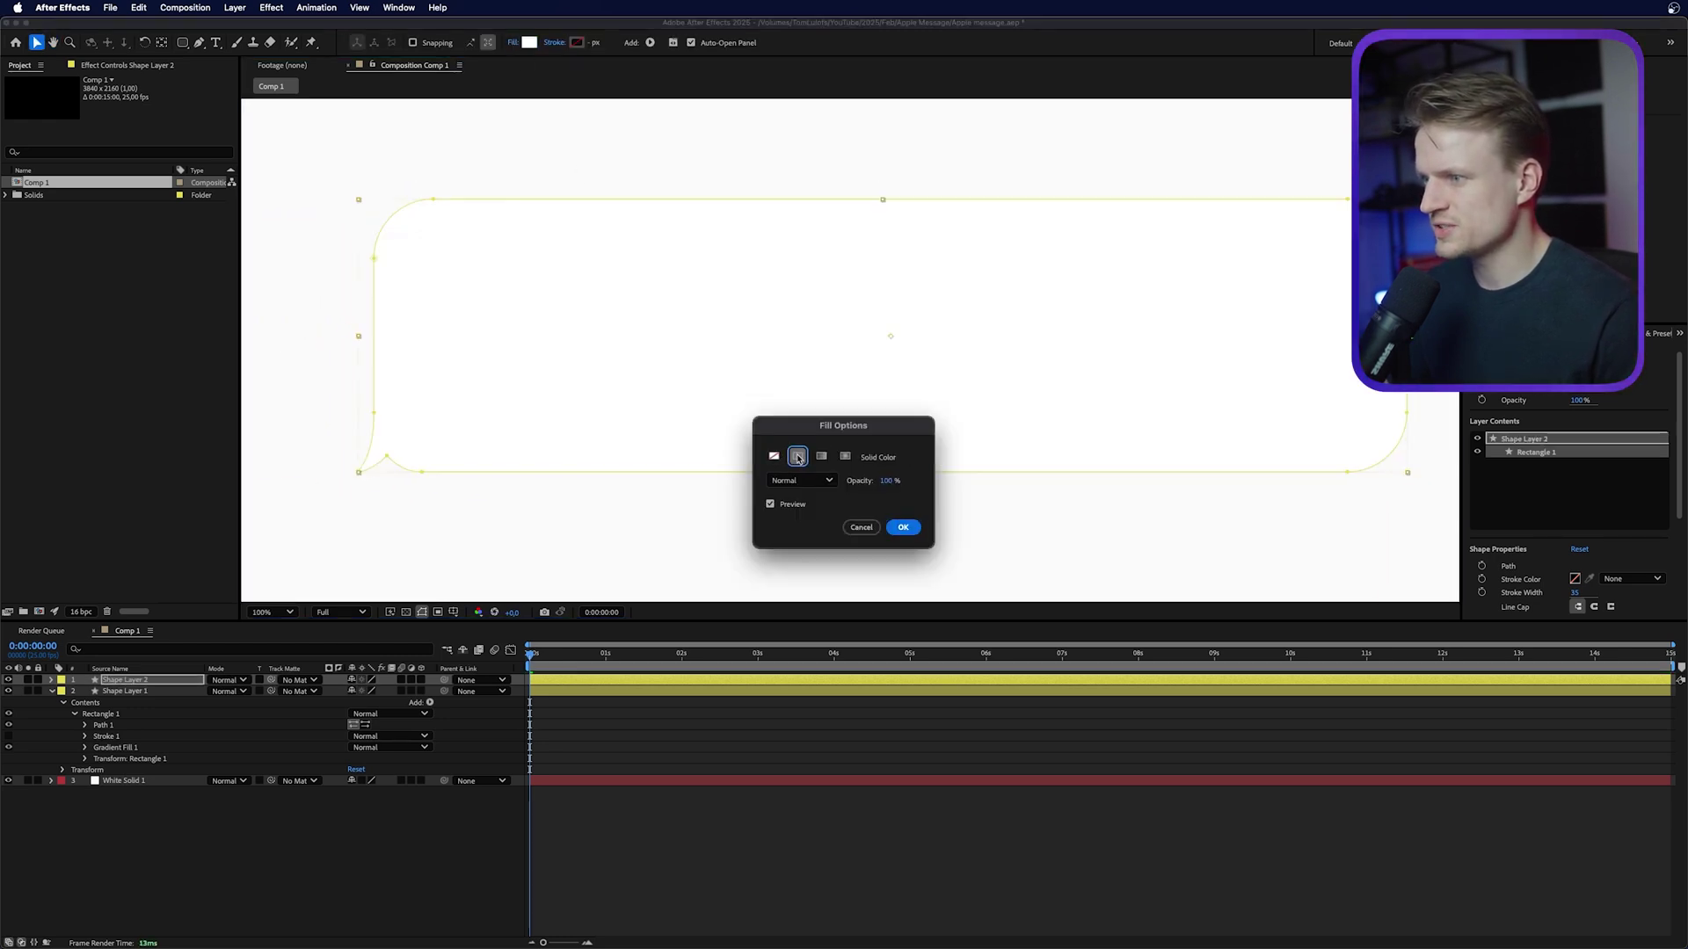
click(902, 527)
click(531, 44)
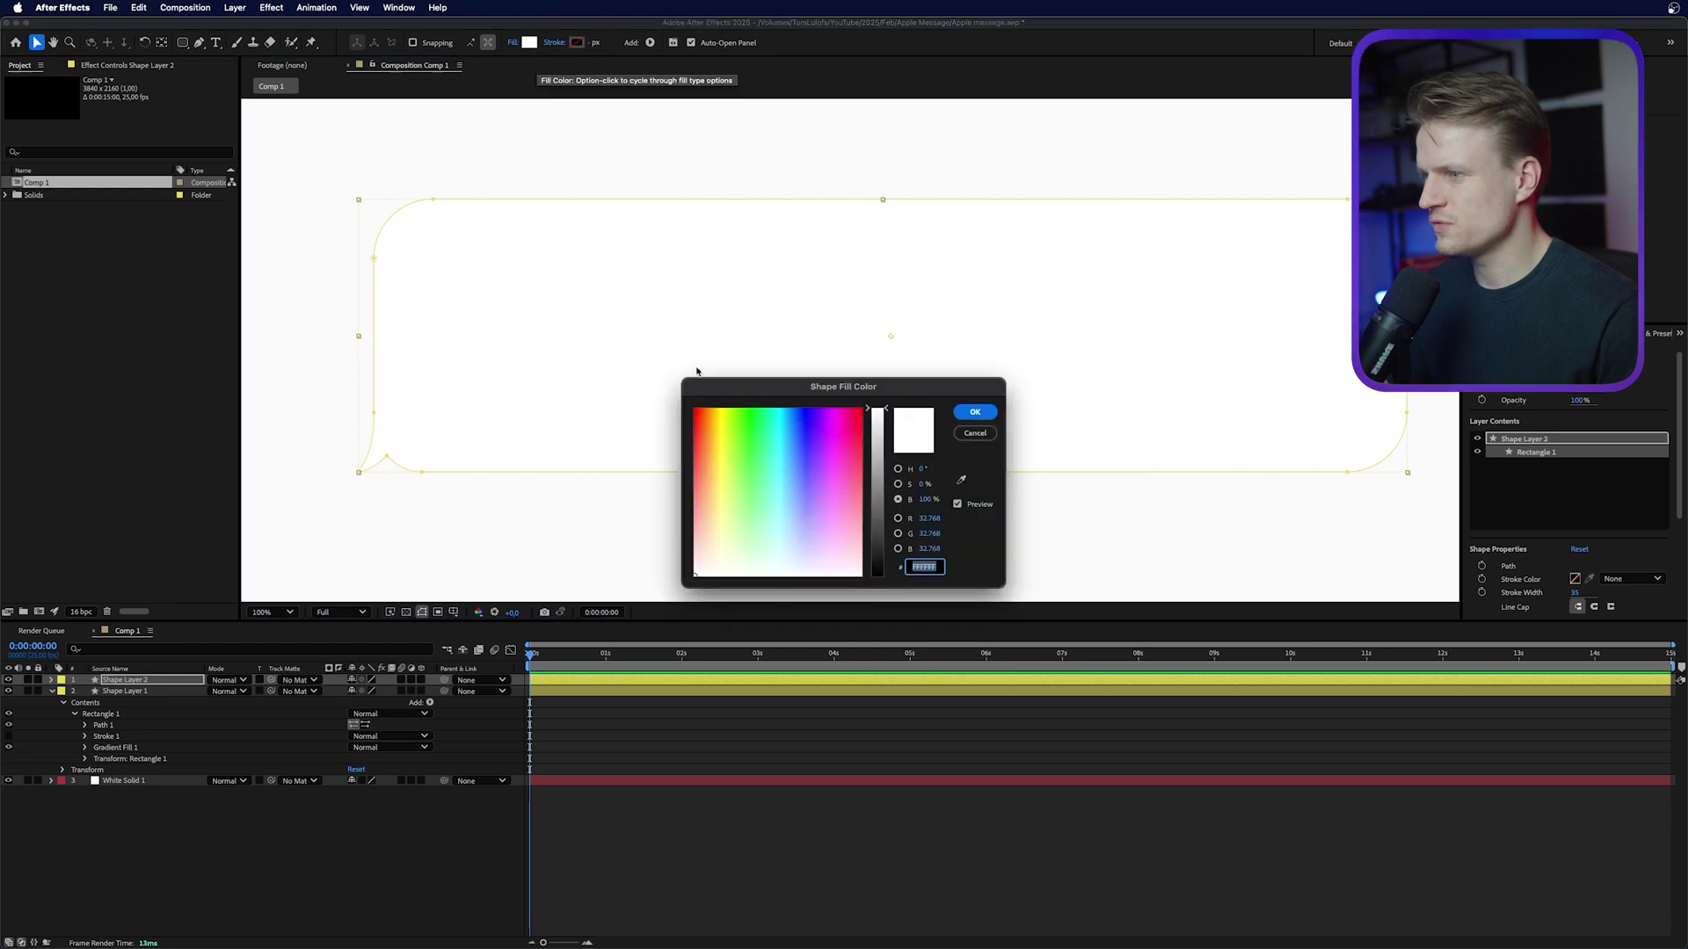
drag(886, 412, 888, 428)
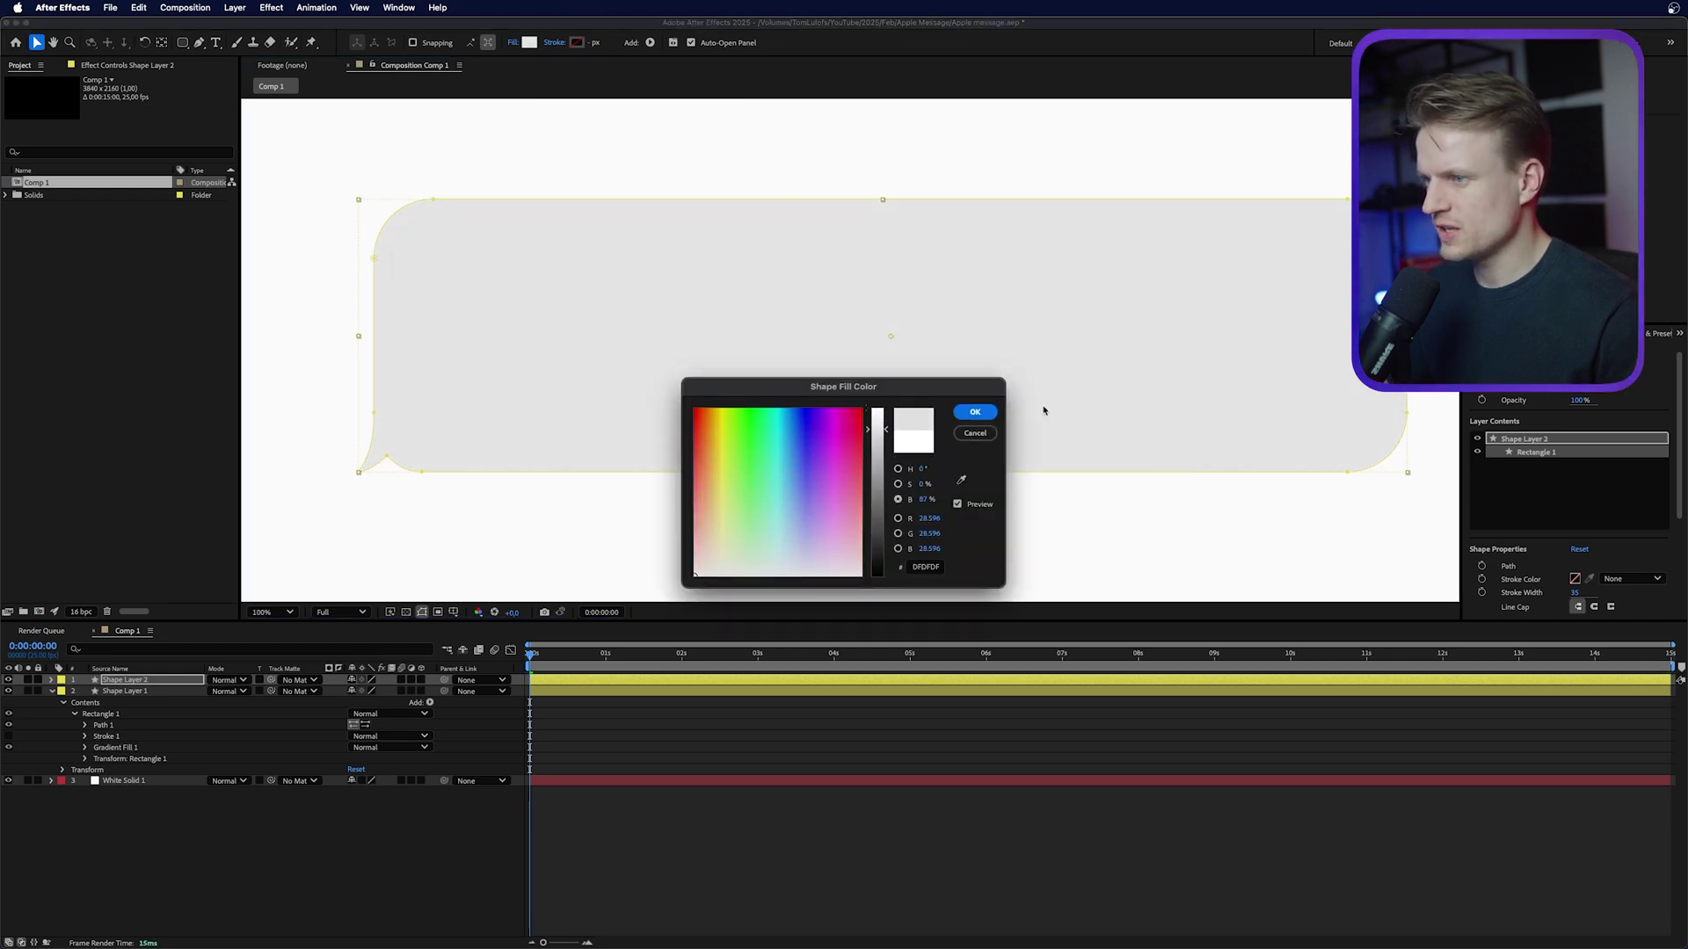
click(974, 412)
Add a text box over the gray bubble that greets the recipient by name and asks "so how do I become a better editor?"
click(305, 89)
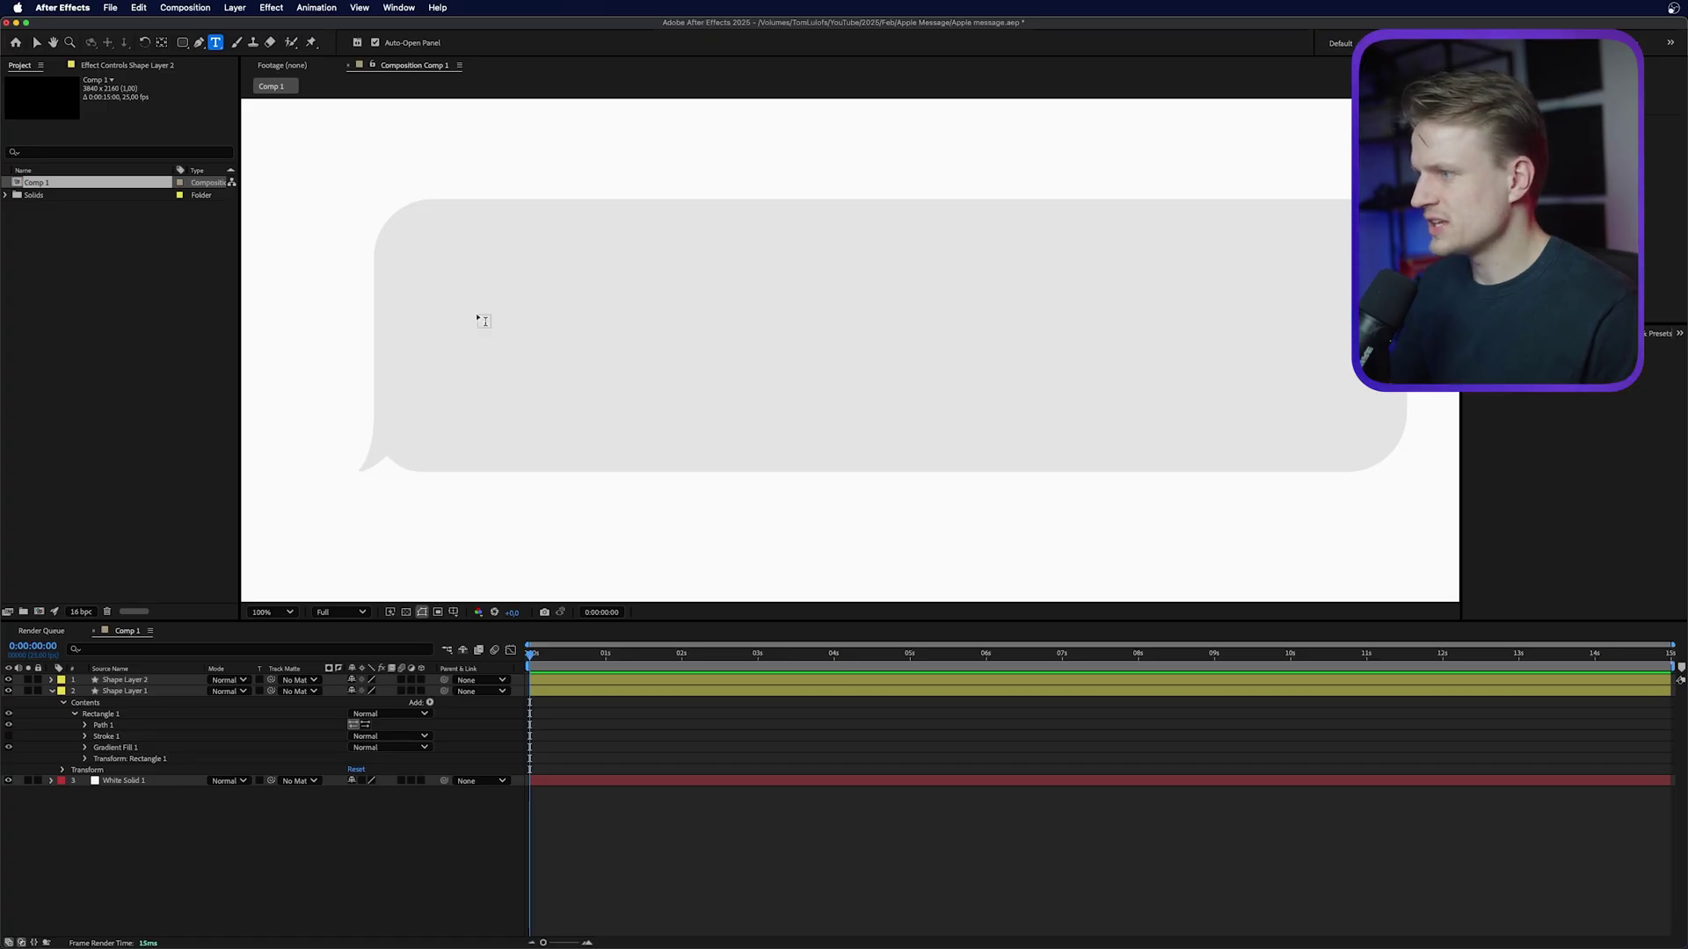
key(comma)
drag(628, 288, 1131, 434)
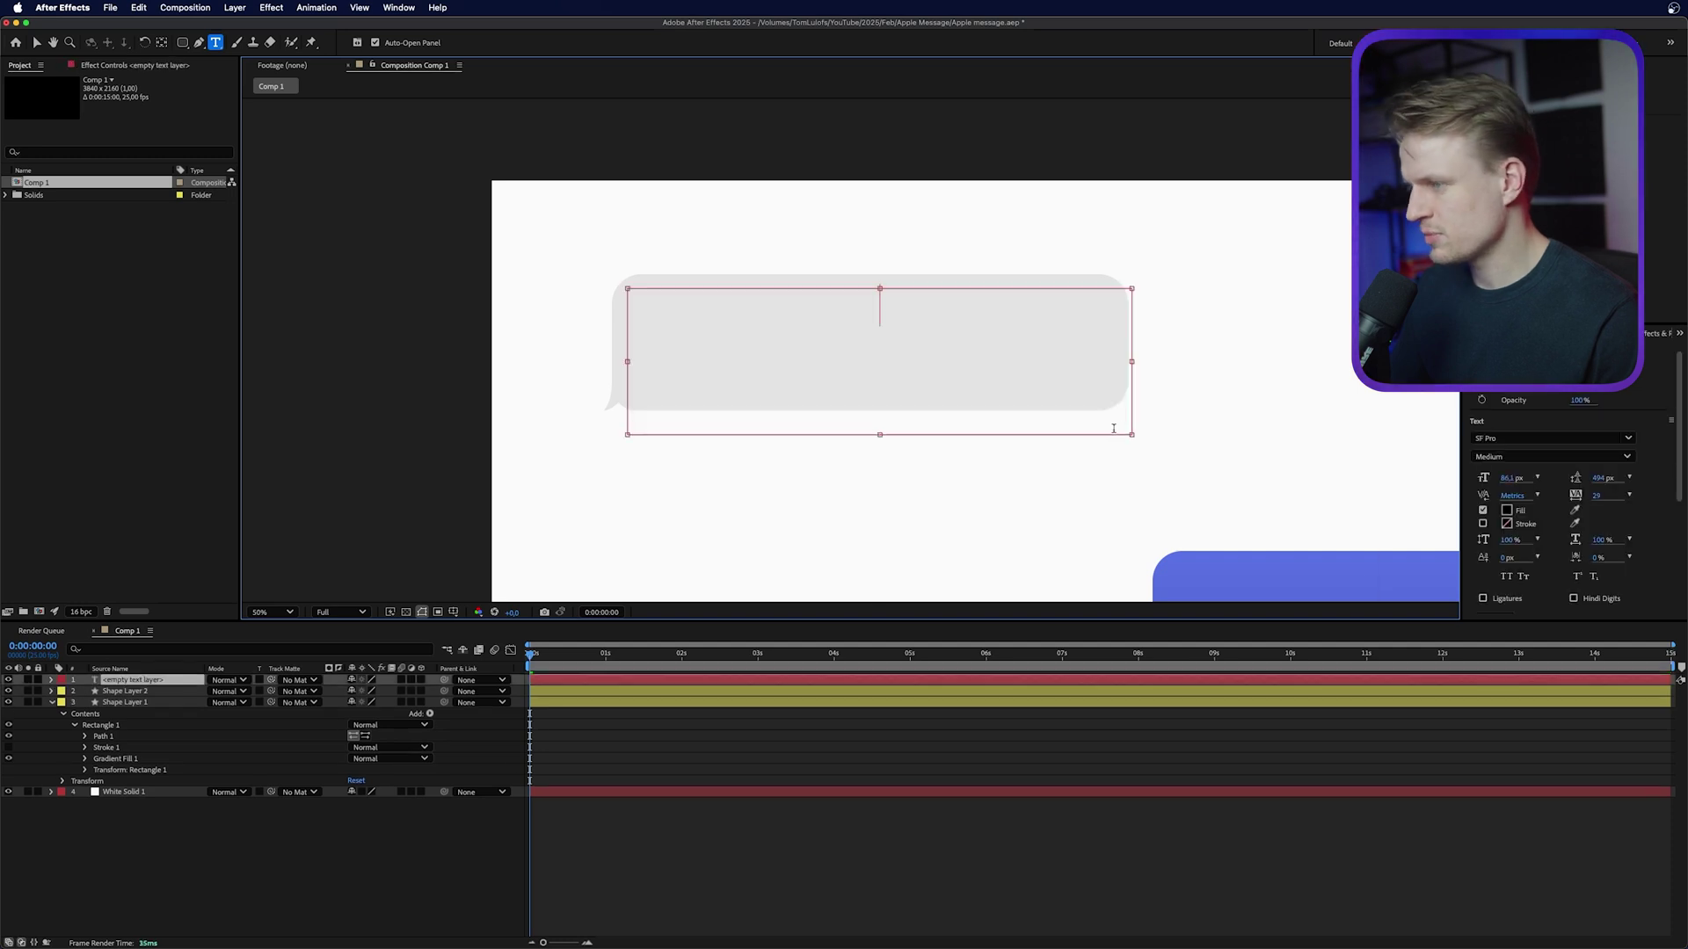
text(Hi Tom, so how do I become a better editor?)
Format the message text with Auto leading, left alignment and the Regular font style
key(super+a)
click(1629, 477)
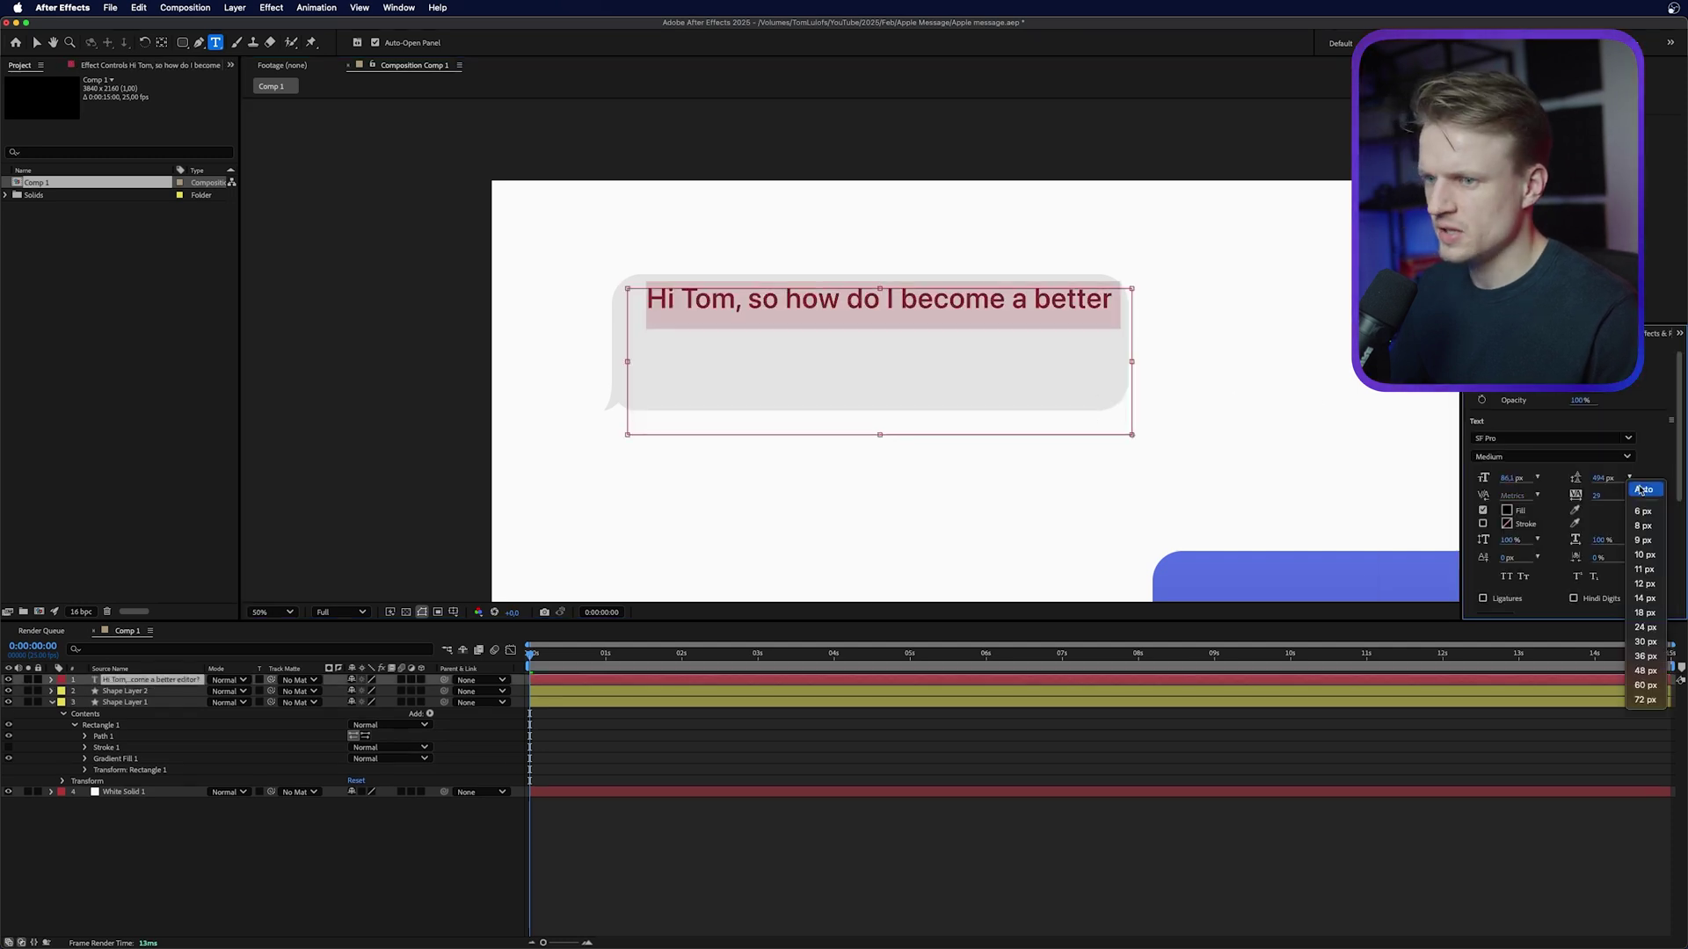
click(1640, 491)
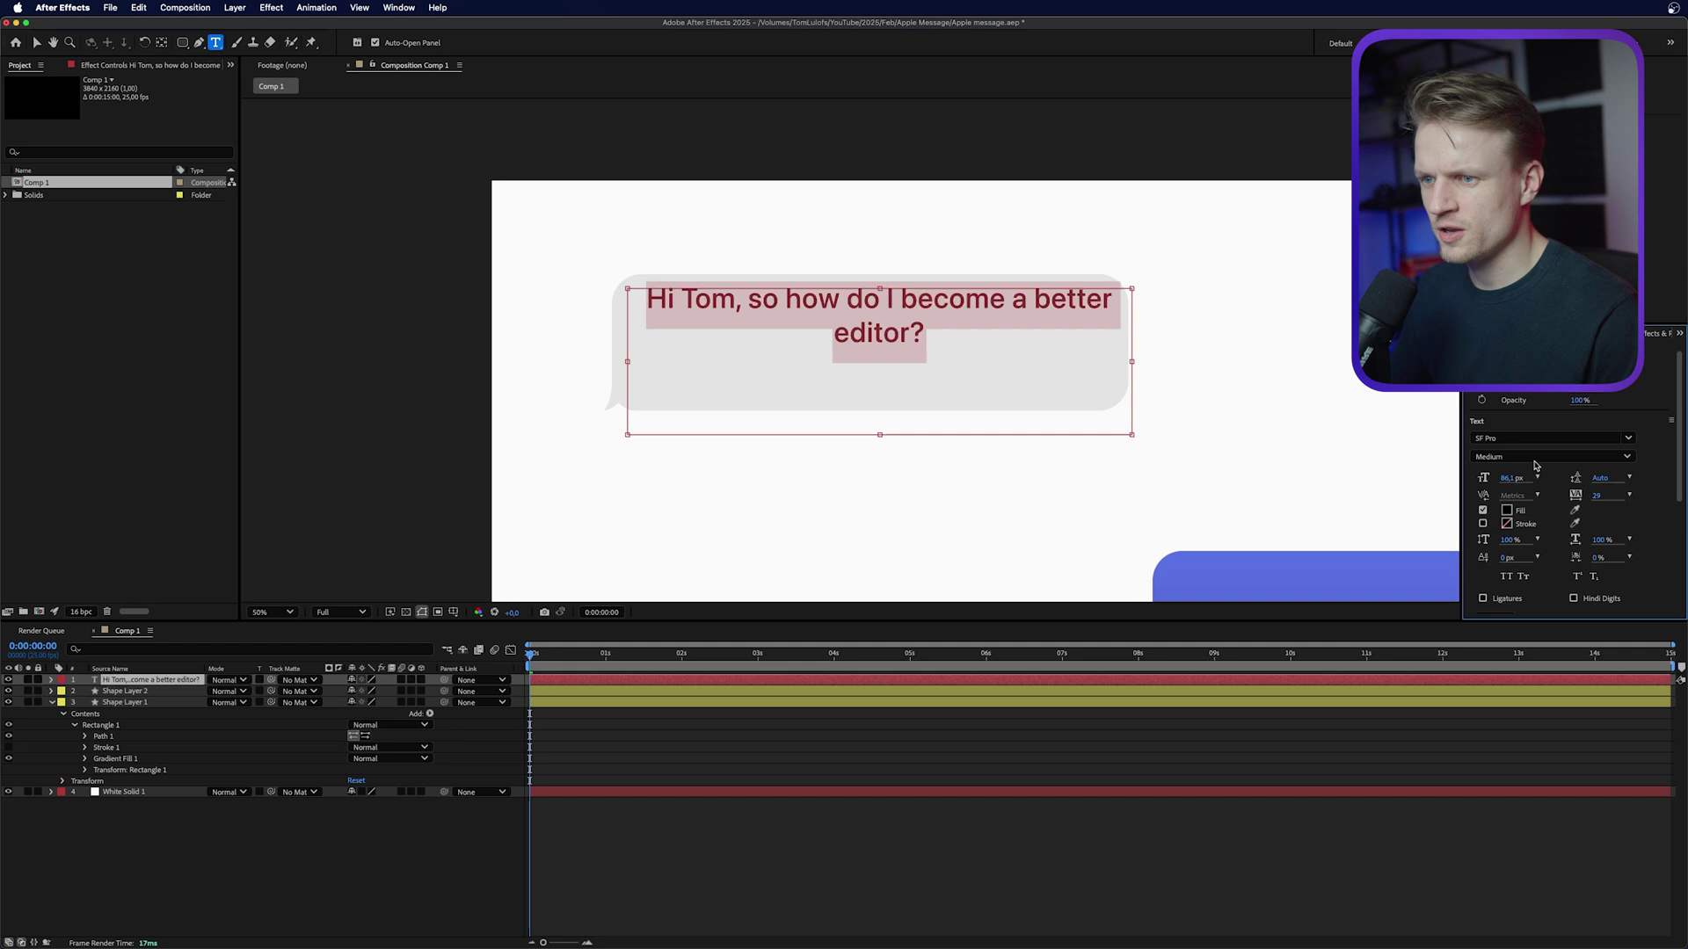
scroll(1508, 506, down, 3)
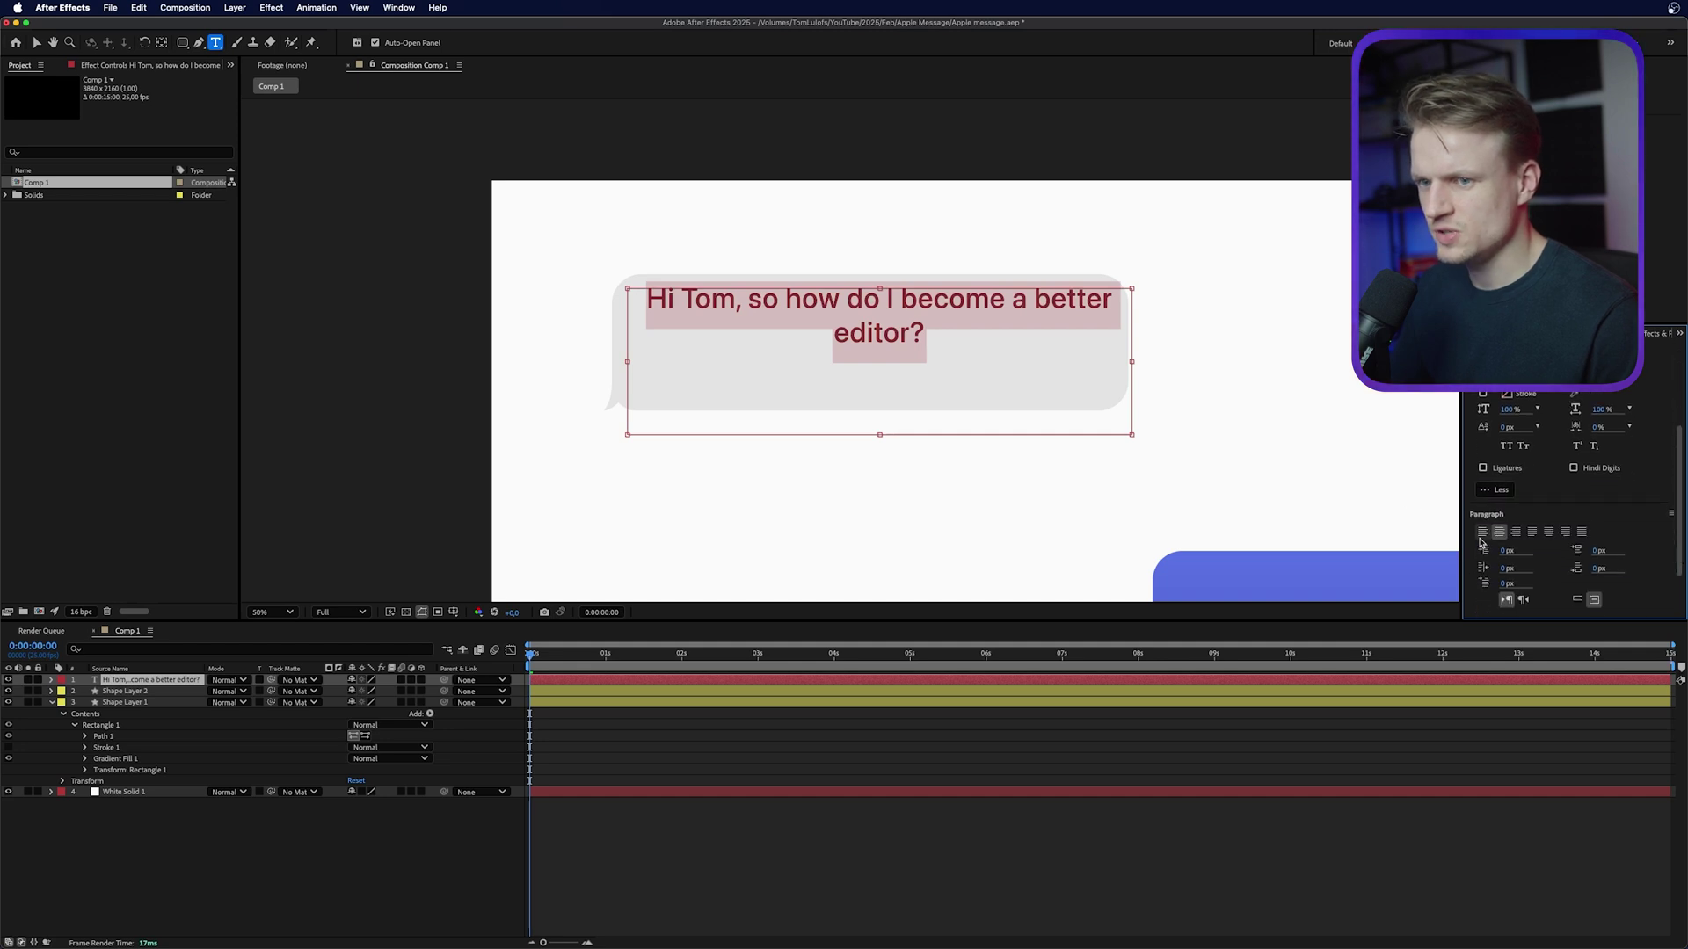
click(1482, 533)
scroll(1486, 527, up, 3)
click(1552, 470)
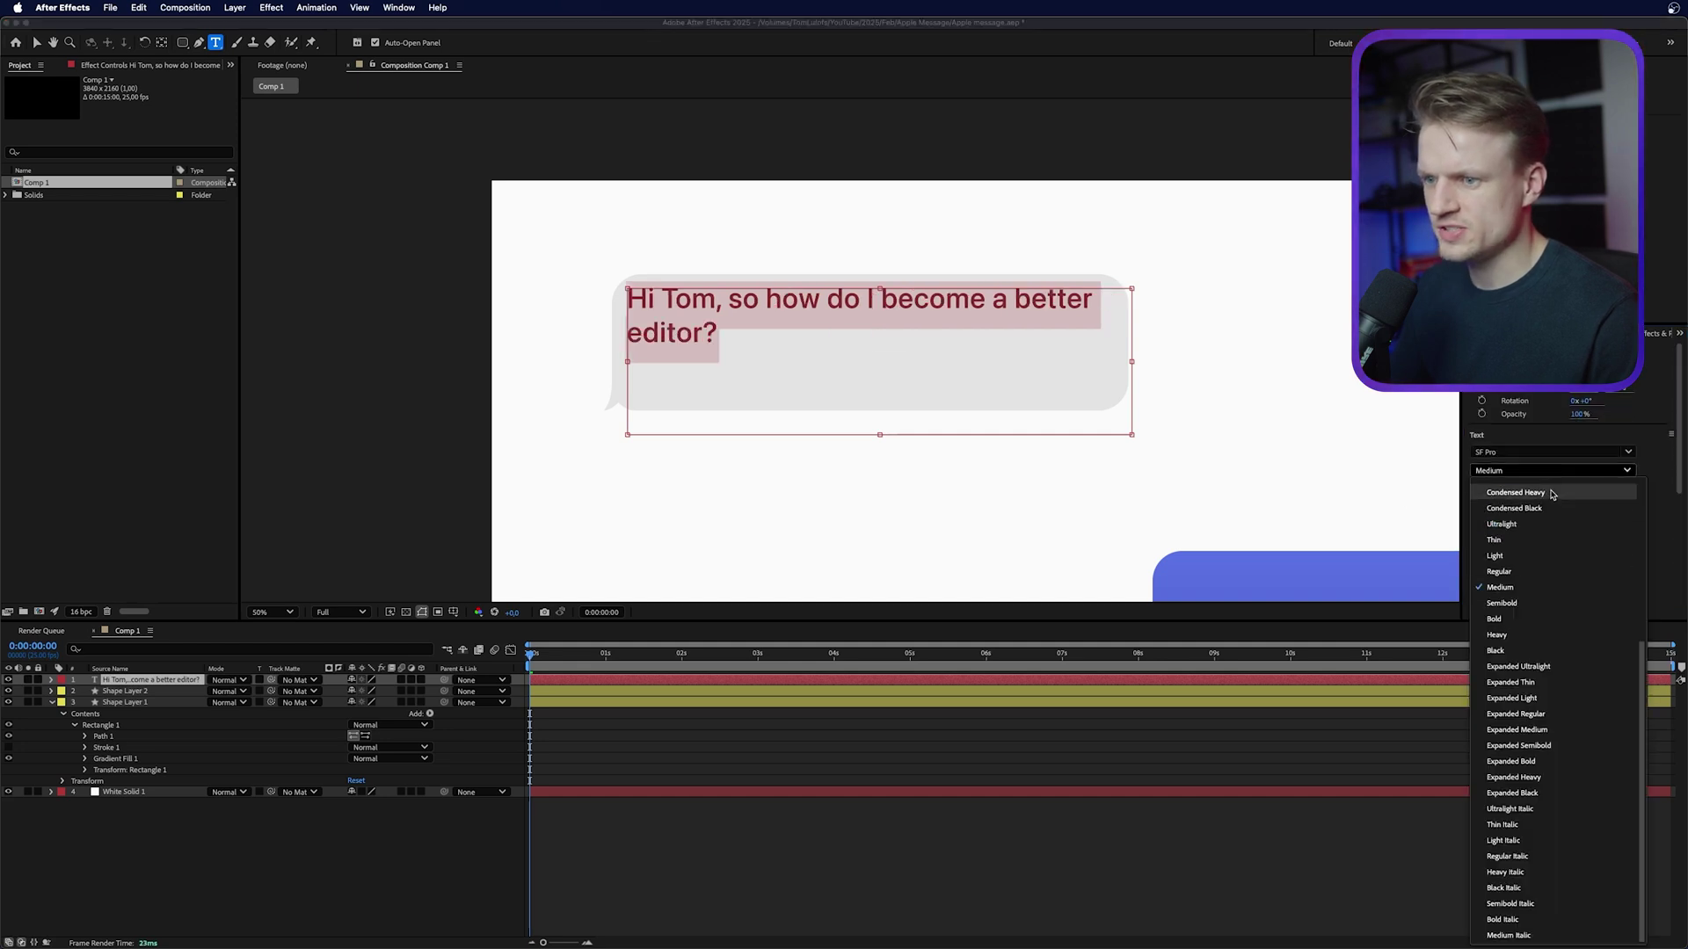
click(1499, 571)
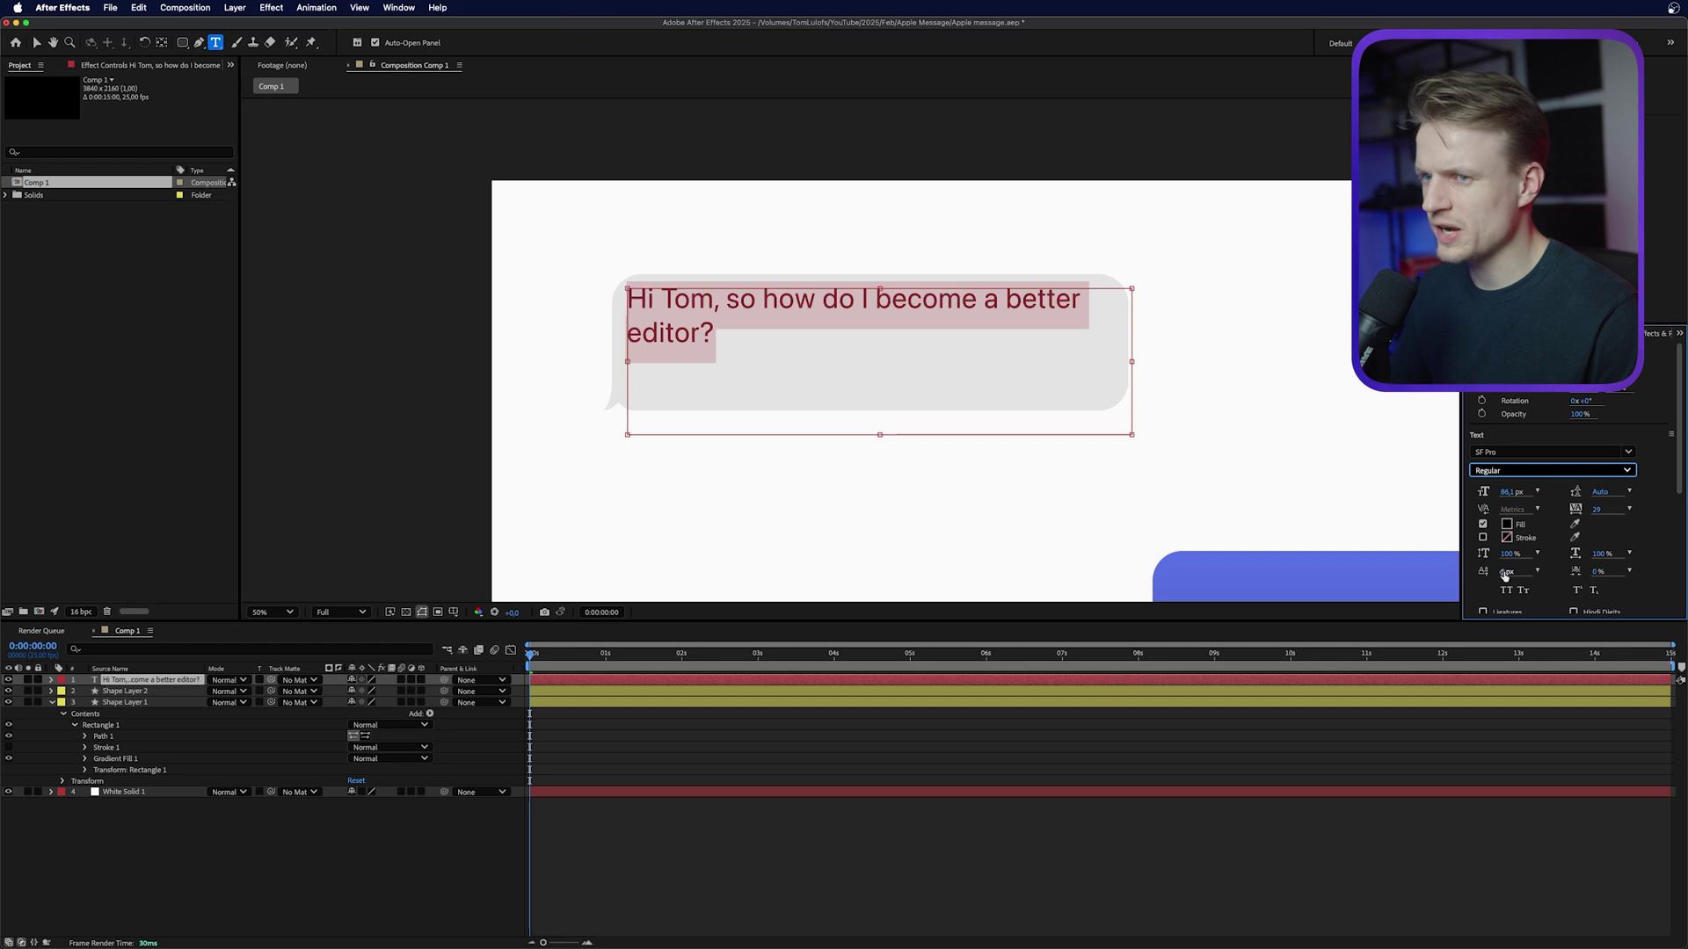
Widen the text box until the message fits on one line and position it near the gray bubble's upper-left corner
key(Escape)
drag(746, 314, 746, 321)
double_click(746, 321)
drag(1109, 378, 1195, 380)
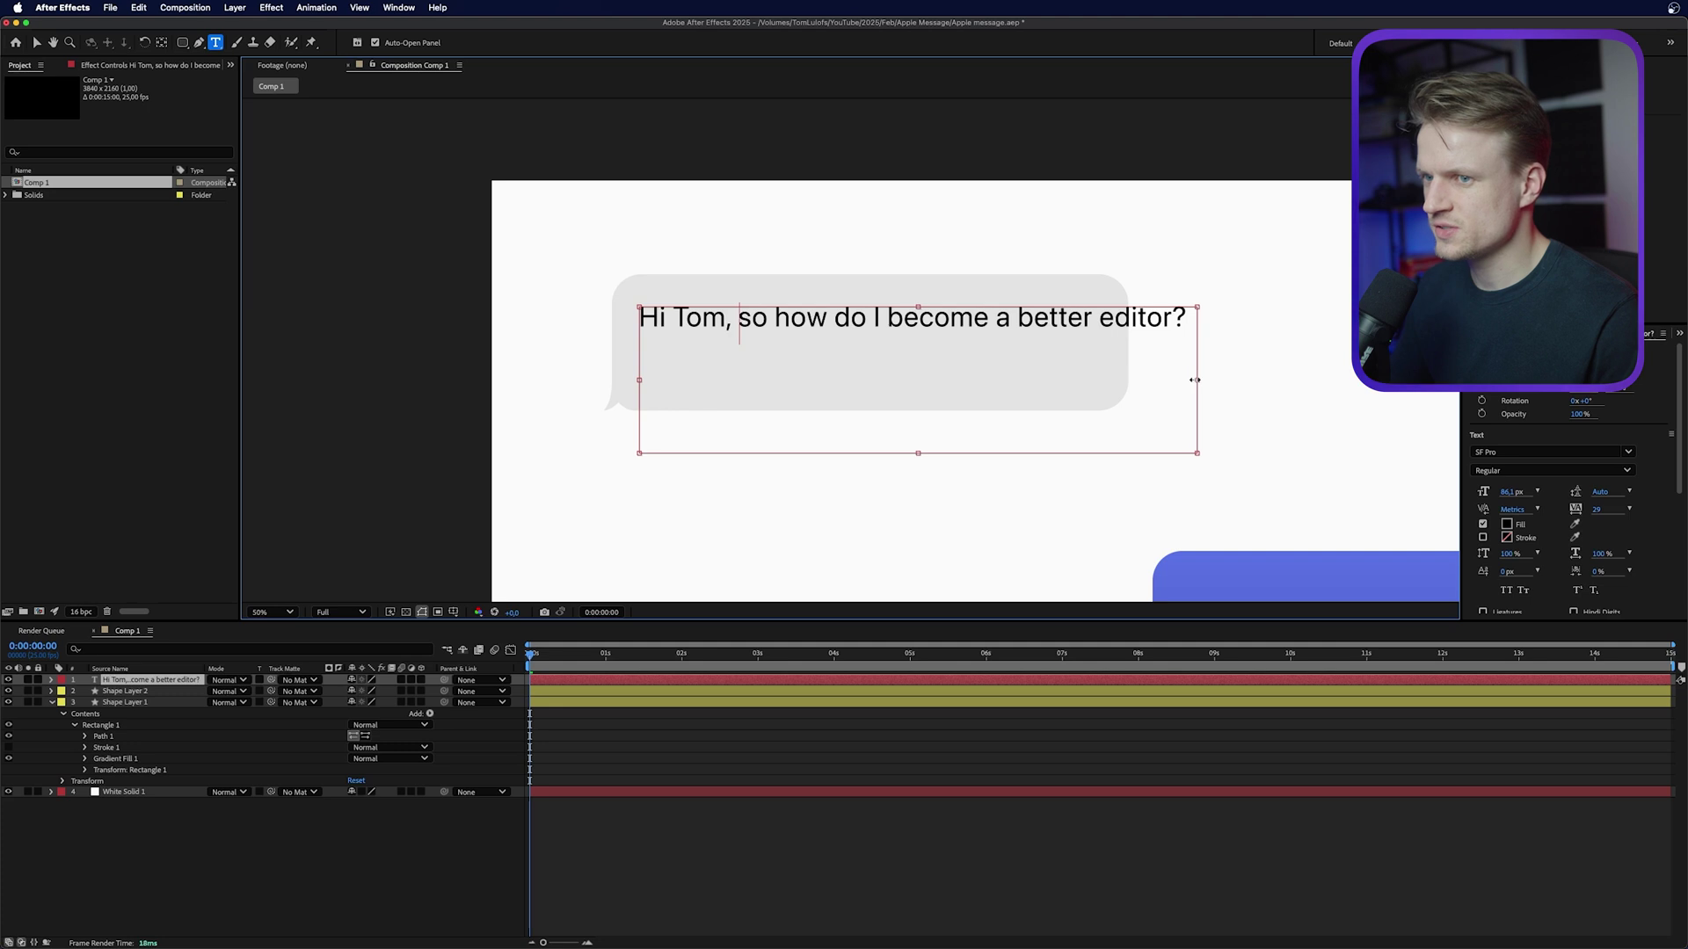
click(37, 43)
drag(702, 319, 696, 304)
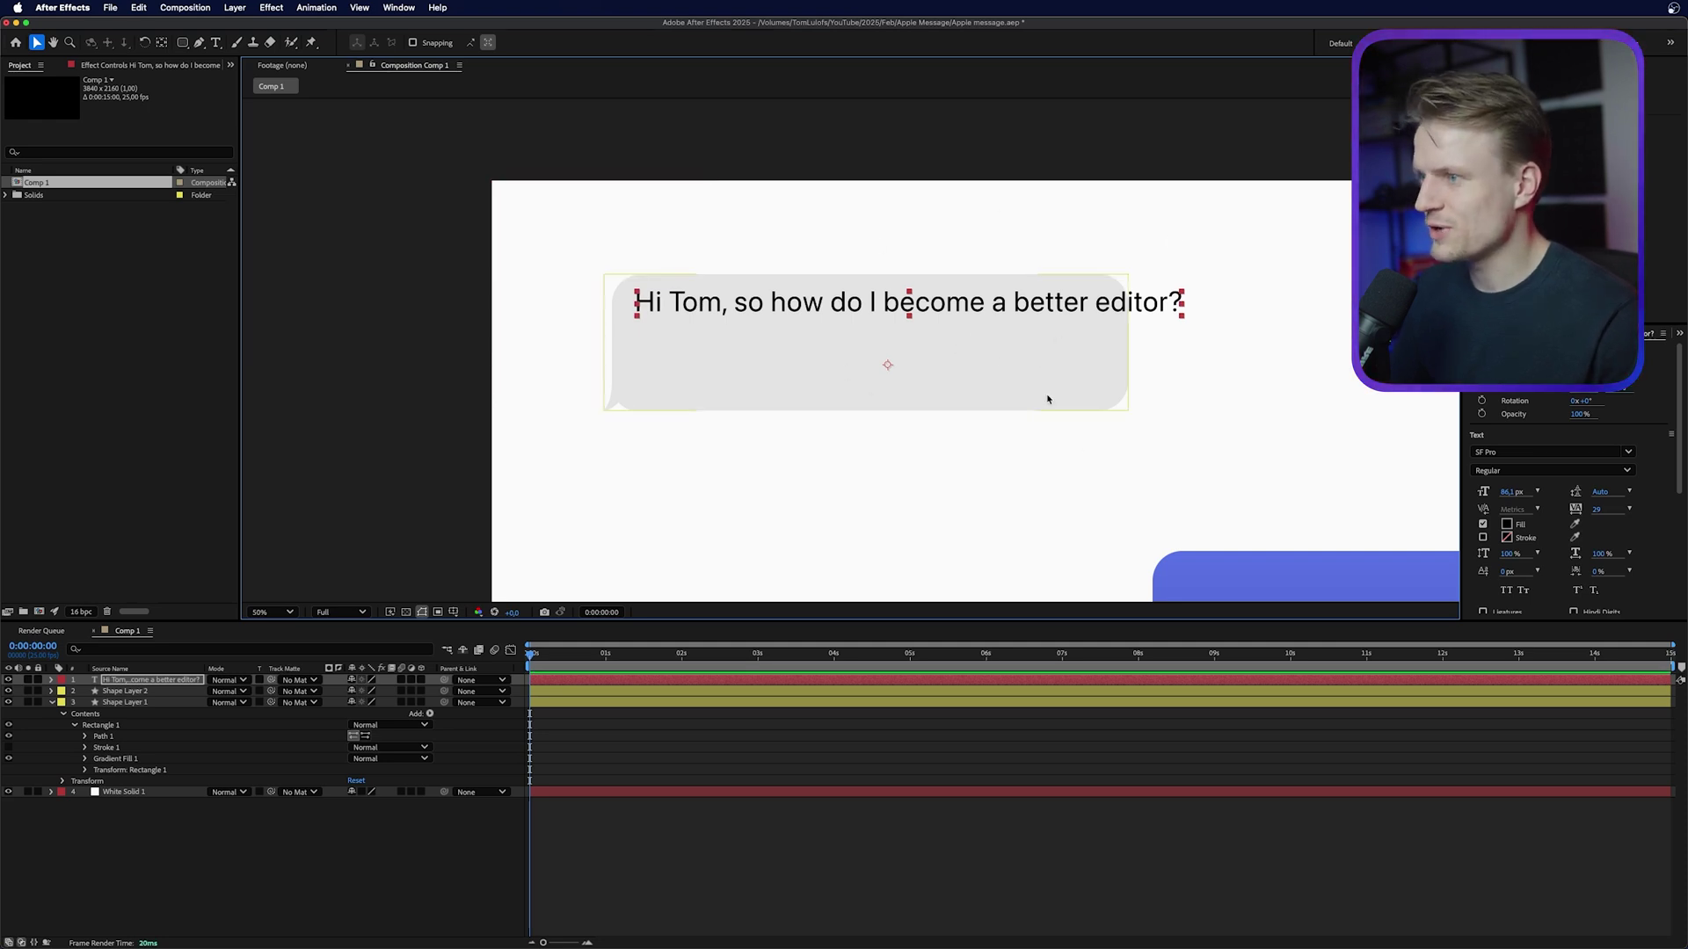
Move the gray bubble's lower path points, including the tail, upward to make the bubble shorter
click(799, 348)
click(51, 691)
click(63, 702)
click(74, 714)
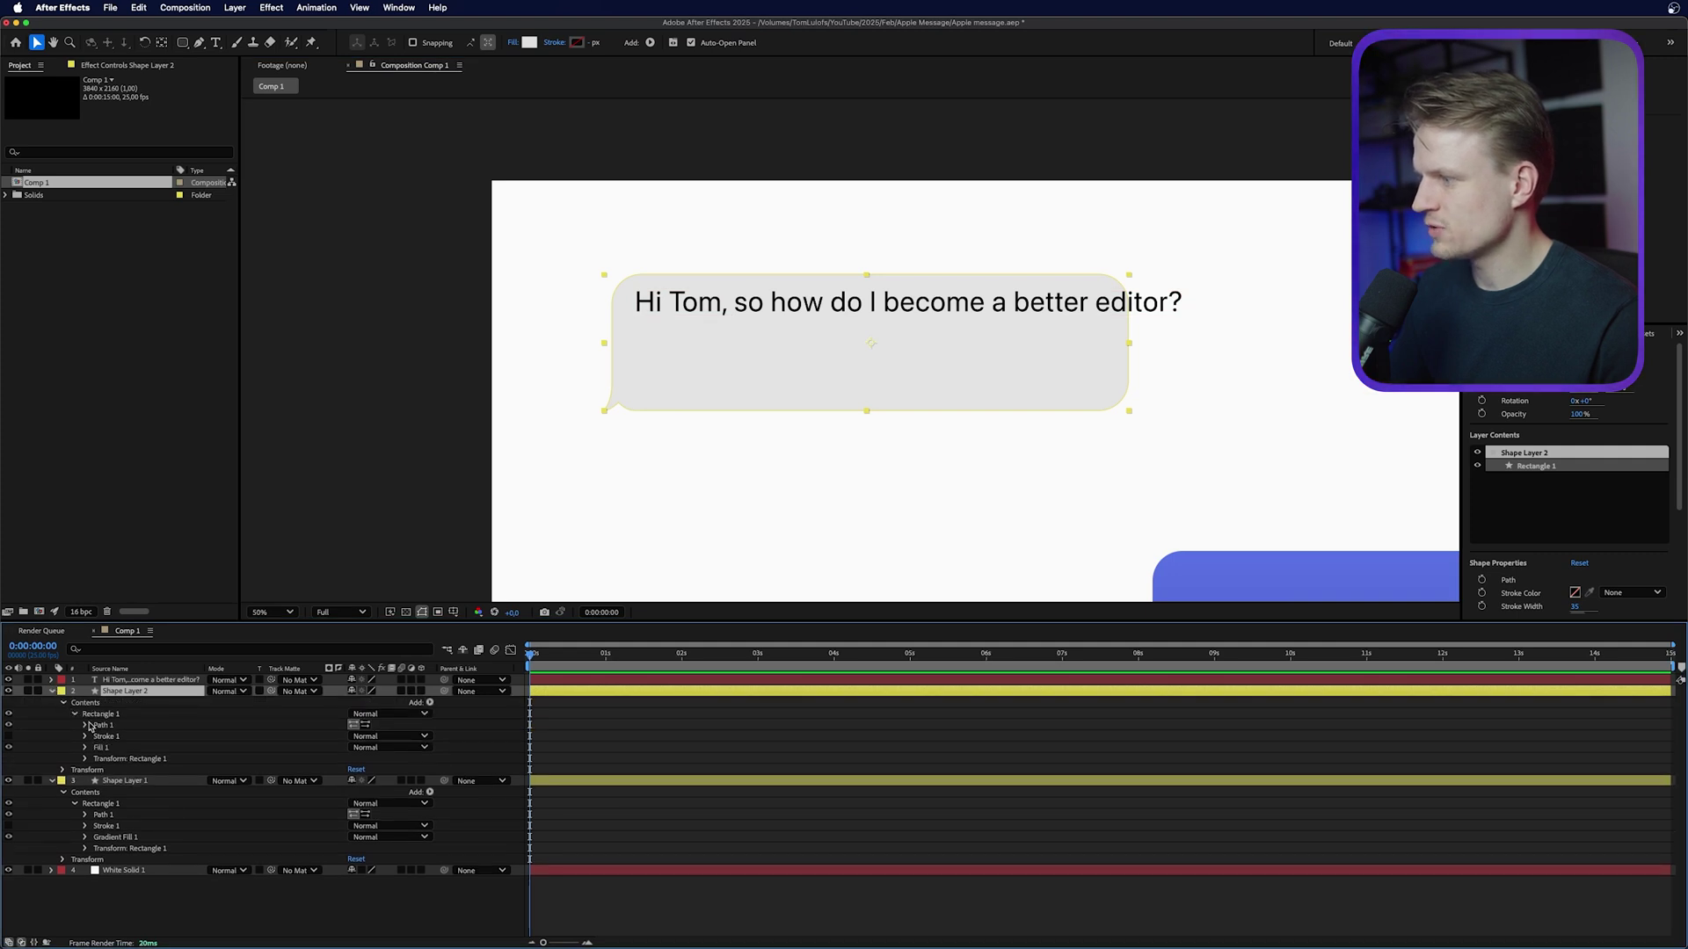
click(86, 725)
click(124, 737)
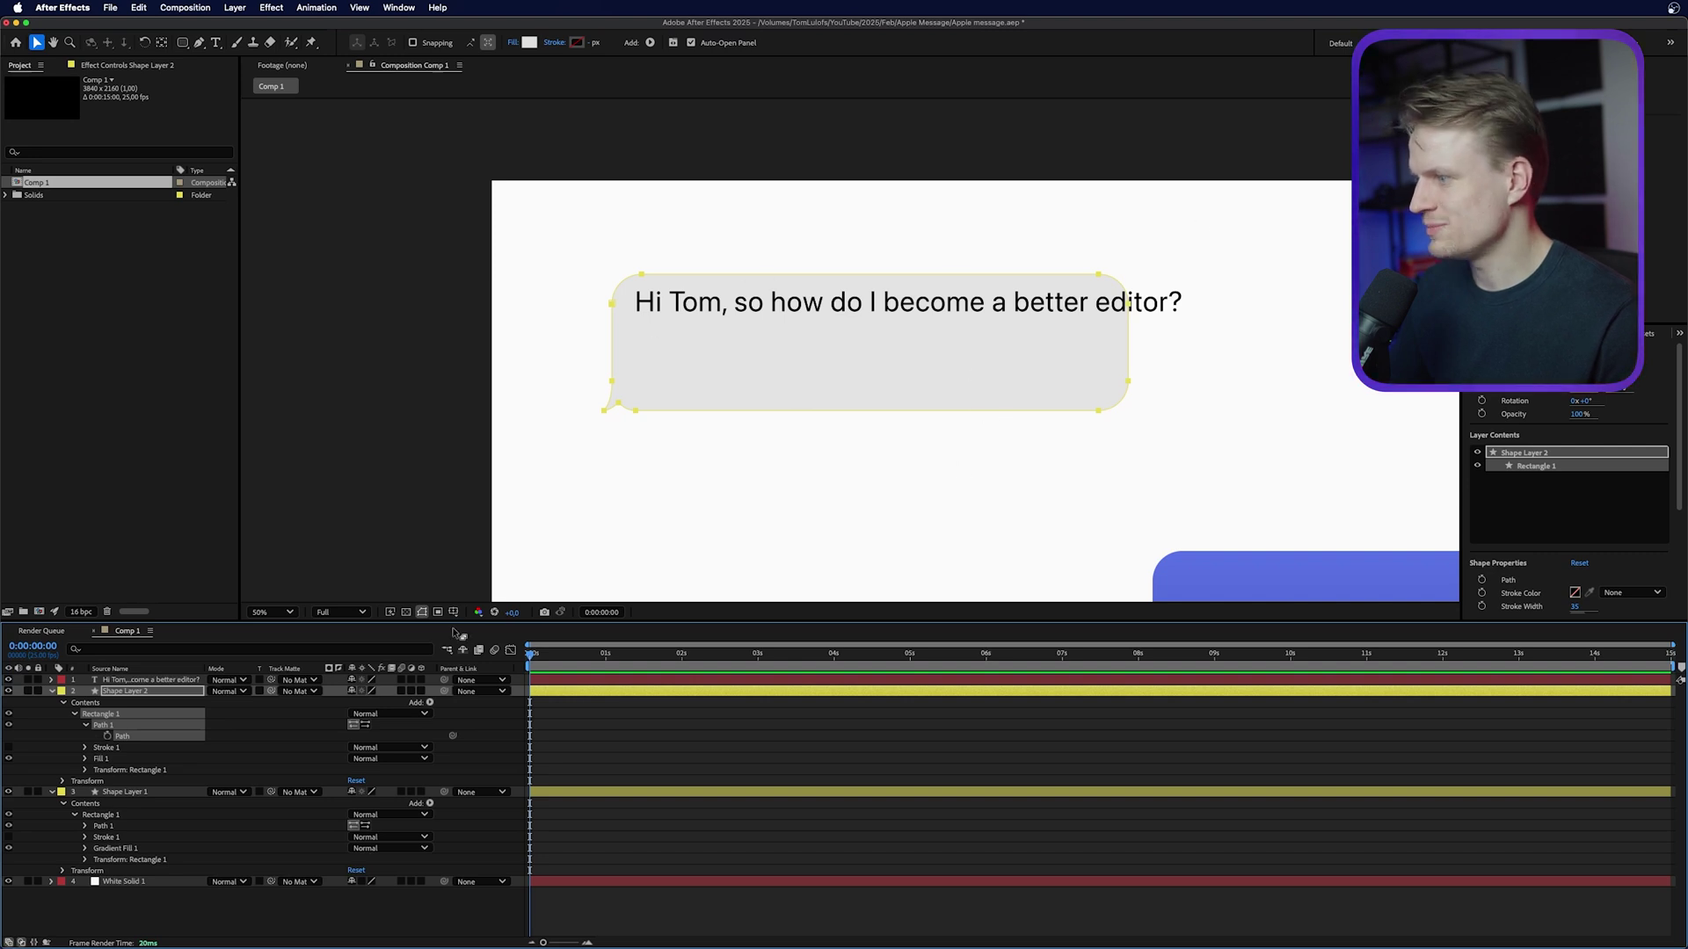
drag(1208, 455, 567, 374)
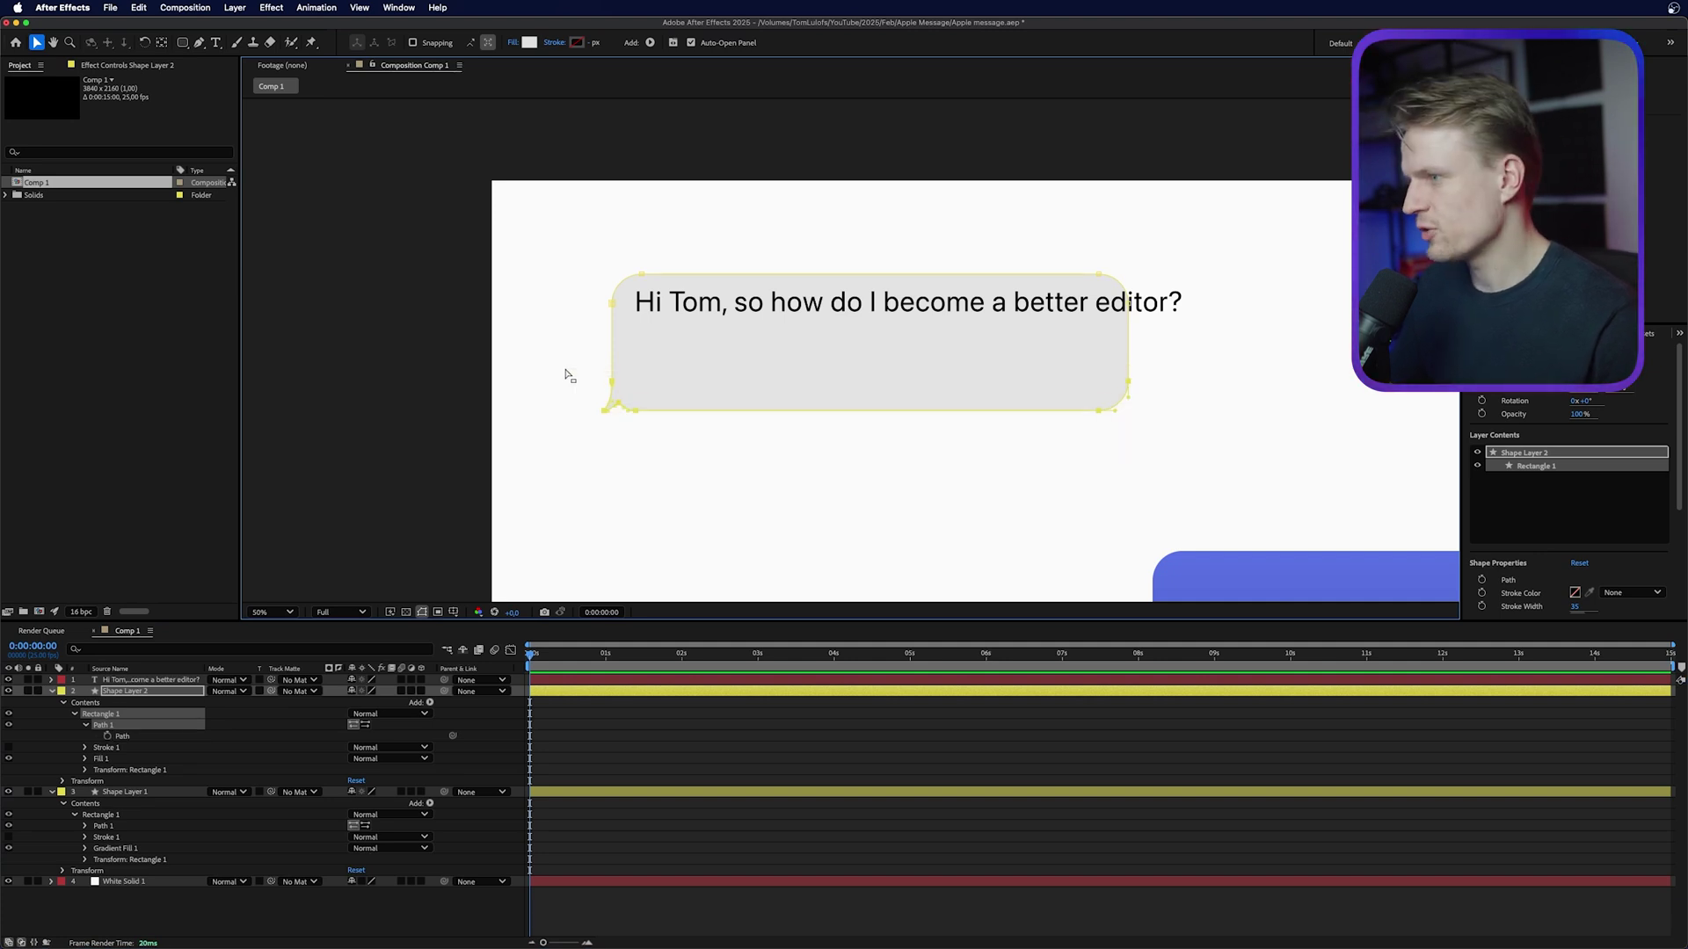
key(shift+Up)
key(shift+Up)
key(shift+Up)
key(shift+Up)
key(shift+Up)
key(shift+Up)
key(shift+Up)
key(shift+Up)
key(shift+Up)
key(shift+Up)
key(shift+Down)
key(shift+Down)
key(shift+Down)
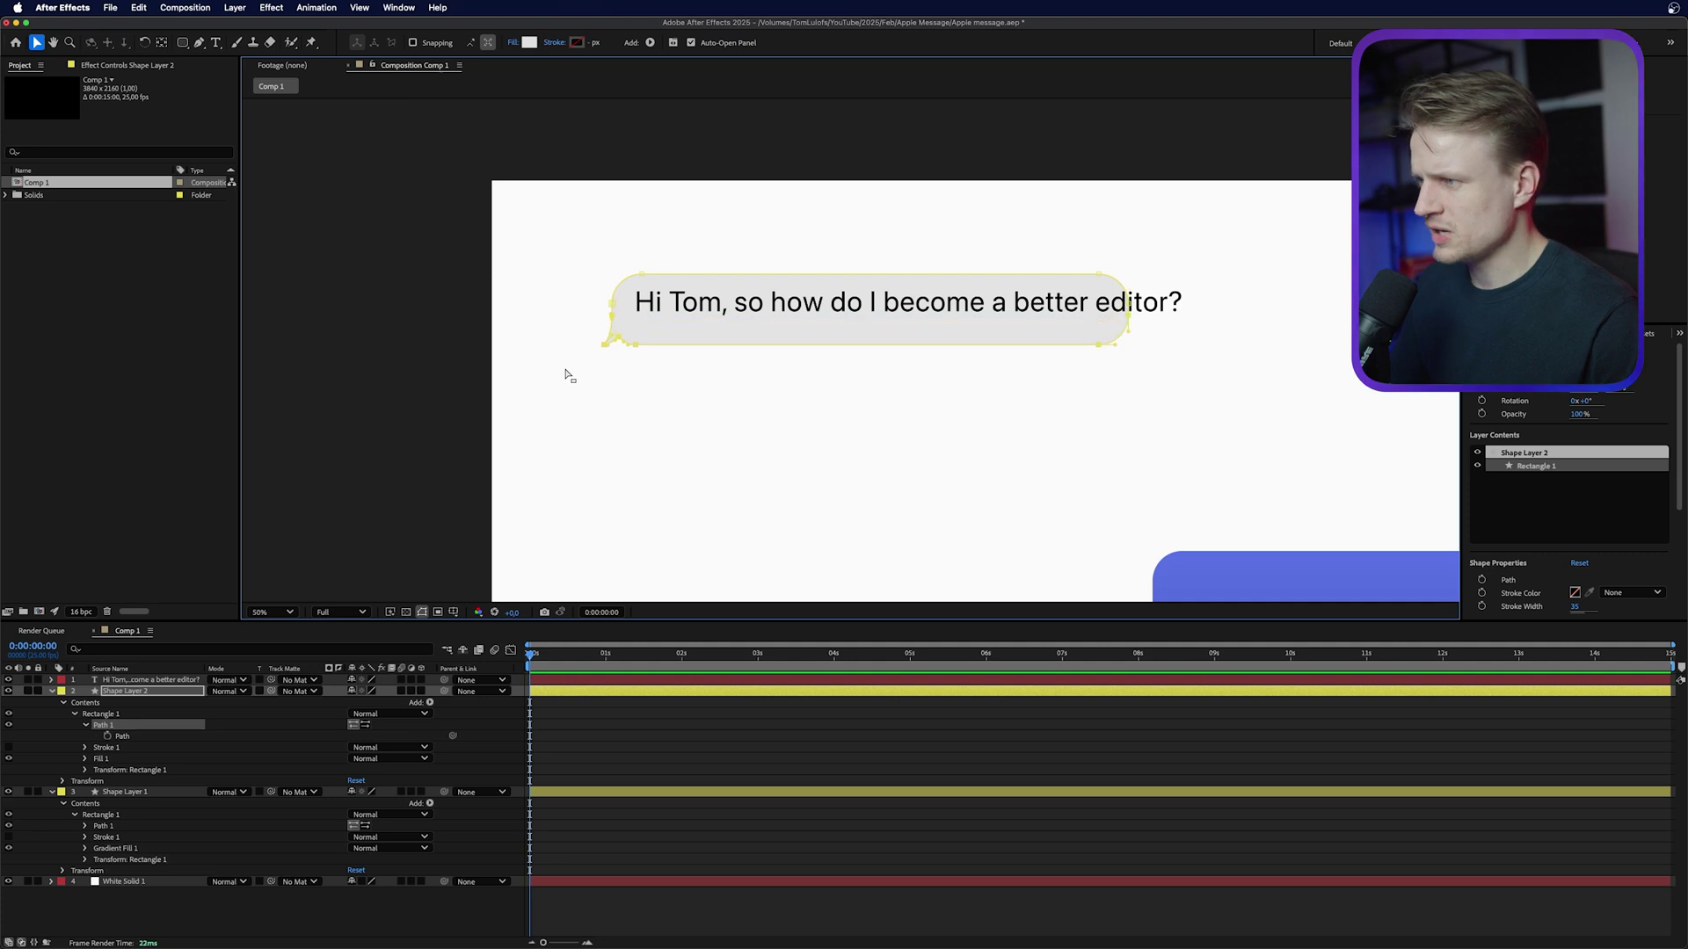
Raise the gray bubble's lower path points again, then lower them slightly so the height suits one line of text
key(period)
key(period)
drag(406, 293, 1144, 458)
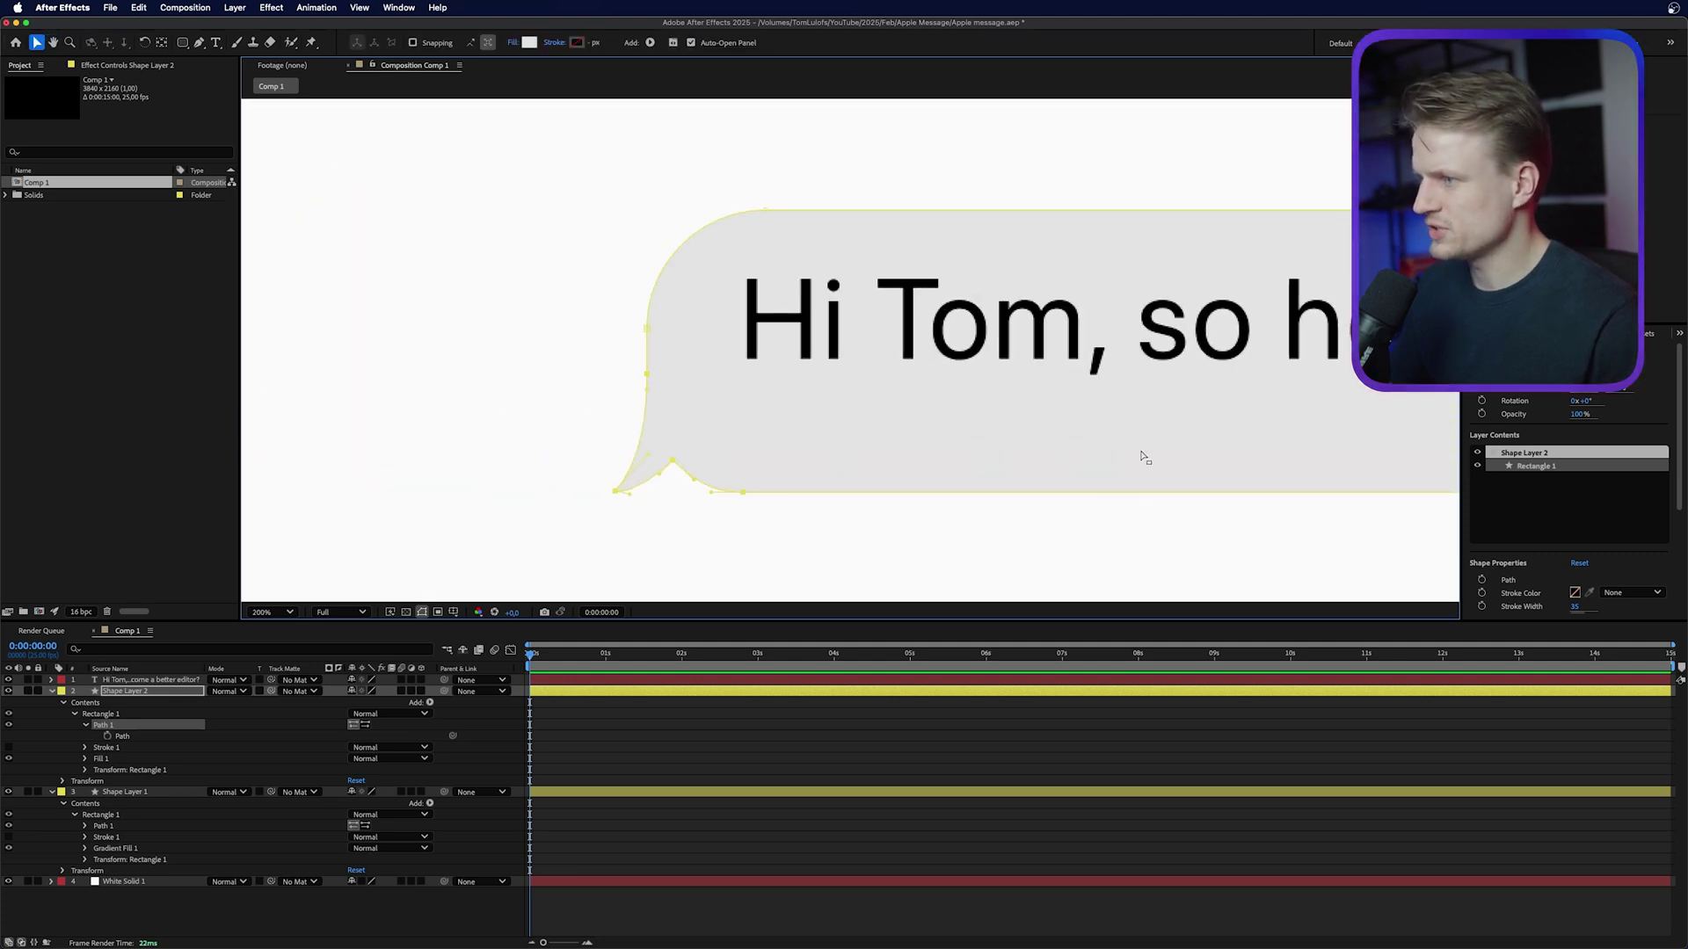
key(shift+Up)
key(shift+Up)
key(shift+Up)
key(shift+Up)
key(shift+Up)
key(shift+Up)
key(shift+Up)
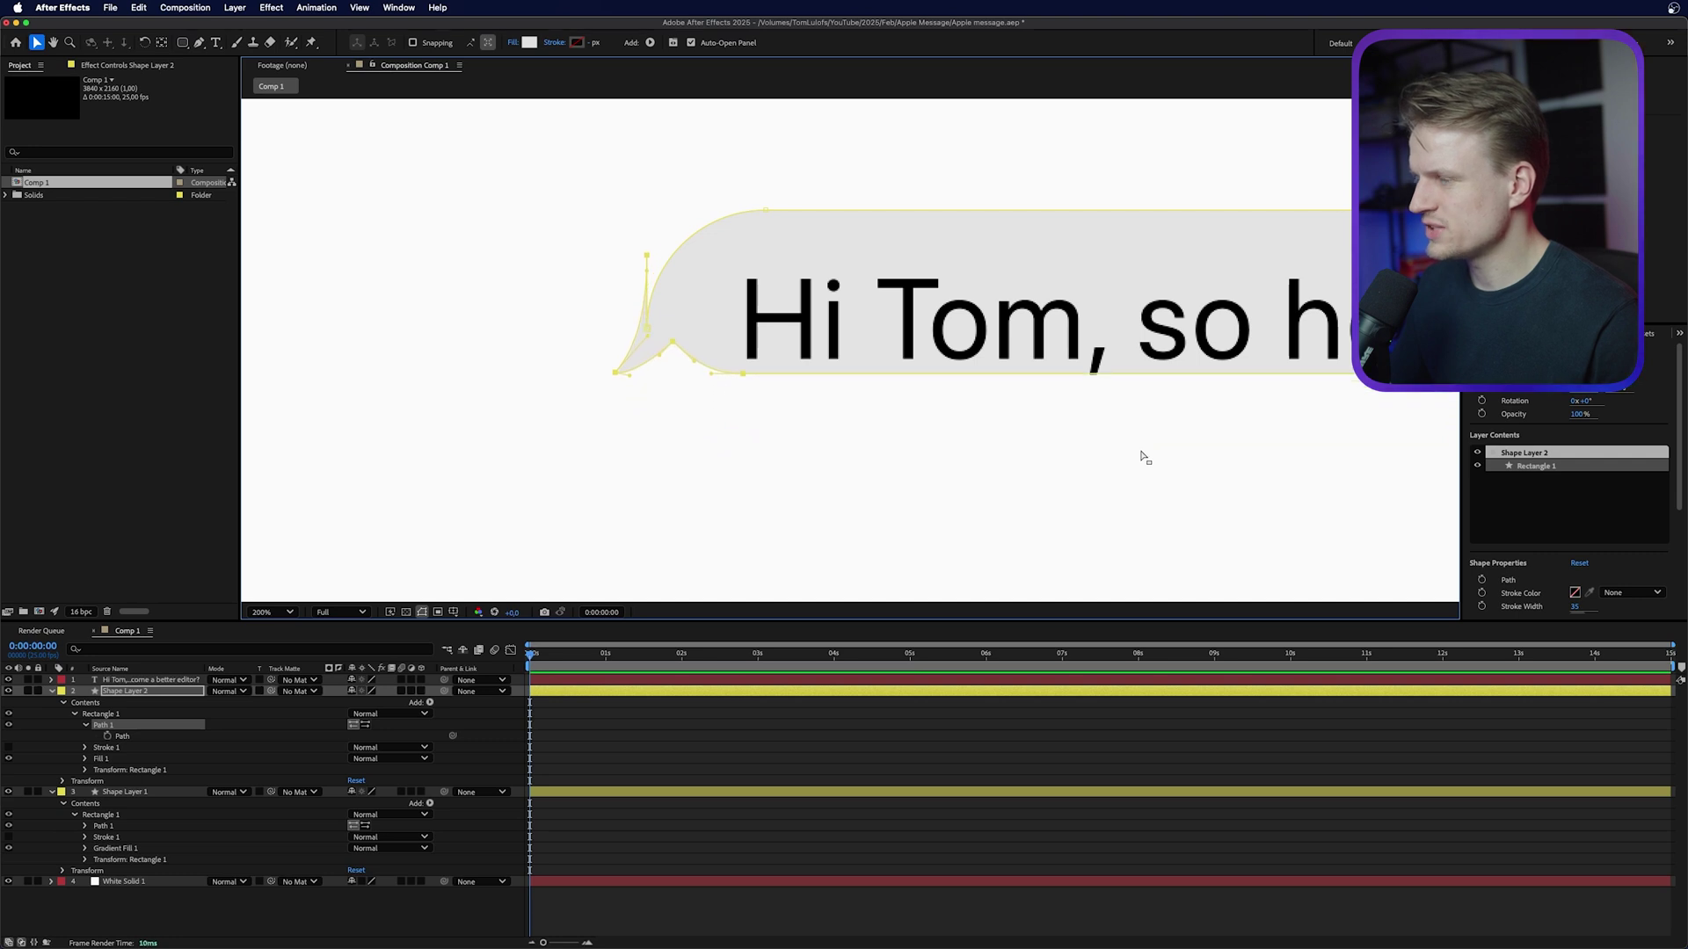
key(shift+Down)
key(shift+Down)
key(shift+Down)
key(shift+Down)
key(shift+Down)
Nudge the message text down until it is vertically centered inside the gray bubble
key(Down)
key(Down)
key(Down)
key(Down)
key(Down)
key(Down)
key(Down)
key(Down)
key(Down)
key(Down)
key(Down)
key(Down)
key(Down)
key(Down)
key(Down)
key(Down)
key(Down)
key(Down)
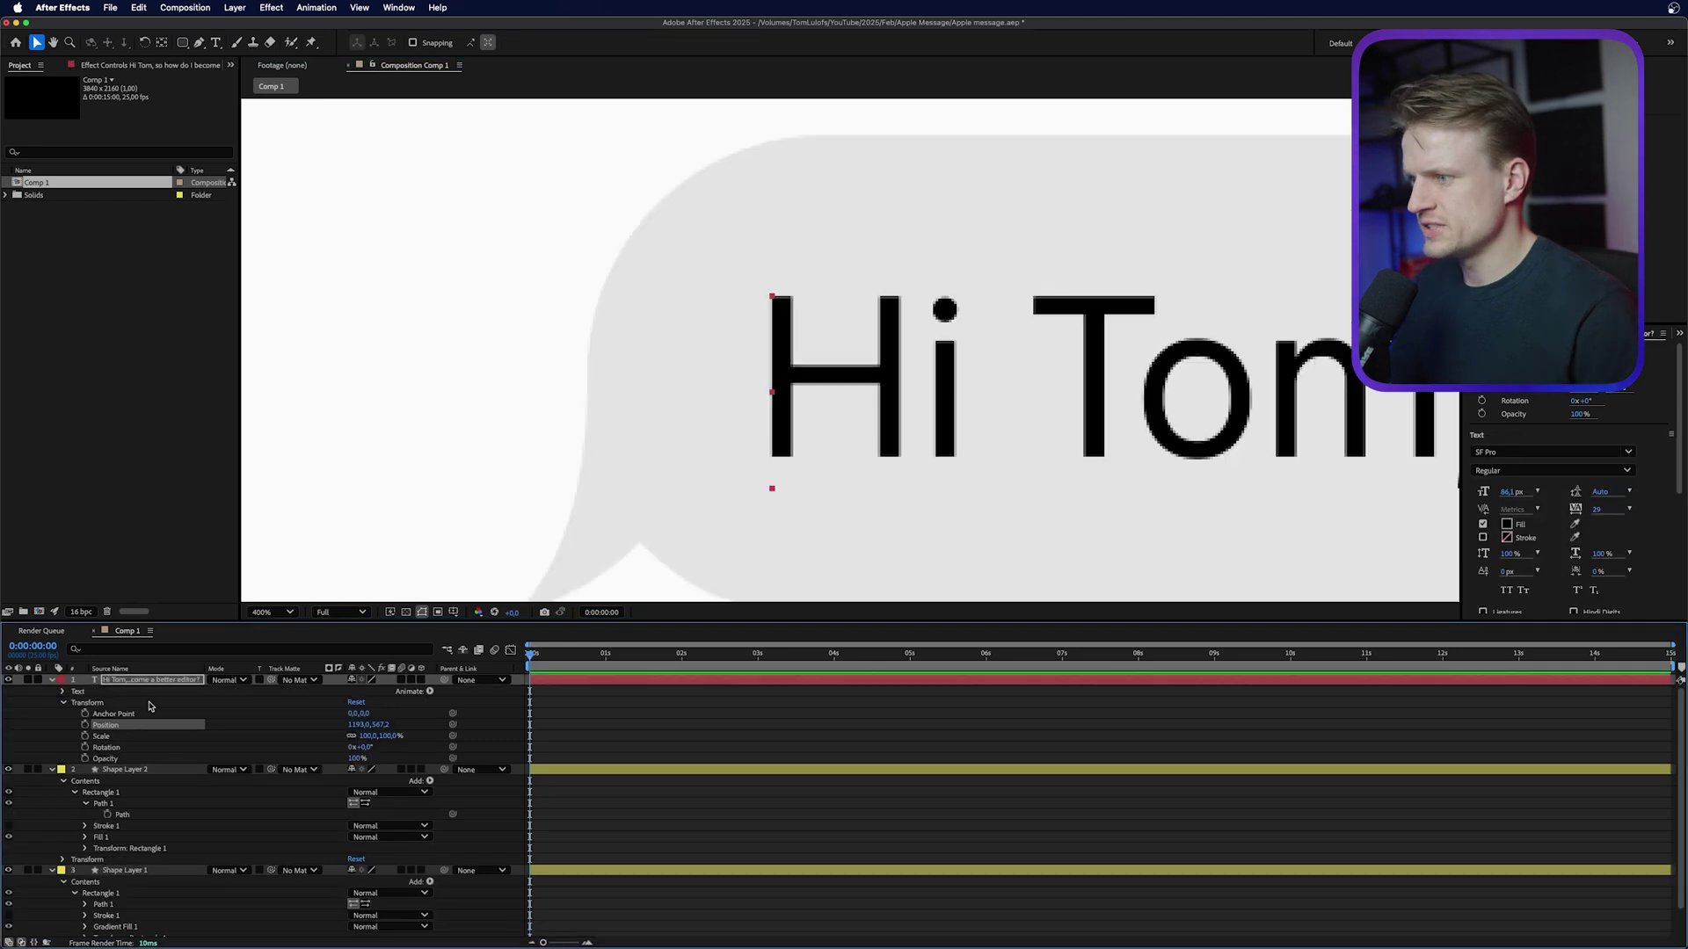
key(Down)
key(Down)
key(Down)
key(Down)
key(Up)
key(Down)
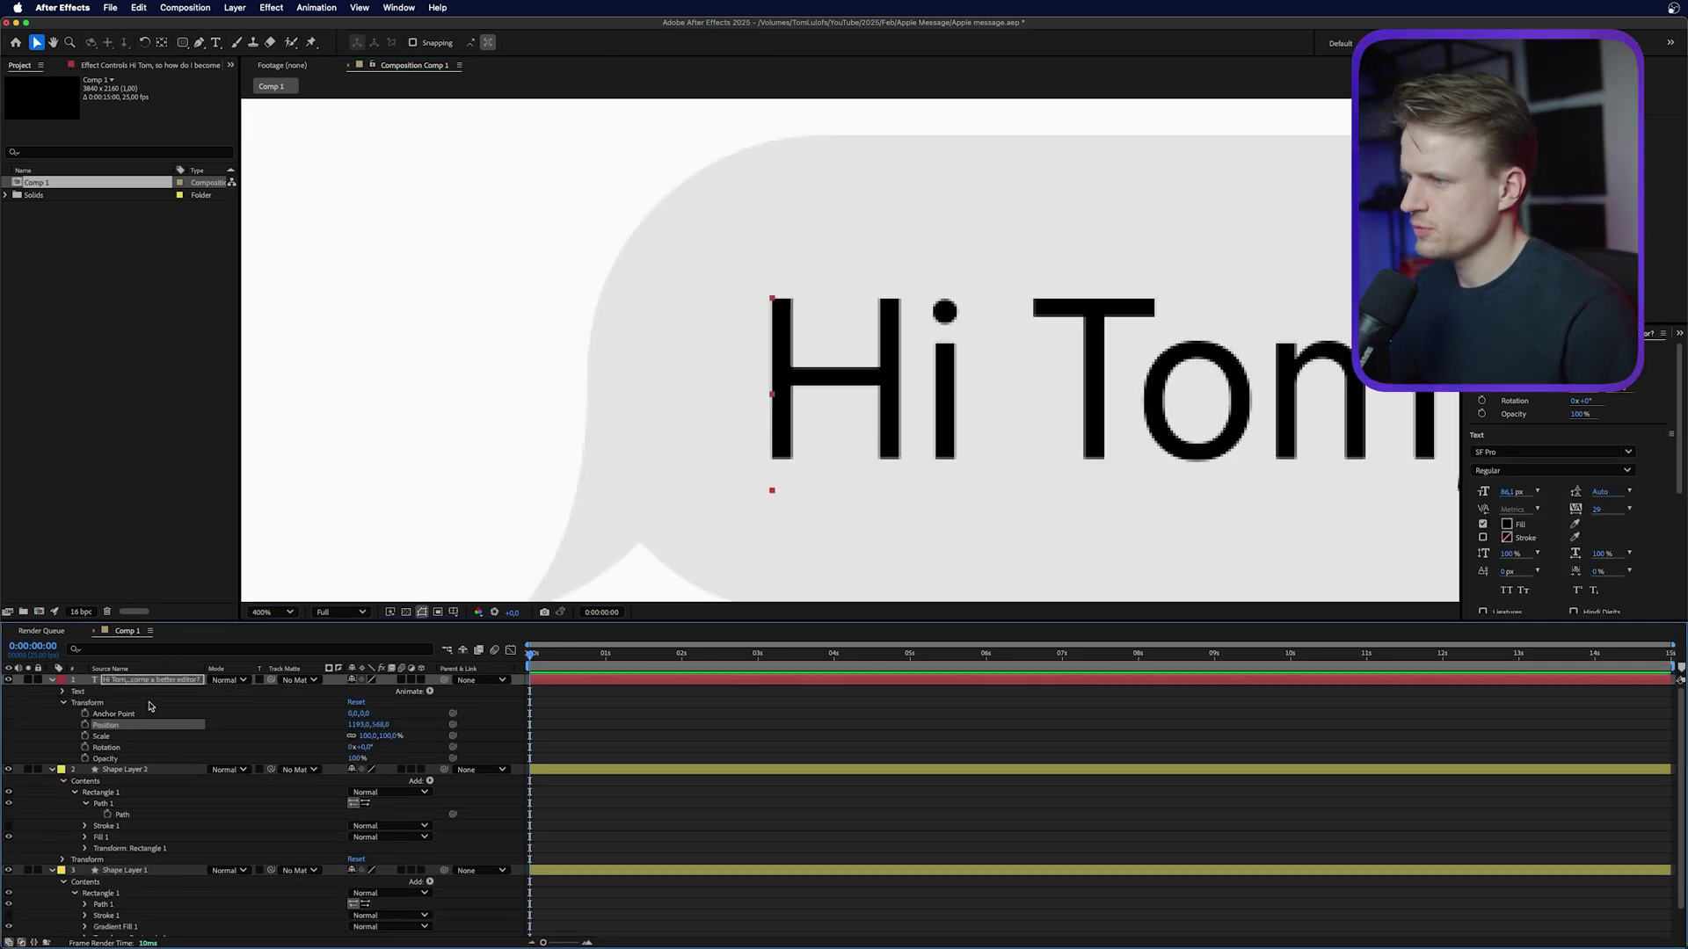
Move the path points at the gray bubble's right end outward until the bubble encloses the whole message with padding
scroll(720, 362, down, 2)
key(space)
drag(1078, 419, 202, 431)
key(v)
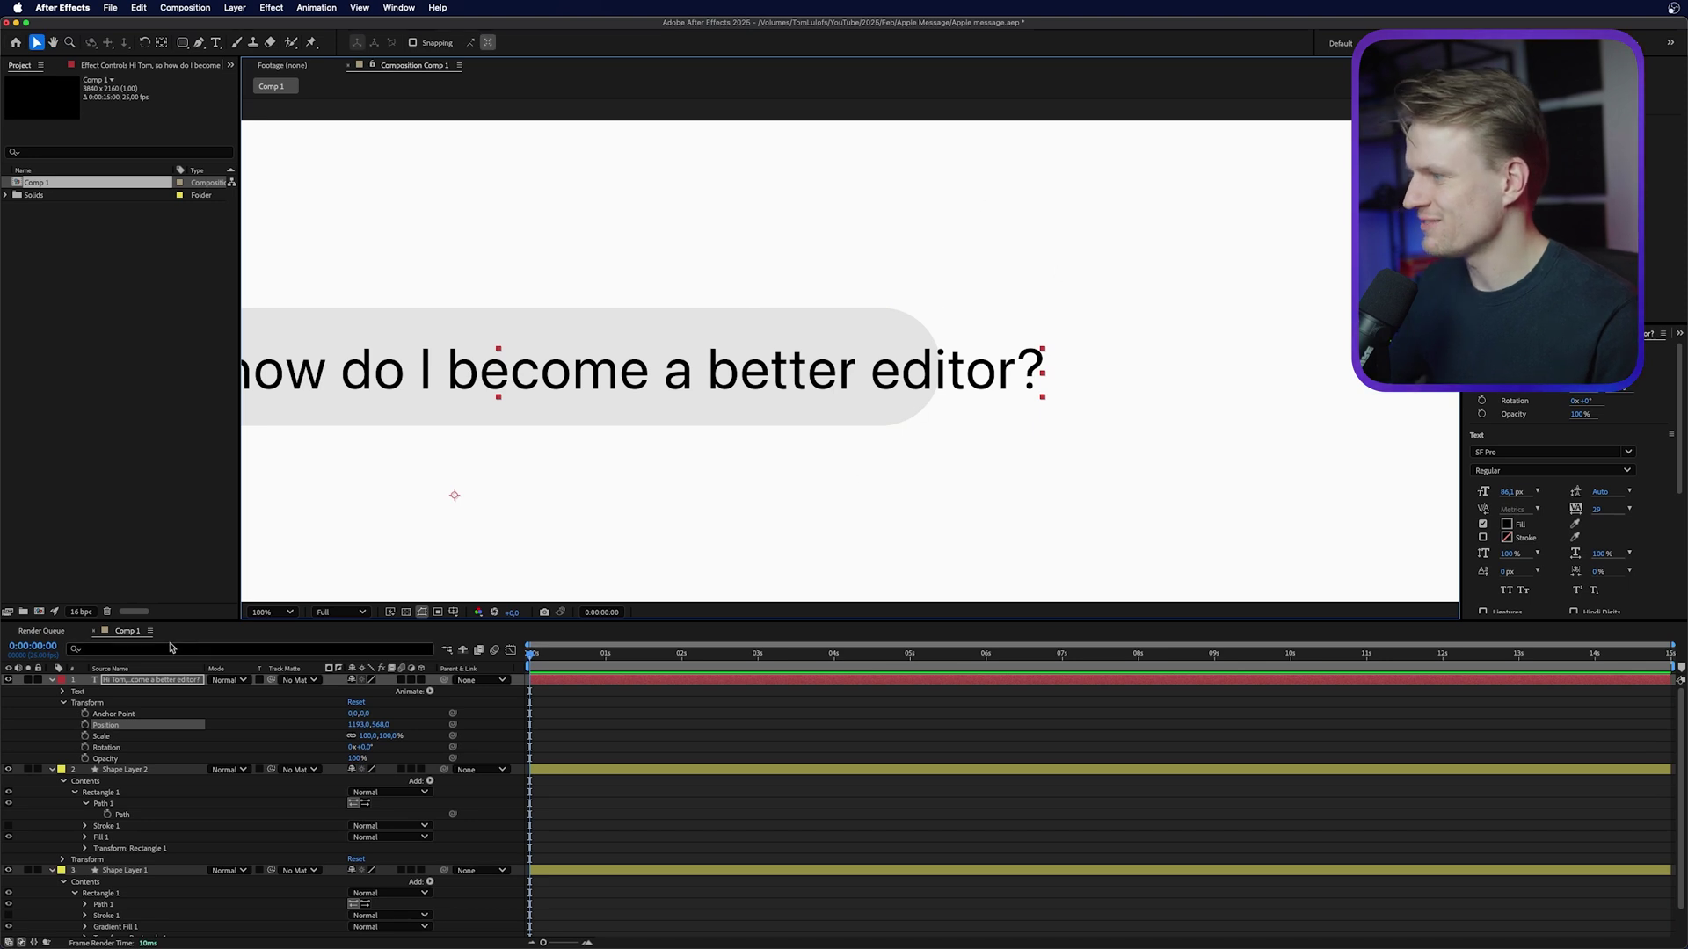
click(103, 803)
drag(1176, 221, 832, 520)
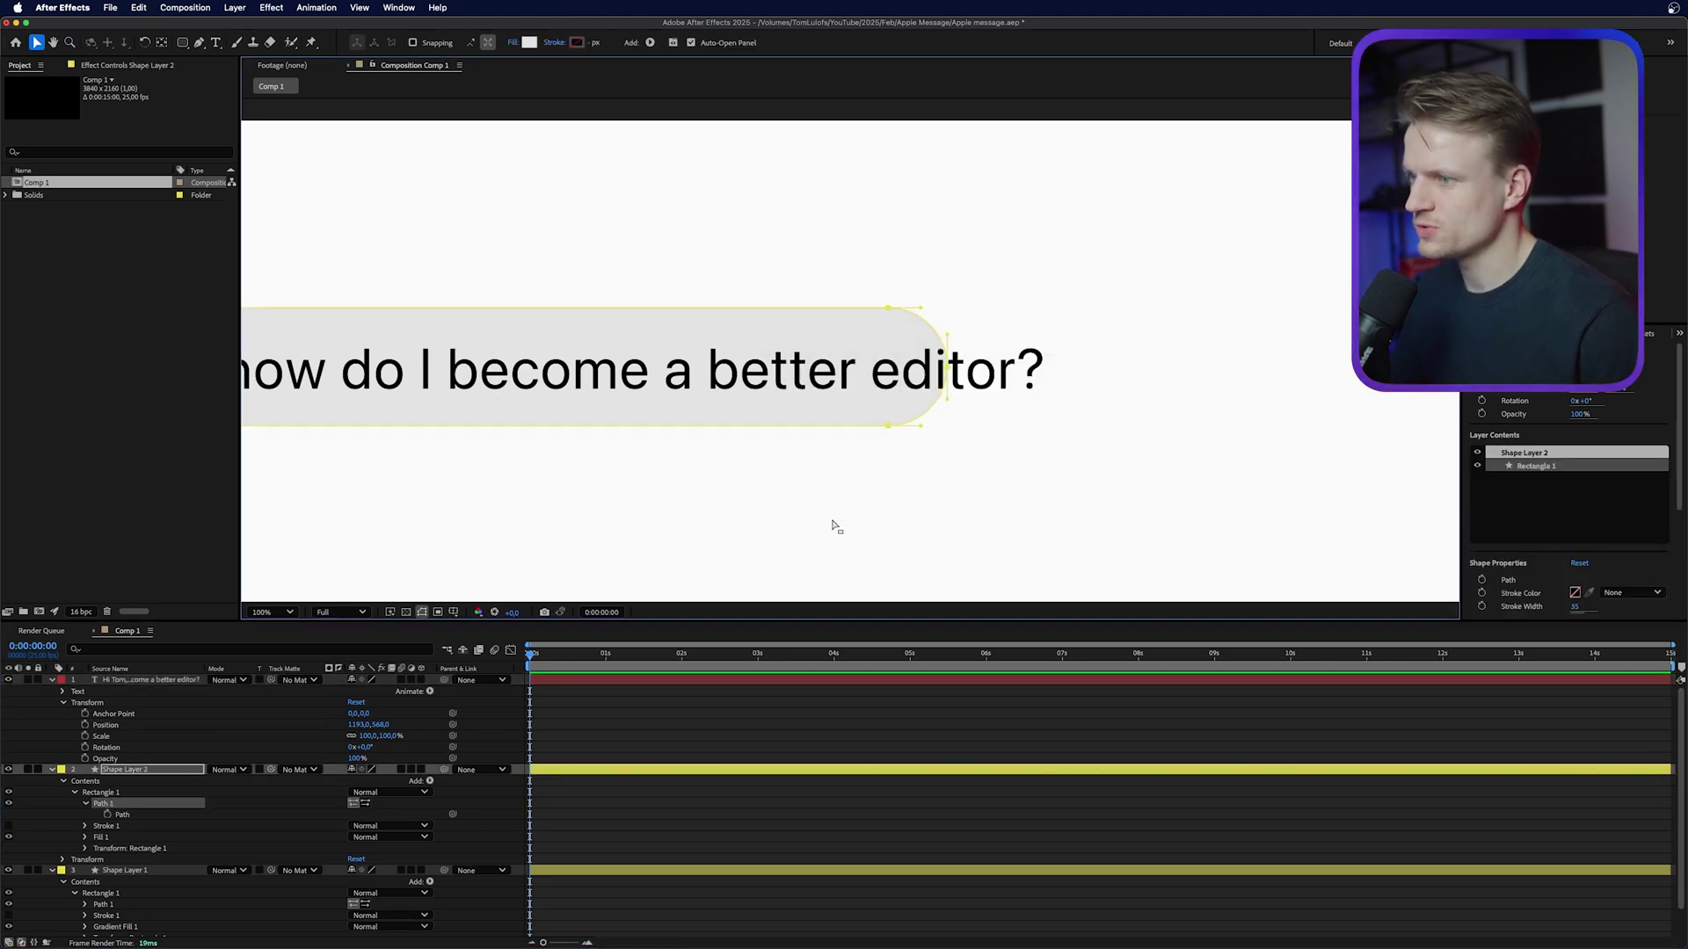
key(shift+Right)
key(shift+Right)
key(shift+Right)
key(shift+Right)
key(shift+Right)
key(shift+Right)
key(shift+Right)
key(shift+Right)
key(shift+Right)
key(shift+Right)
key(shift+Right)
key(shift+Right)
key(shift+Right)
key(shift+Right)
key(shift+Right)
key(shift+Right)
key(shift+Right)
key(shift+Right)
key(shift+Right)
key(shift+Right)
key(shift+Right)
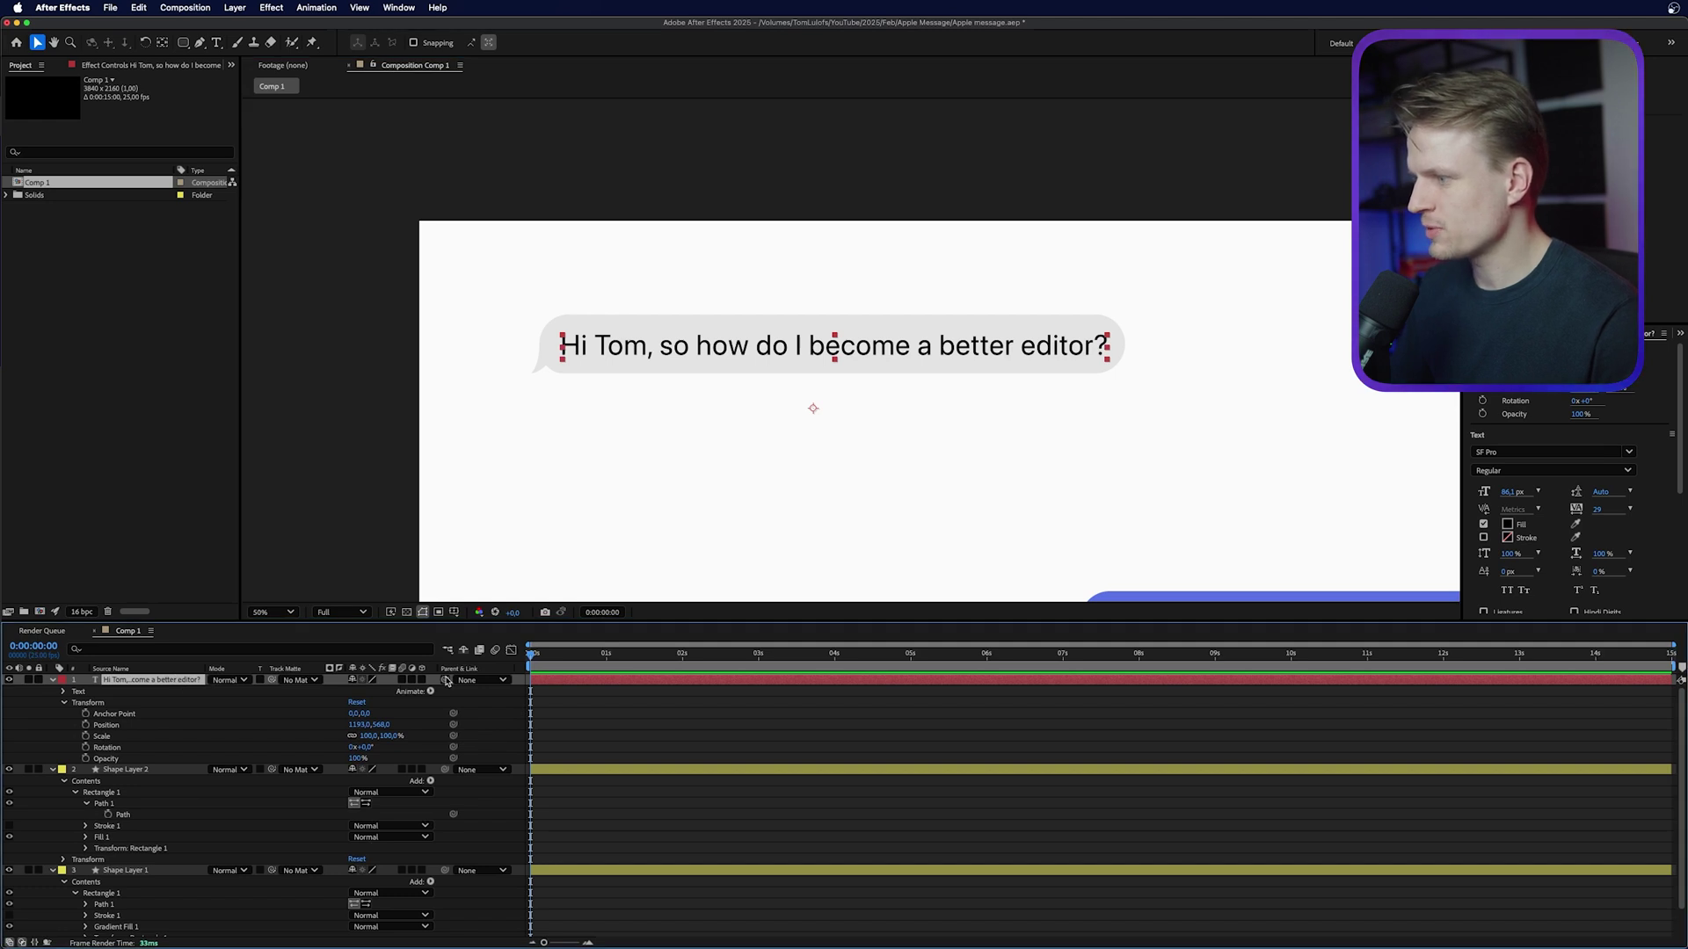
Parent the message text layer to Shape Layer 2, the gray bubble, and select the bubble layer
drag(319, 717, 129, 771)
click(129, 772)
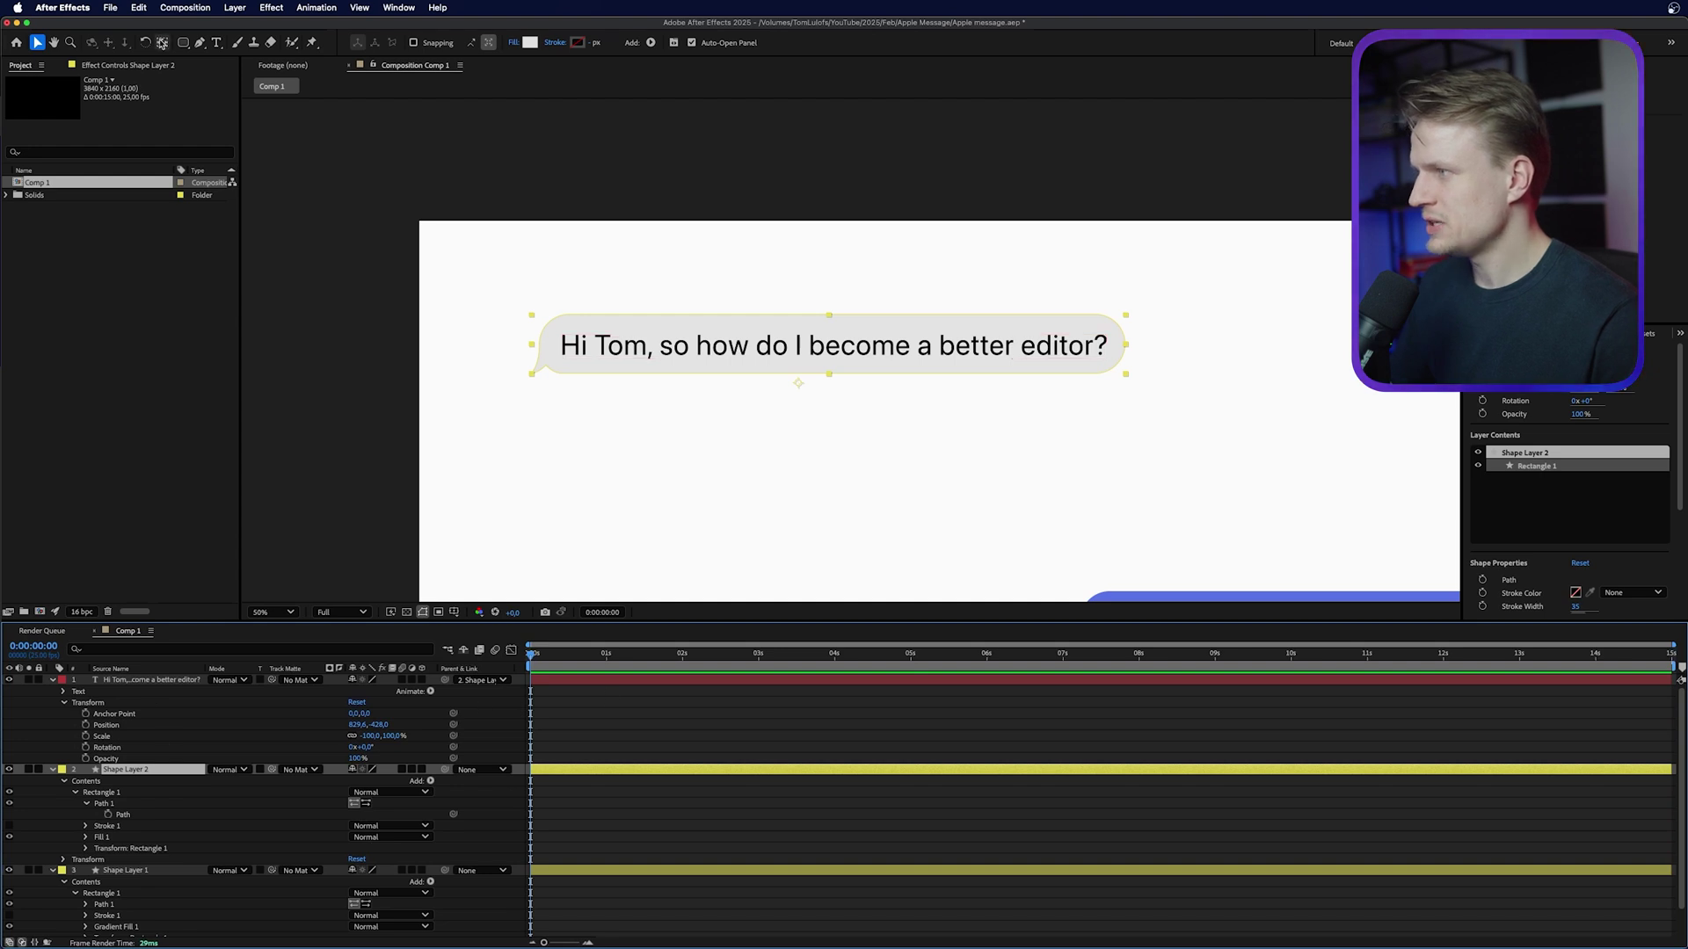
Try scaling the gray bubble around an anchor point moved below it, then undo the scale change
click(162, 42)
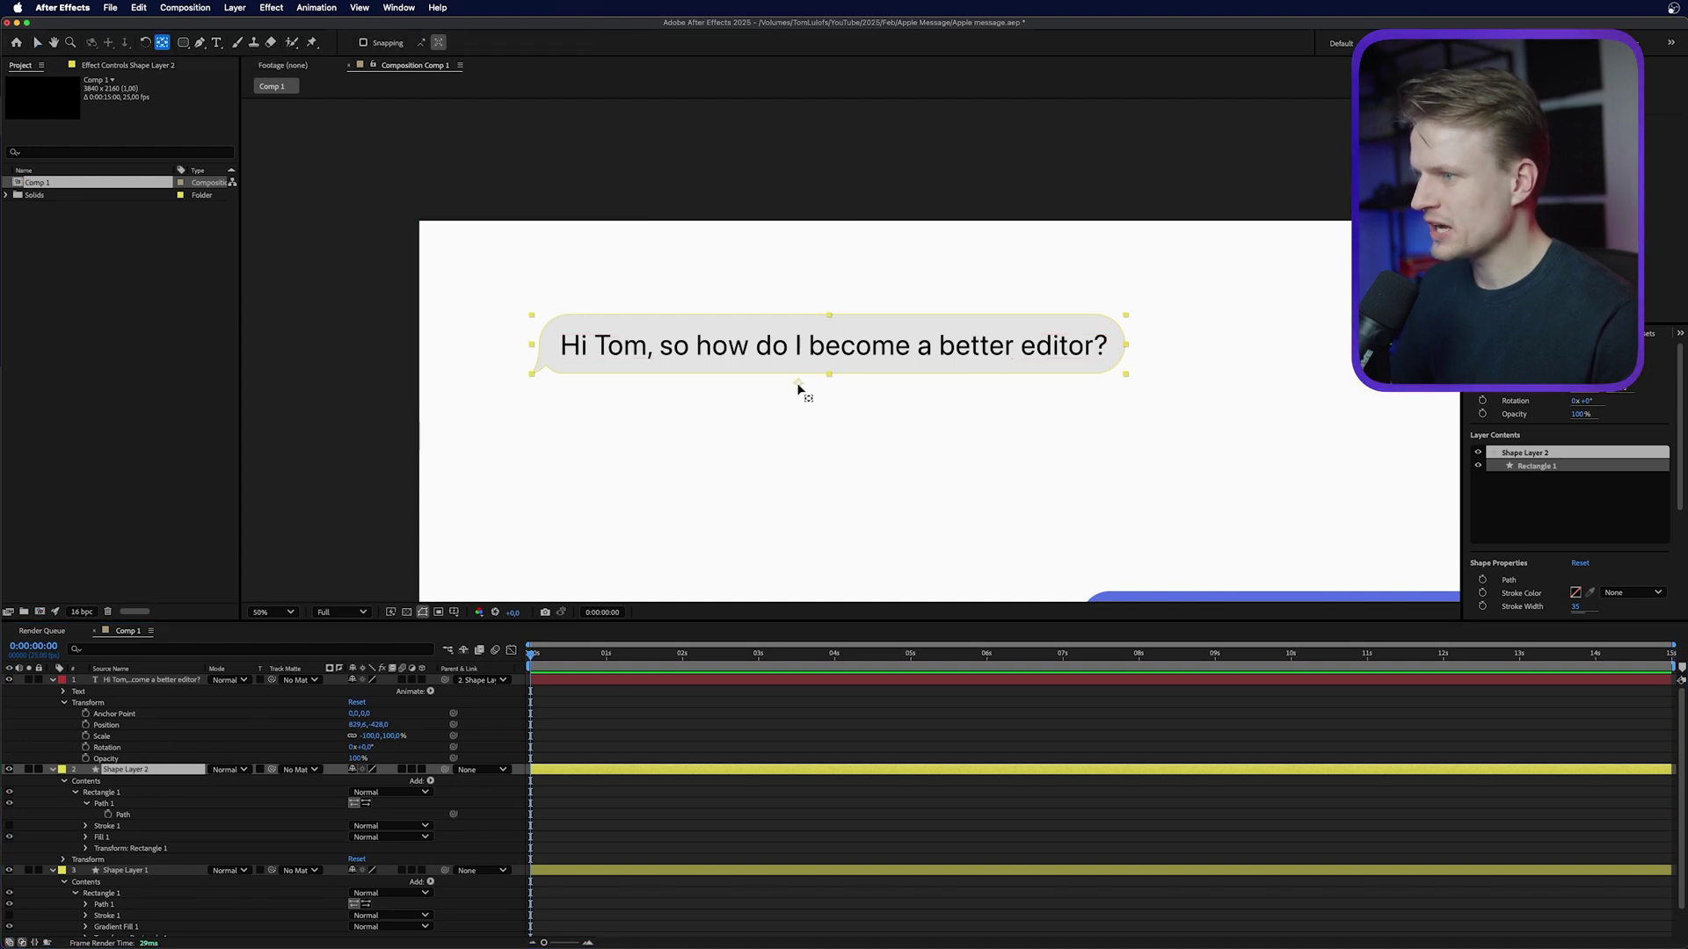
drag(798, 383, 824, 409)
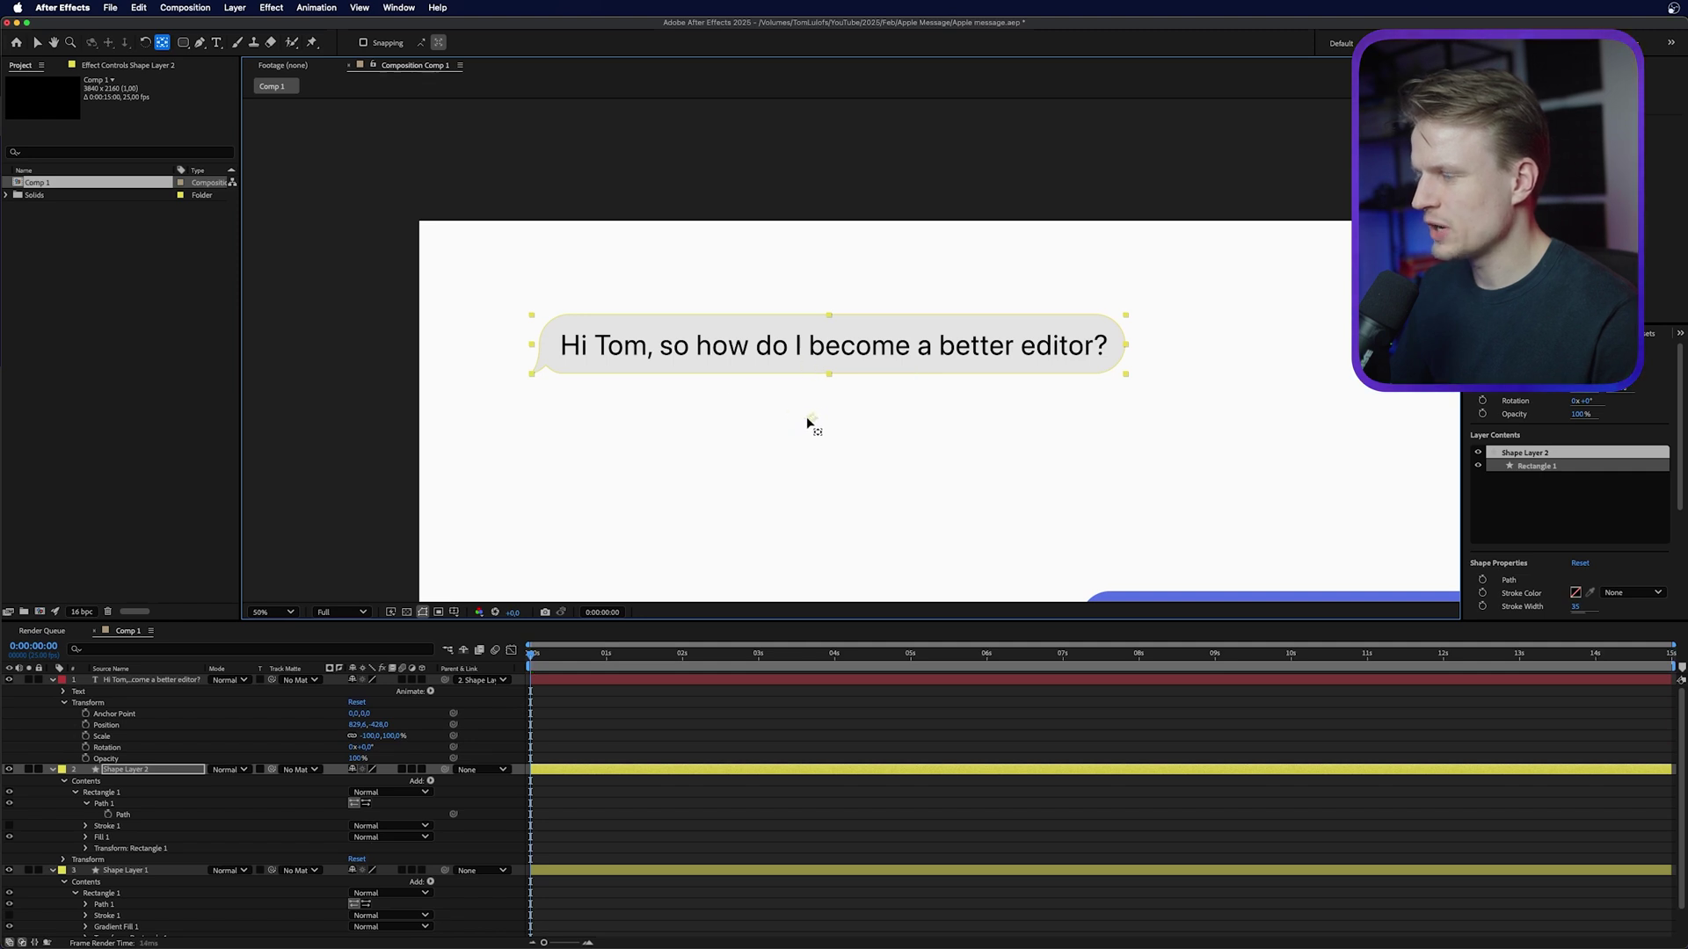
key(s)
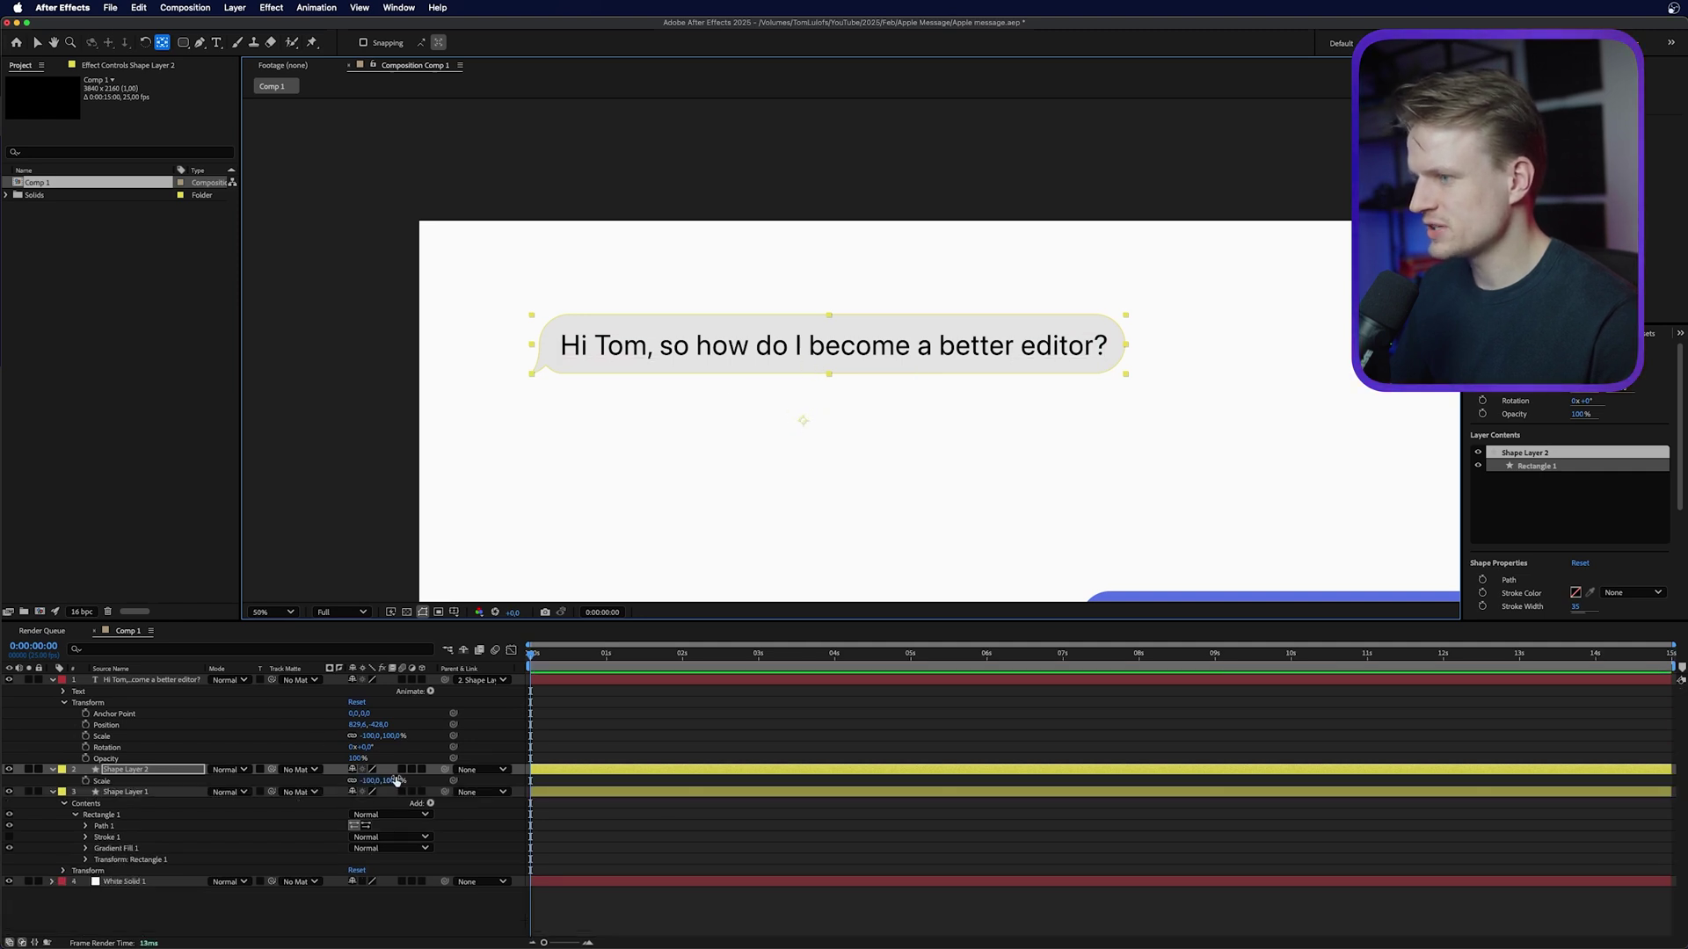
mouse_move(393, 781)
mouse_down()
mouse_move(378, 781)
mouse_move(407, 780)
mouse_up()
key(super+z)
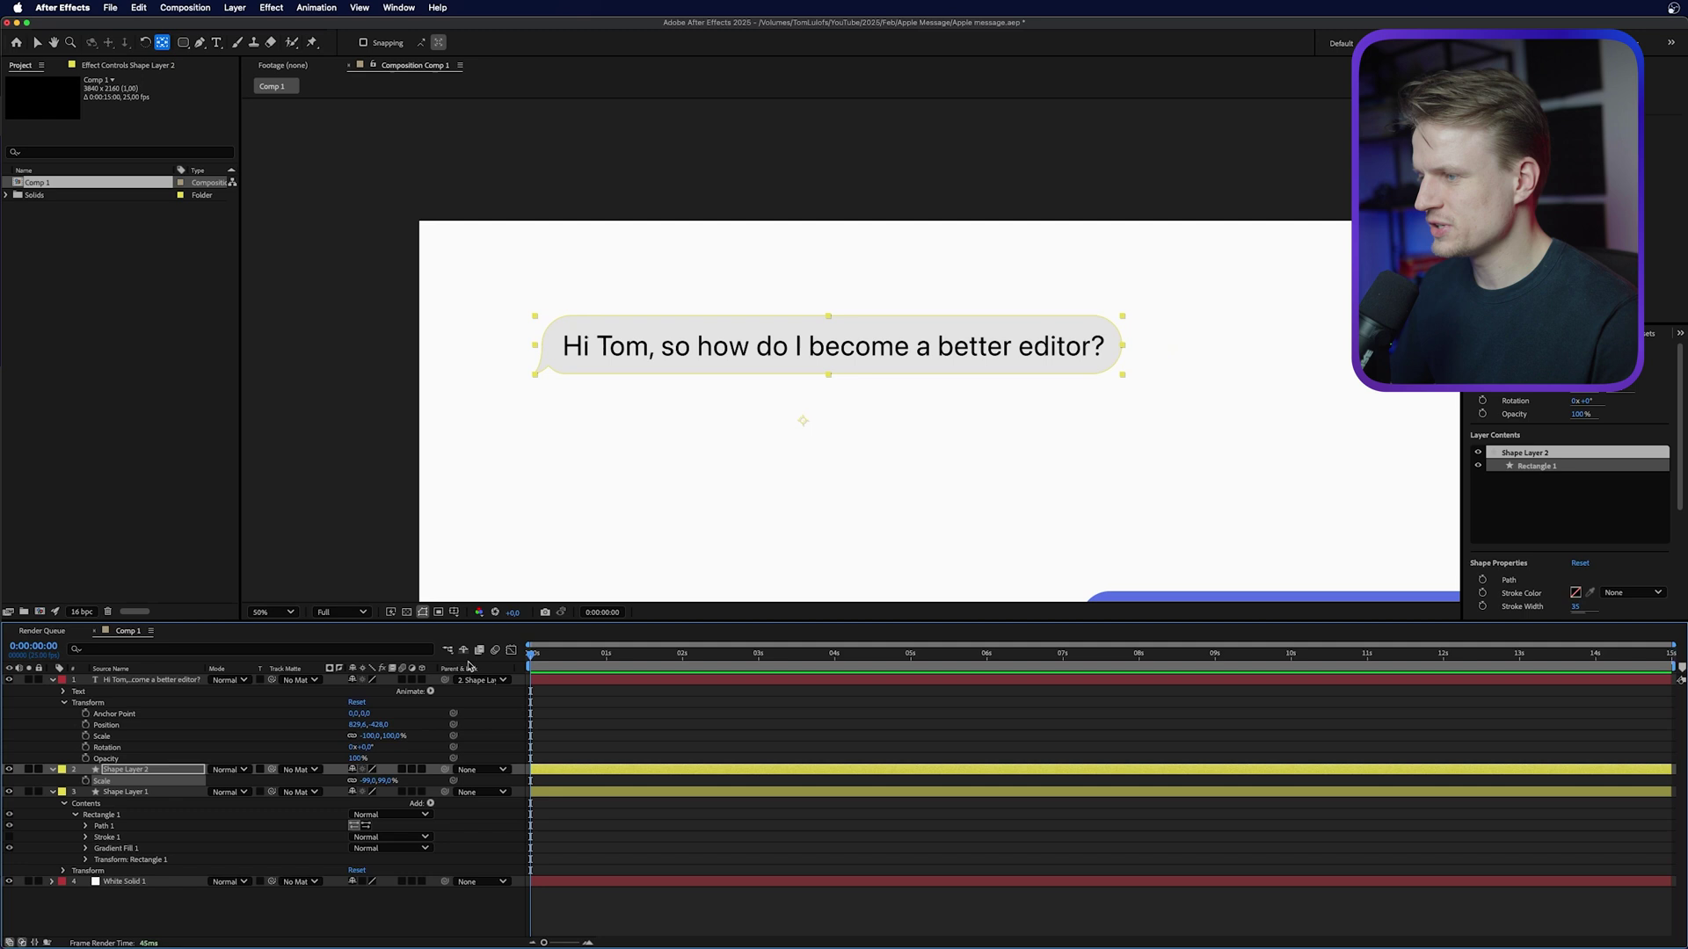
Move the gray bubble's anchor point to the tip of its tail, test the scaling and undo the test
drag(1012, 484, 1022, 567)
scroll(859, 460, up, 1)
scroll(862, 468, down, 1)
scroll(863, 466, up, 2)
scroll(876, 401, down, 2)
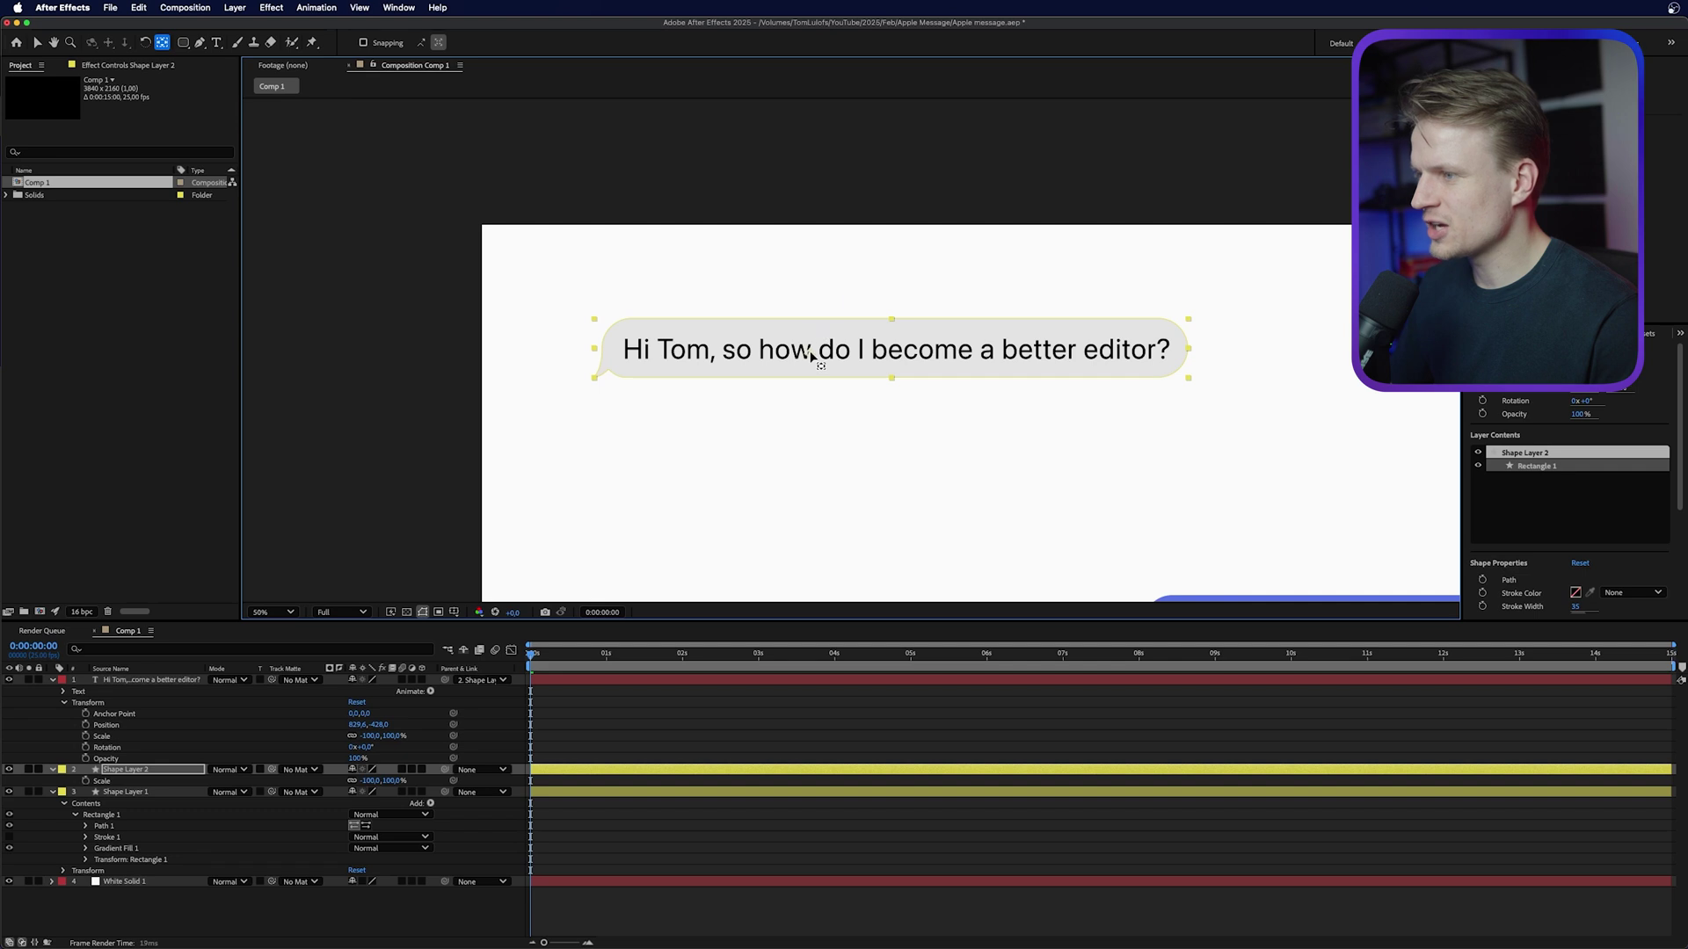
drag(719, 309, 686, 380)
drag(833, 383, 596, 379)
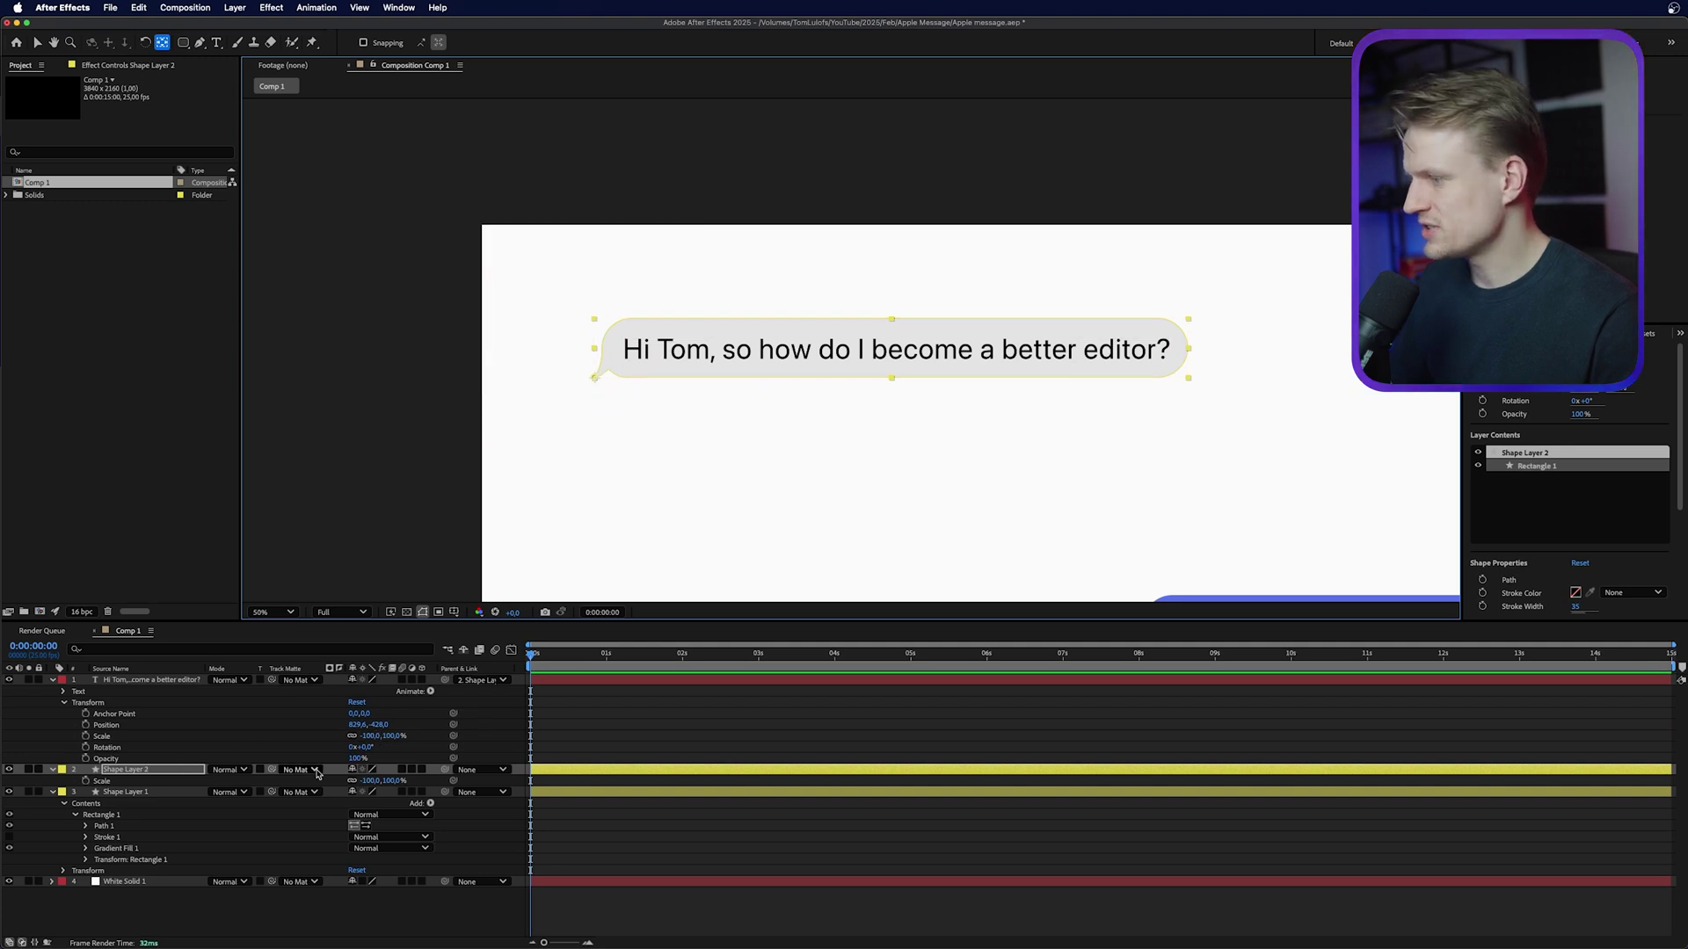
mouse_move(394, 785)
mouse_down()
mouse_move(343, 782)
mouse_move(414, 782)
mouse_up()
key(super+z)
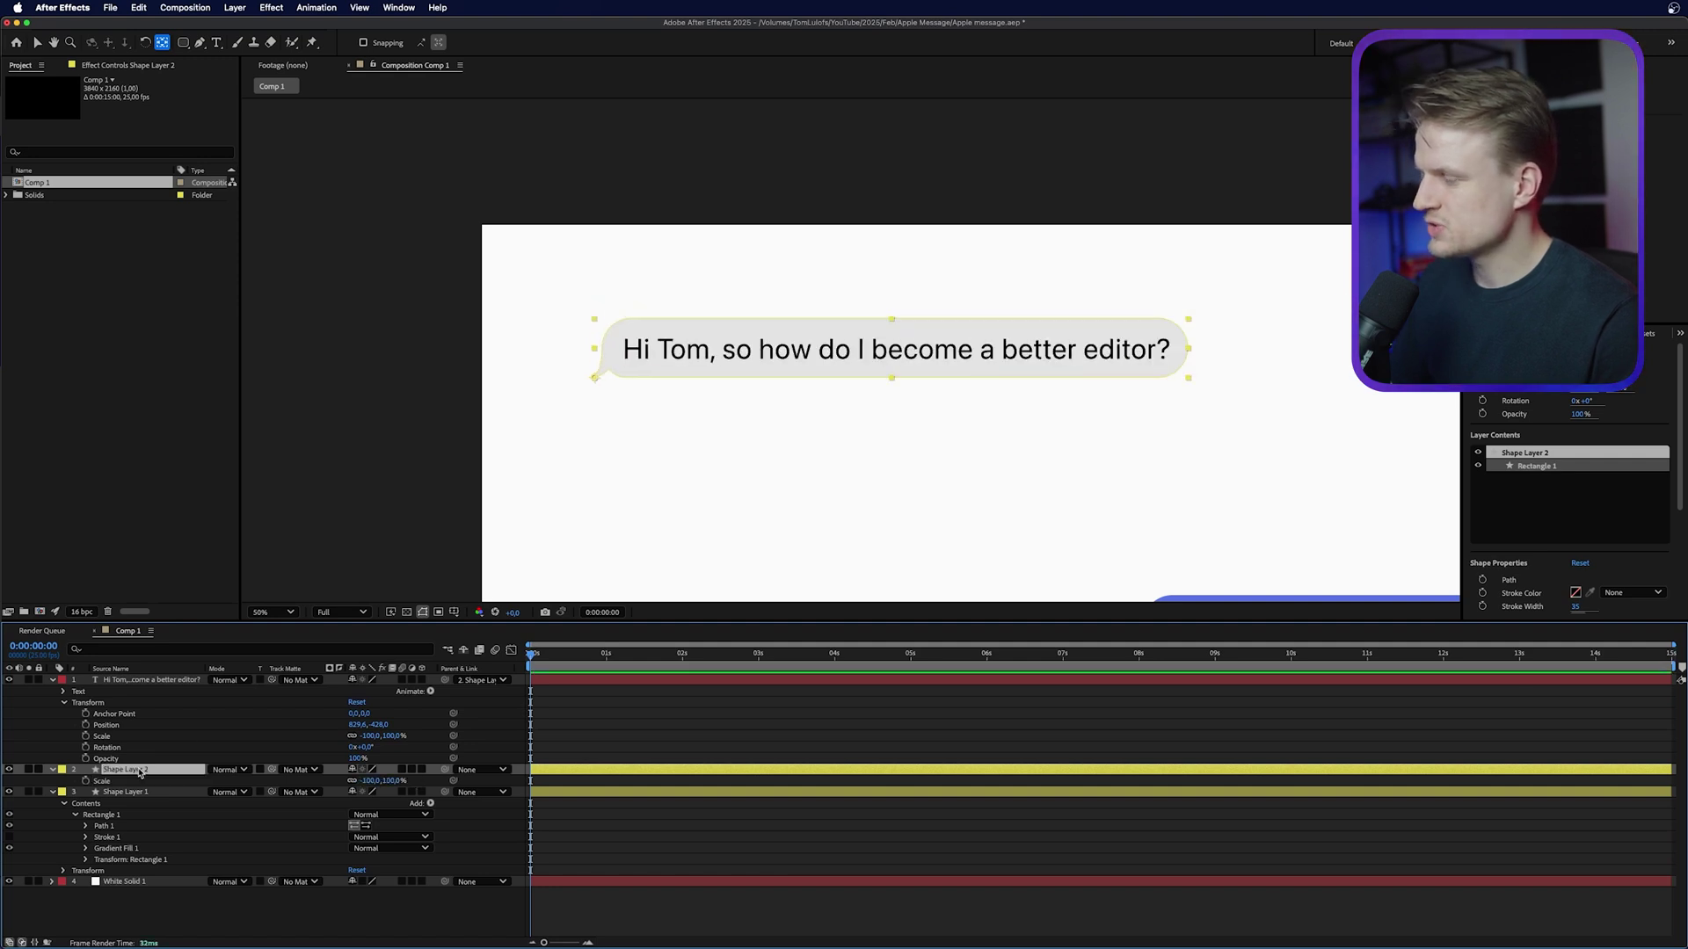
Animate the gray bubble's scale from 0% at the start to its full size at 0:00:01:09
key(s)
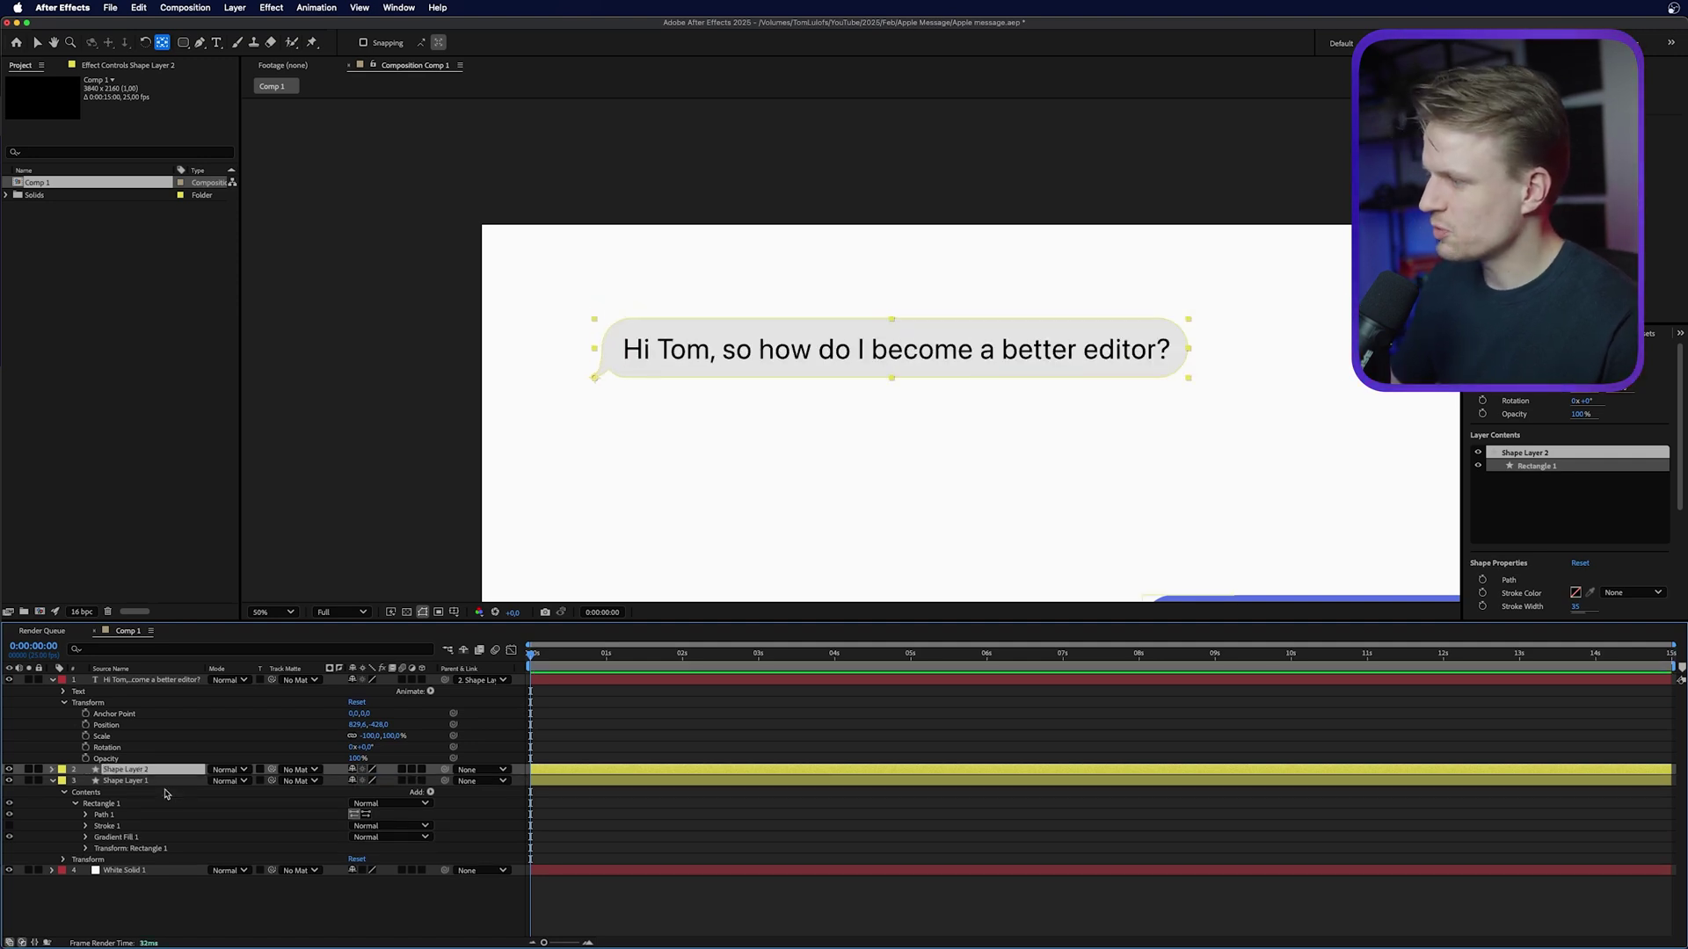
key(s)
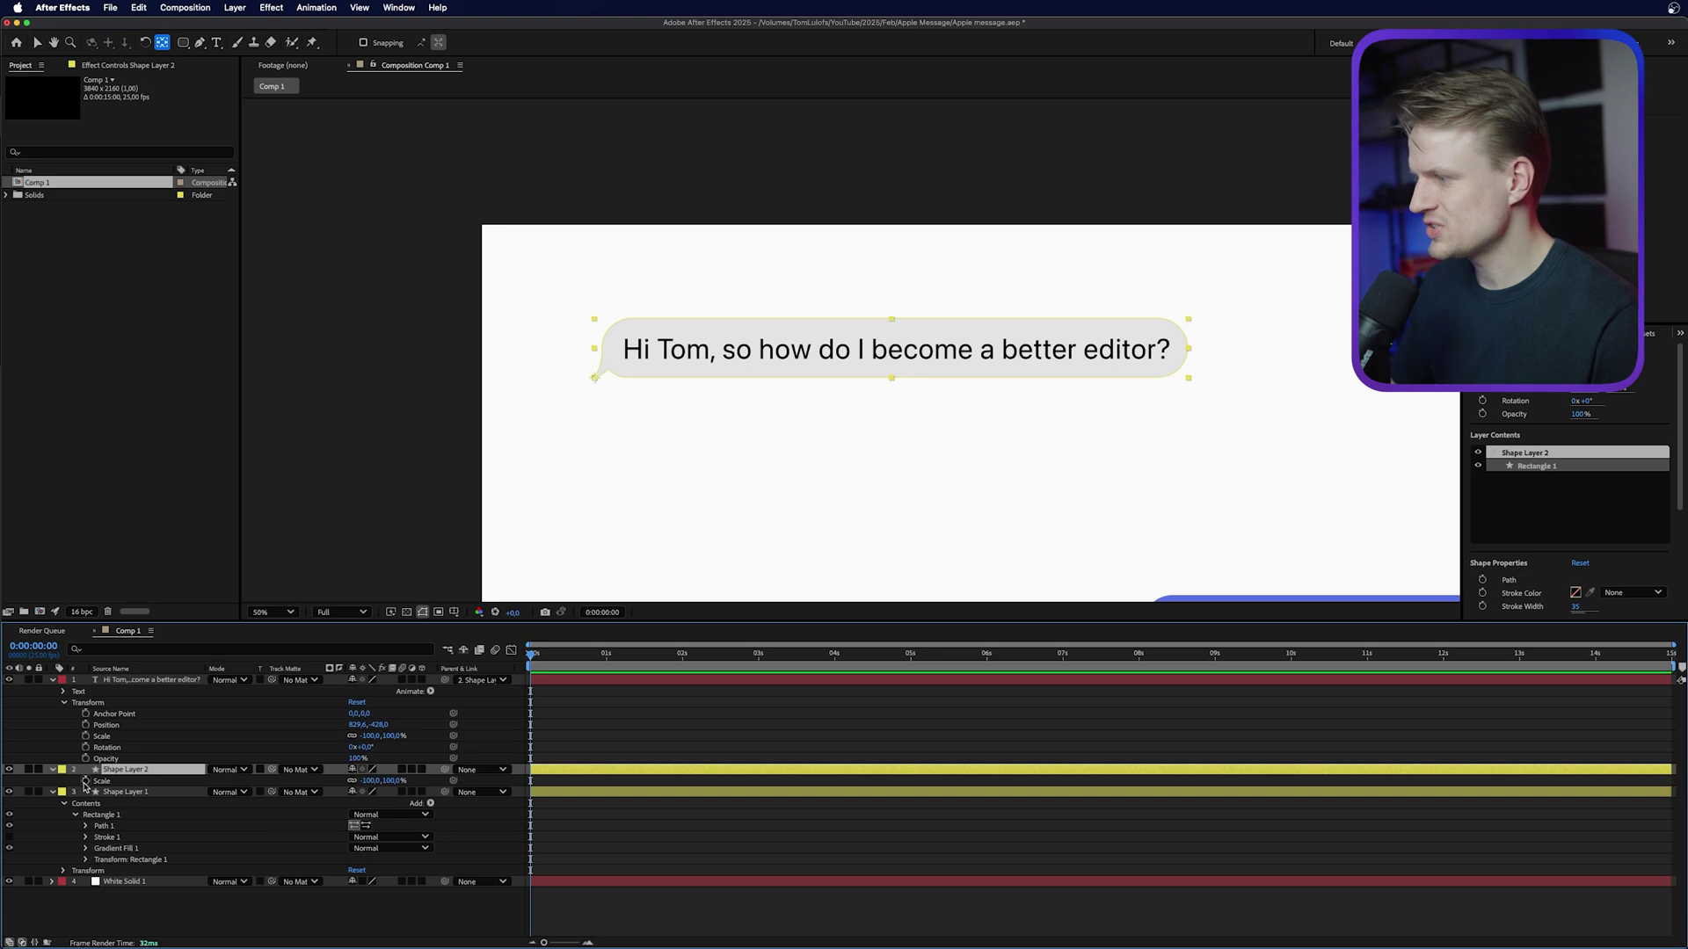
click(85, 781)
drag(531, 781, 635, 793)
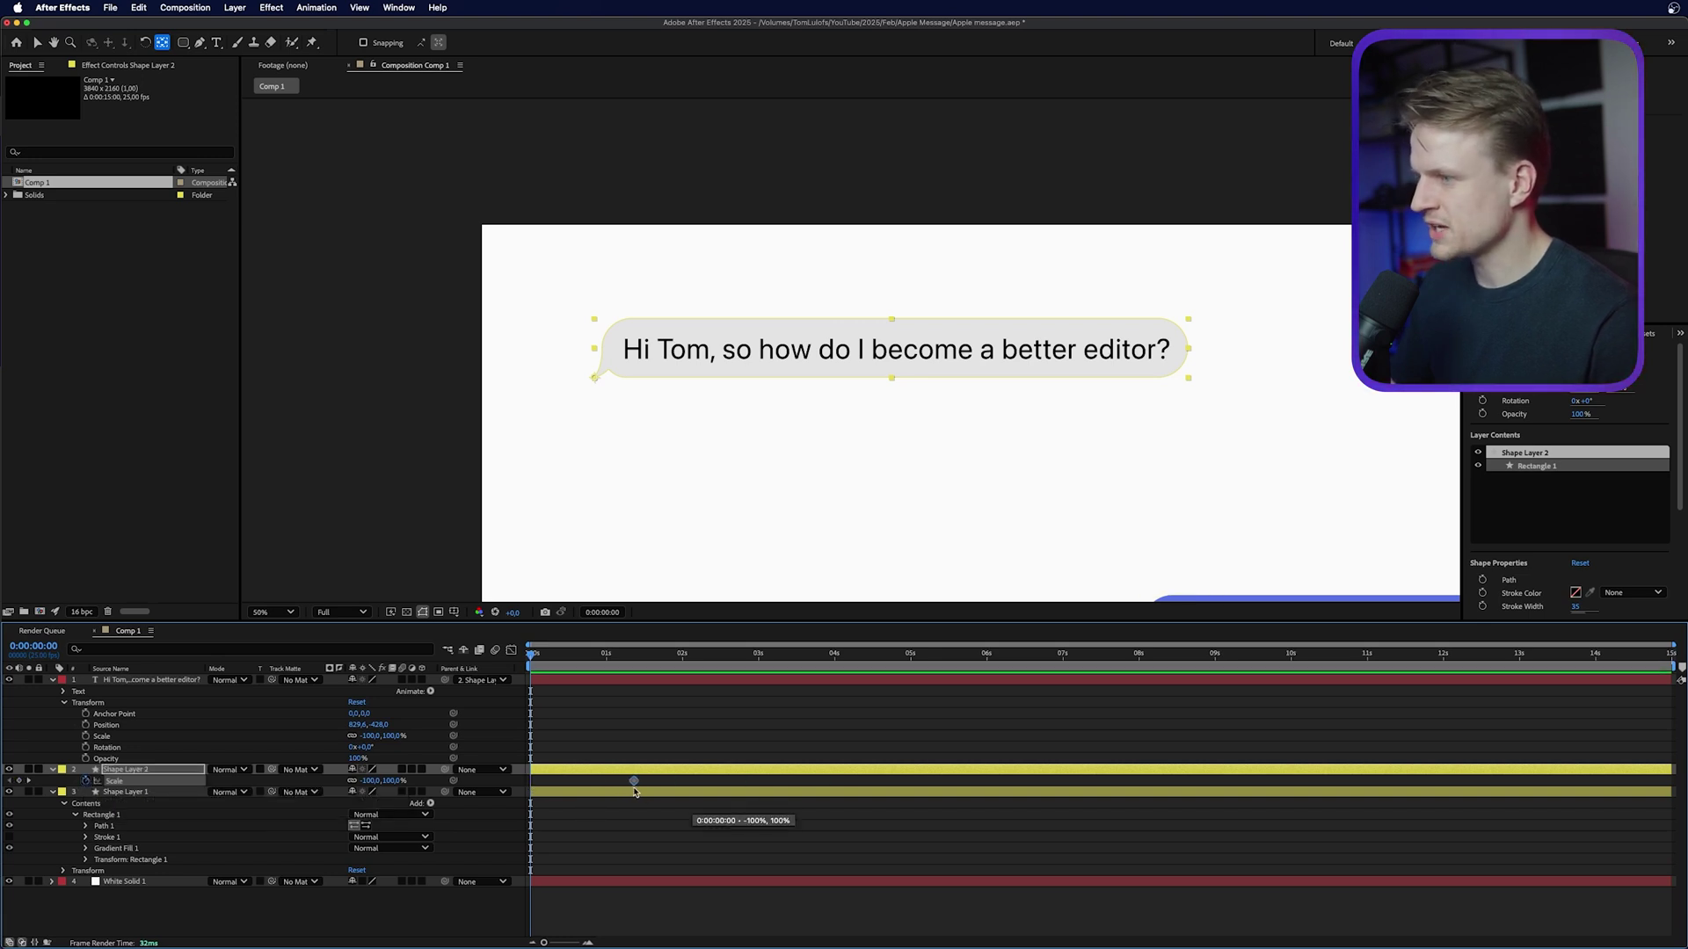
click(398, 781)
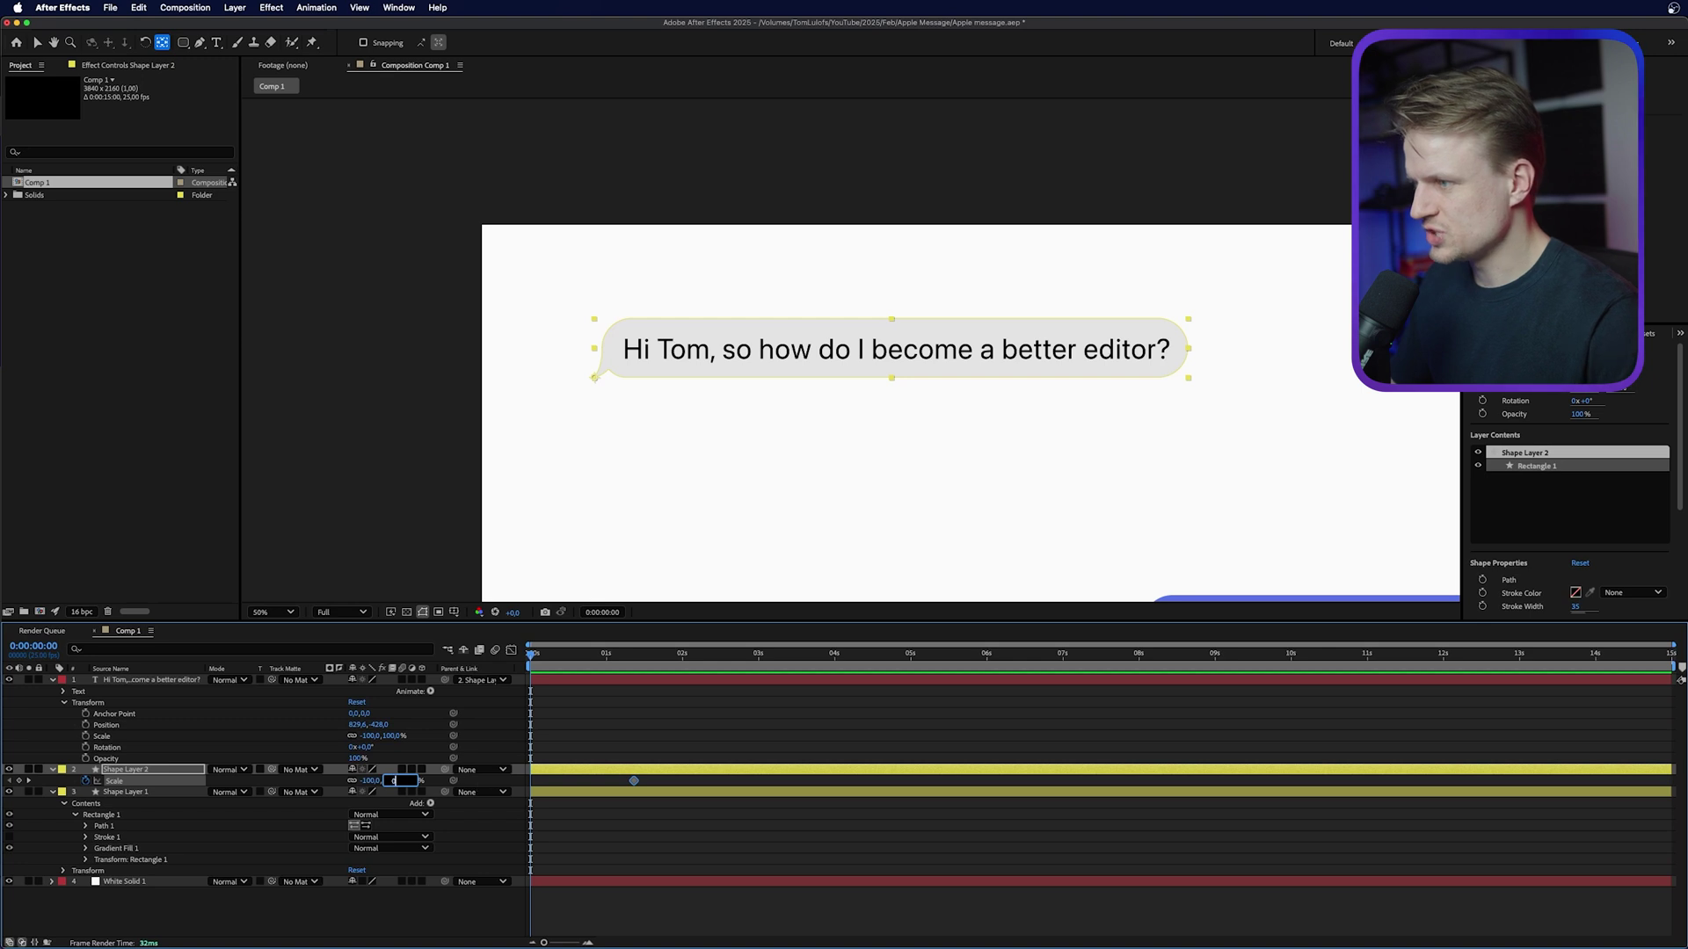
text(0)
key(Return)
drag(535, 654, 633, 654)
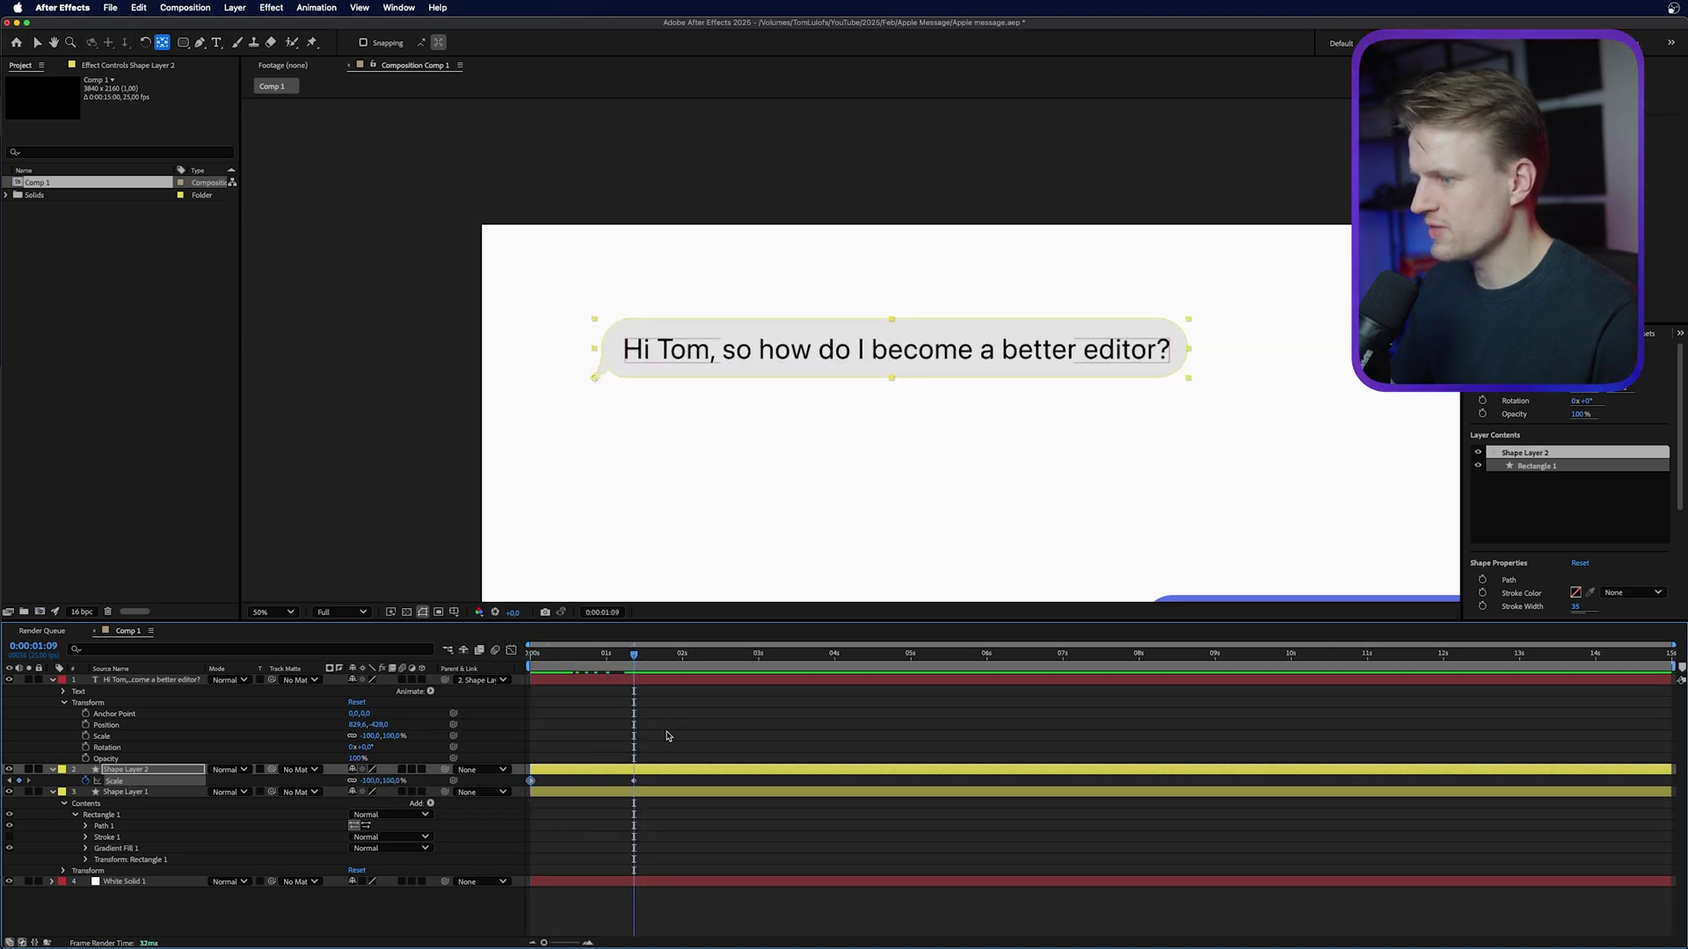
Apply Easy Ease to both of the gray bubble's scale keyframes
drag(664, 778, 528, 791)
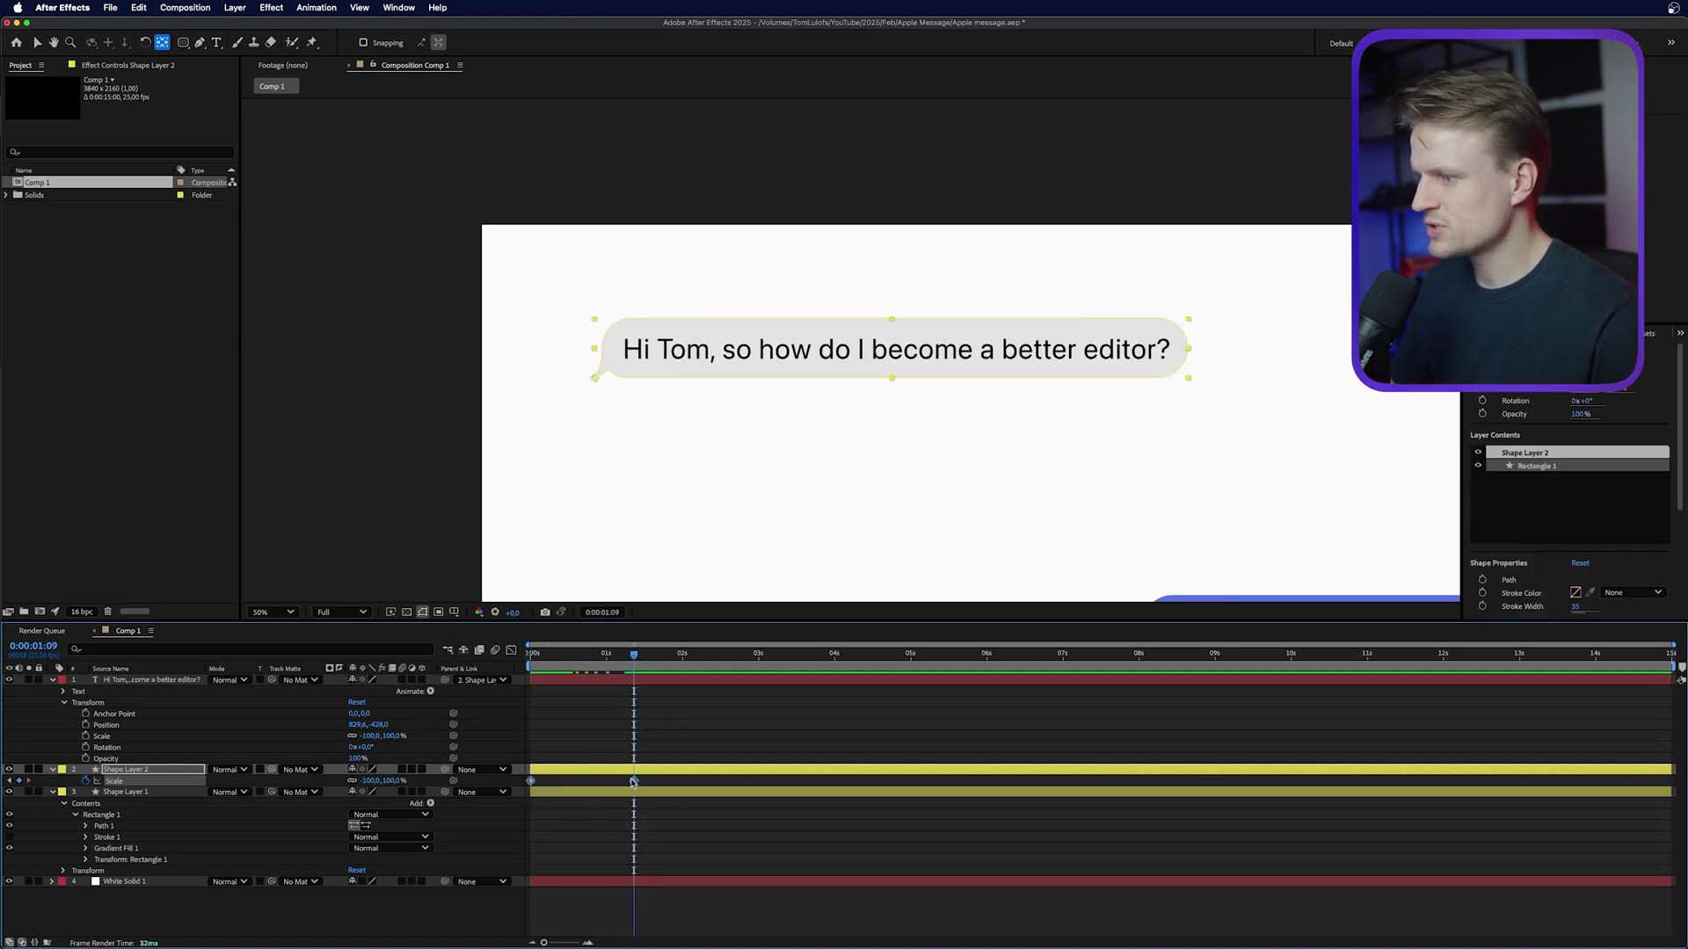
right_click(634, 781)
mouse_move(691, 935)
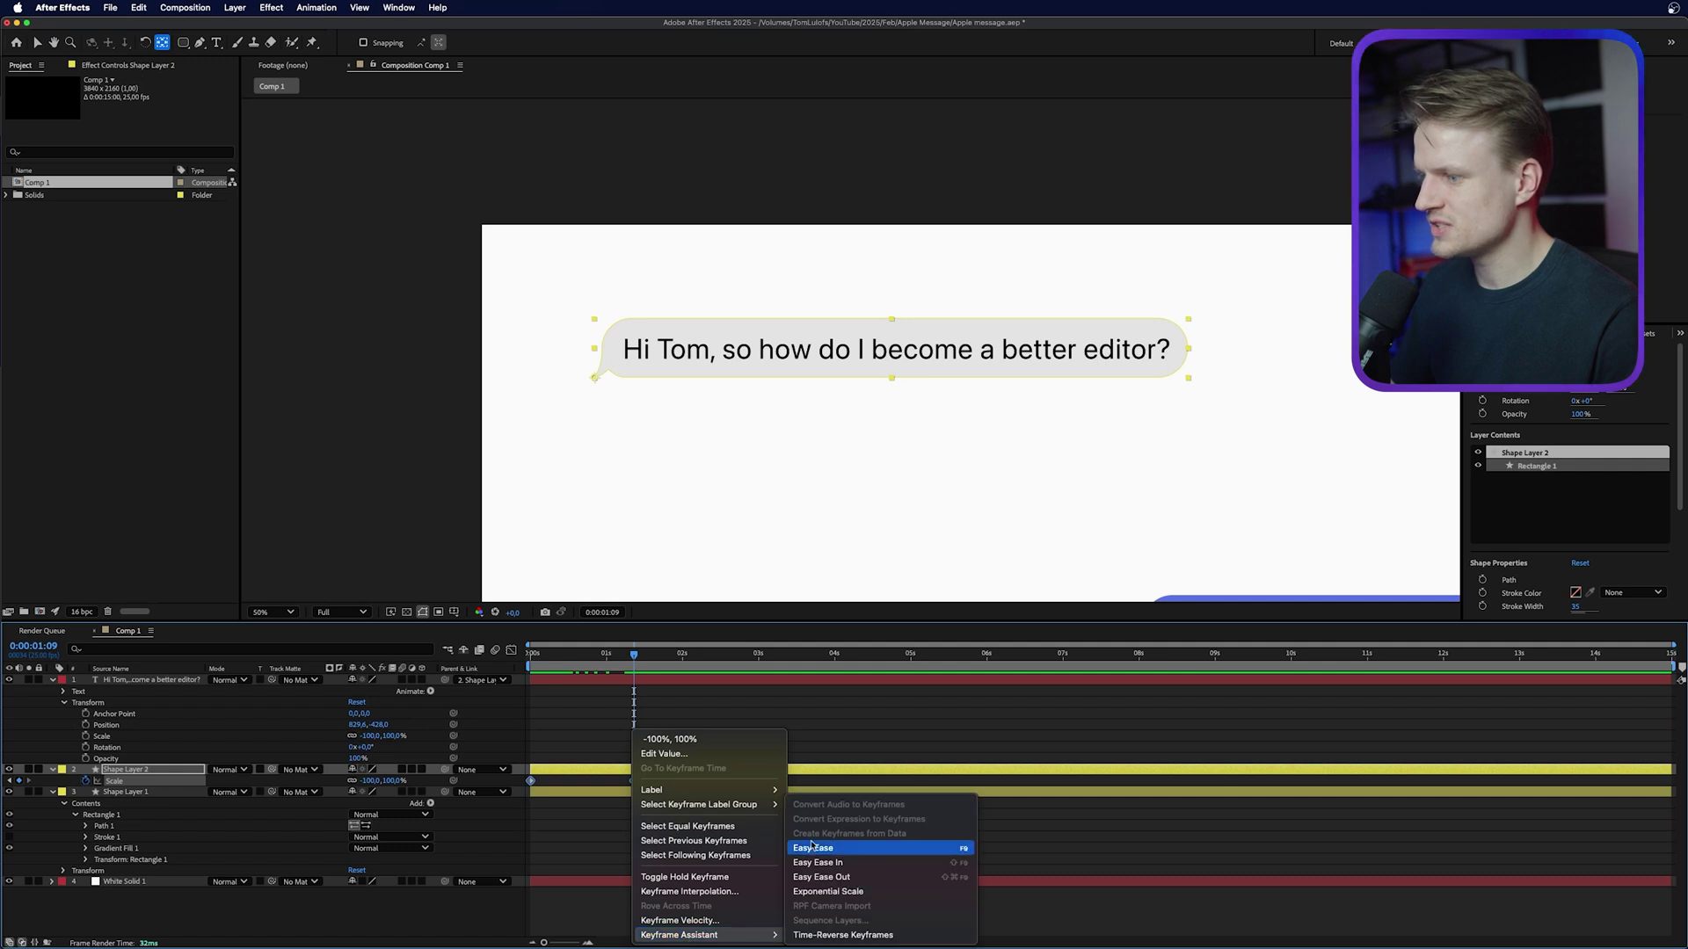
click(967, 850)
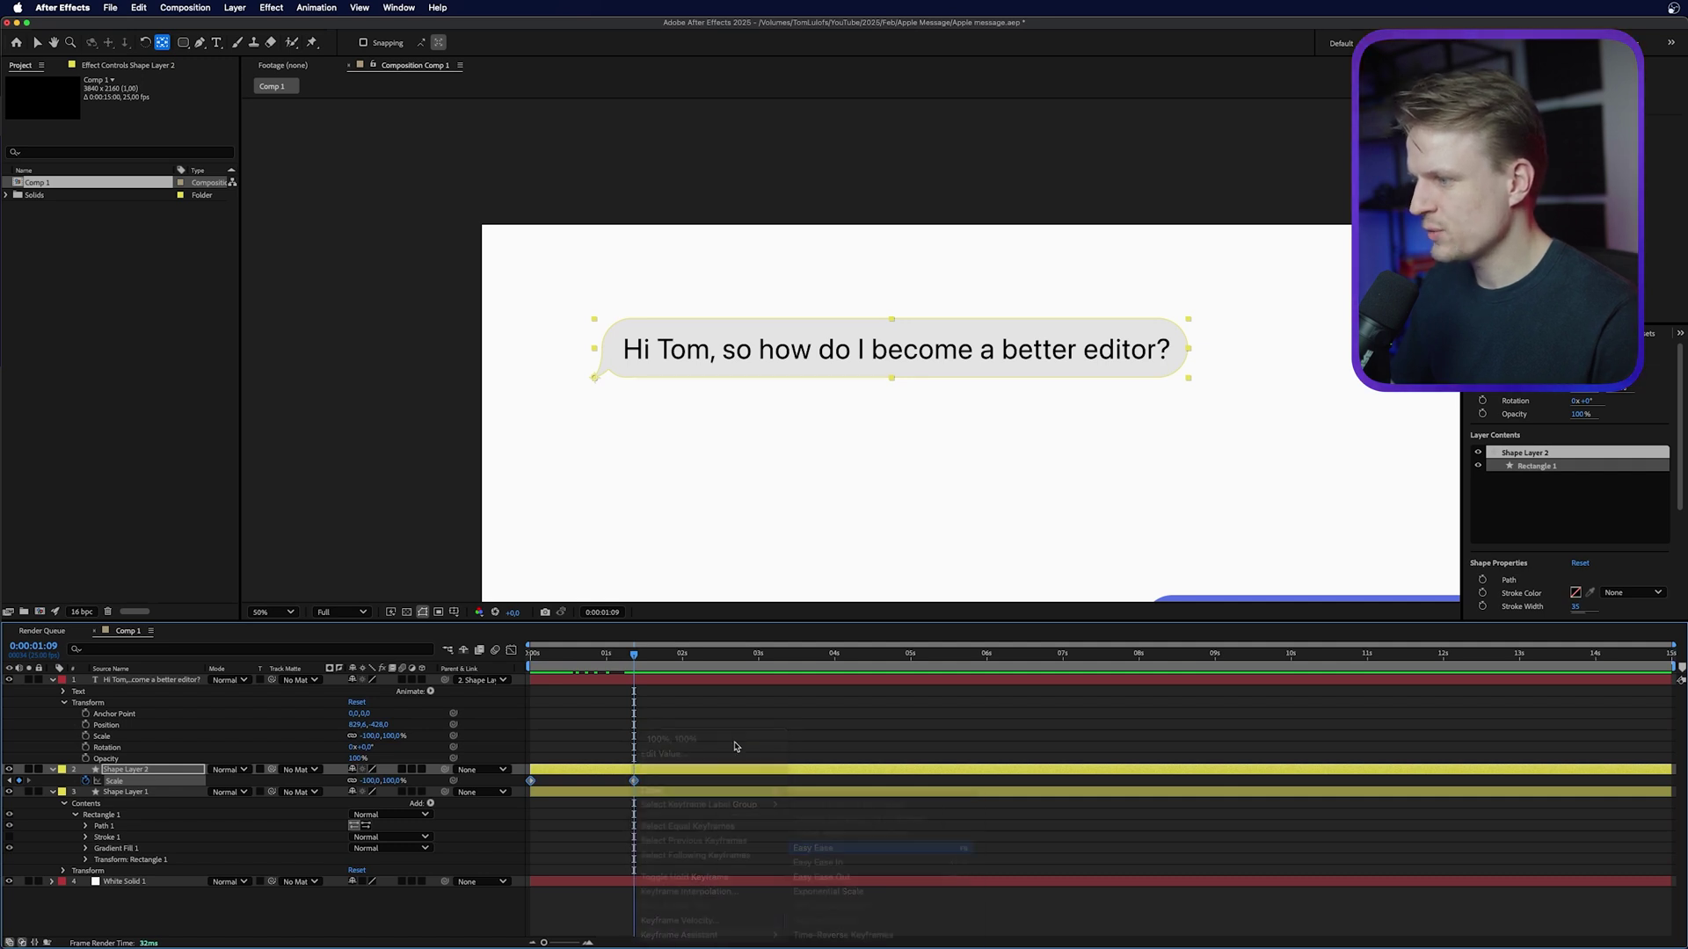
Lengthen the last scale keyframe's incoming ease in the speed graph and play back the animation from the start
click(511, 649)
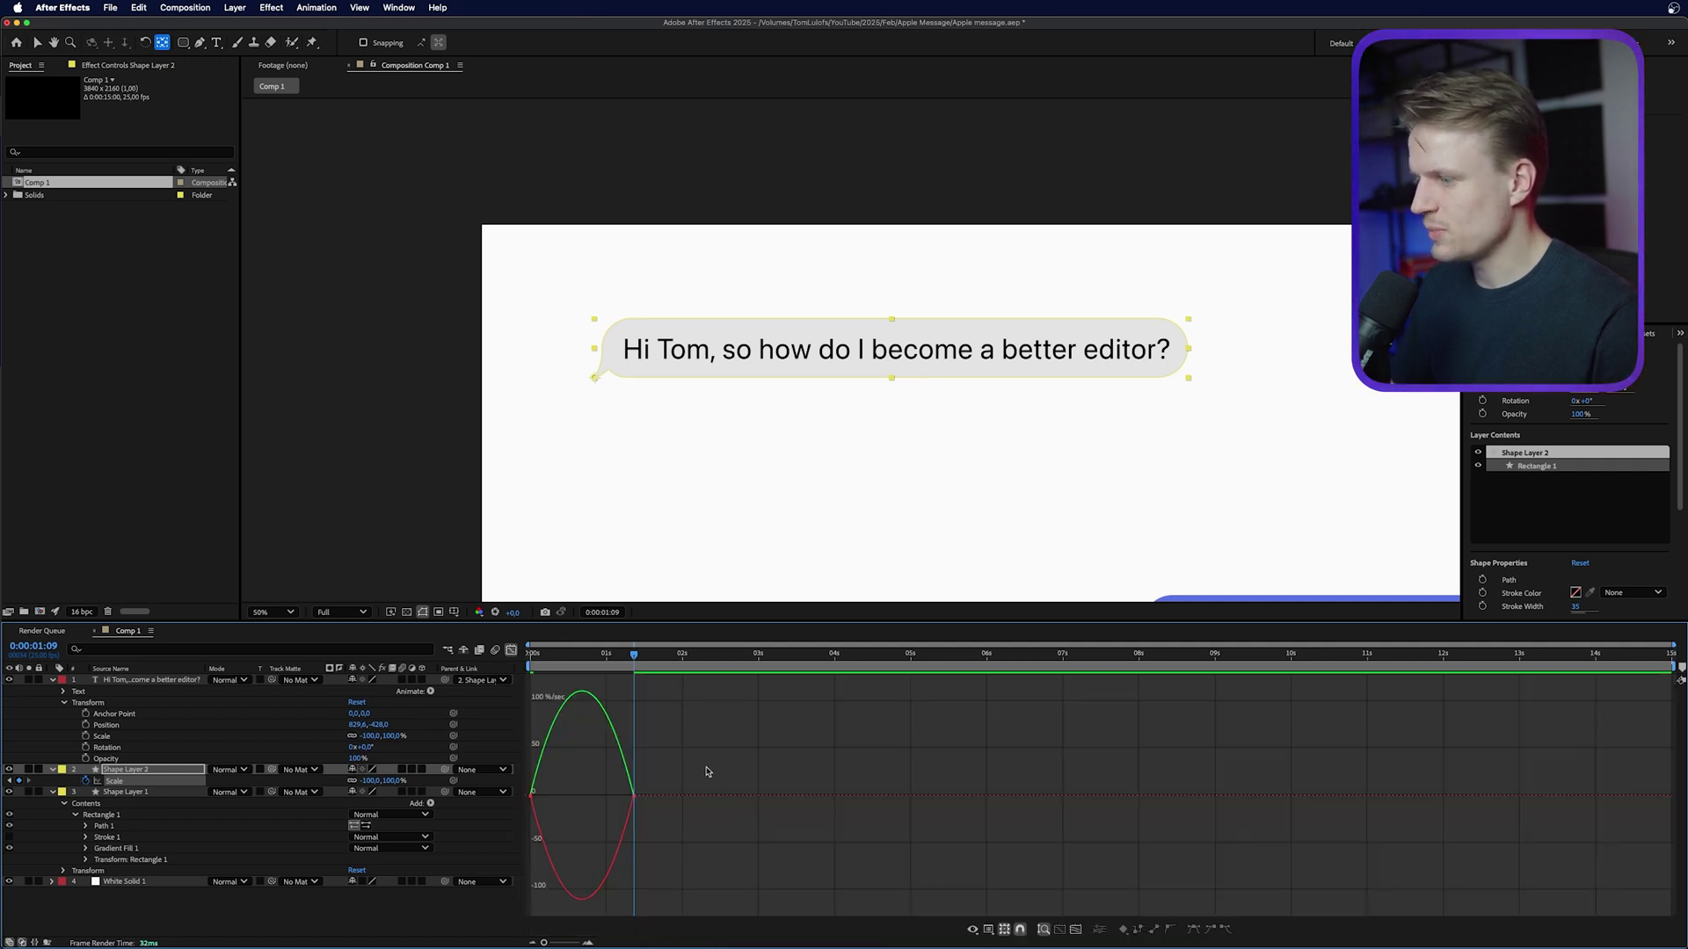
drag(701, 754, 594, 862)
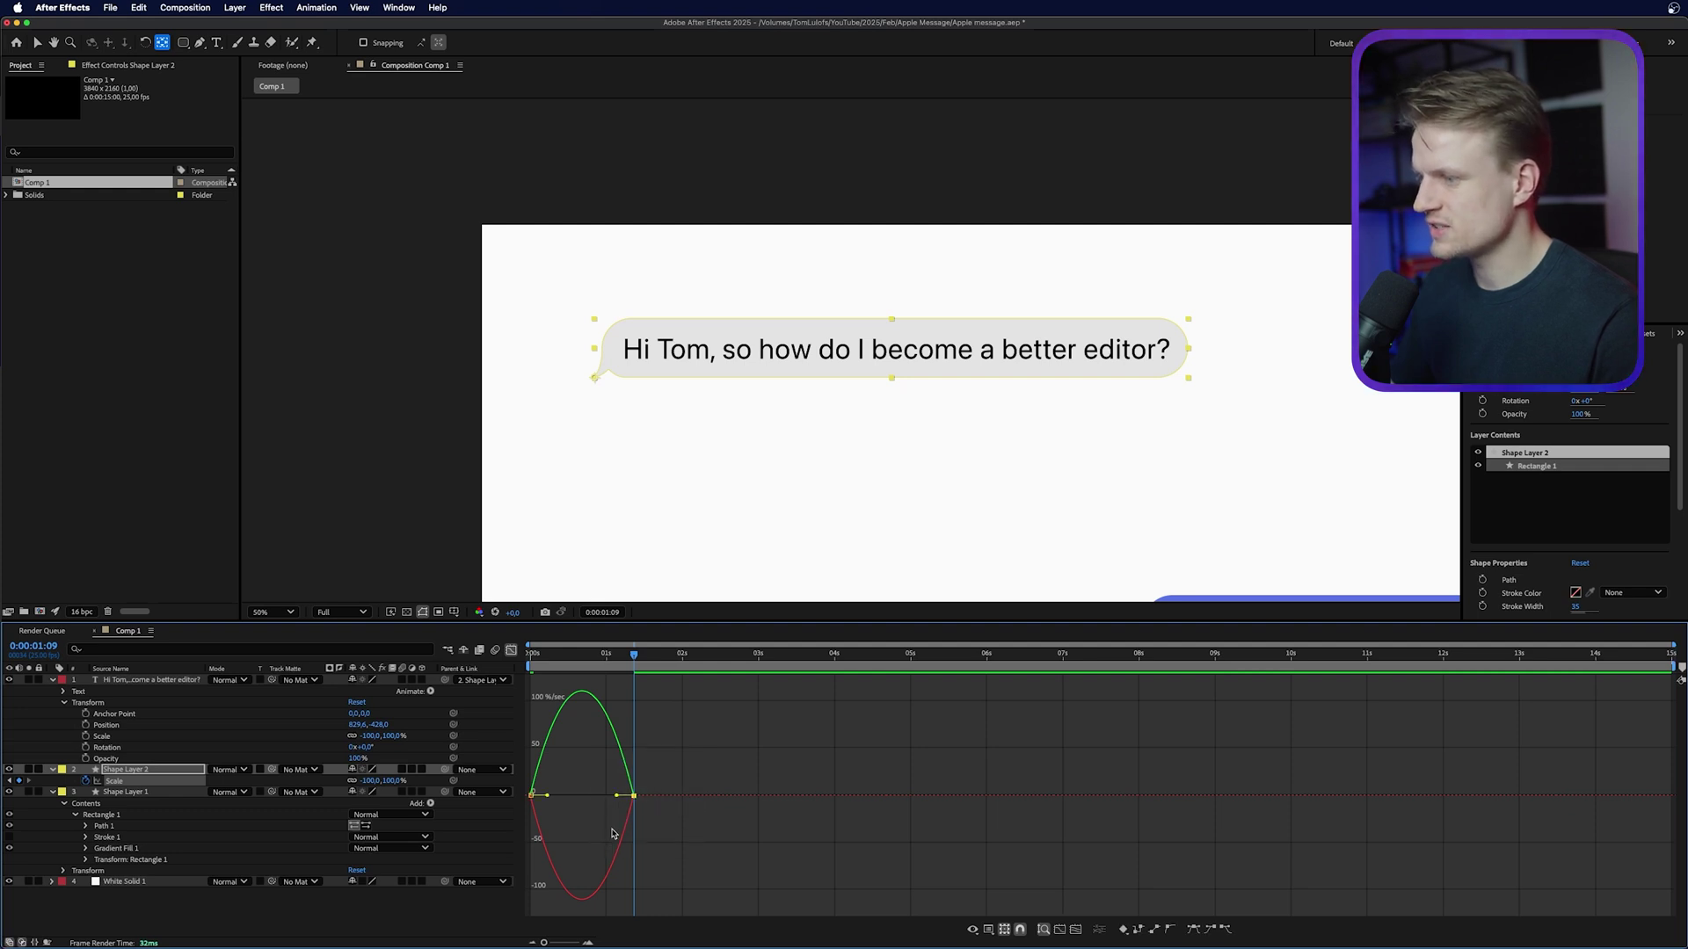
drag(618, 797, 571, 799)
drag(538, 655, 529, 655)
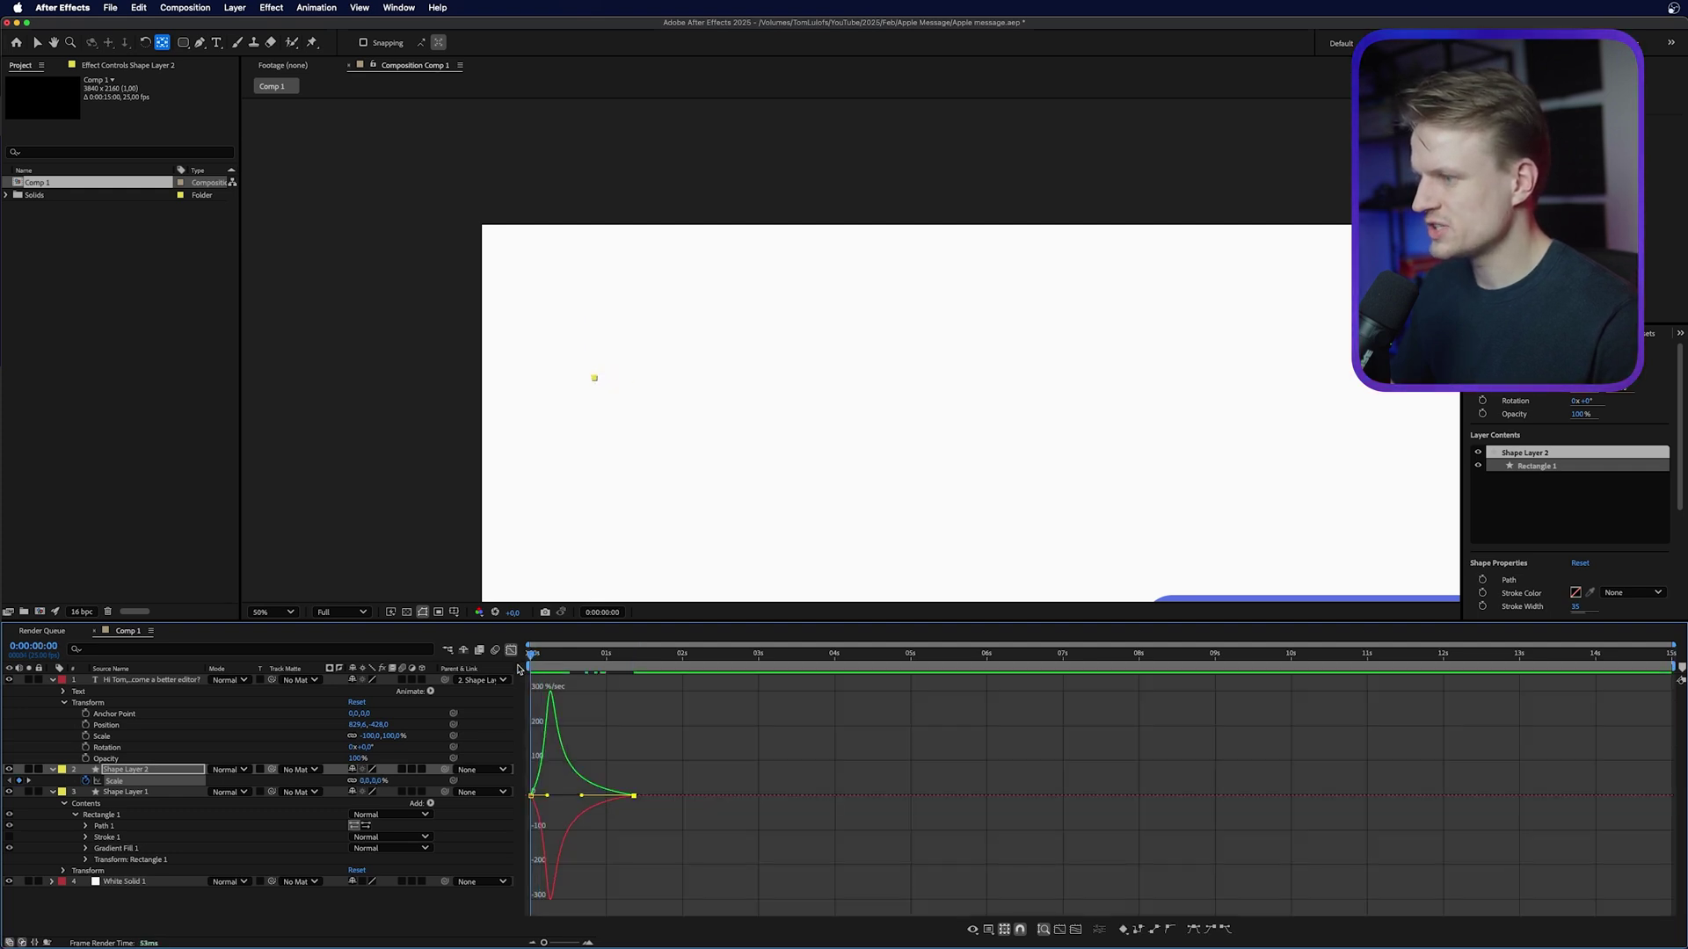
key(space)
key(space)
key(space)
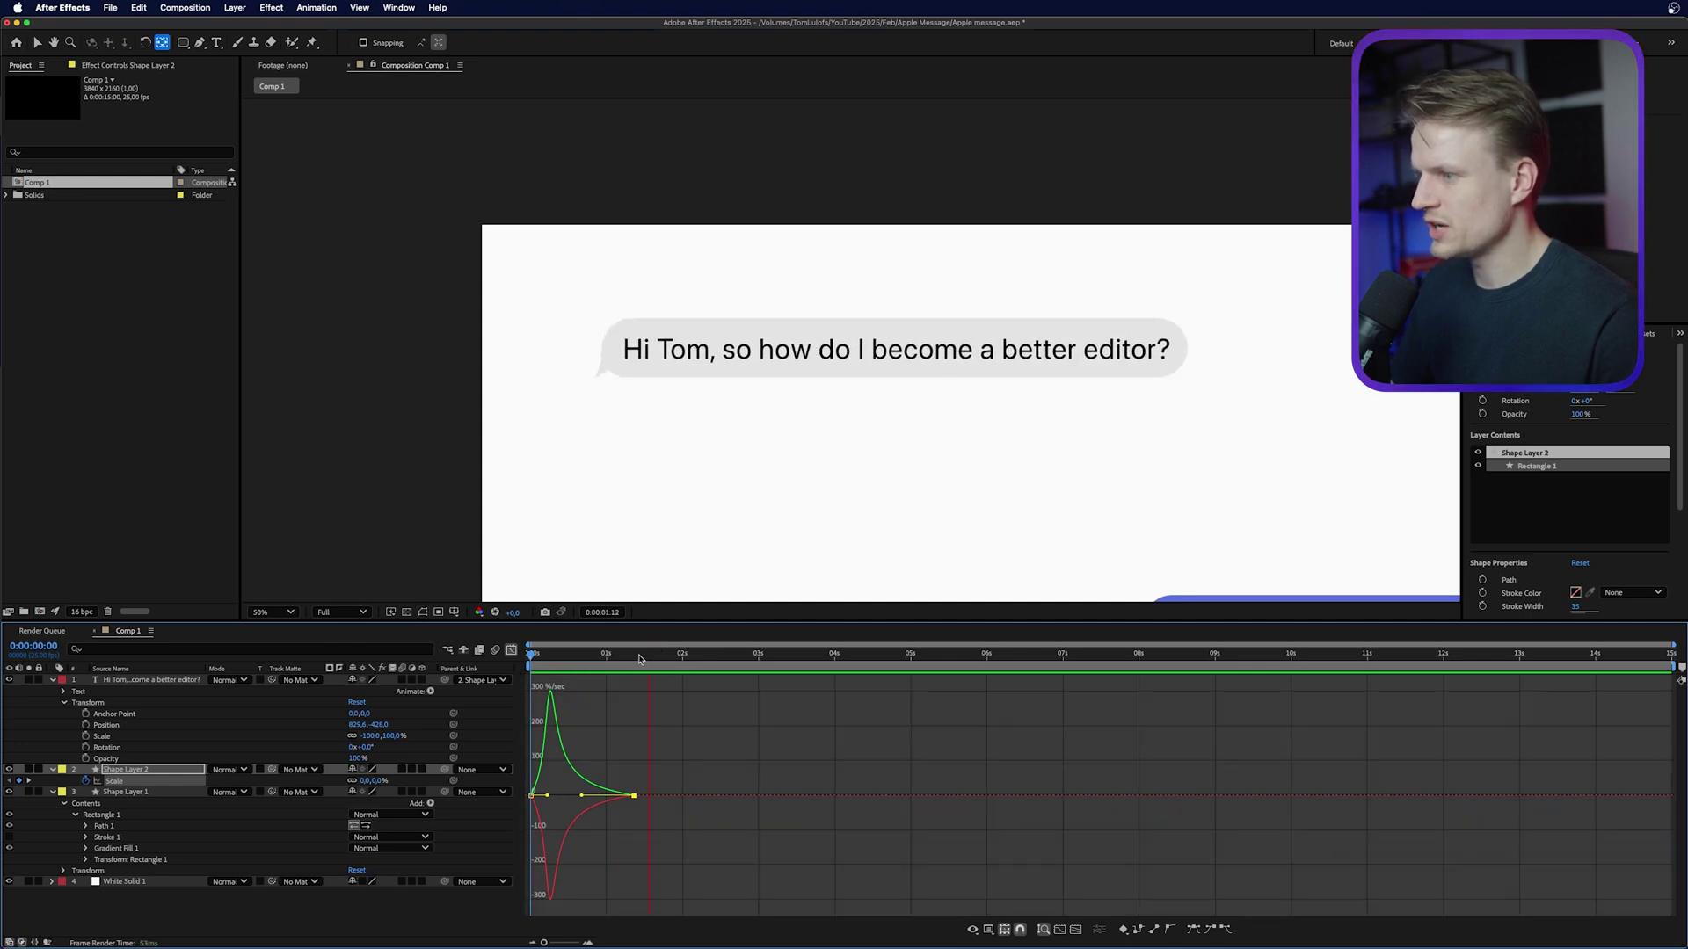
Shorten the first scale keyframe's outgoing ease, leave the graph and move the last keyframe earlier to about one second
key(space)
key(space)
key(space)
drag(548, 796, 538, 796)
key(shift+F3)
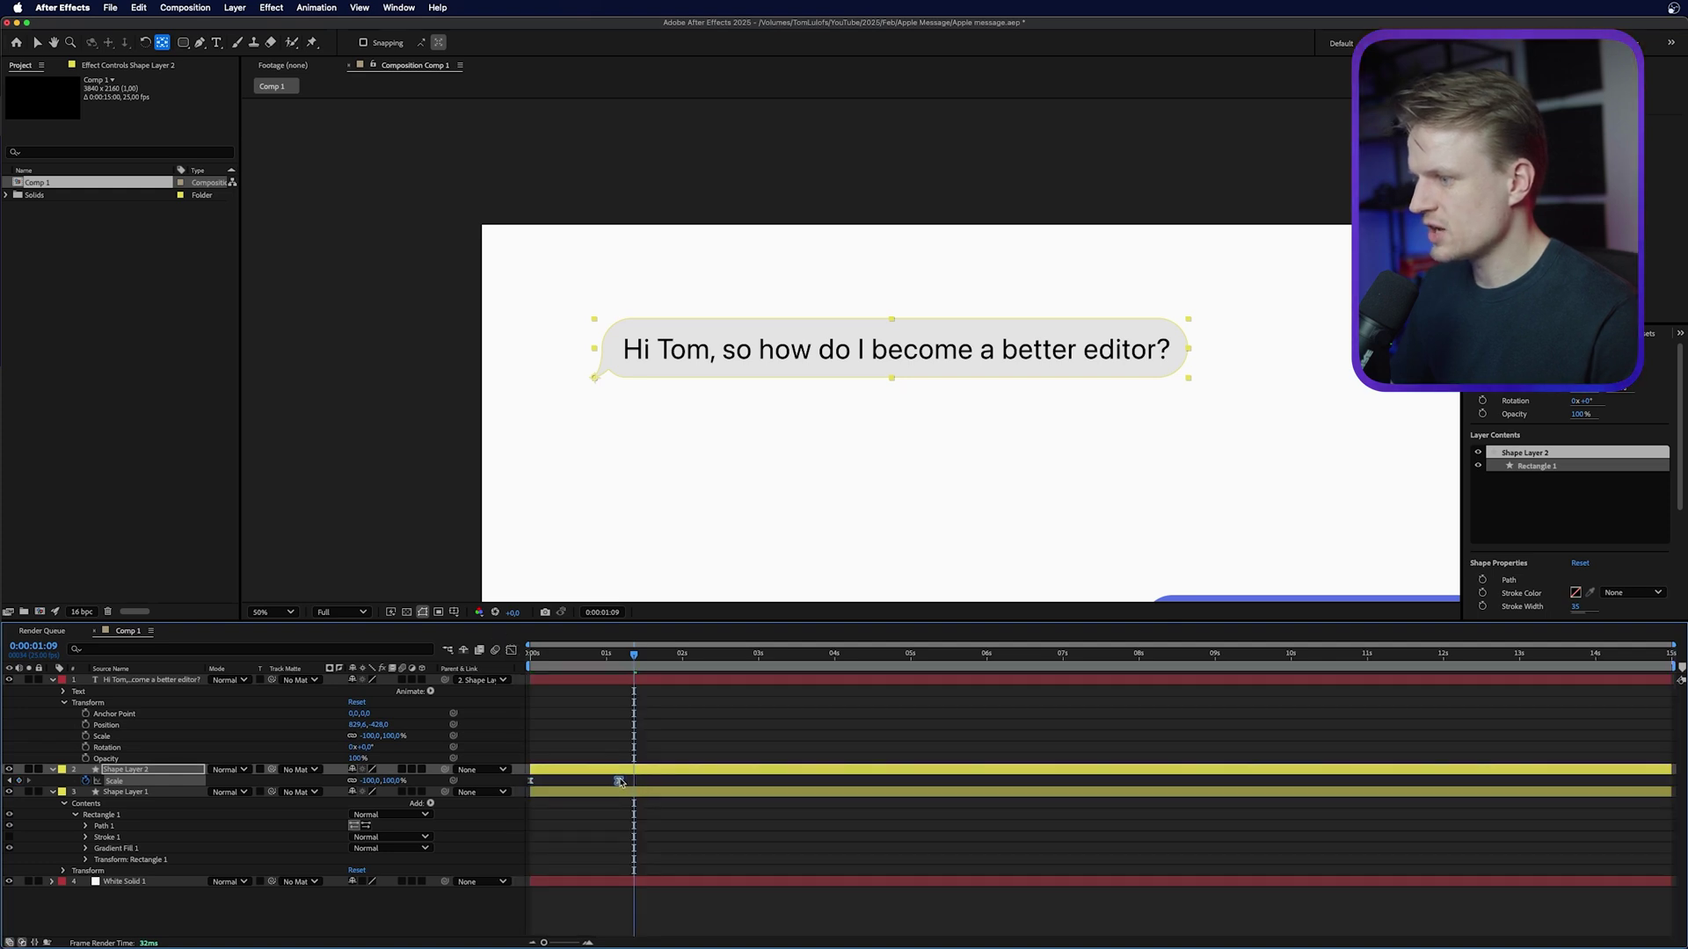
Enable motion blur for the gray bubble and message text layers and preview the animation from the start
key(Home)
click(401, 770)
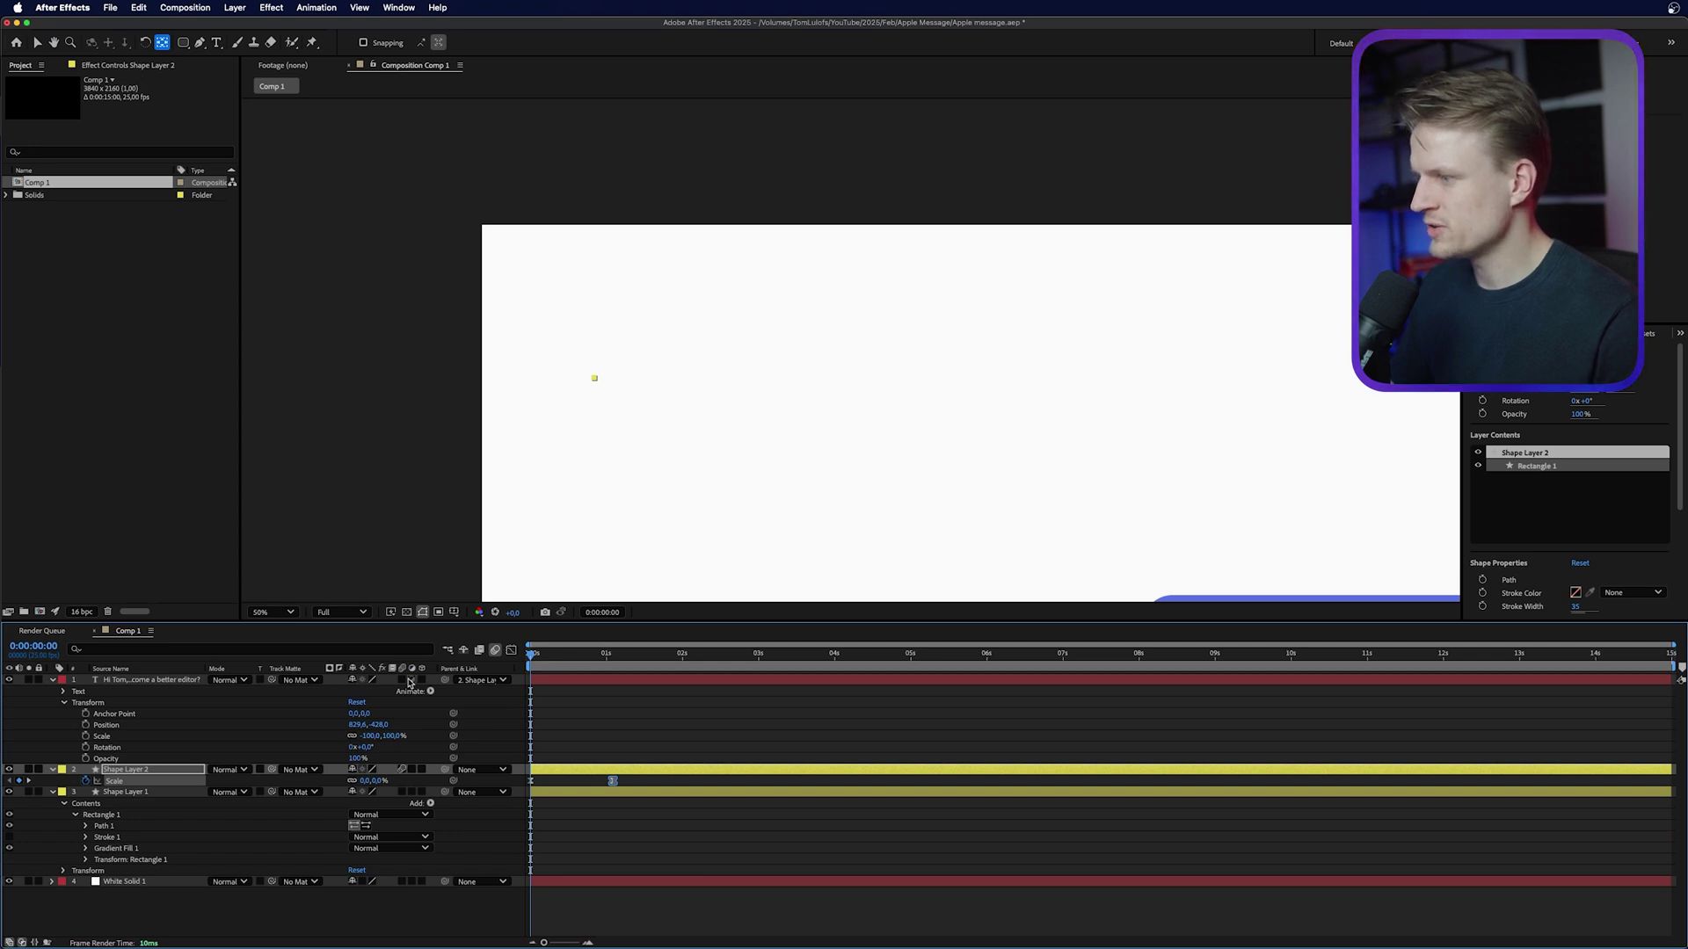
key(space)
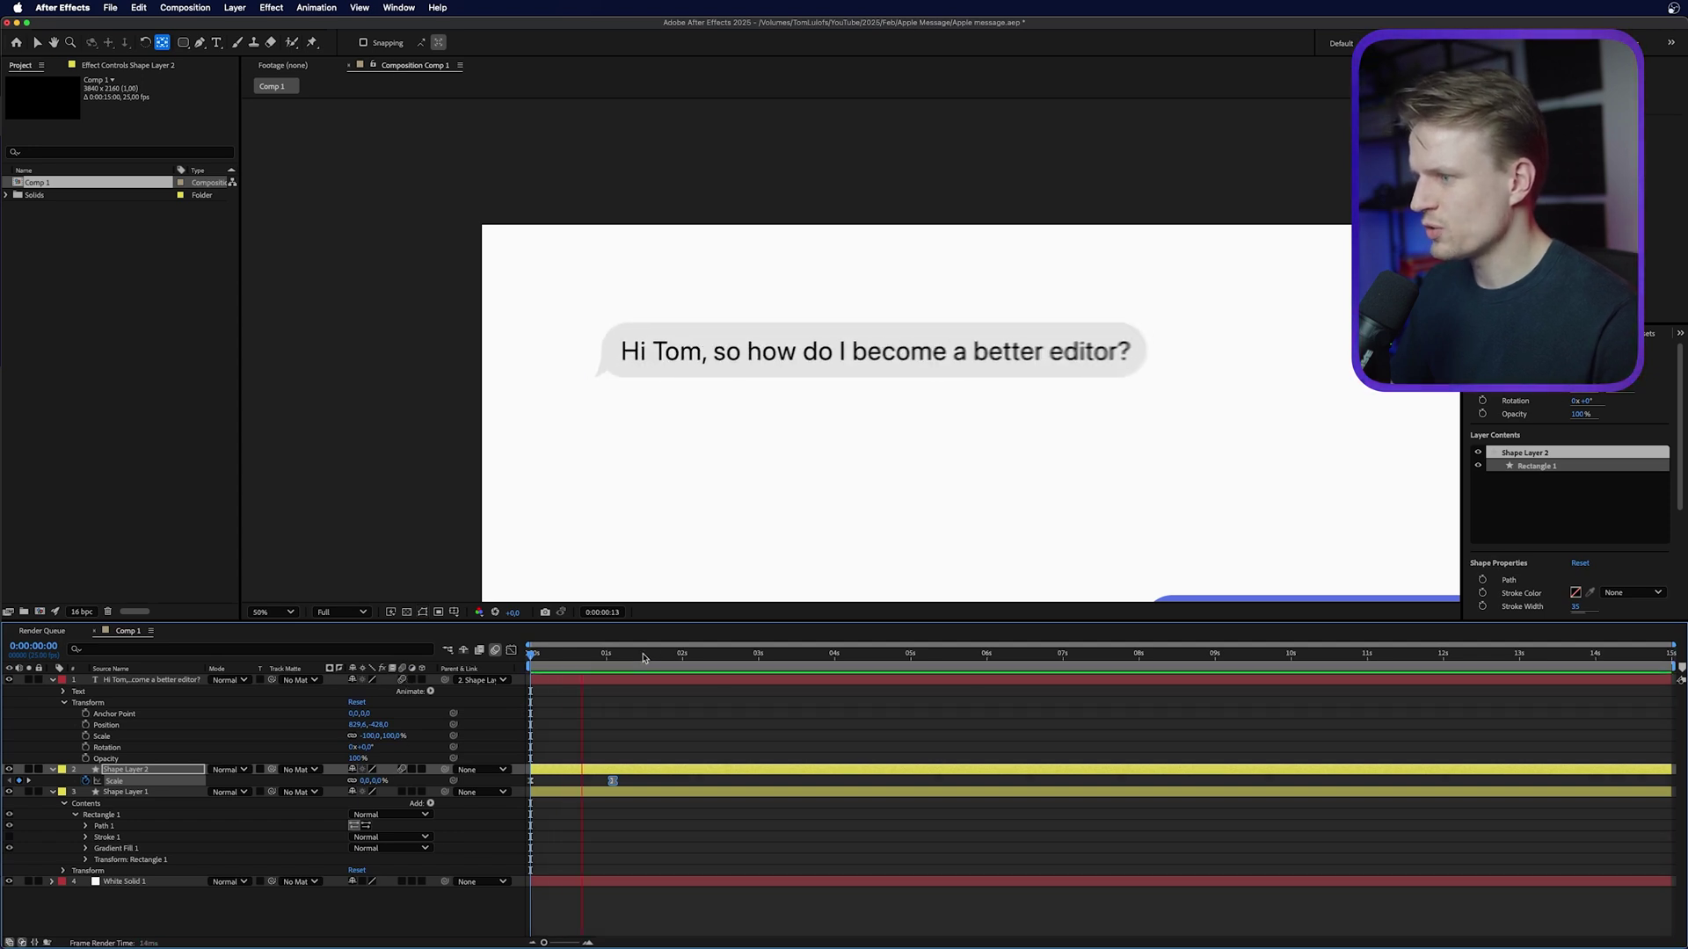
key(space)
key(space)
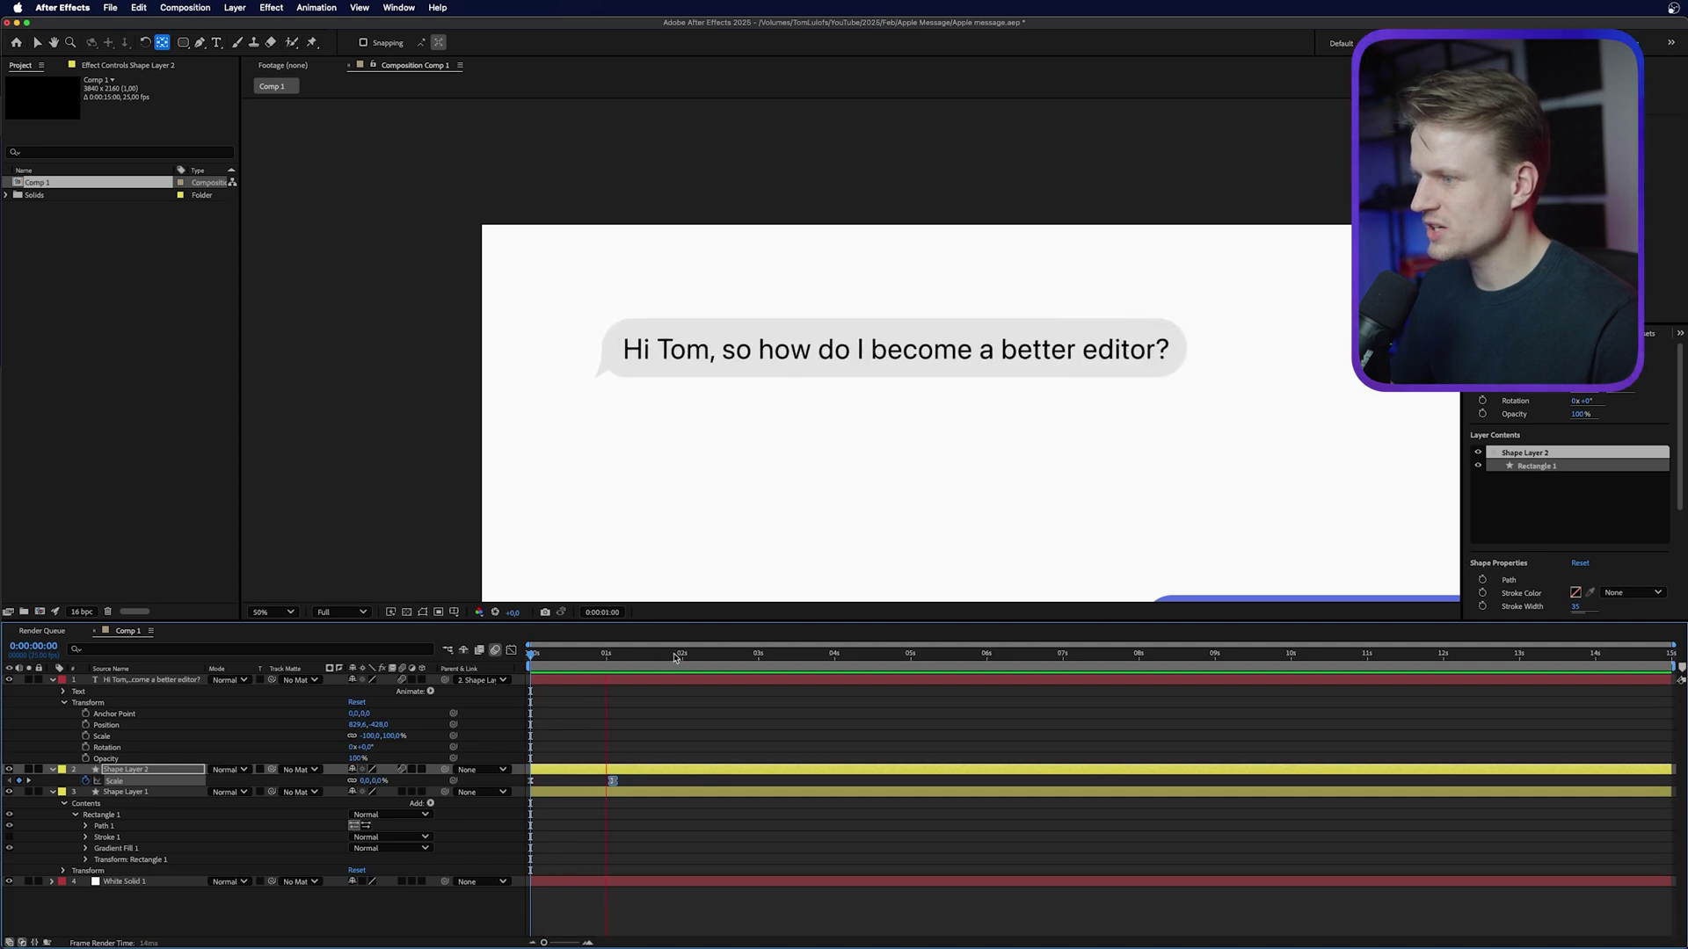
Set the current time to 0:00:01:02 and add a Position text animator to the gray message text
key(space)
key(space)
drag(609, 655, 613, 656)
click(567, 681)
click(54, 681)
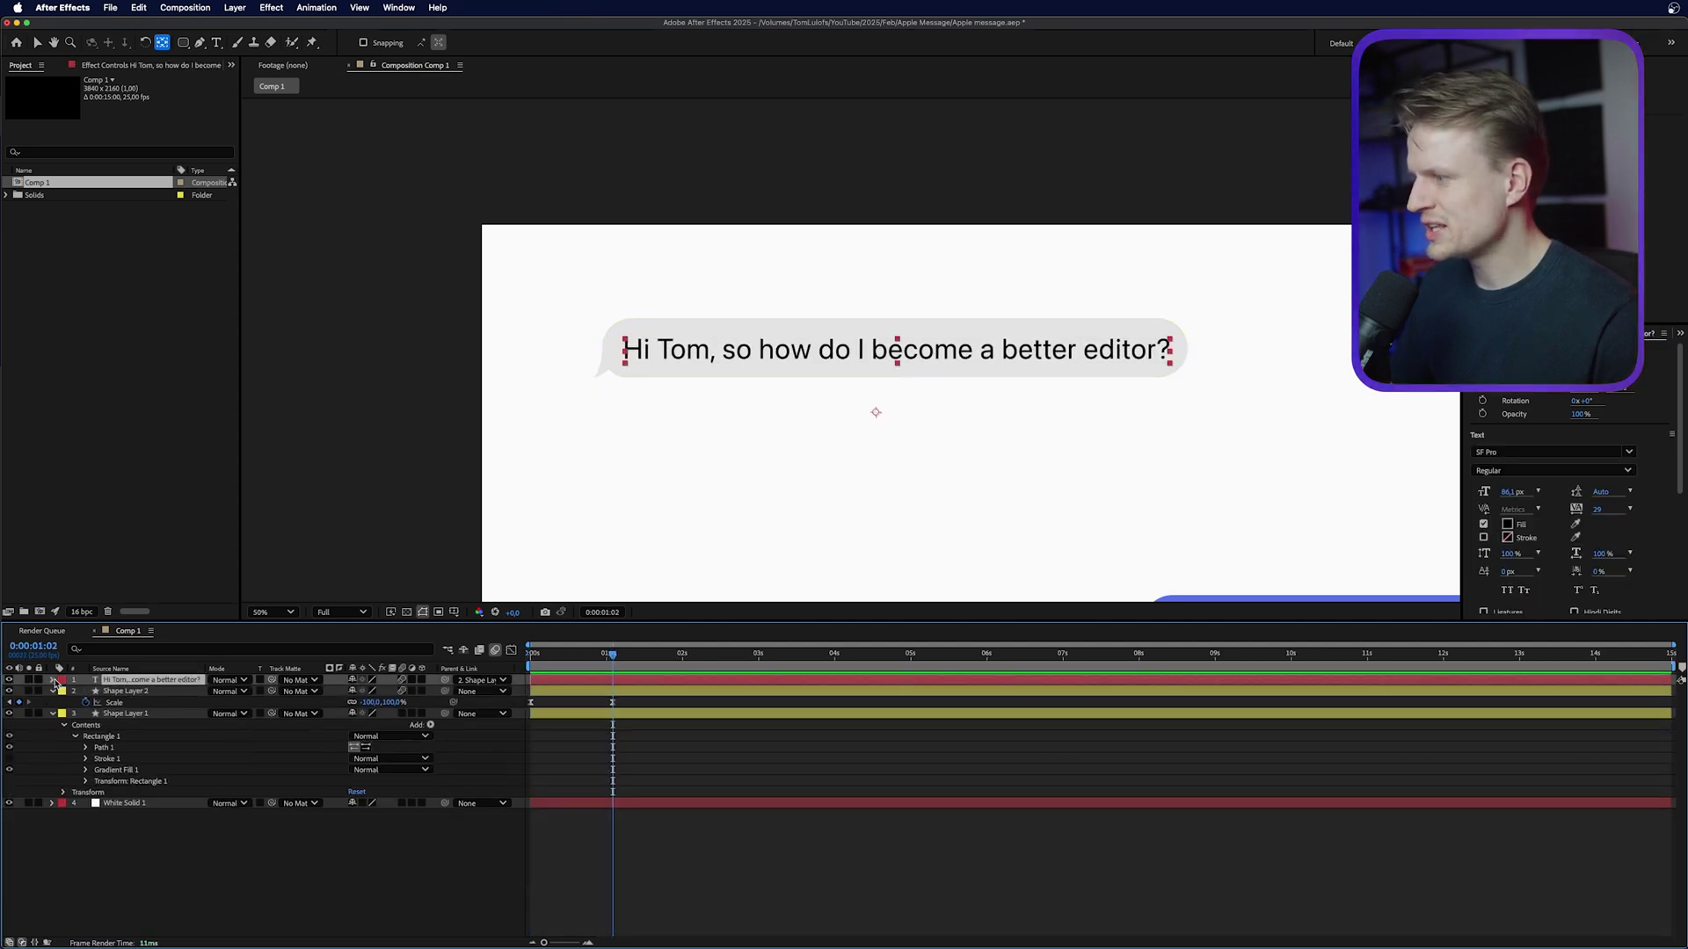
click(54, 681)
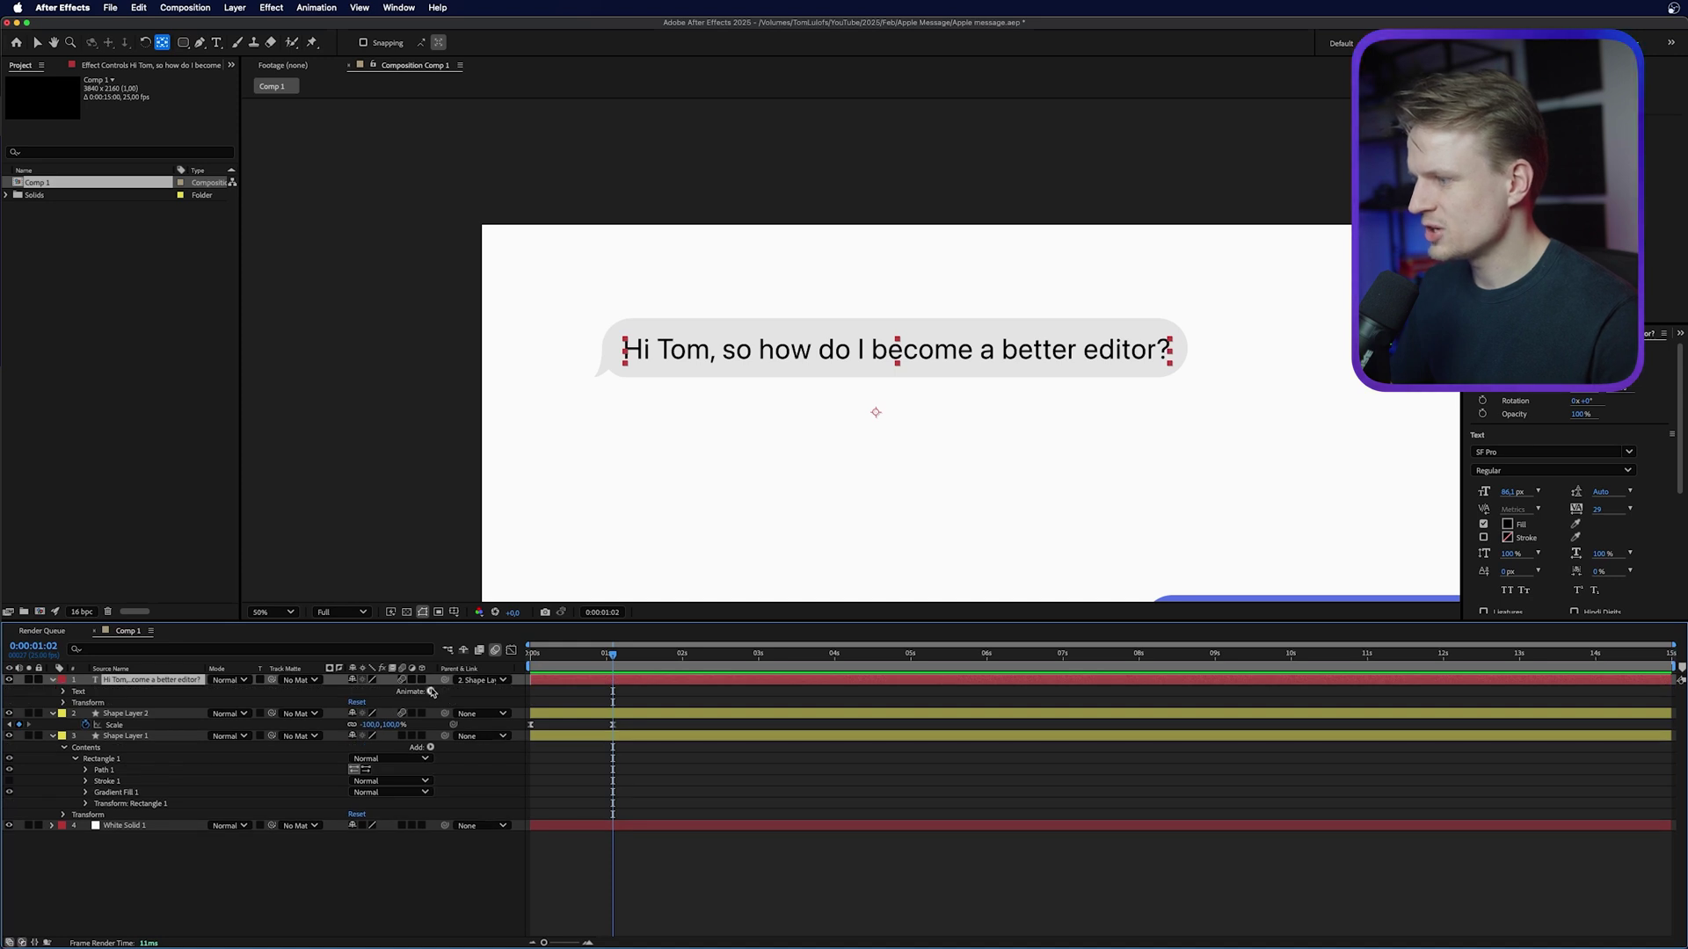
click(431, 691)
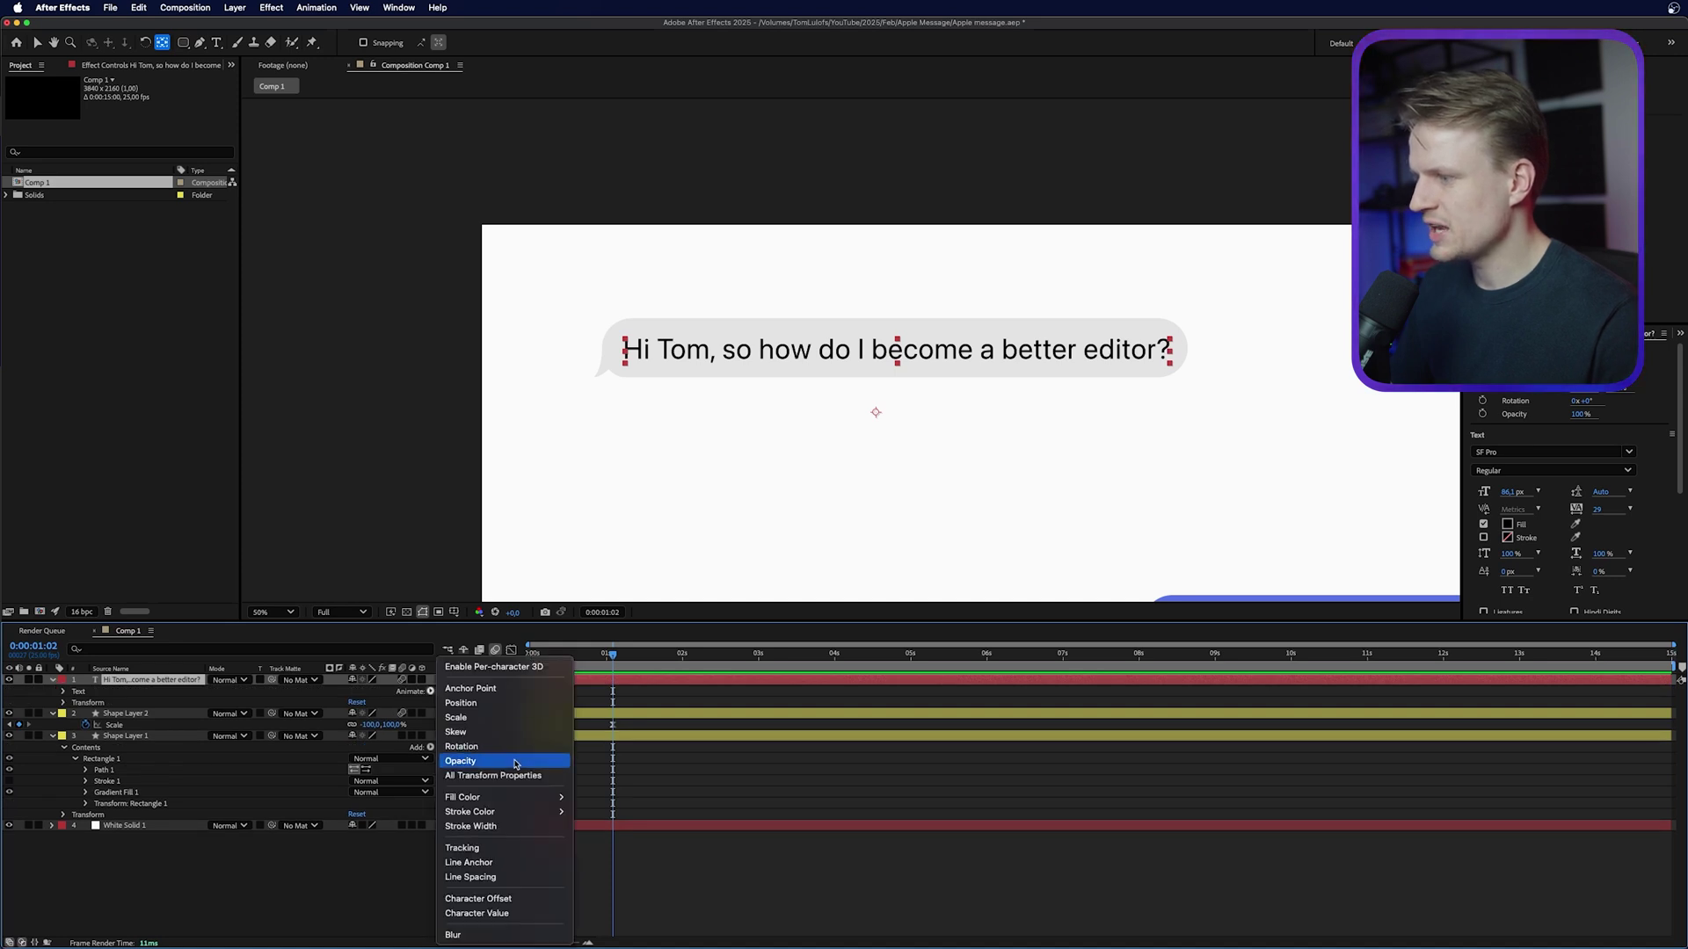
click(492, 704)
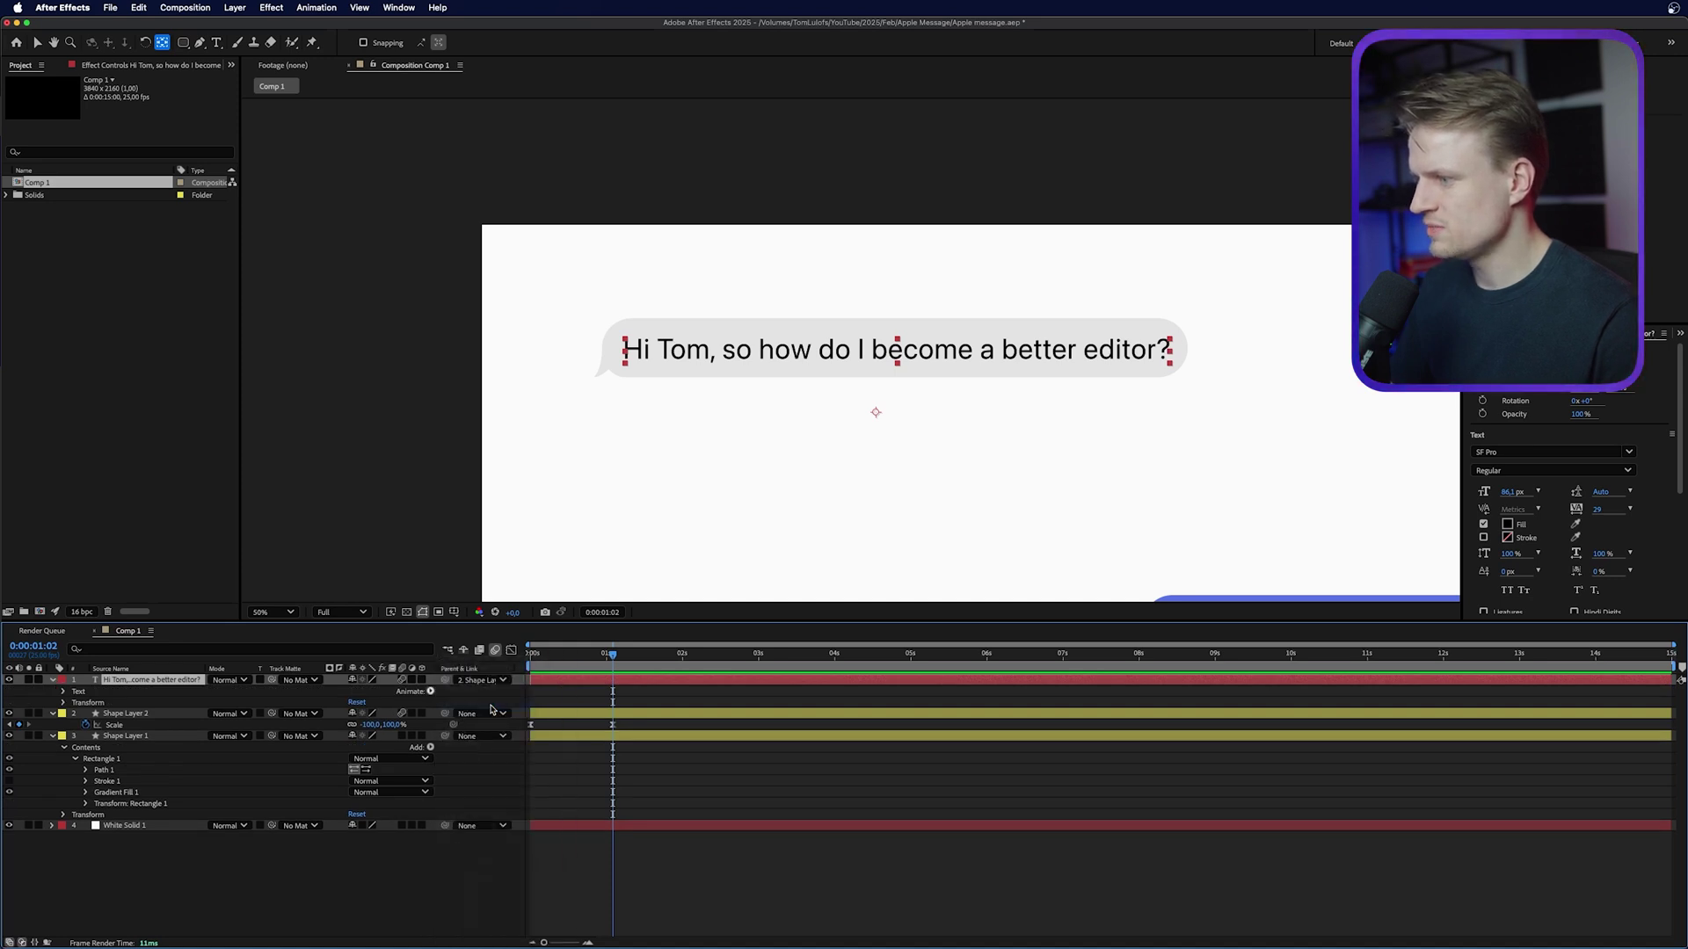
Add Opacity to the text animator, setting its position to 0,40 and its opacity to 0%
click(431, 738)
mouse_move(457, 738)
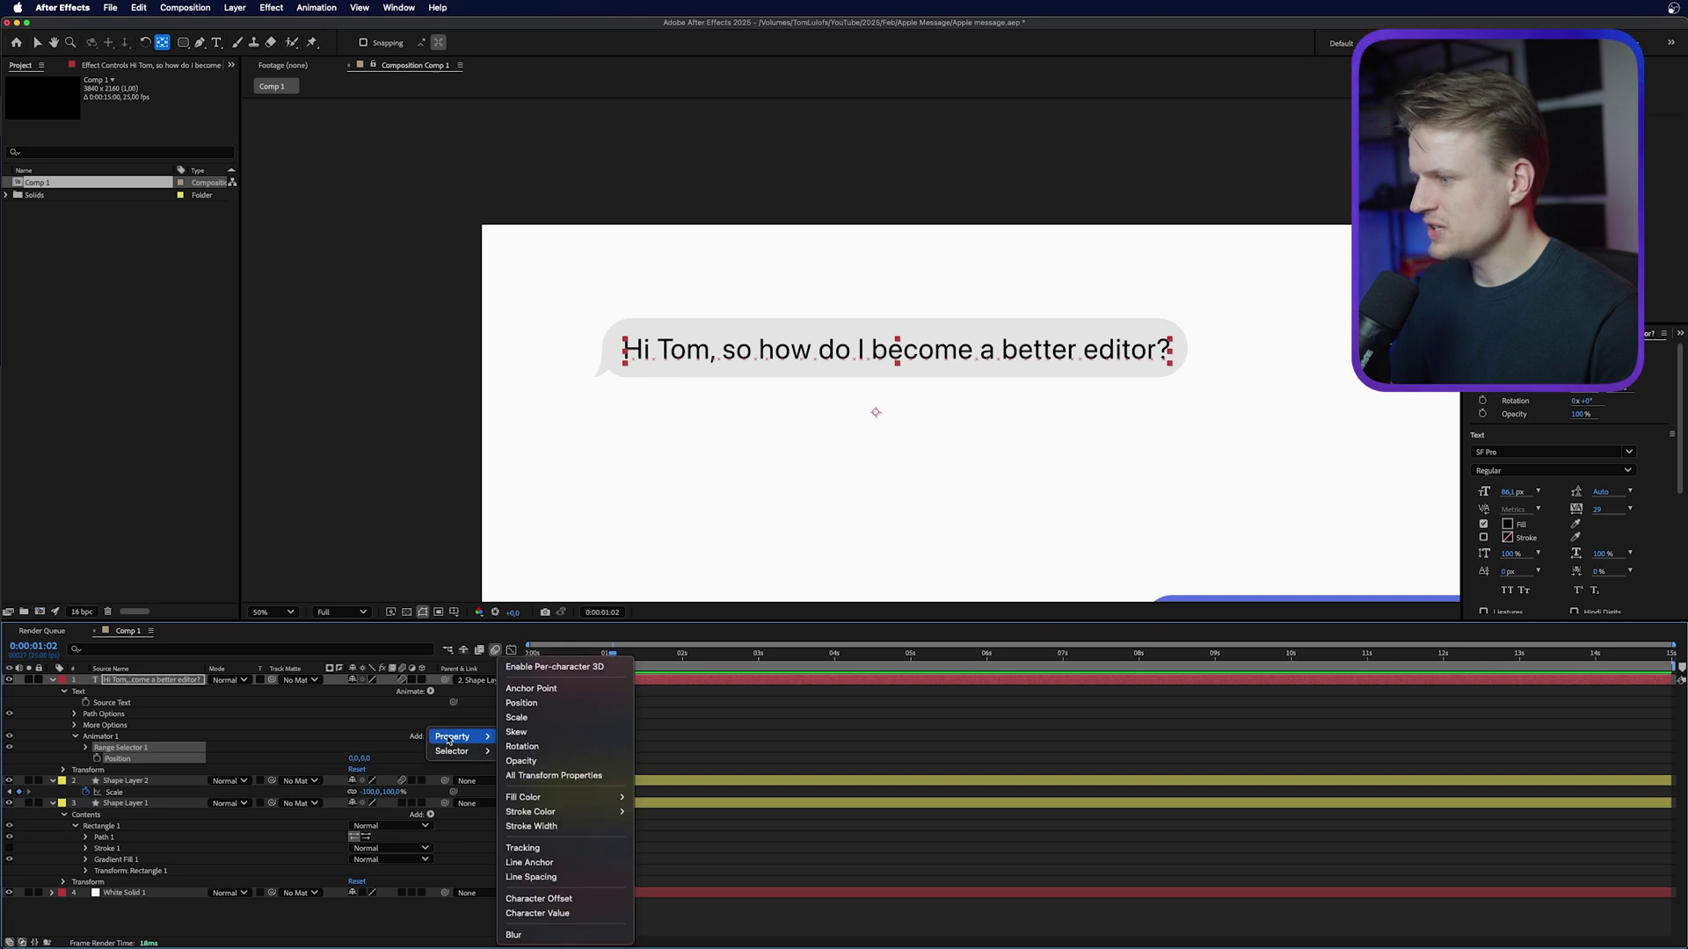
click(540, 762)
drag(364, 758, 159, 775)
Set the range selector's advanced shape to Ramp Up and its Ease Low to 100%
click(87, 748)
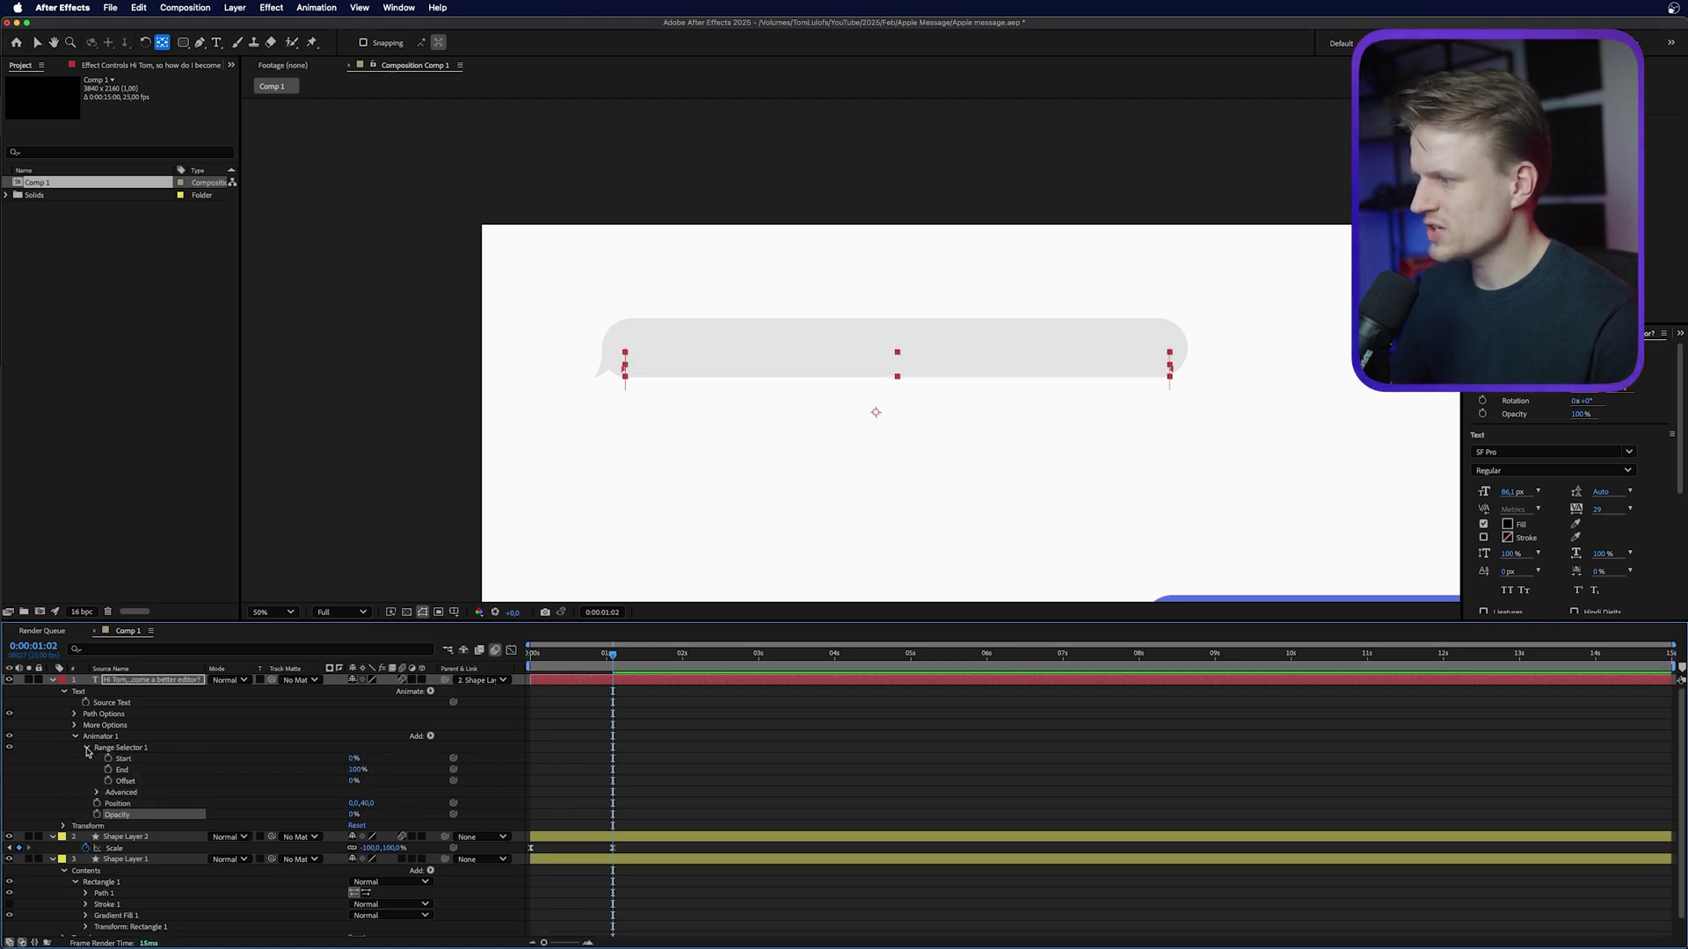
click(97, 792)
scroll(264, 800, down, 2)
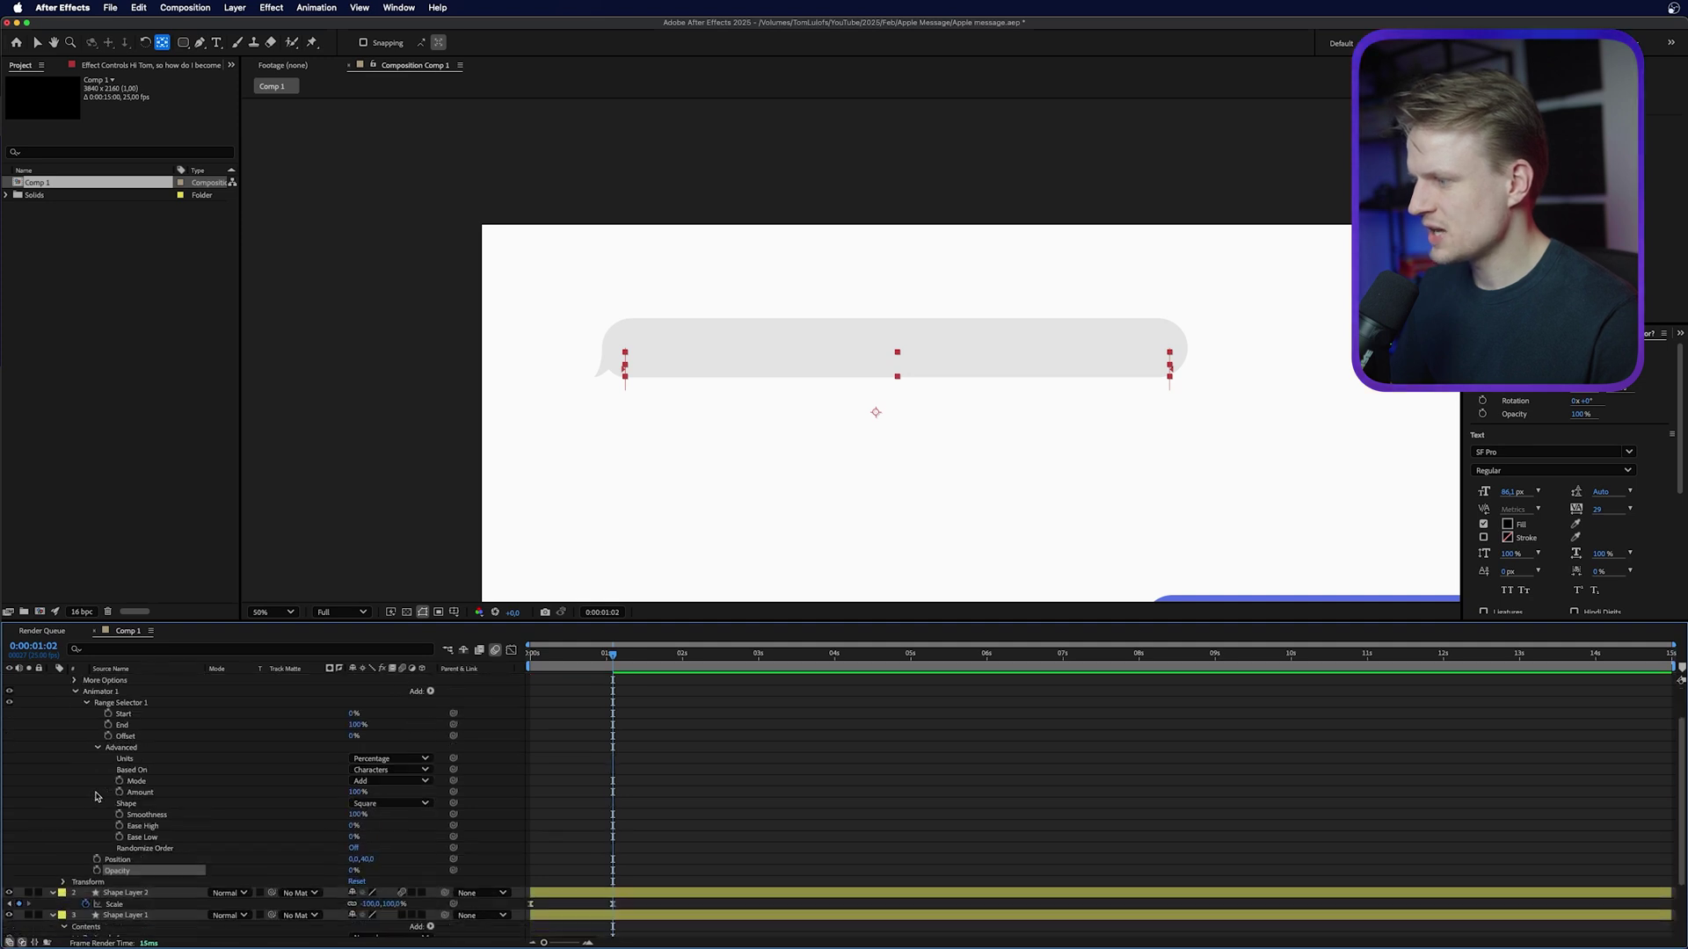
click(384, 803)
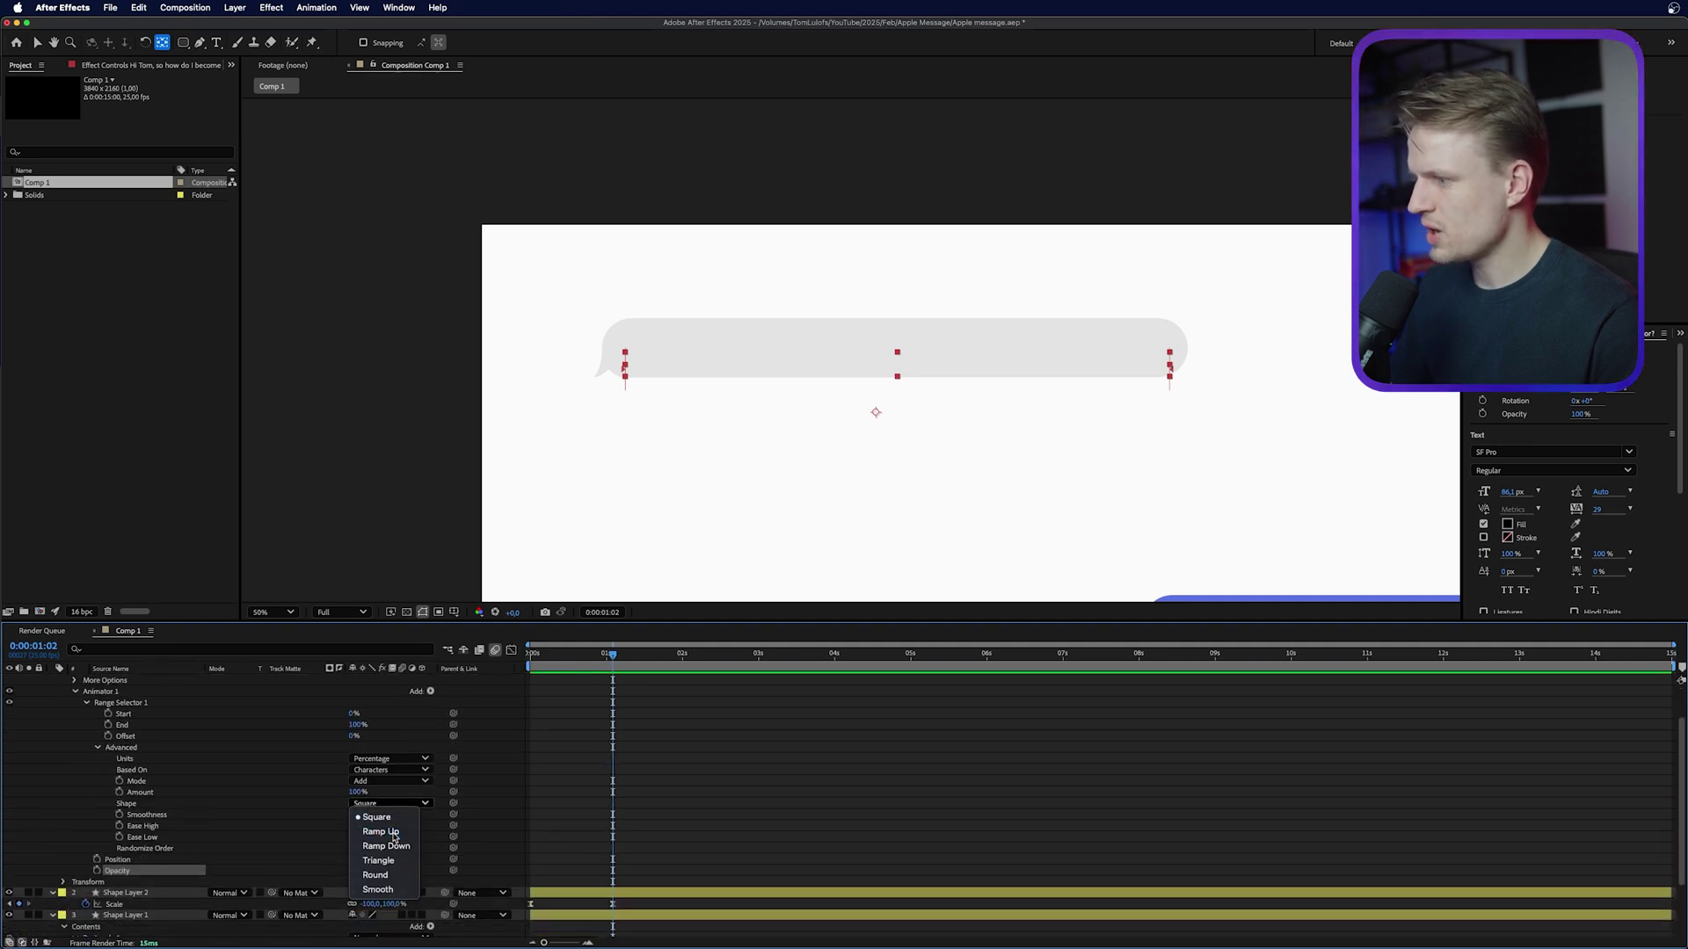
click(372, 828)
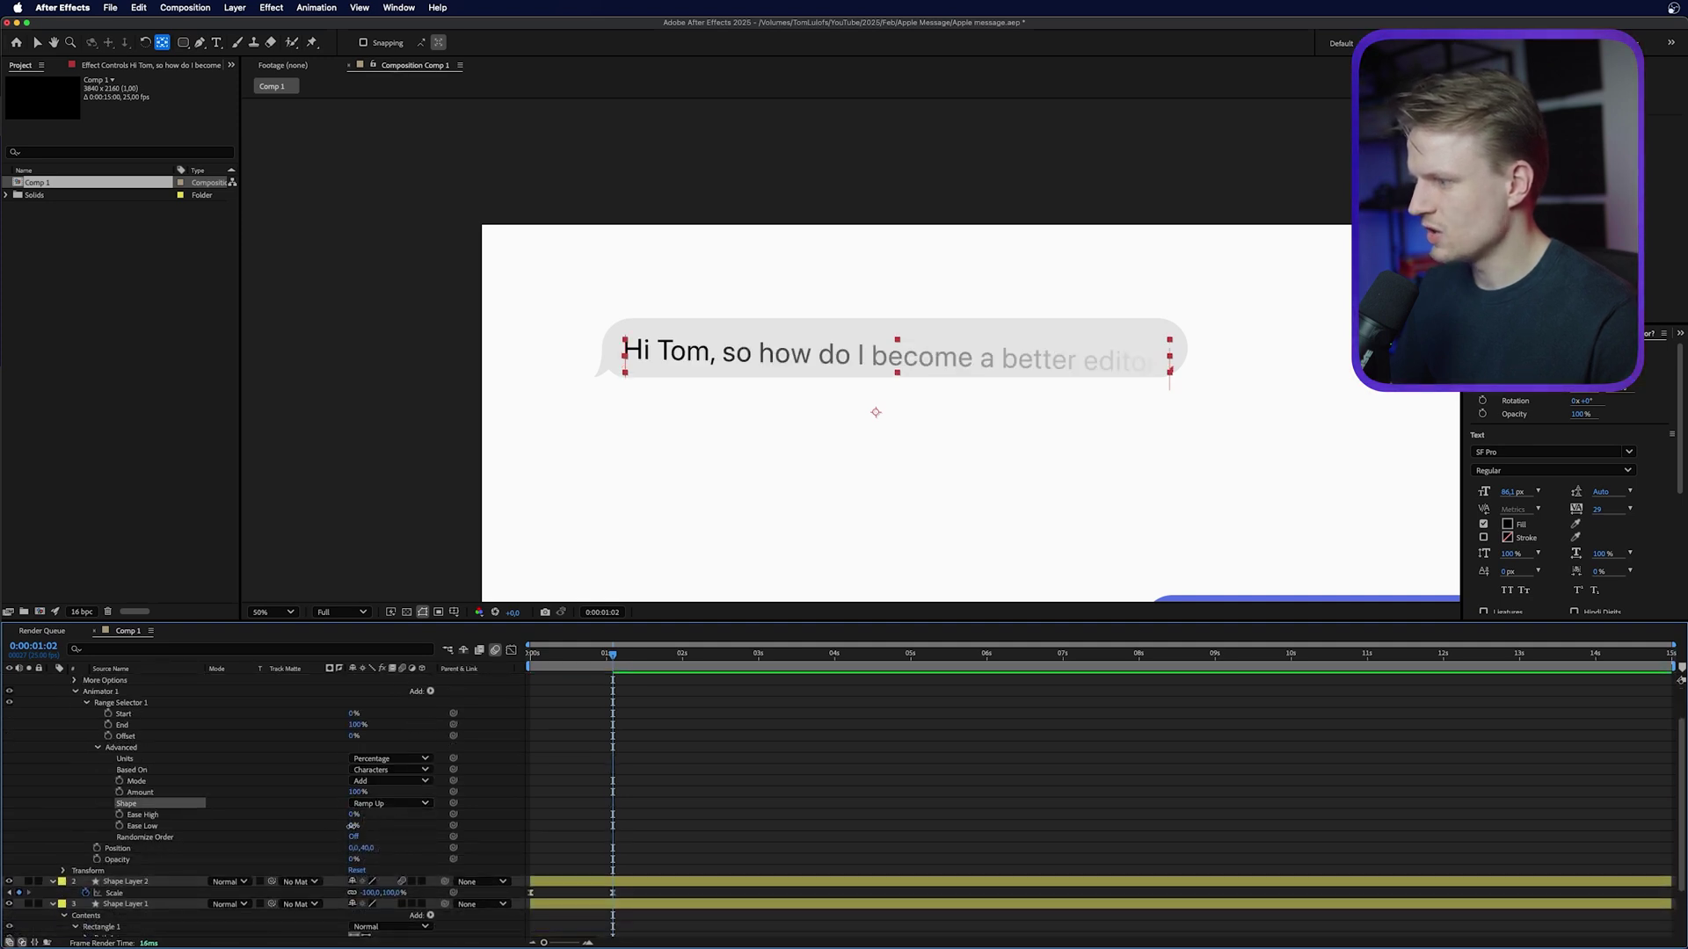
drag(352, 826, 453, 826)
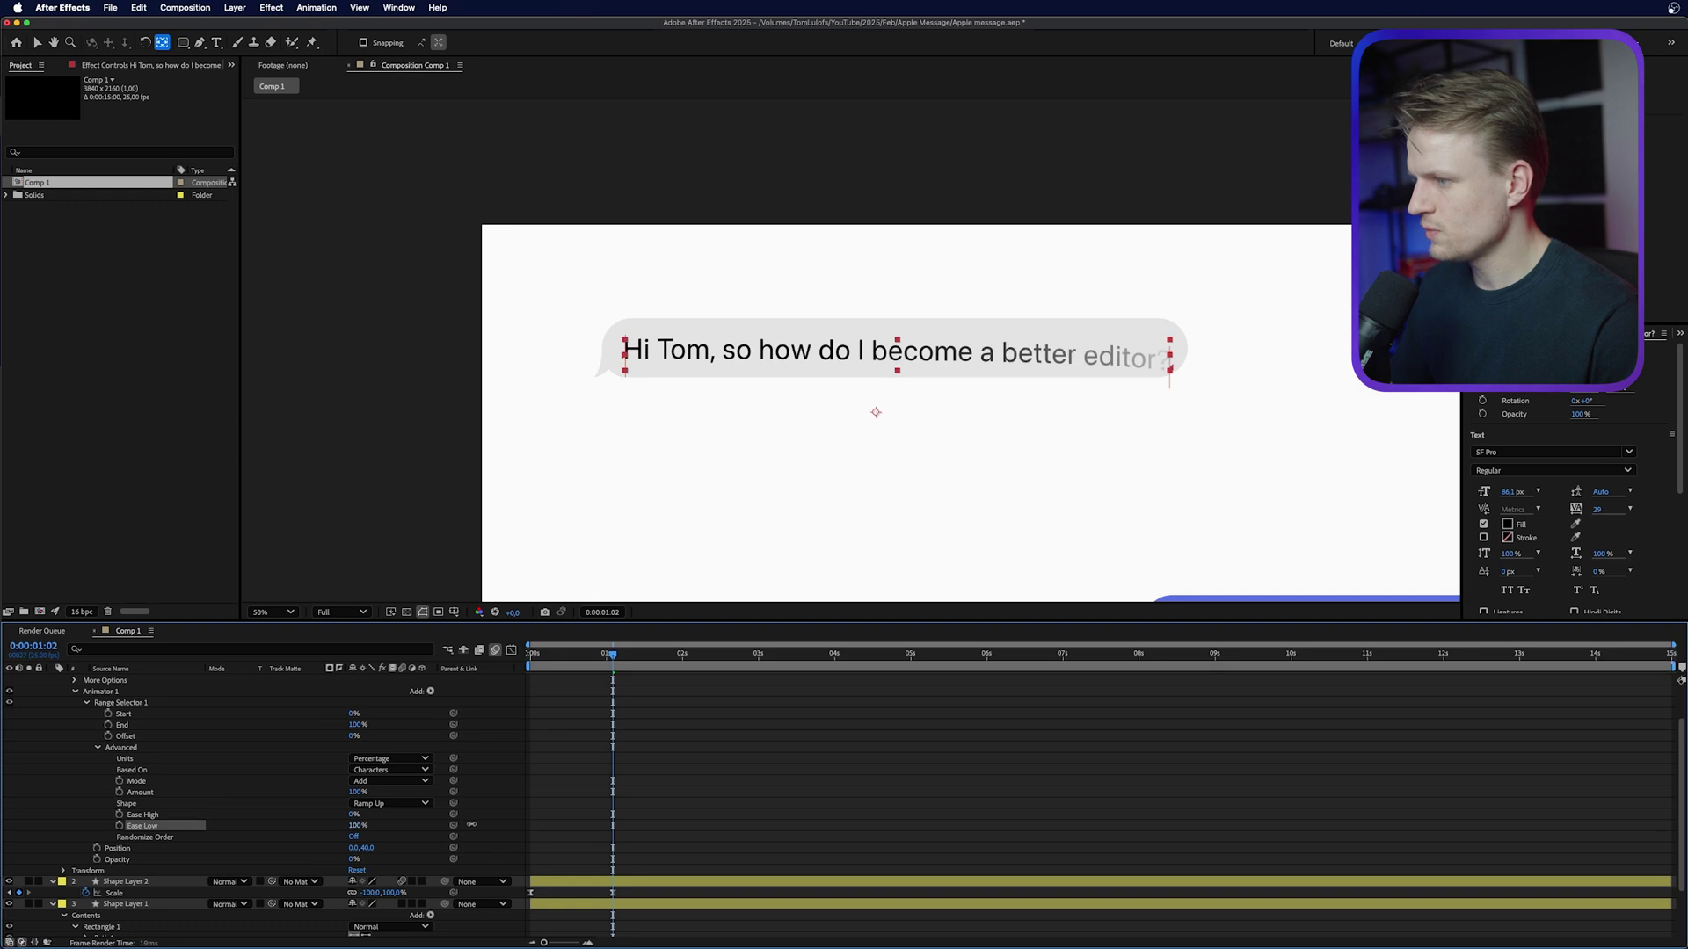
Keyframe the range selector's offset at 100% on 0:00:01:02 and at -100% on 0:00:00:06
click(109, 737)
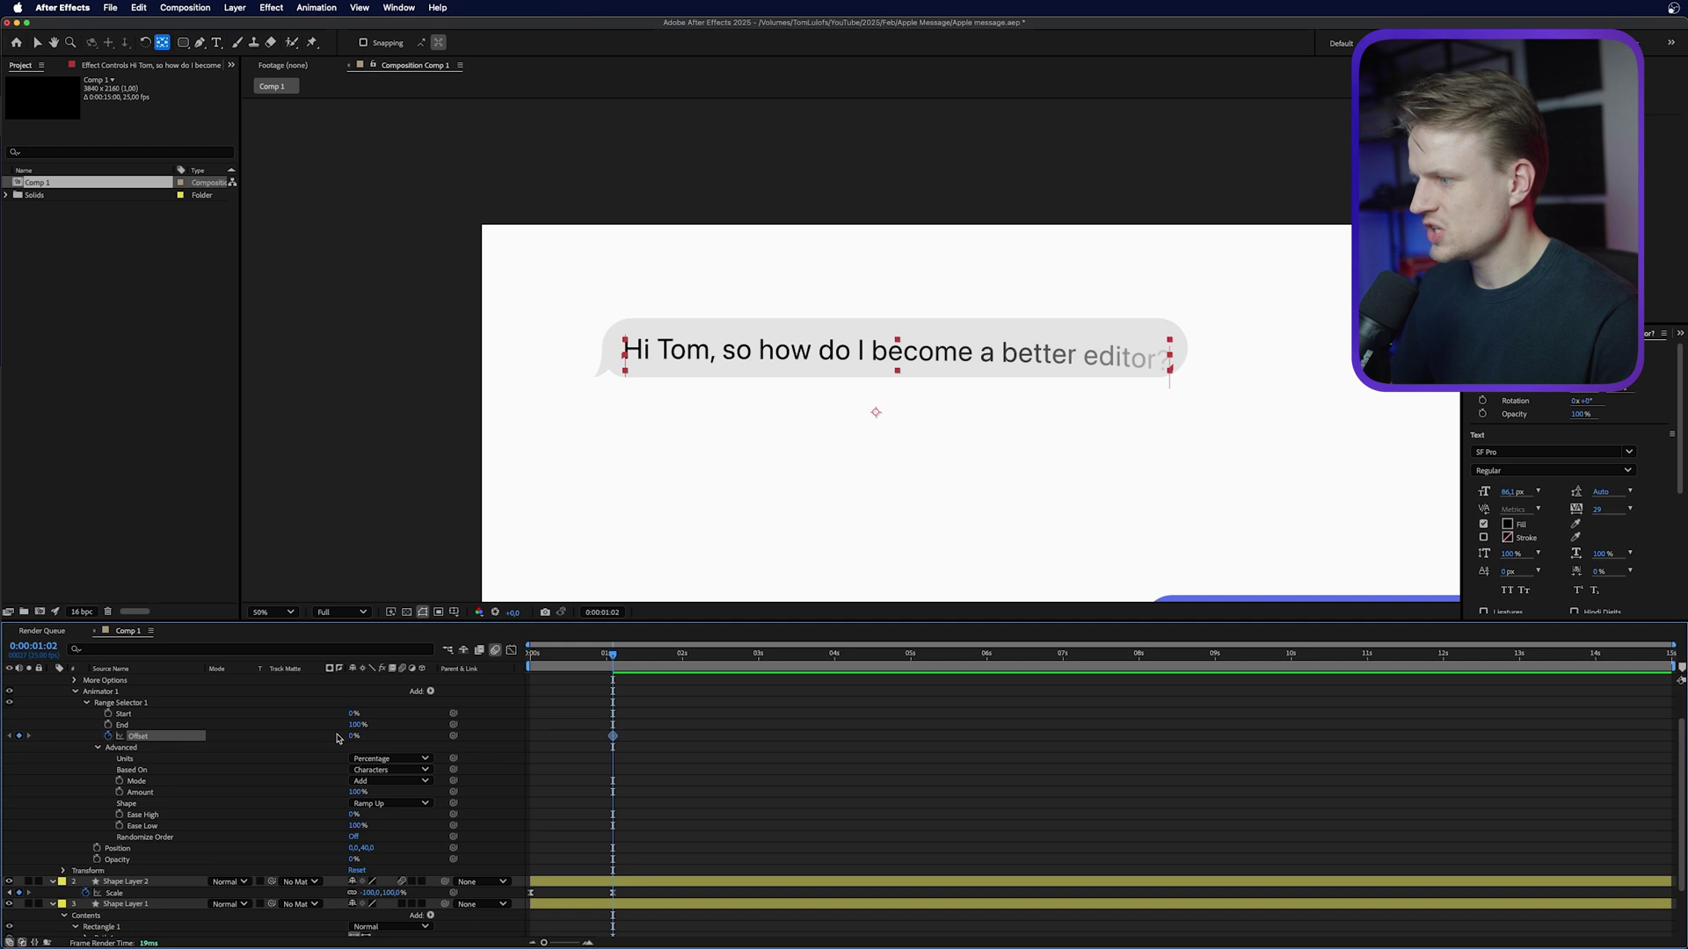
drag(353, 736, 441, 737)
click(602, 661)
drag(602, 661, 549, 661)
drag(352, 743, 110, 747)
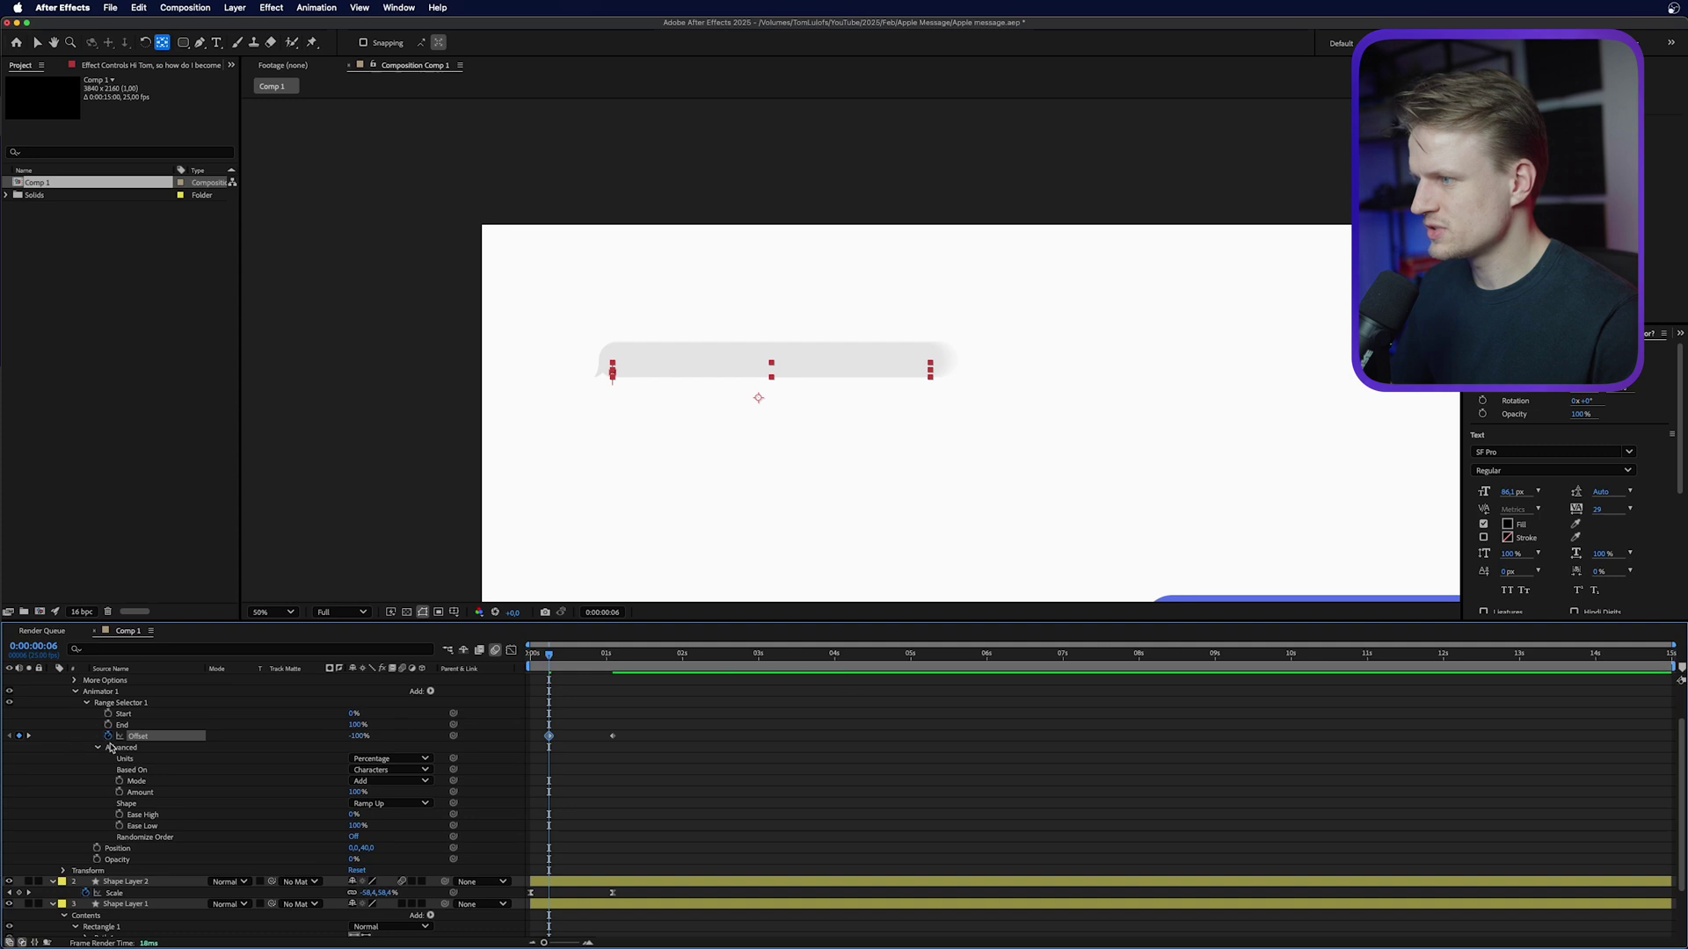
Move the last offset keyframe to about 0:00:01:11 and preview the text reveal from the start
mouse_move(561, 668)
mouse_down()
mouse_move(602, 665)
mouse_move(531, 666)
mouse_move(619, 655)
mouse_move(569, 655)
mouse_up()
key(Home)
drag(615, 737, 640, 736)
key(space)
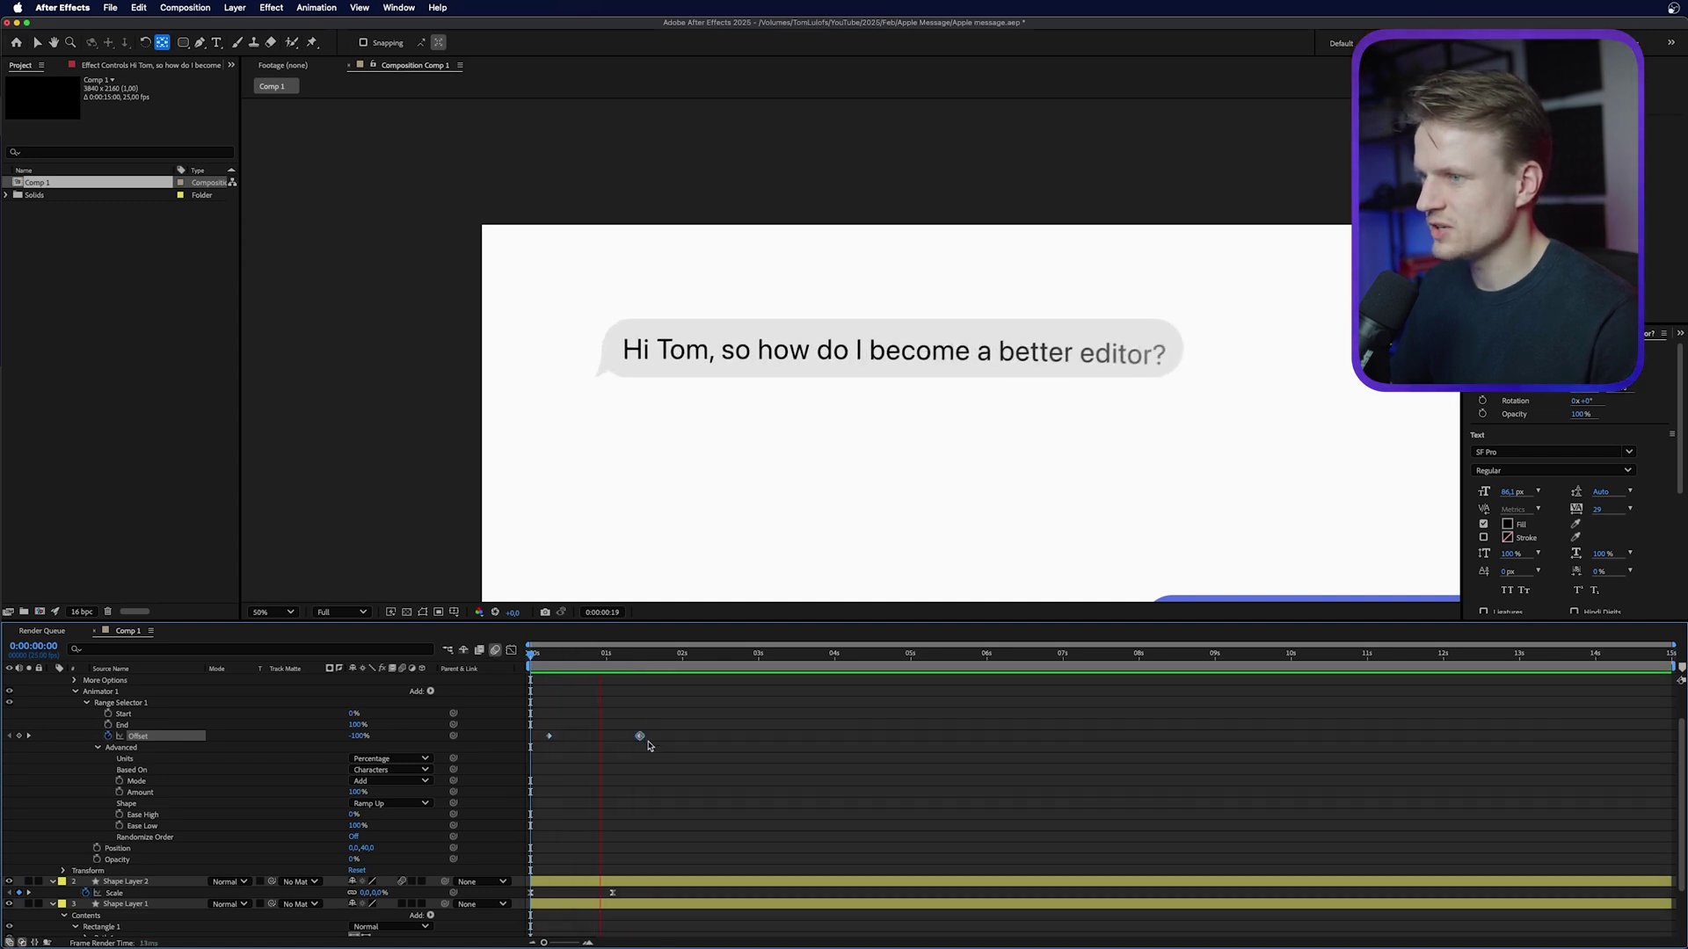
key(space)
Duplicate the animated gray message text layer and collapse the layer properties of the original
drag(1059, 521, 814, 413)
scroll(167, 663, up, 3)
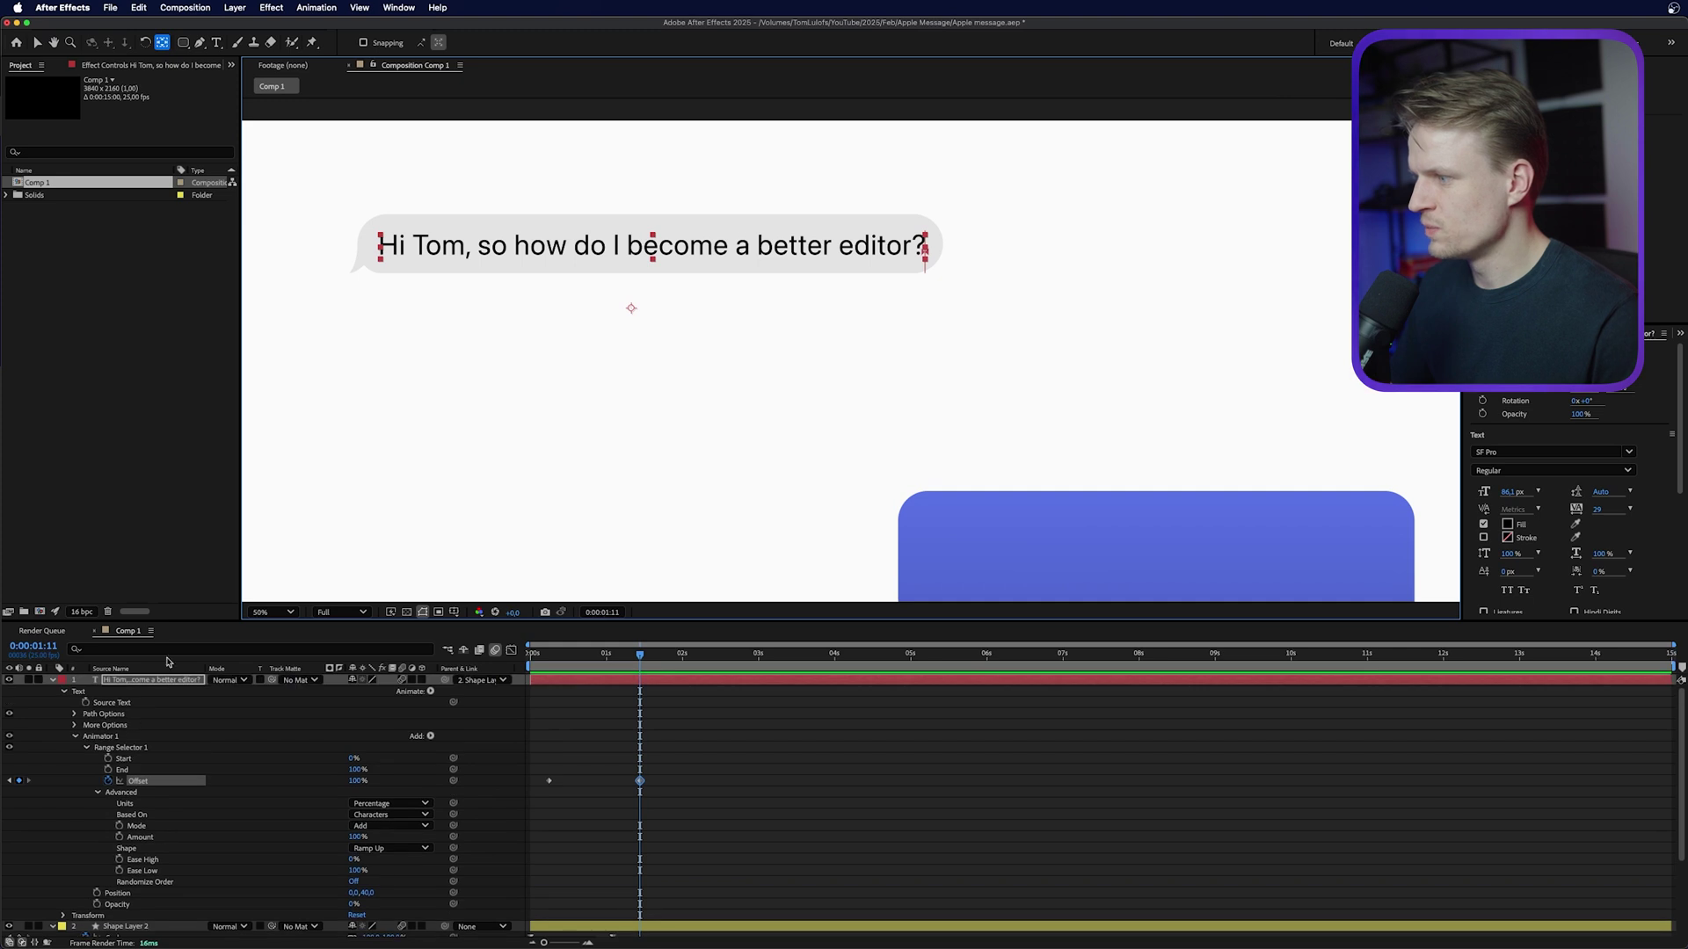
click(164, 682)
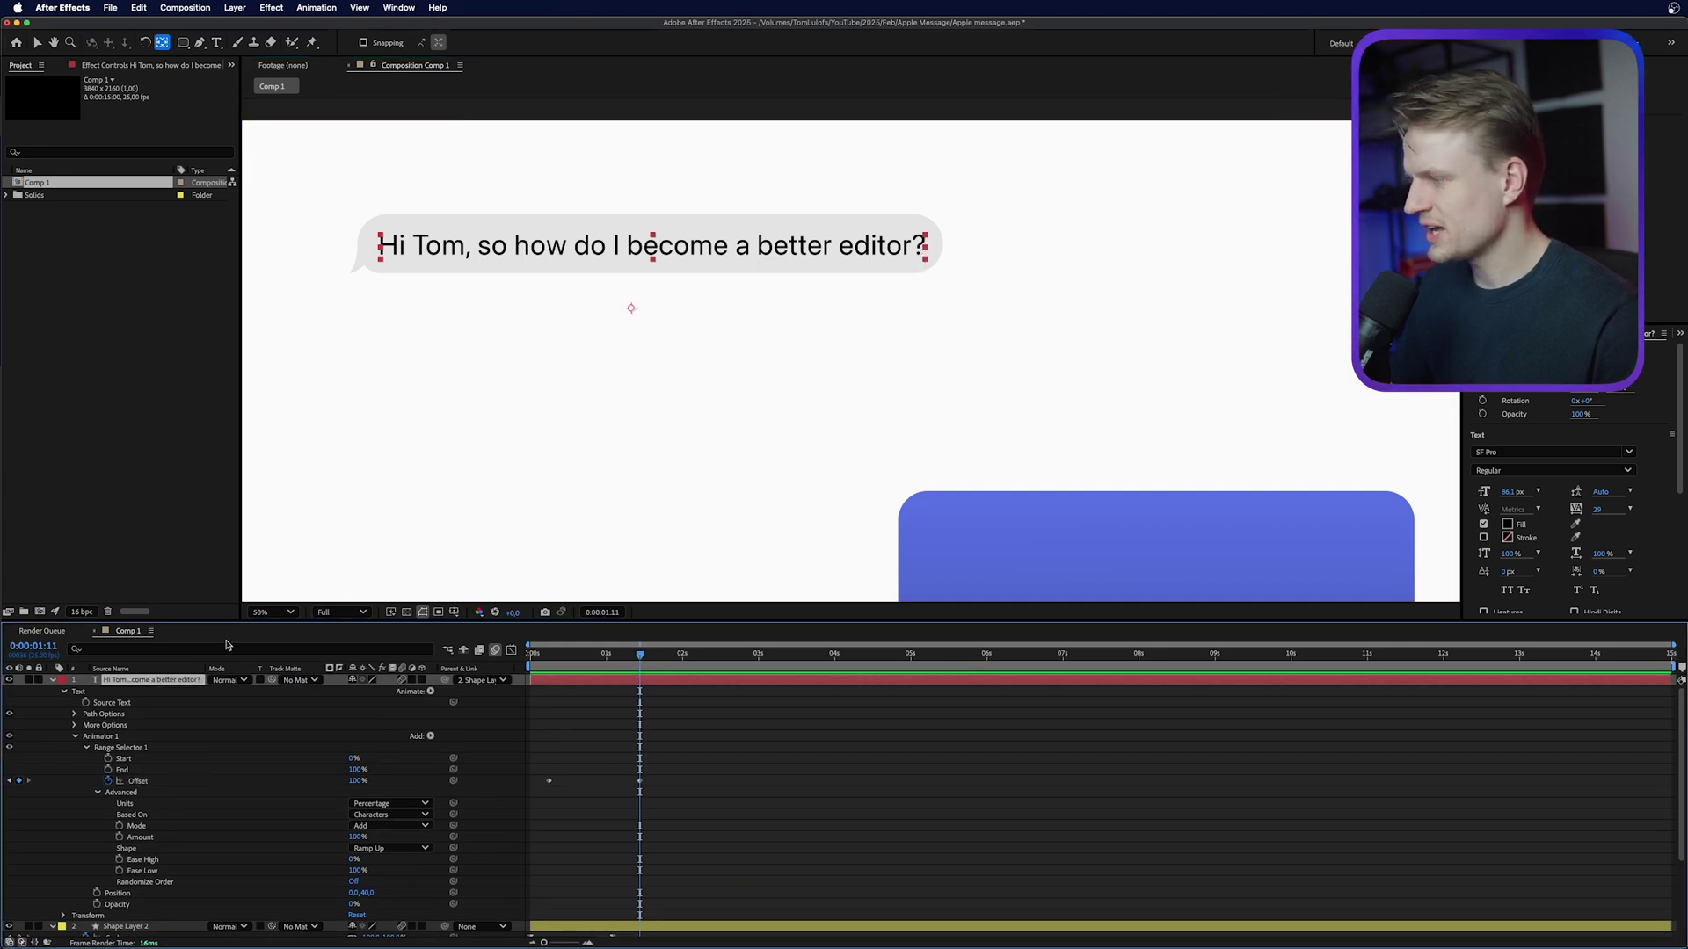
key(ctrl+d)
click(52, 690)
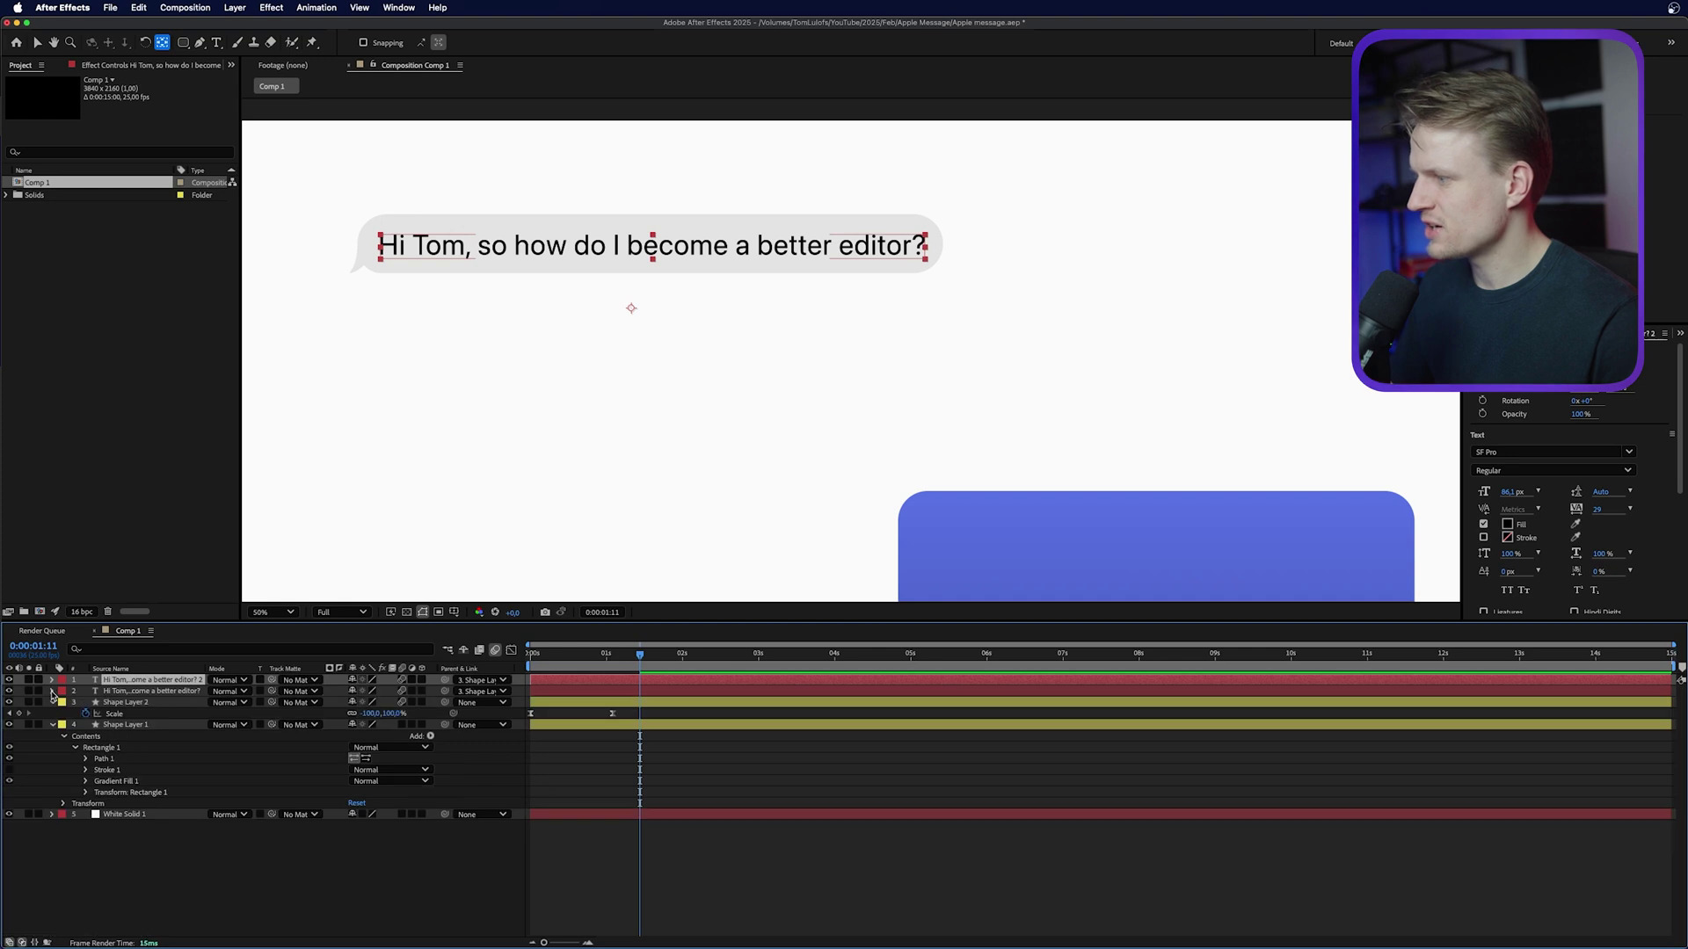
Place the duplicated text layer directly above the blue bubble layer and parent it to that bubble
drag(143, 682, 143, 720)
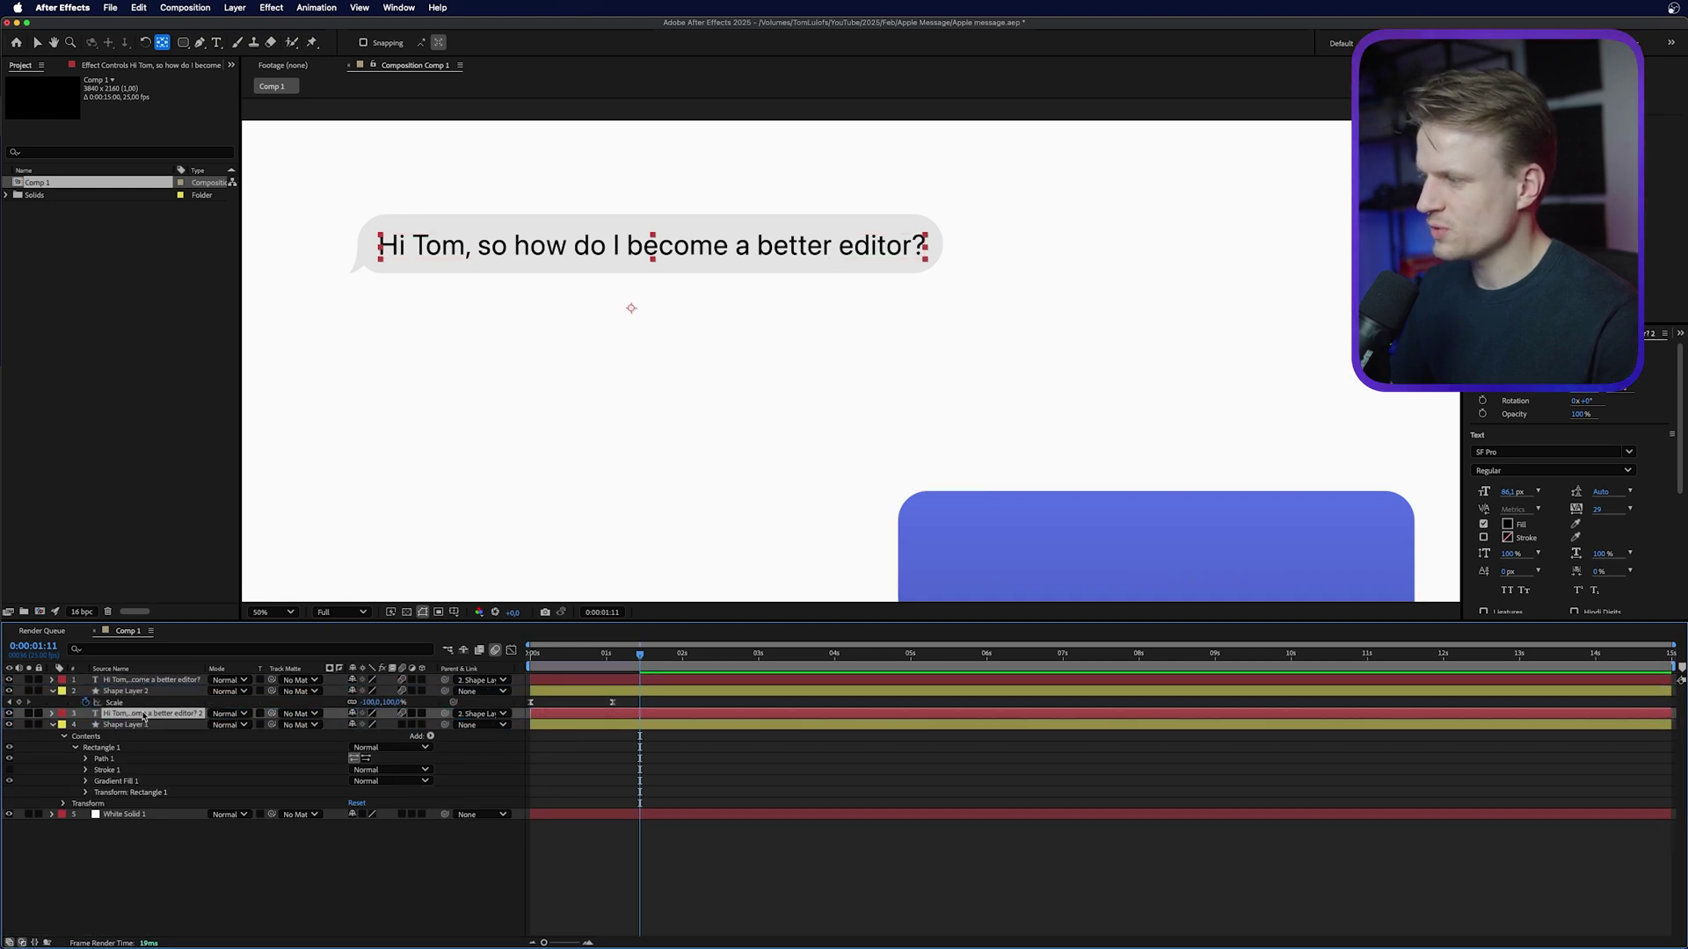
click(144, 726)
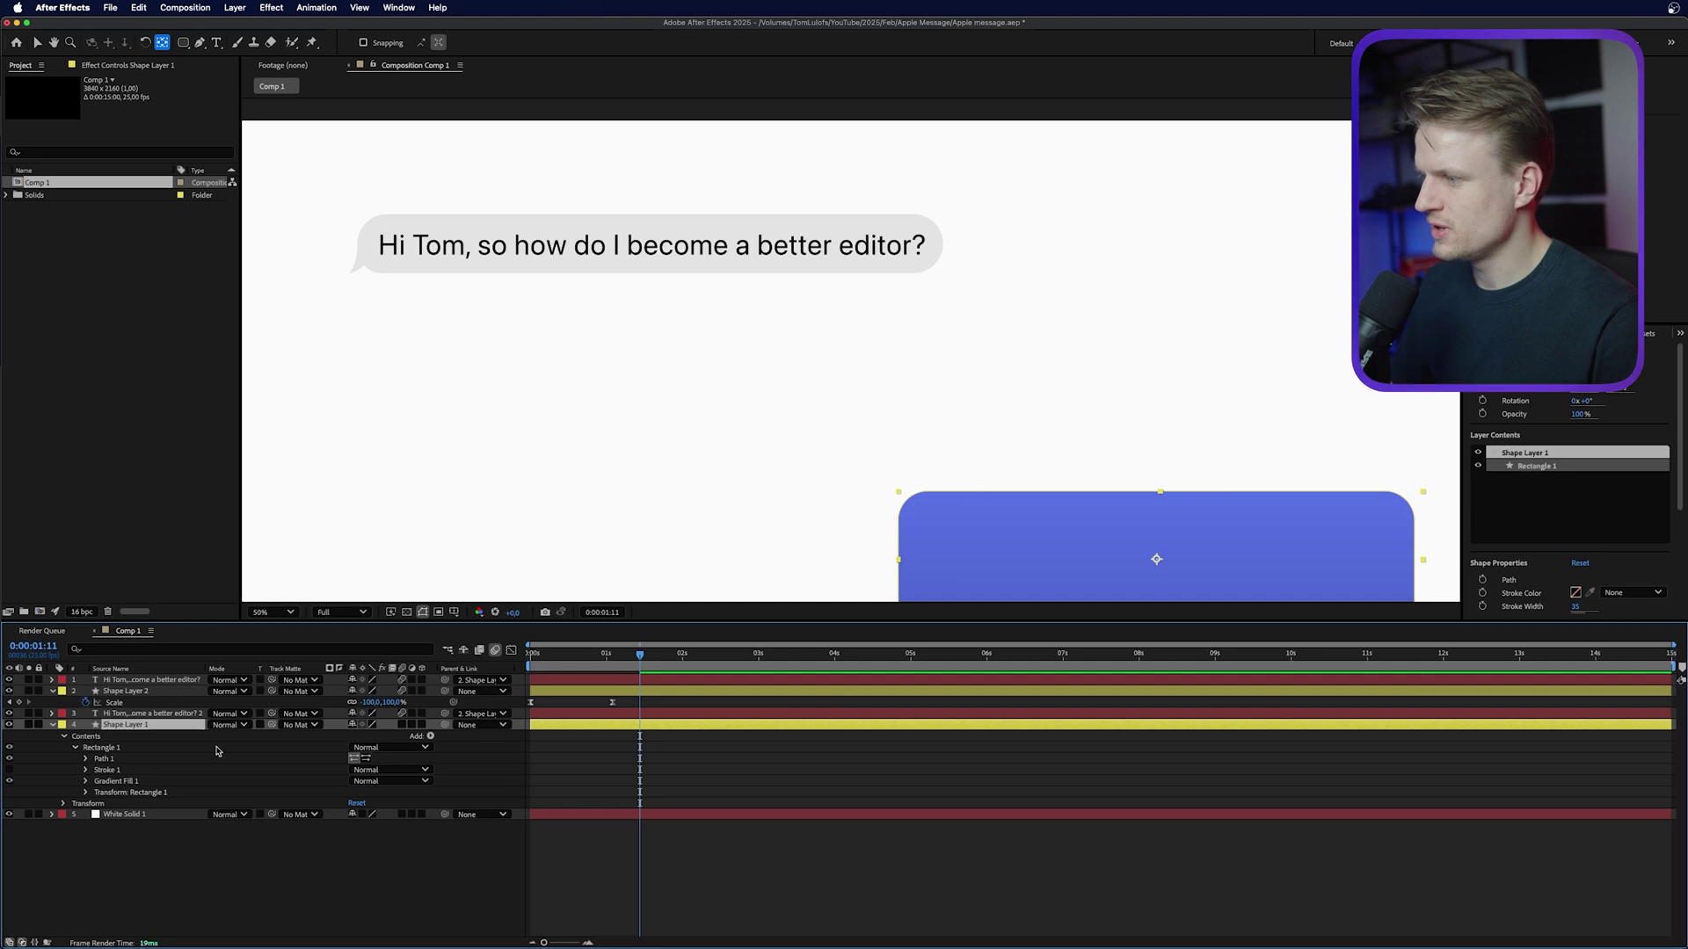
drag(445, 724, 179, 731)
Move the duplicated message text onto the blue bubble with the Selection tool
scroll(1142, 482, down, 2)
scroll(1142, 482, right, 3)
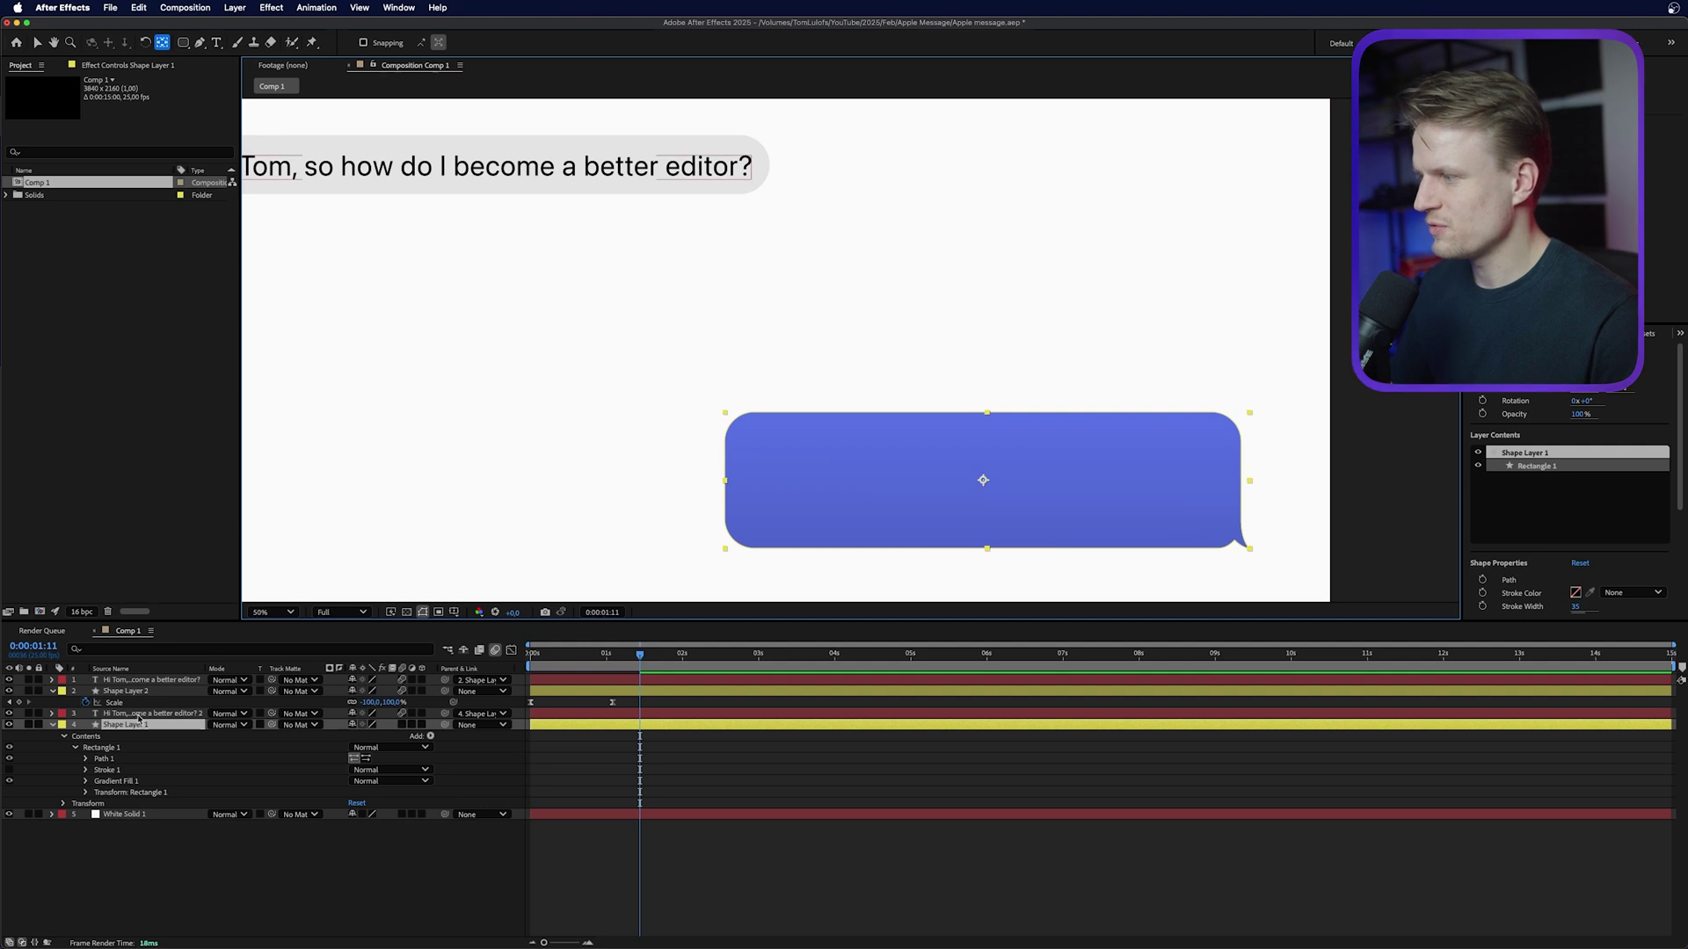
click(544, 172)
click(37, 44)
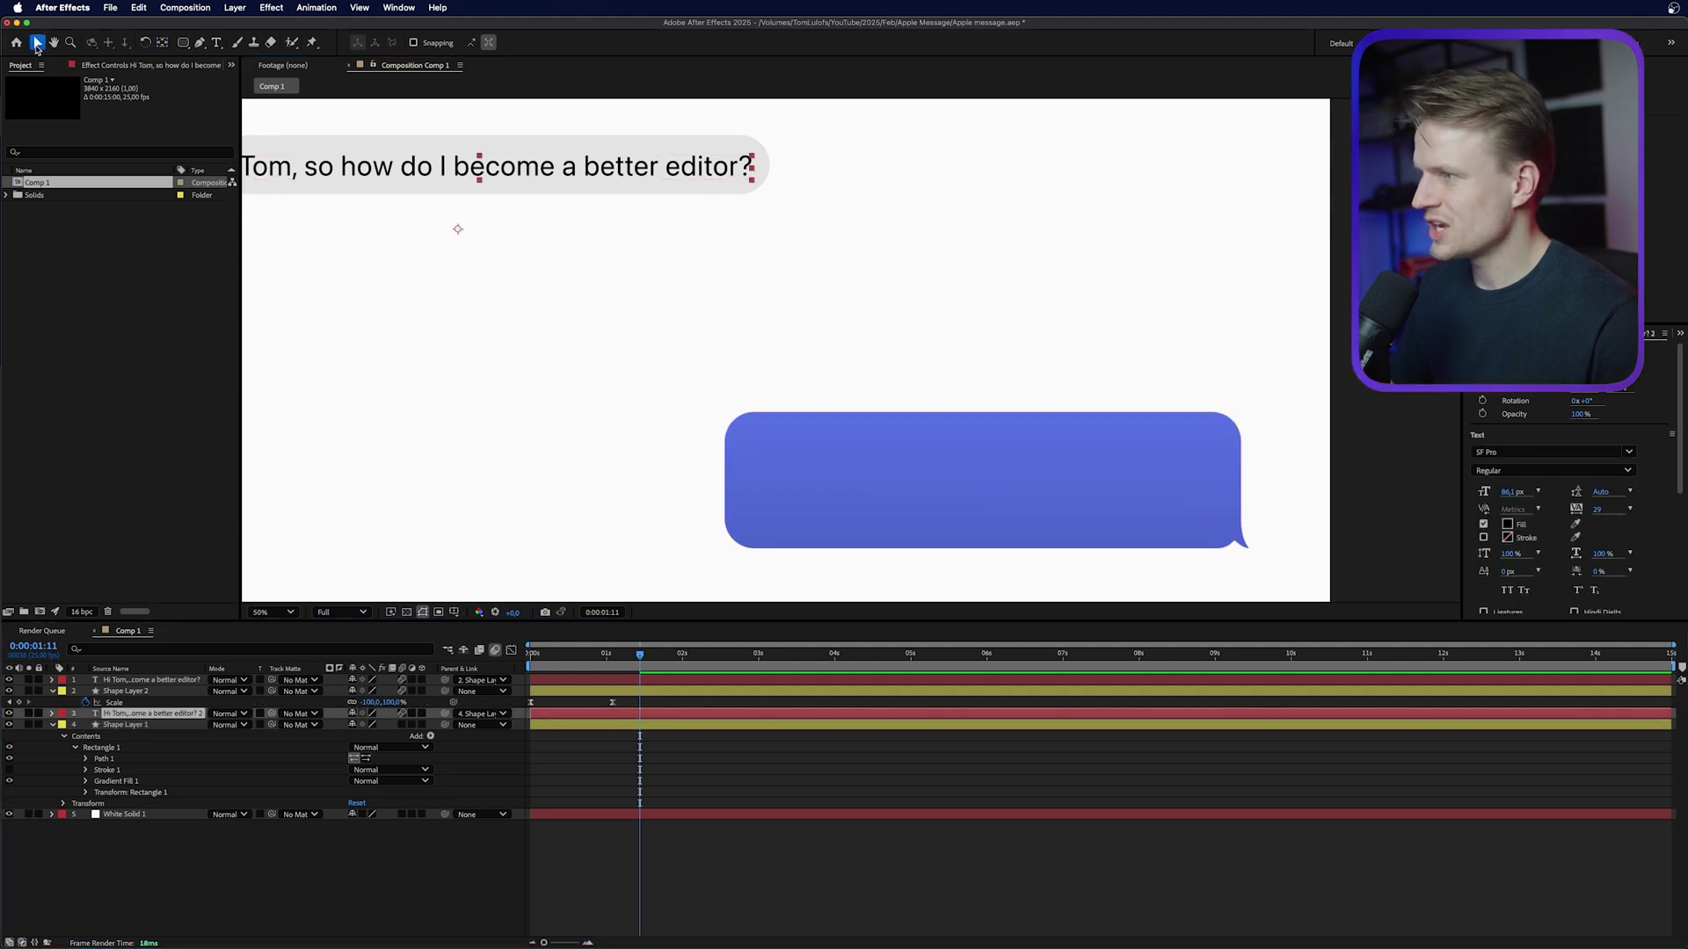
drag(650, 157, 1112, 474)
Set the fill color of the blue bubble's text to white, ffffff
click(1506, 526)
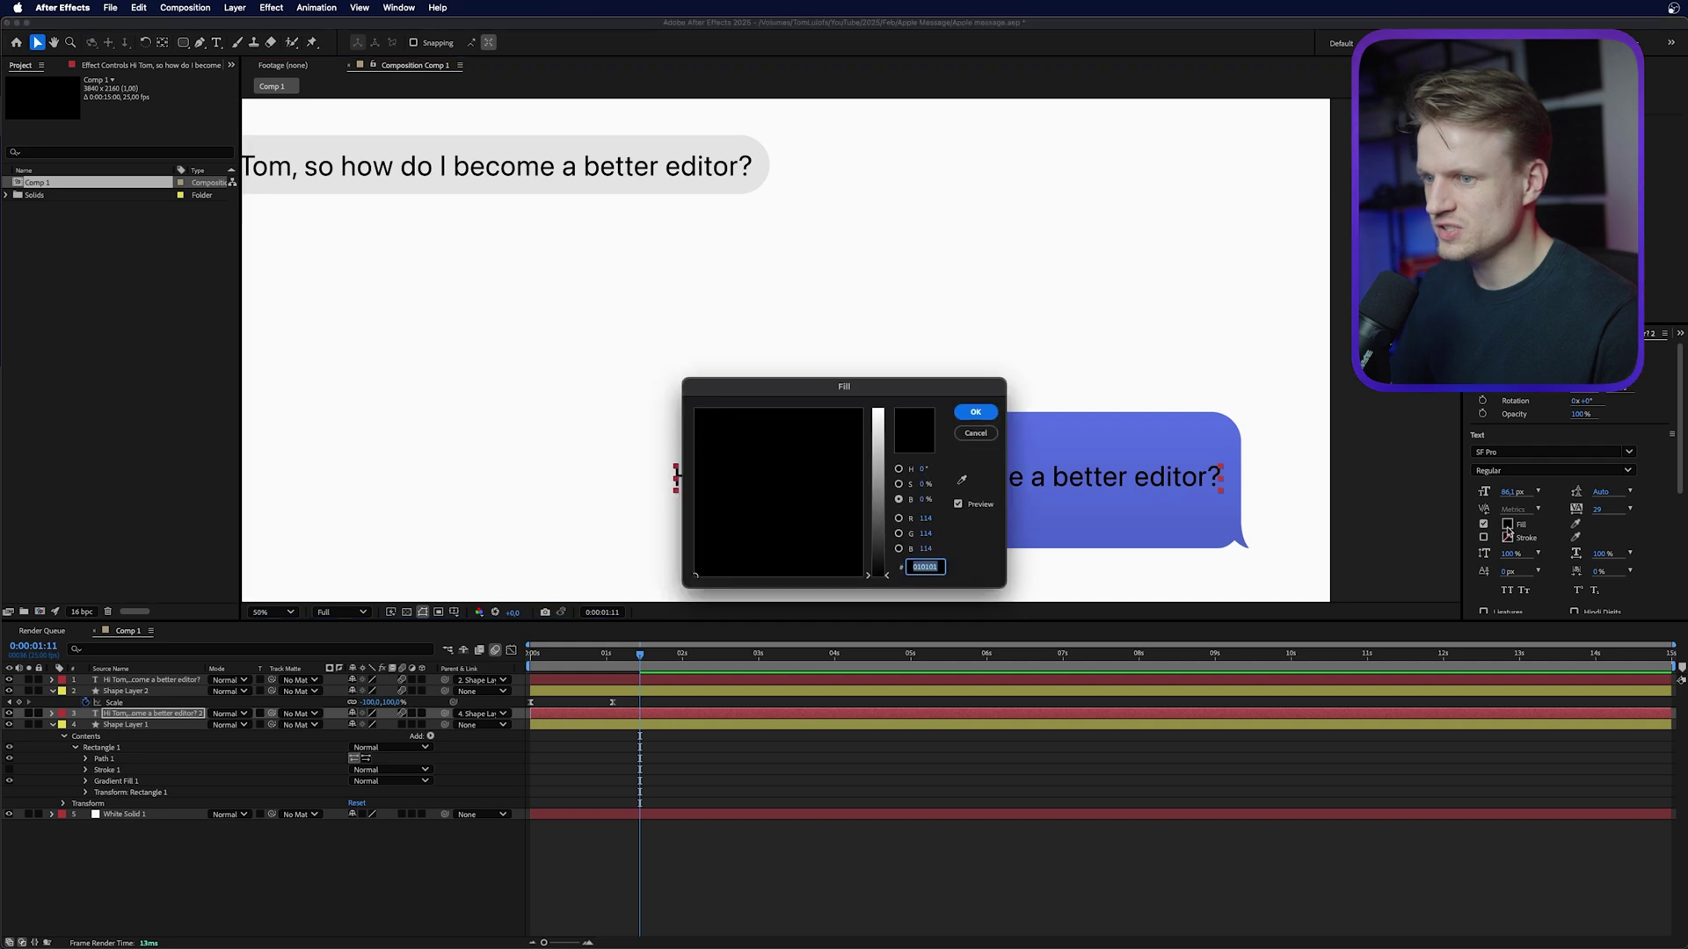
text(ffffff)
click(984, 414)
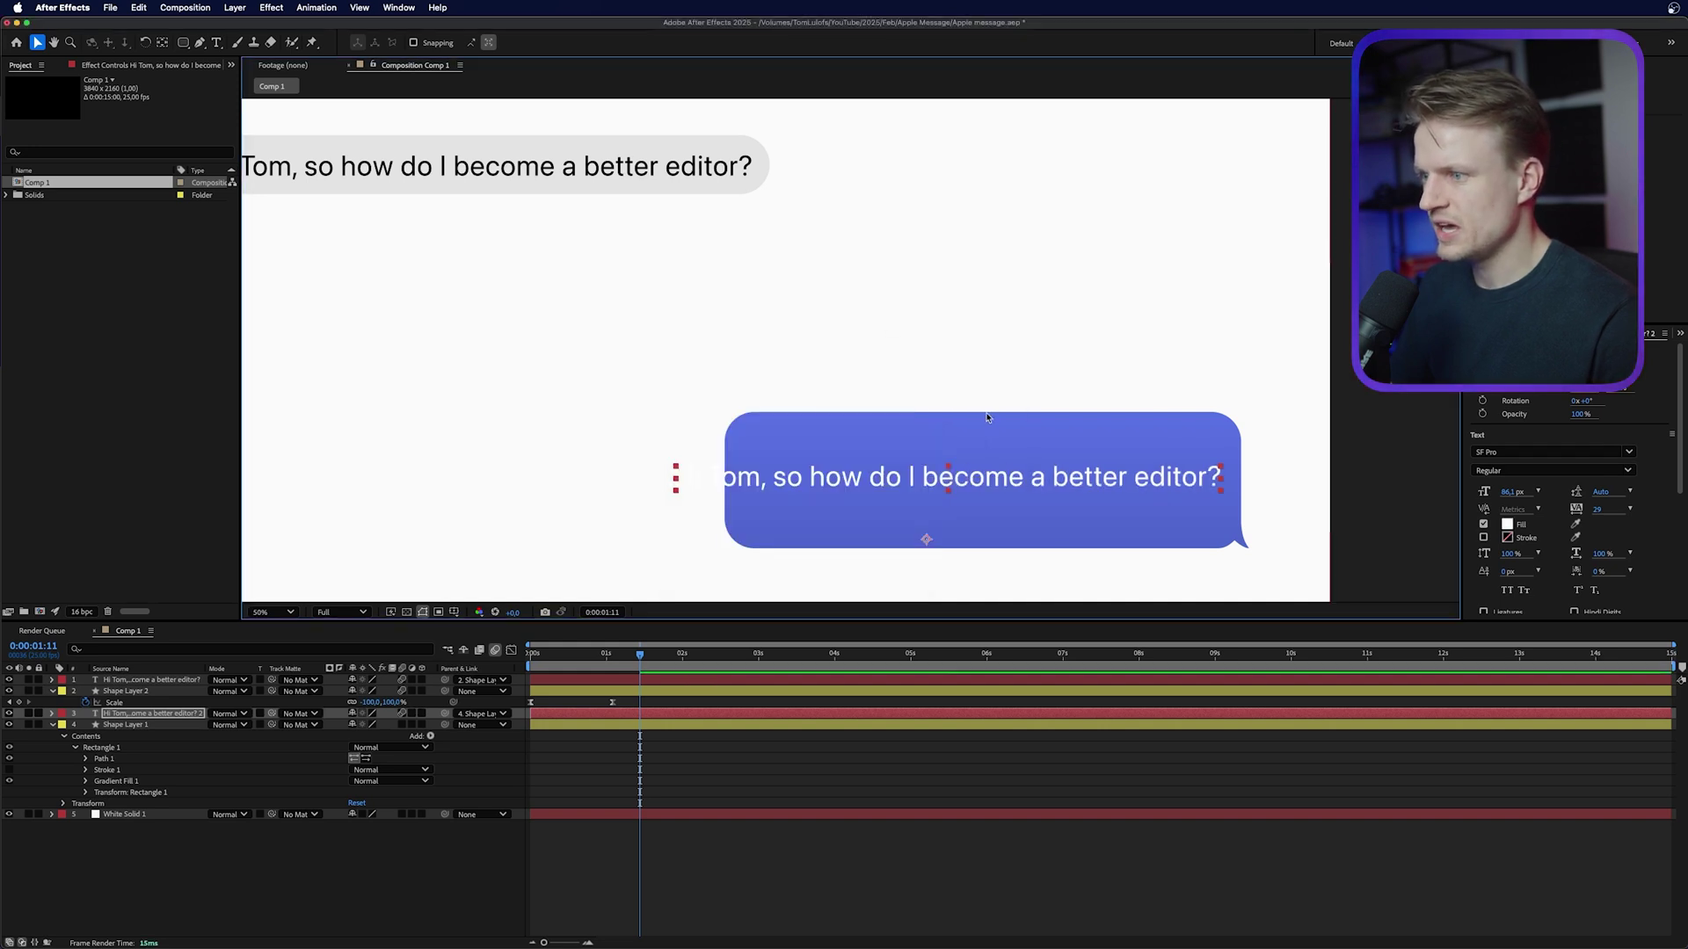
Replace the blue bubble's text with "It's simple bro, just join the Social Creator Club Pro" and fit it inside the bubble on two lines
double_click(952, 483)
text(It's simple bro, just join the Social Creator Club Pro)
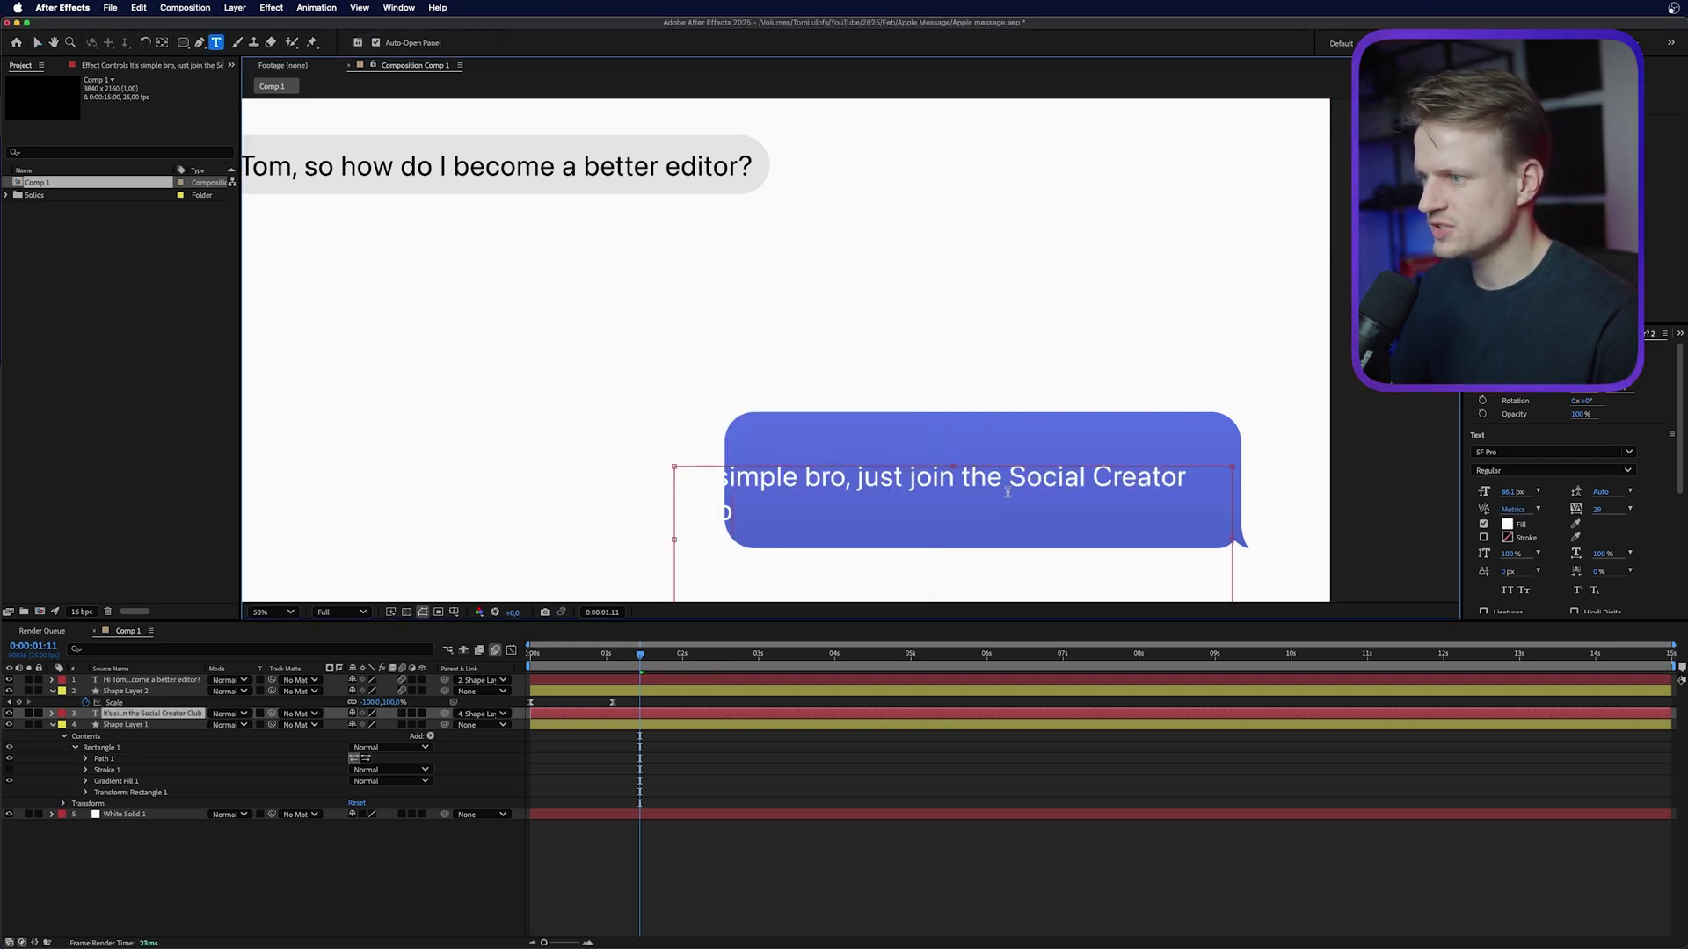
key(Escape)
drag(830, 498, 957, 469)
drag(1107, 468, 1044, 384)
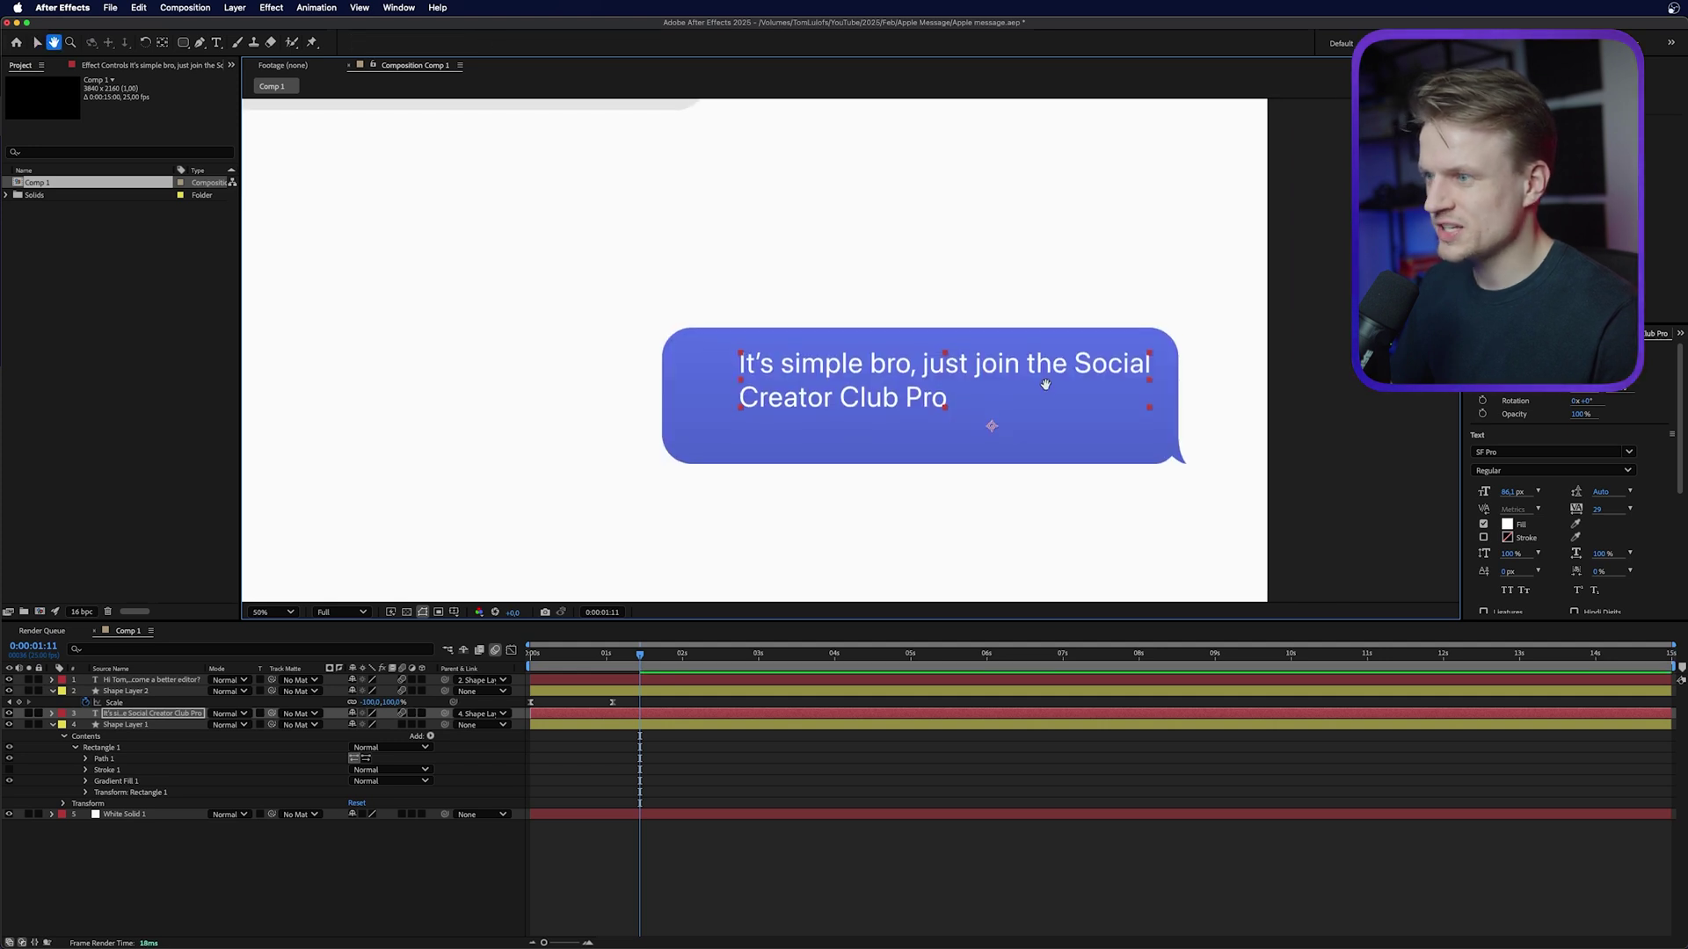
Shift the lower path points of the blue bubble upward, including its tail, so its height fits the two text lines
click(990, 426)
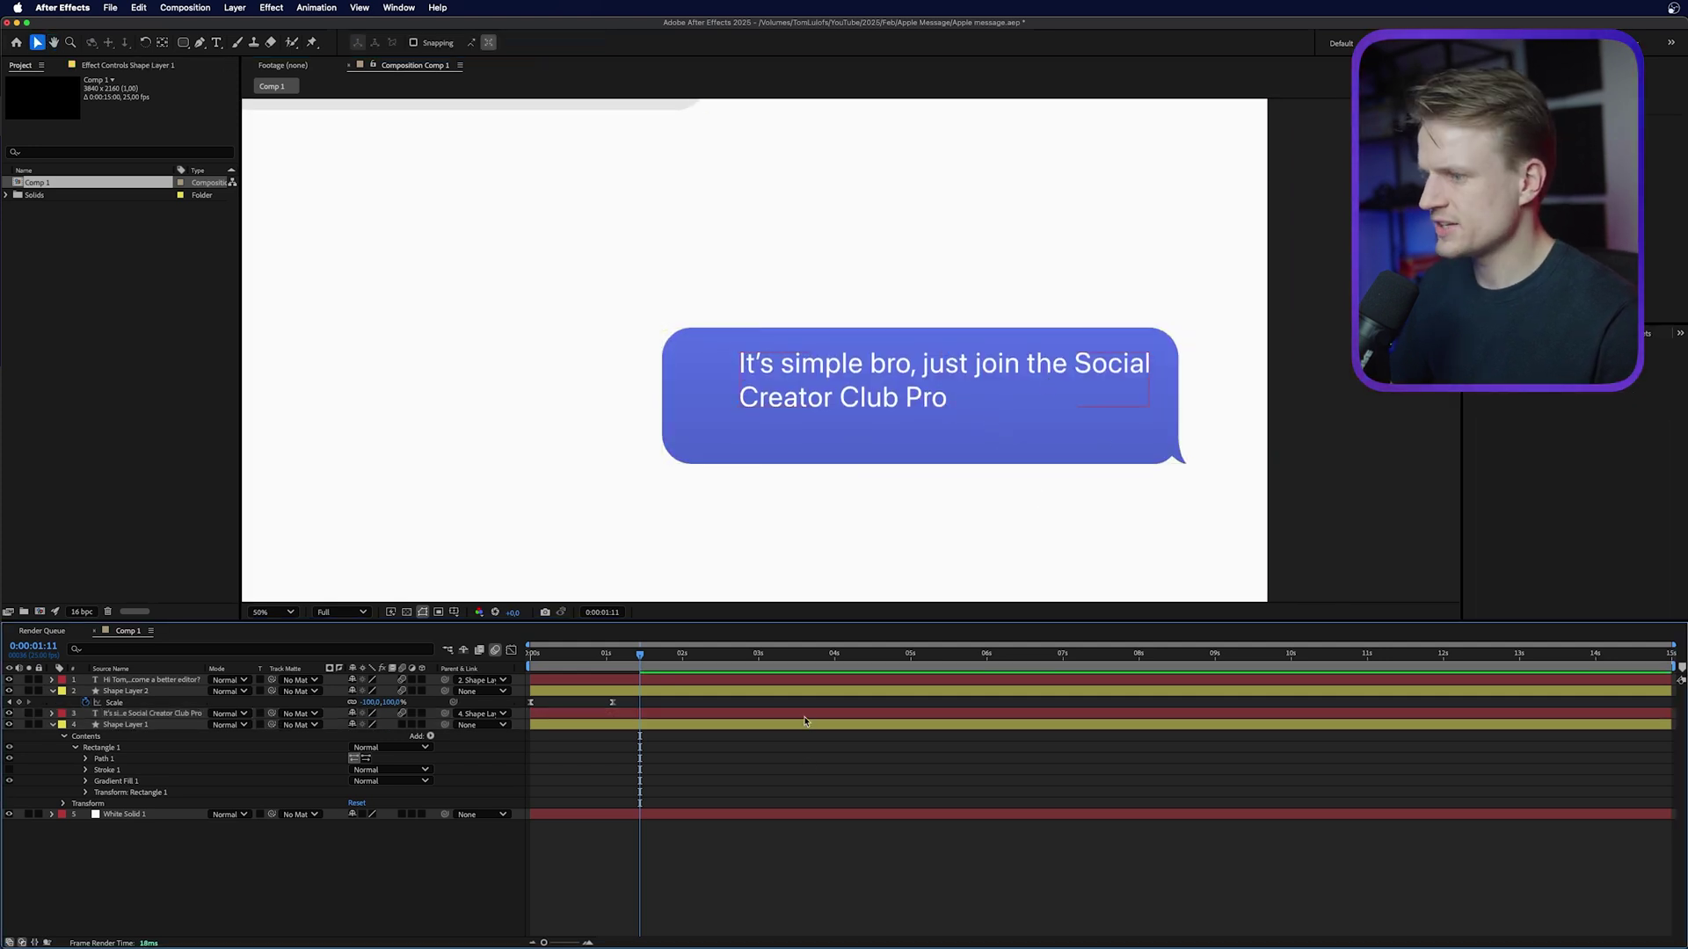
double_click(701, 435)
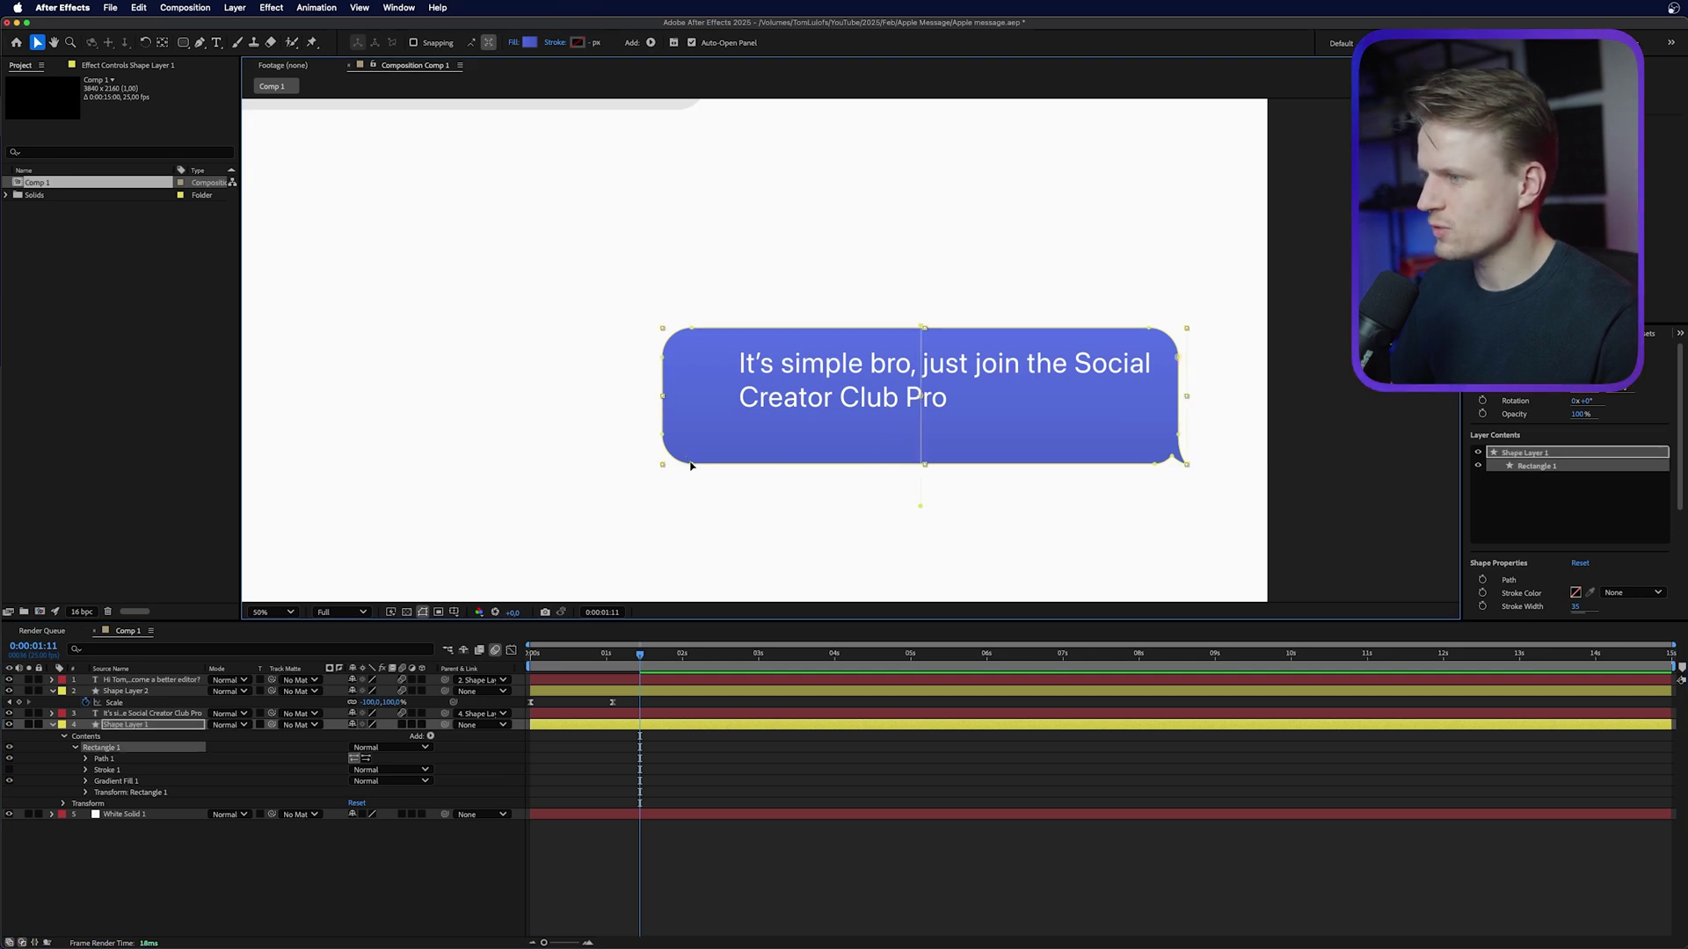
double_click(691, 465)
drag(514, 530, 1270, 448)
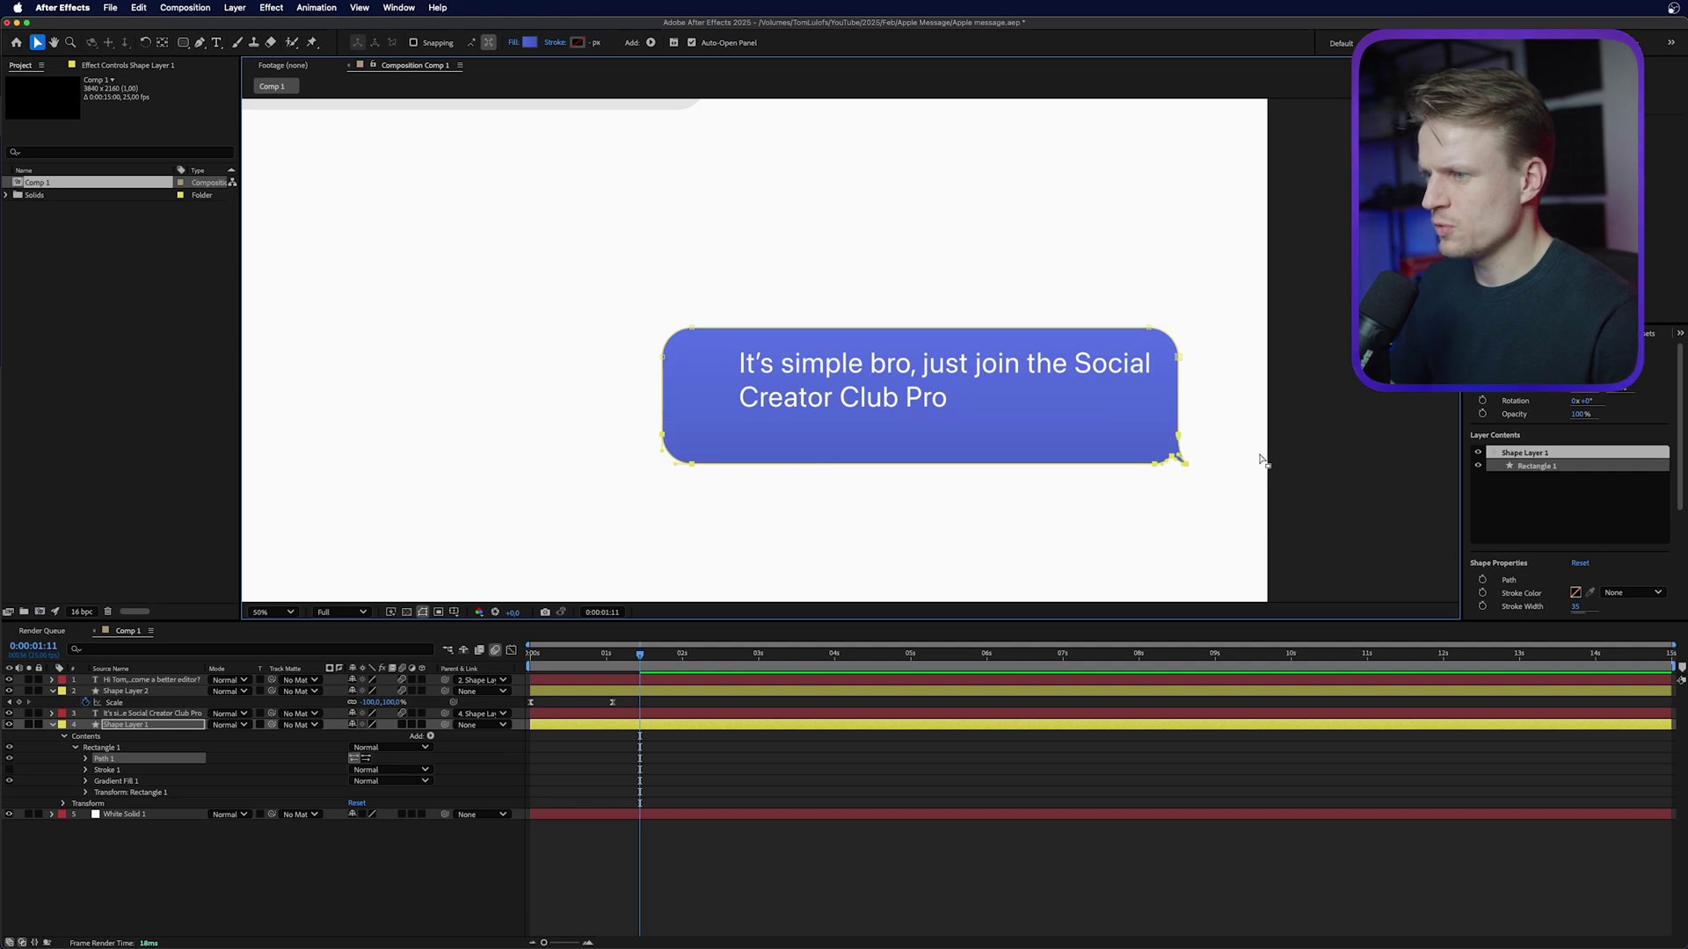
key(shift+Up)
key(shift+Up)
key(shift+Up)
key(shift+Up)
key(shift+Up)
key(shift+Up)
key(shift+Down)
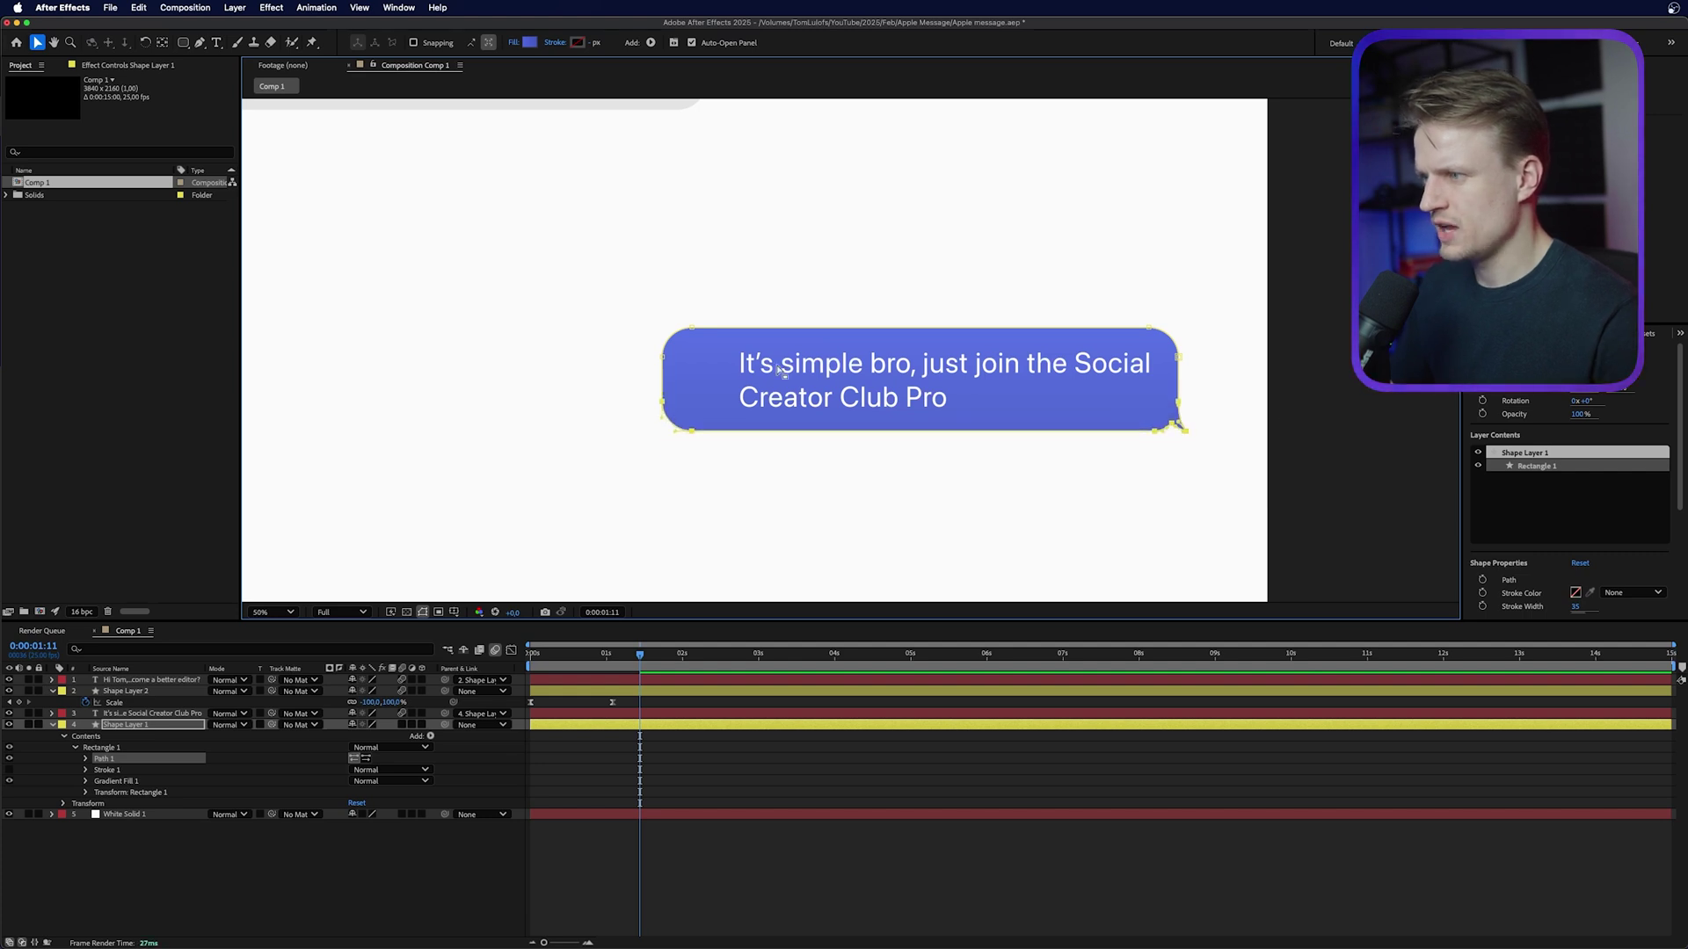
Shift the left-hand path points of the blue bubble inward so its width fits closely around the text
drag(585, 294, 741, 520)
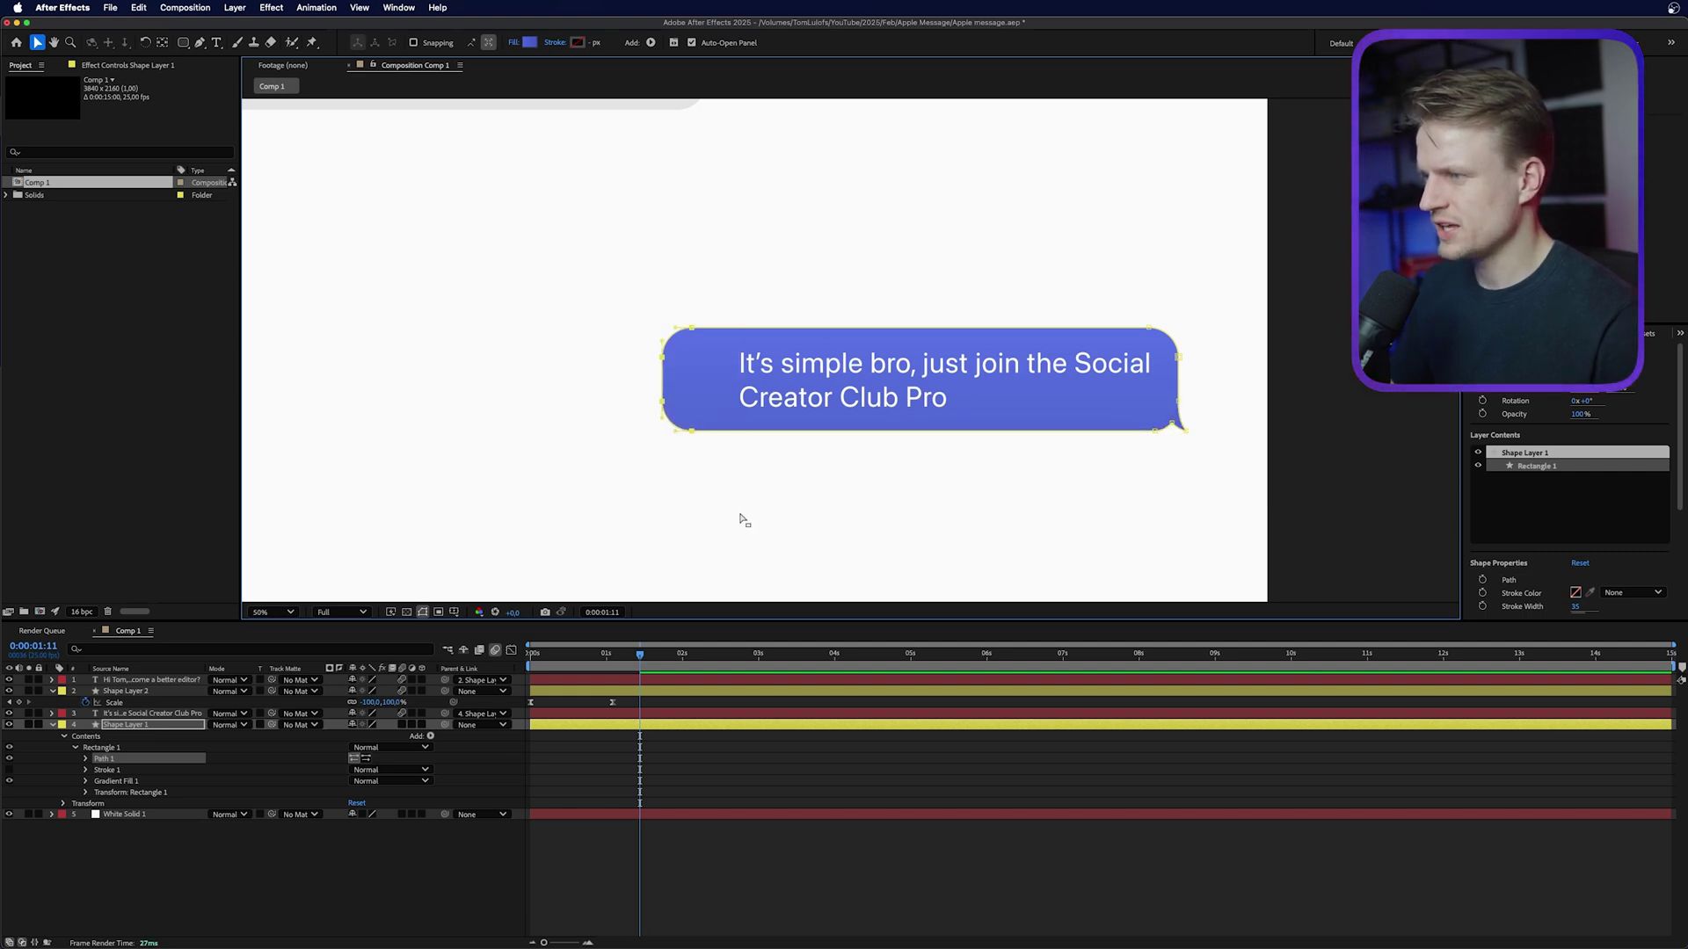
key(shift+Right)
key(shift+Right)
key(shift+Right)
key(shift+Right)
key(shift+Right)
key(shift+Right)
key(shift+Right)
key(shift+Right)
key(shift+Right)
key(shift+Left)
key(shift+Left)
key(shift+Right)
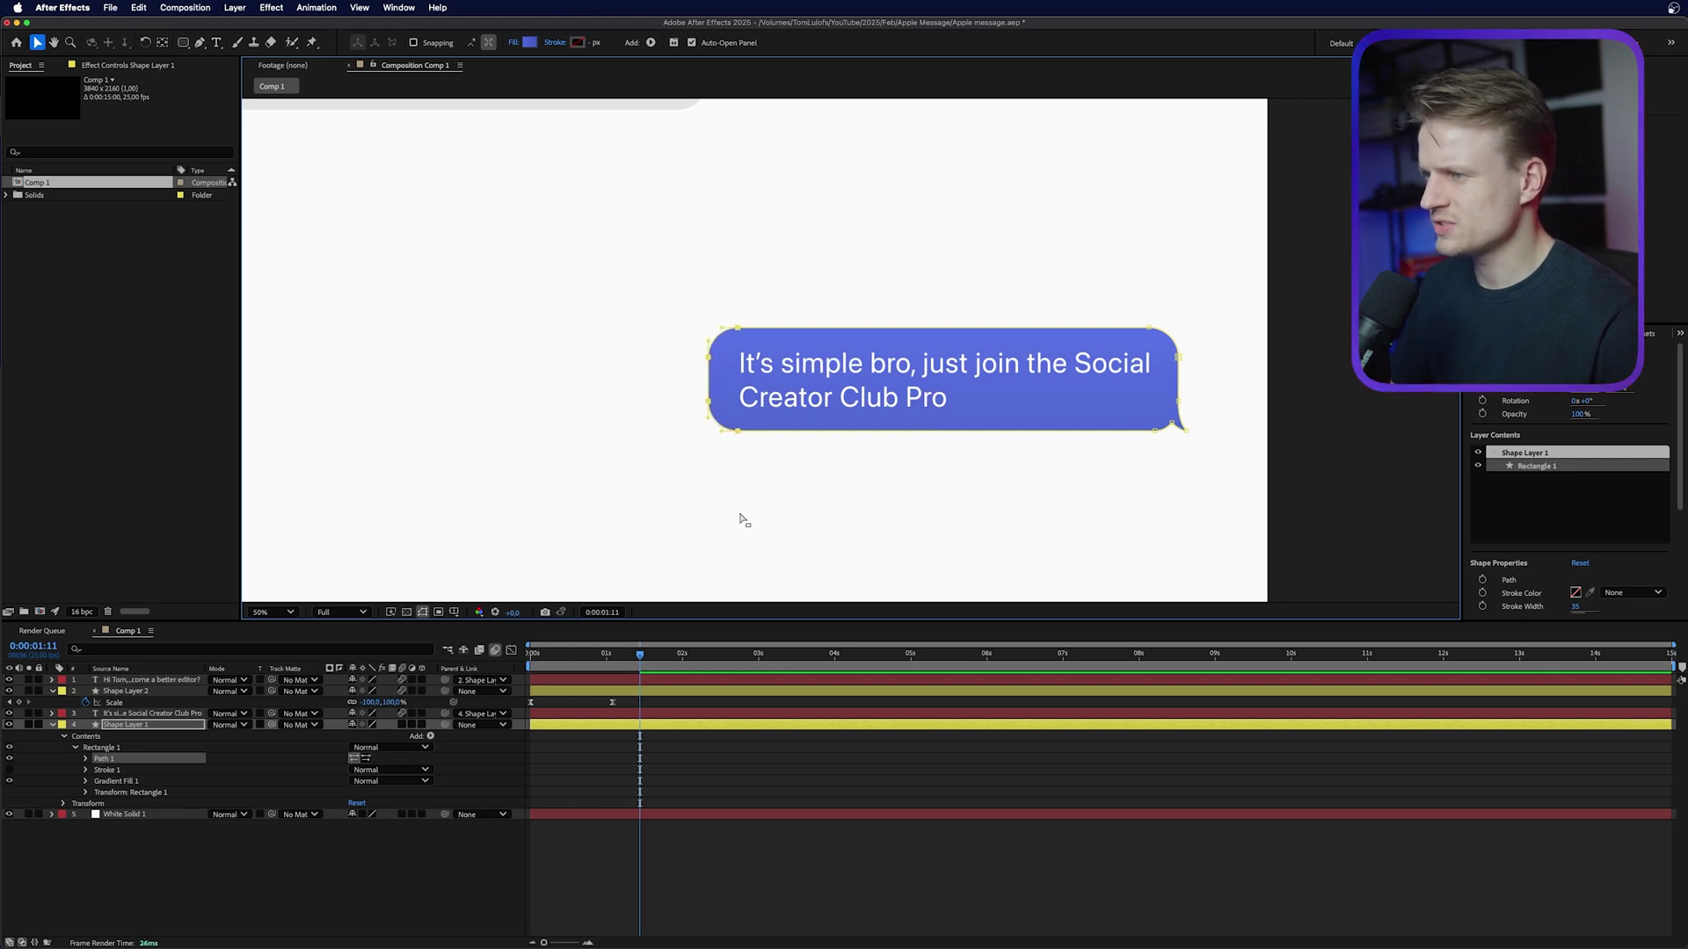
key(shift+Right)
key(shift+Left)
key(shift+Left)
key(shift+Right)
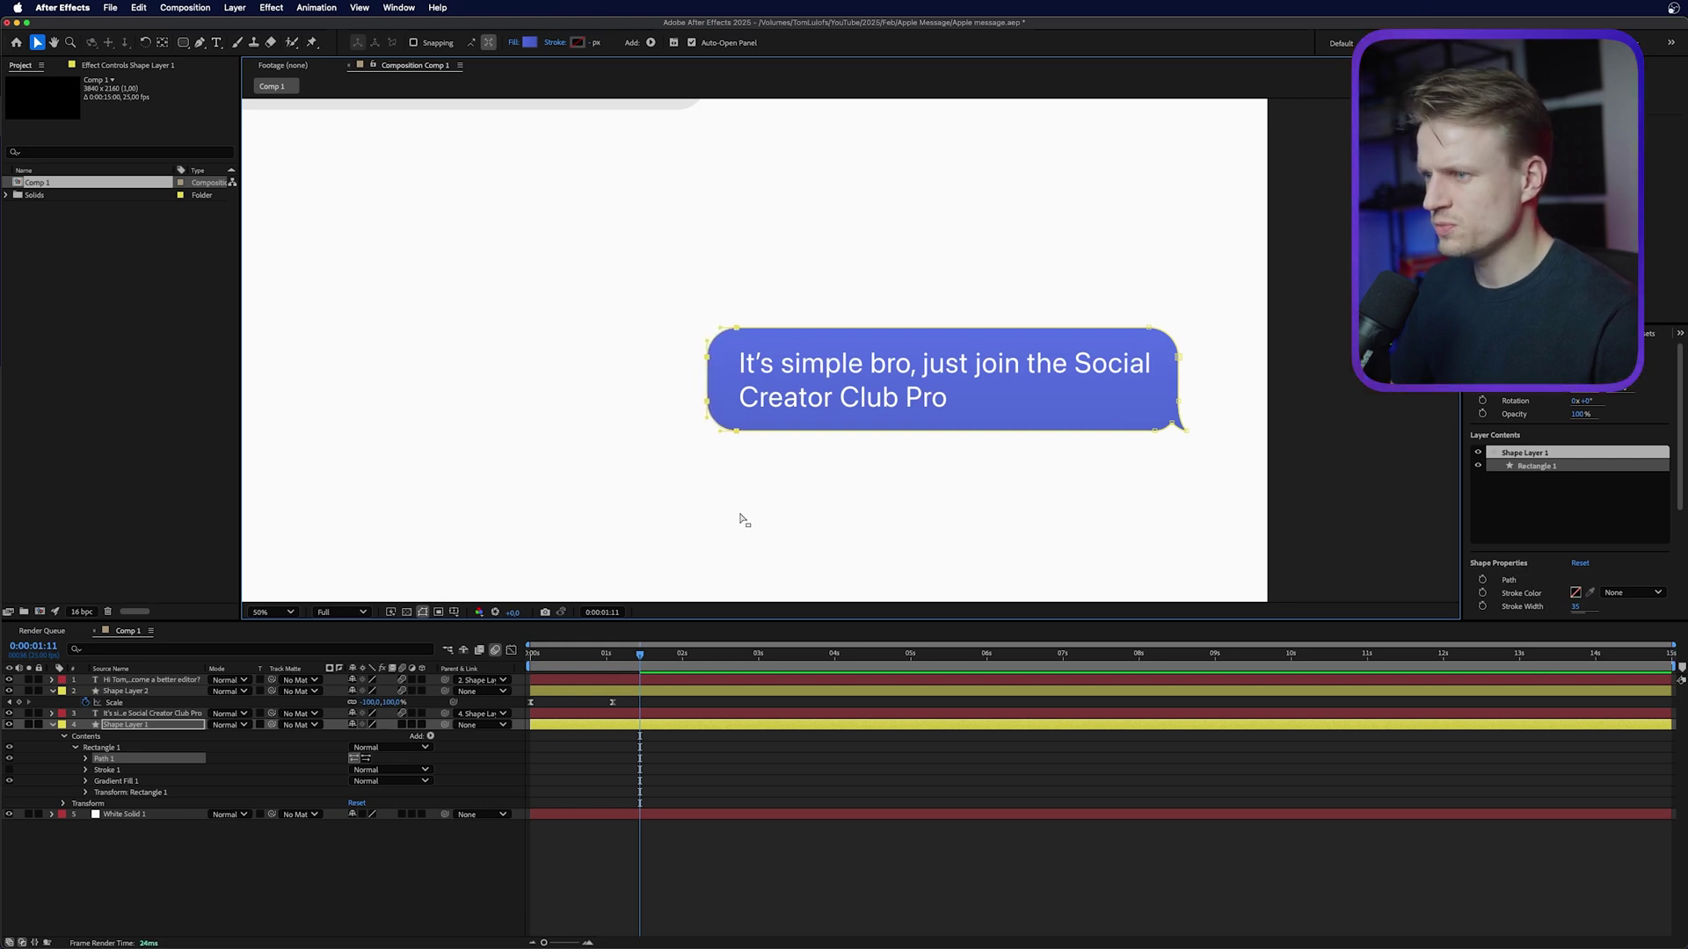
Move the blue bubble's anchor point to the tip of its tail and show the layer's Scale property
click(178, 726)
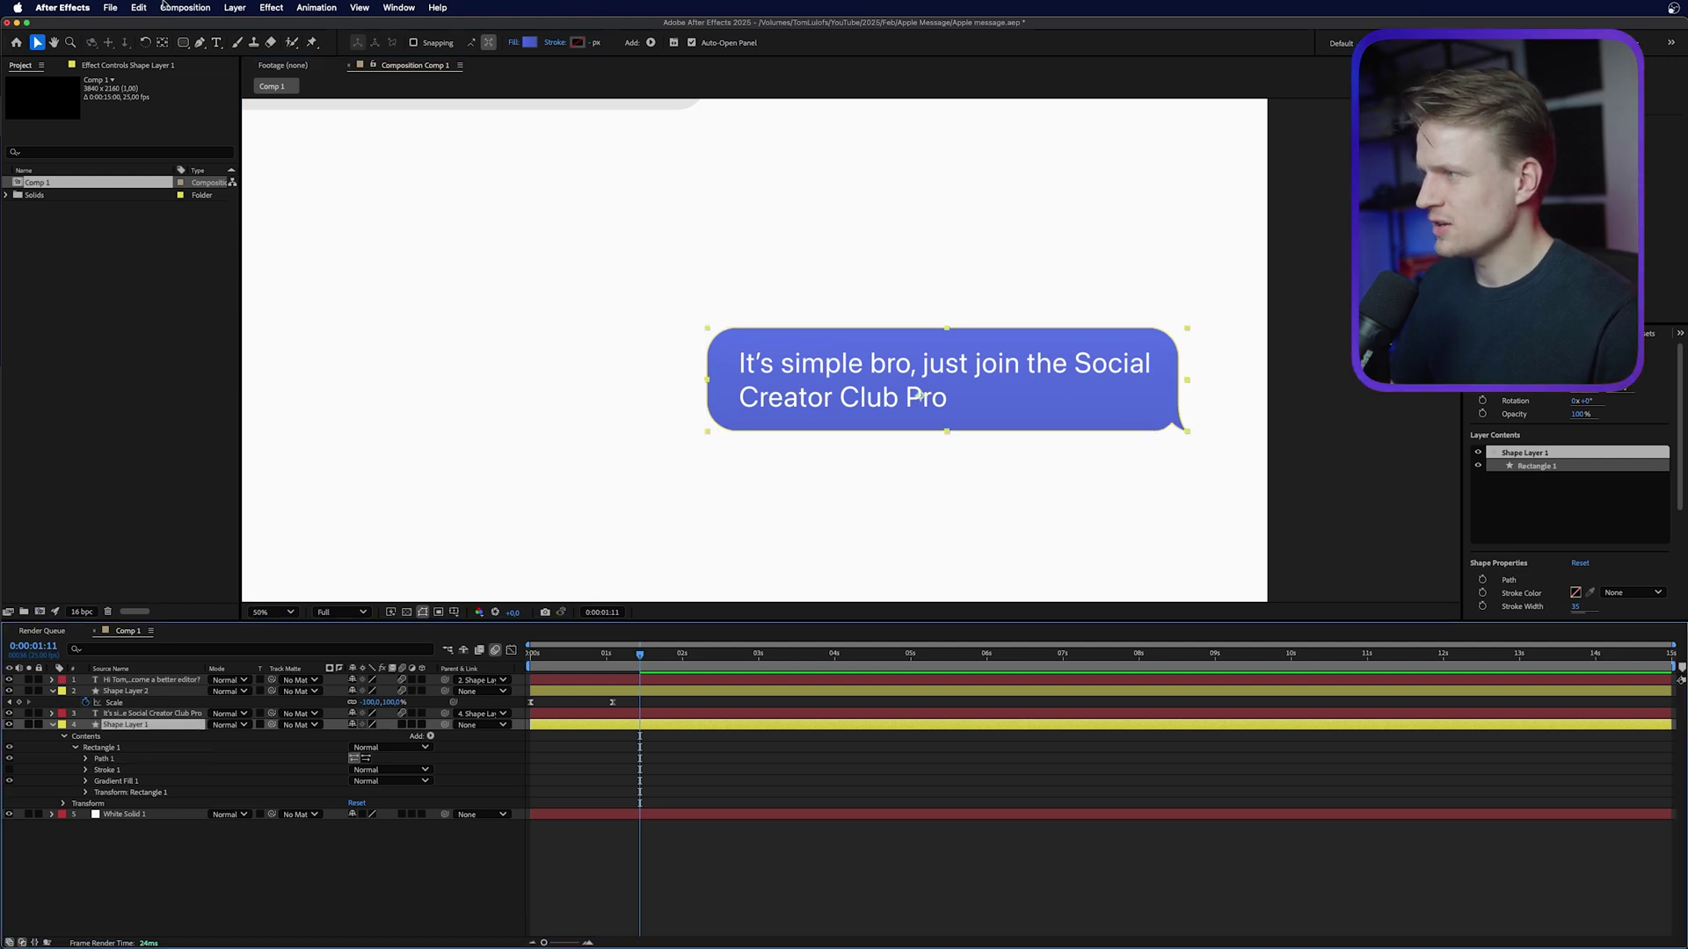
click(162, 46)
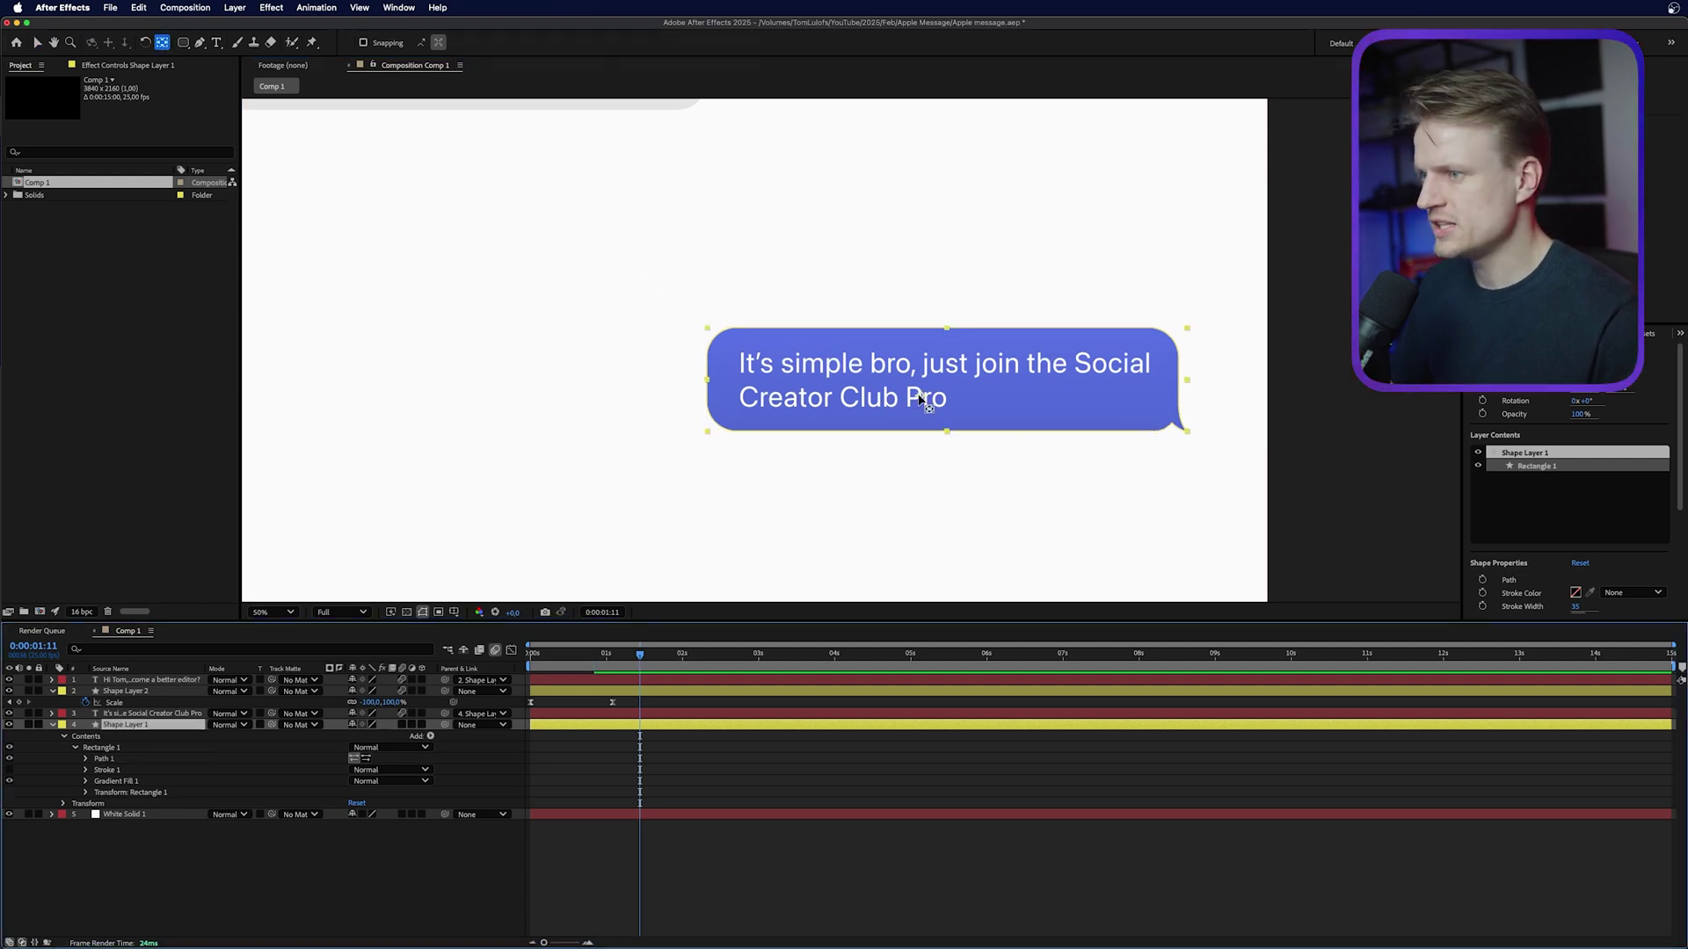
drag(920, 397, 907, 388)
drag(1063, 415, 1187, 433)
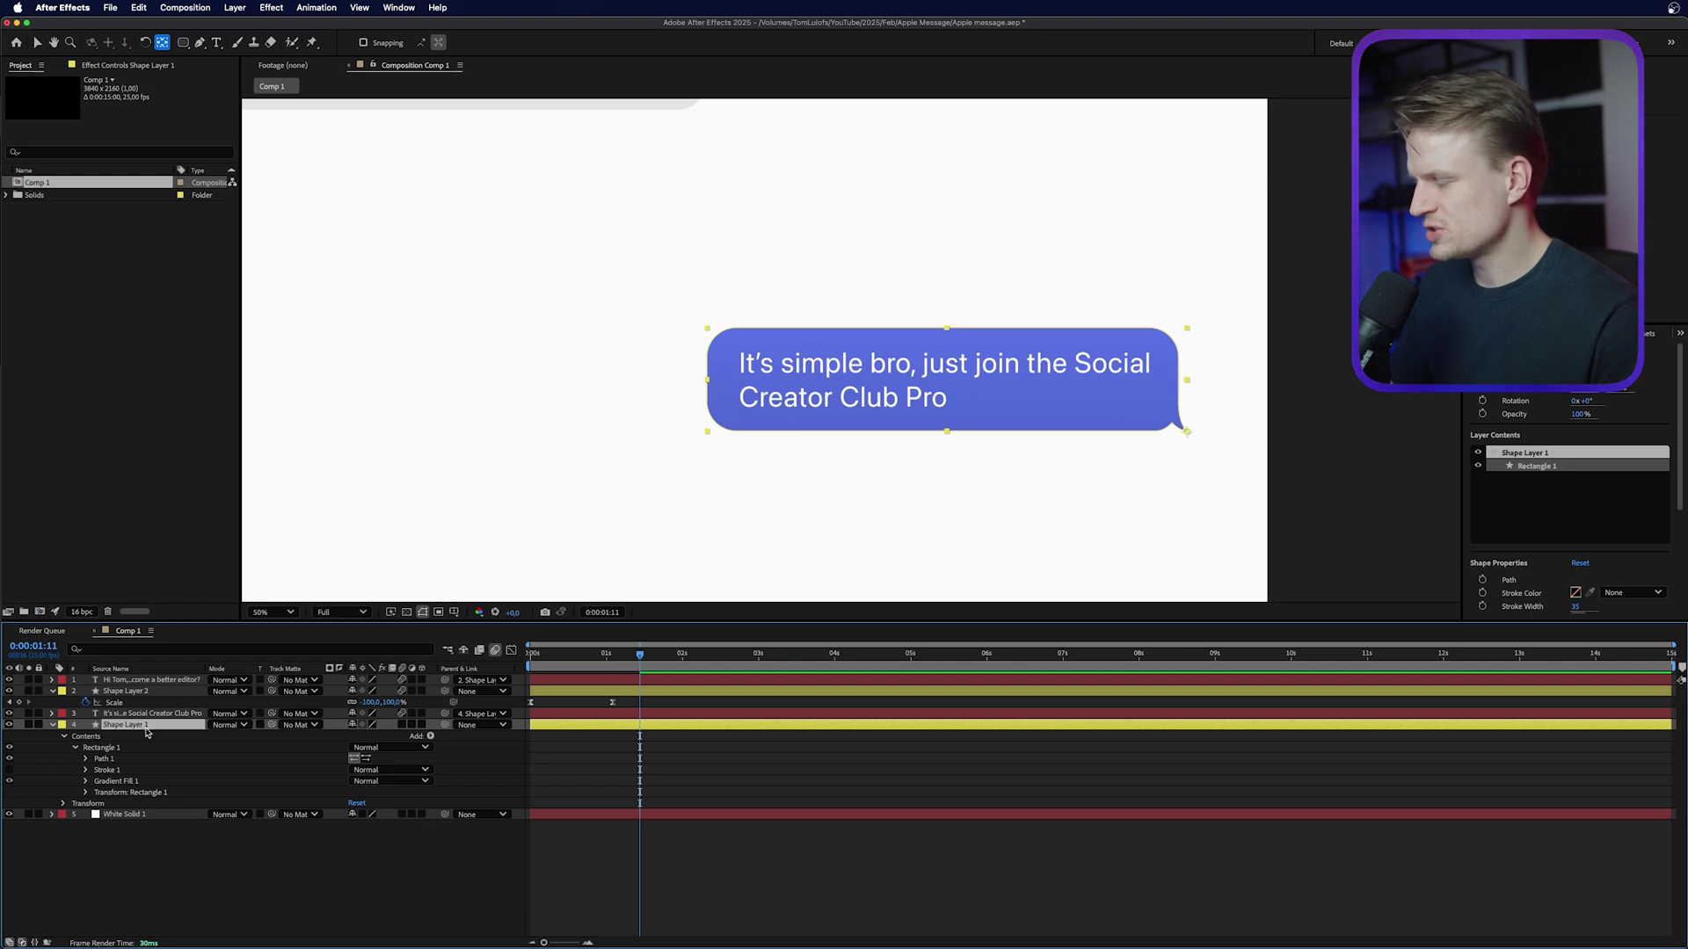
key(s)
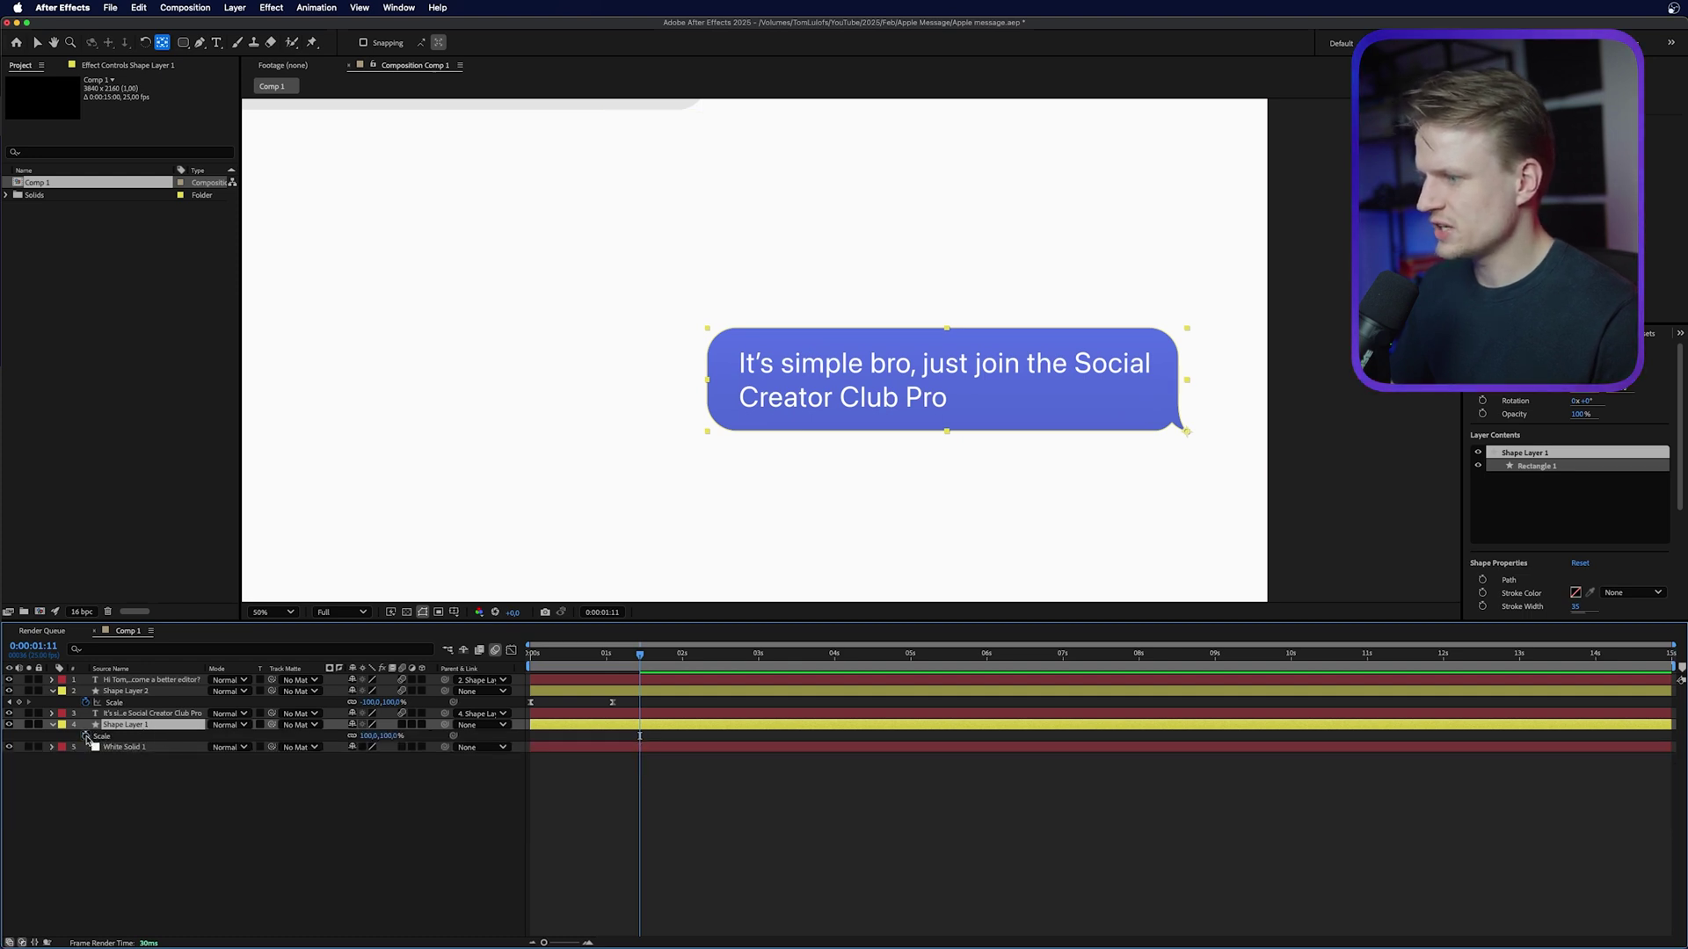
Keyframe the blue bubble's Scale from 0% at 0:00:01:02 up to 100% a little over one second further along
click(86, 736)
drag(644, 659, 569, 659)
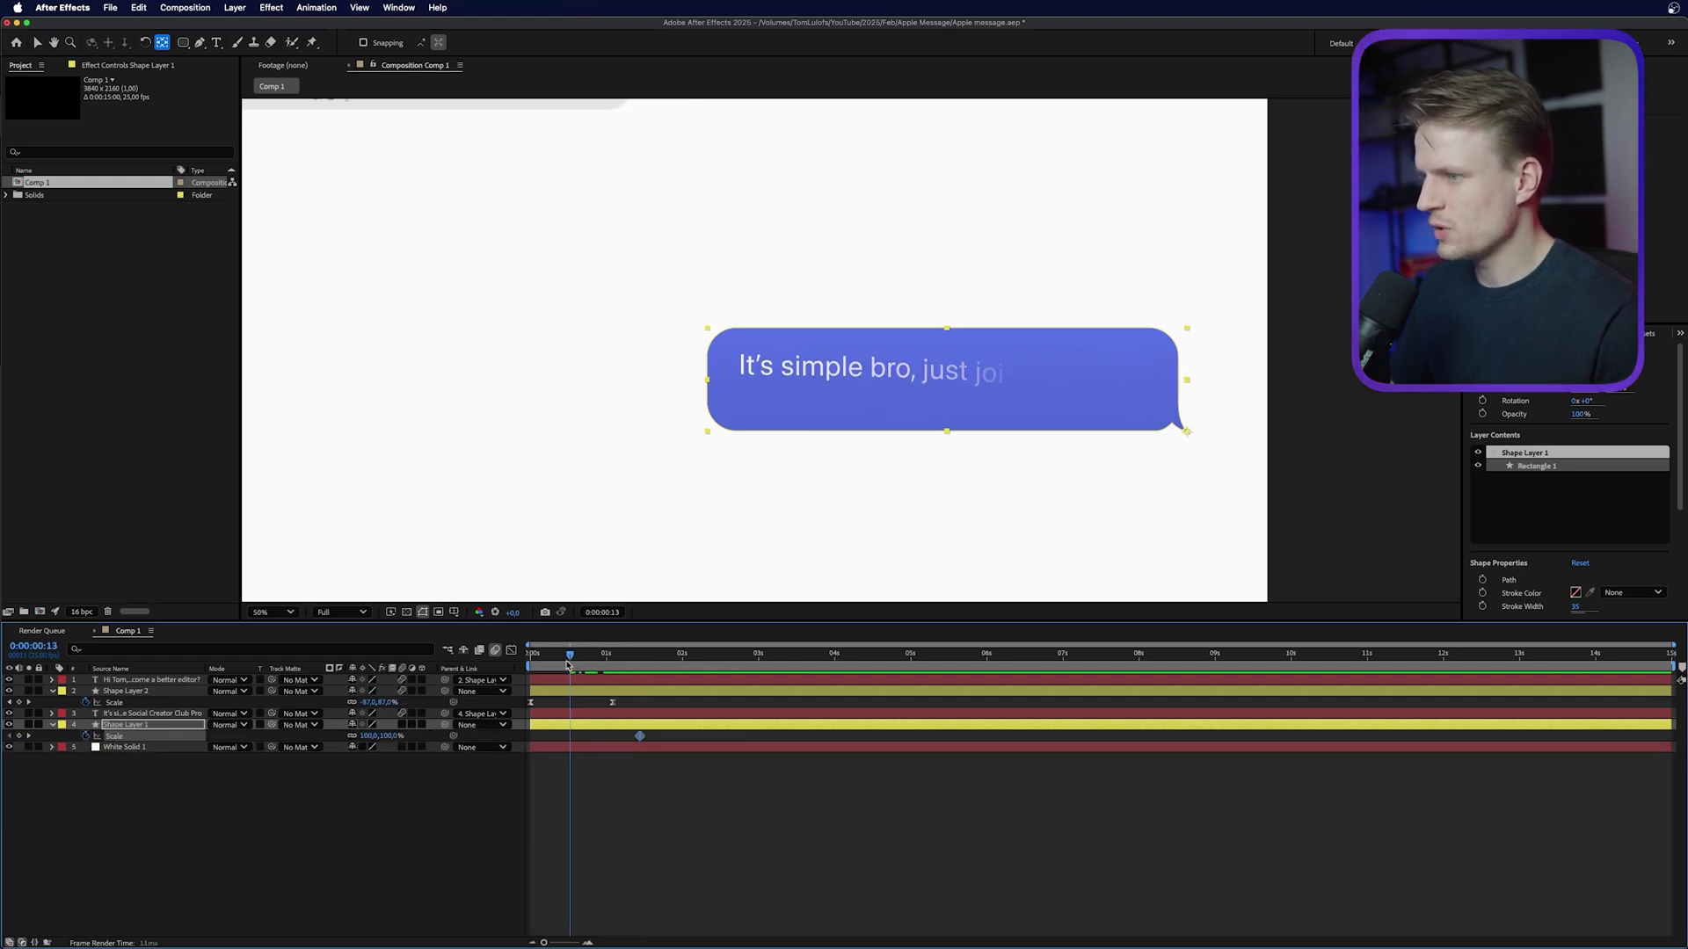
scroll(794, 475, down, 2)
drag(825, 451, 844, 477)
drag(566, 659, 613, 665)
drag(639, 738, 709, 737)
click(392, 737)
text(0)
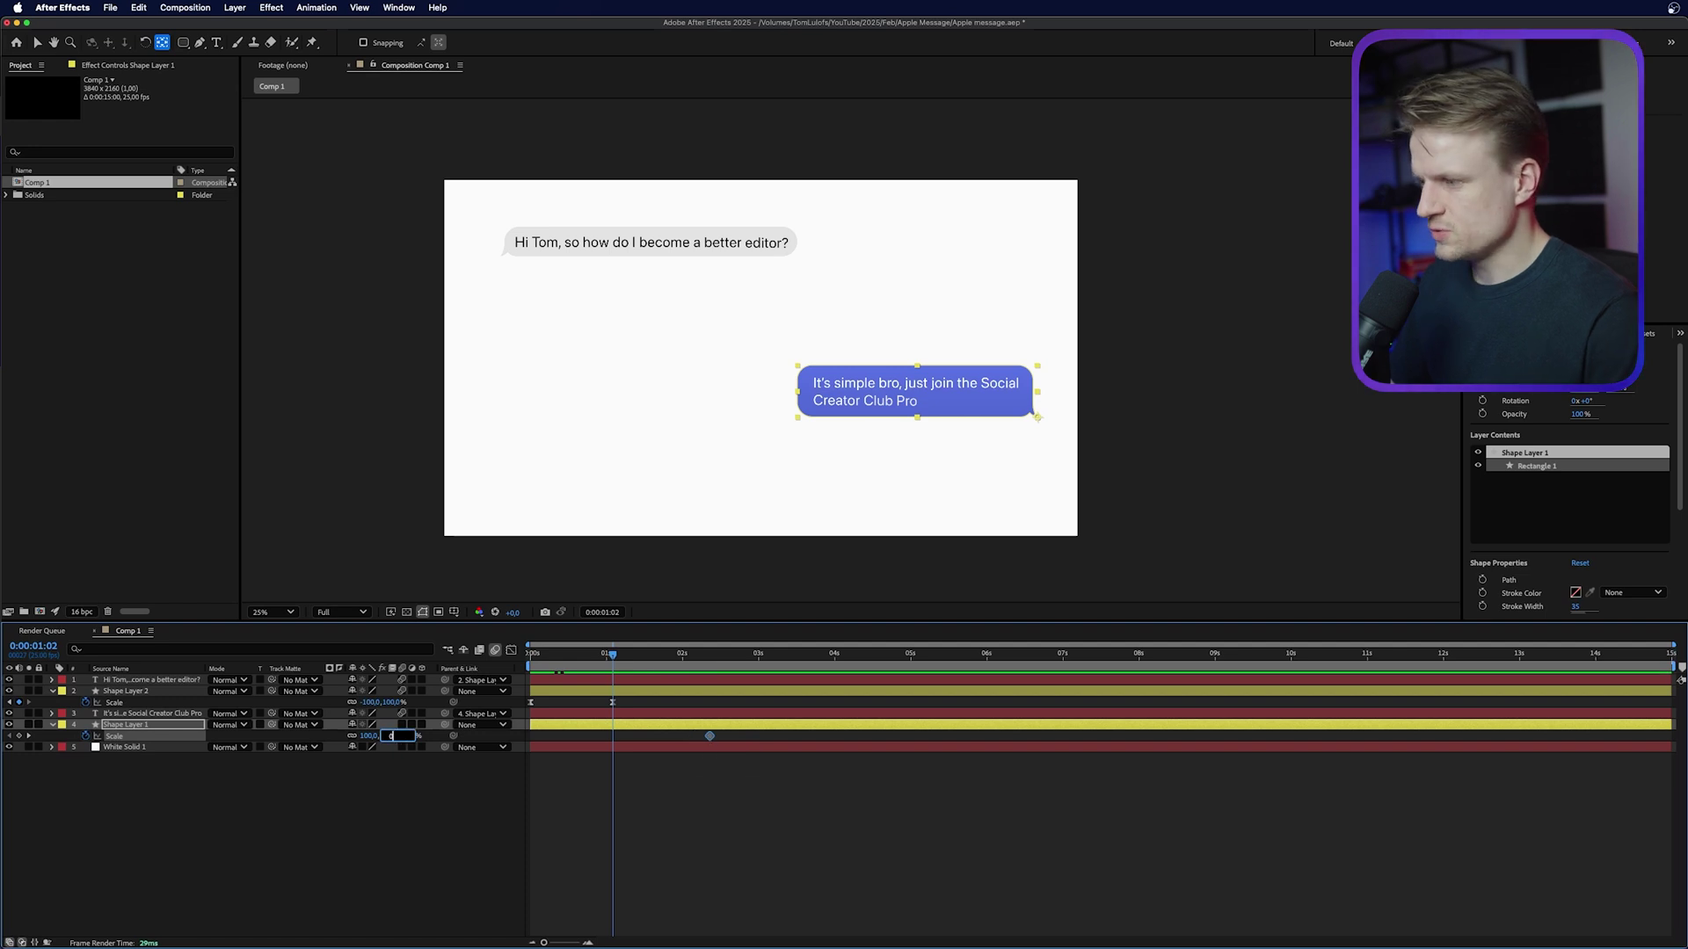
key(Return)
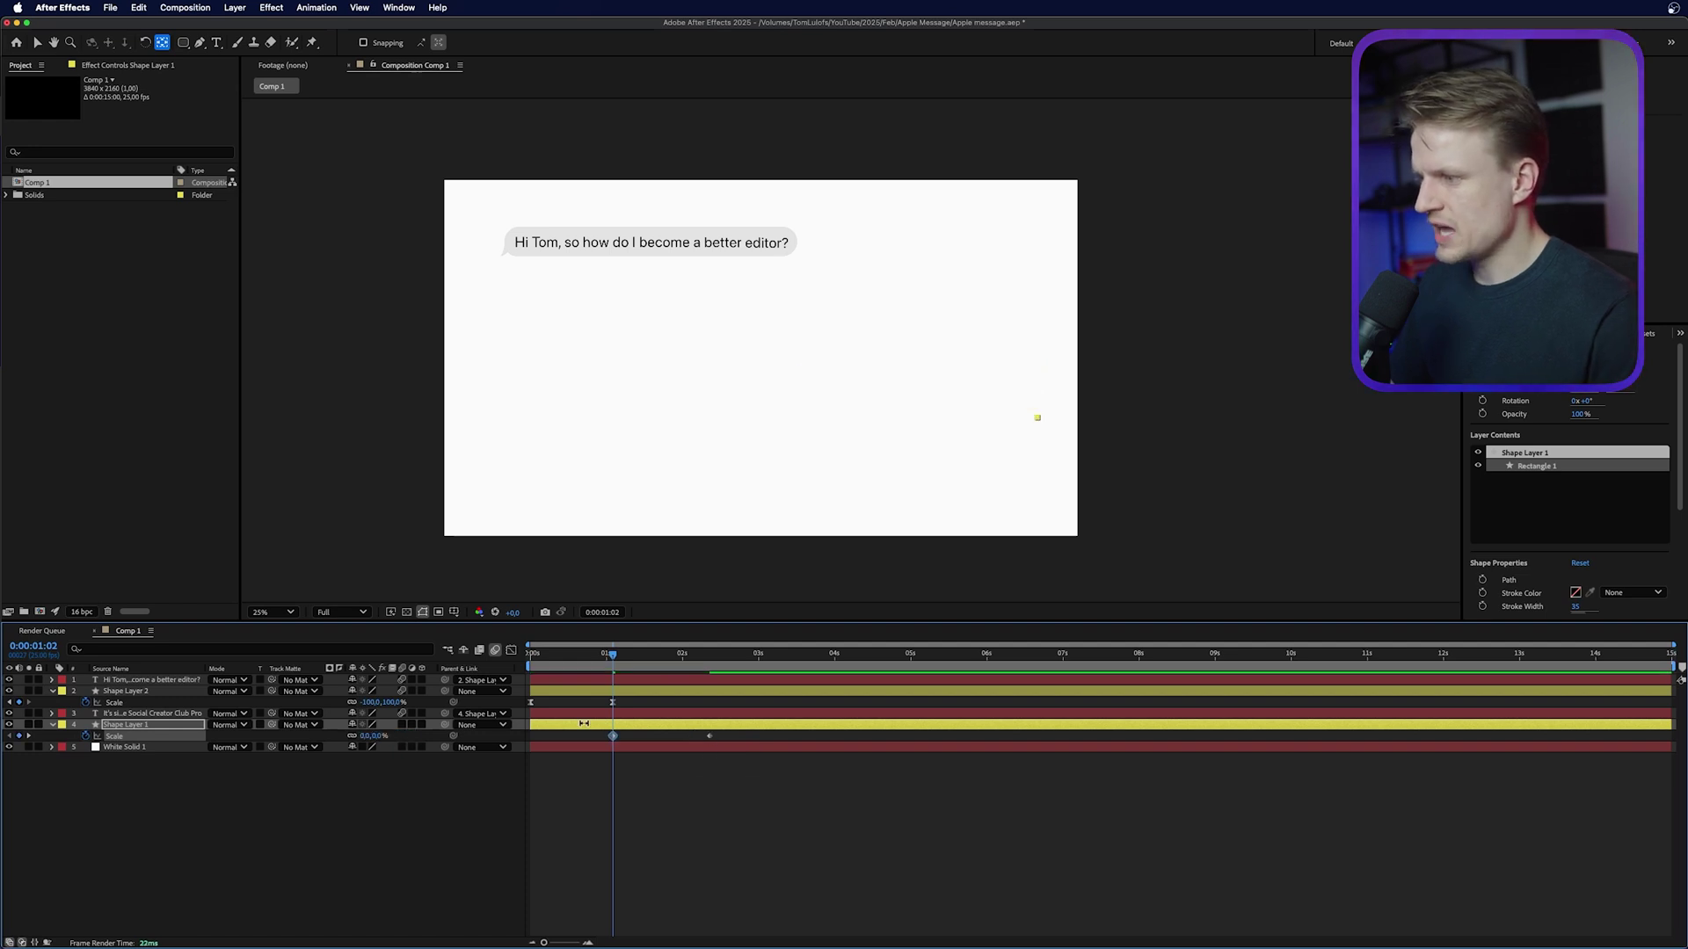
Ease the blue bubble's Scale keyframes into a fast start with a slow finish and enable motion blur on its layer
drag(594, 740, 799, 731)
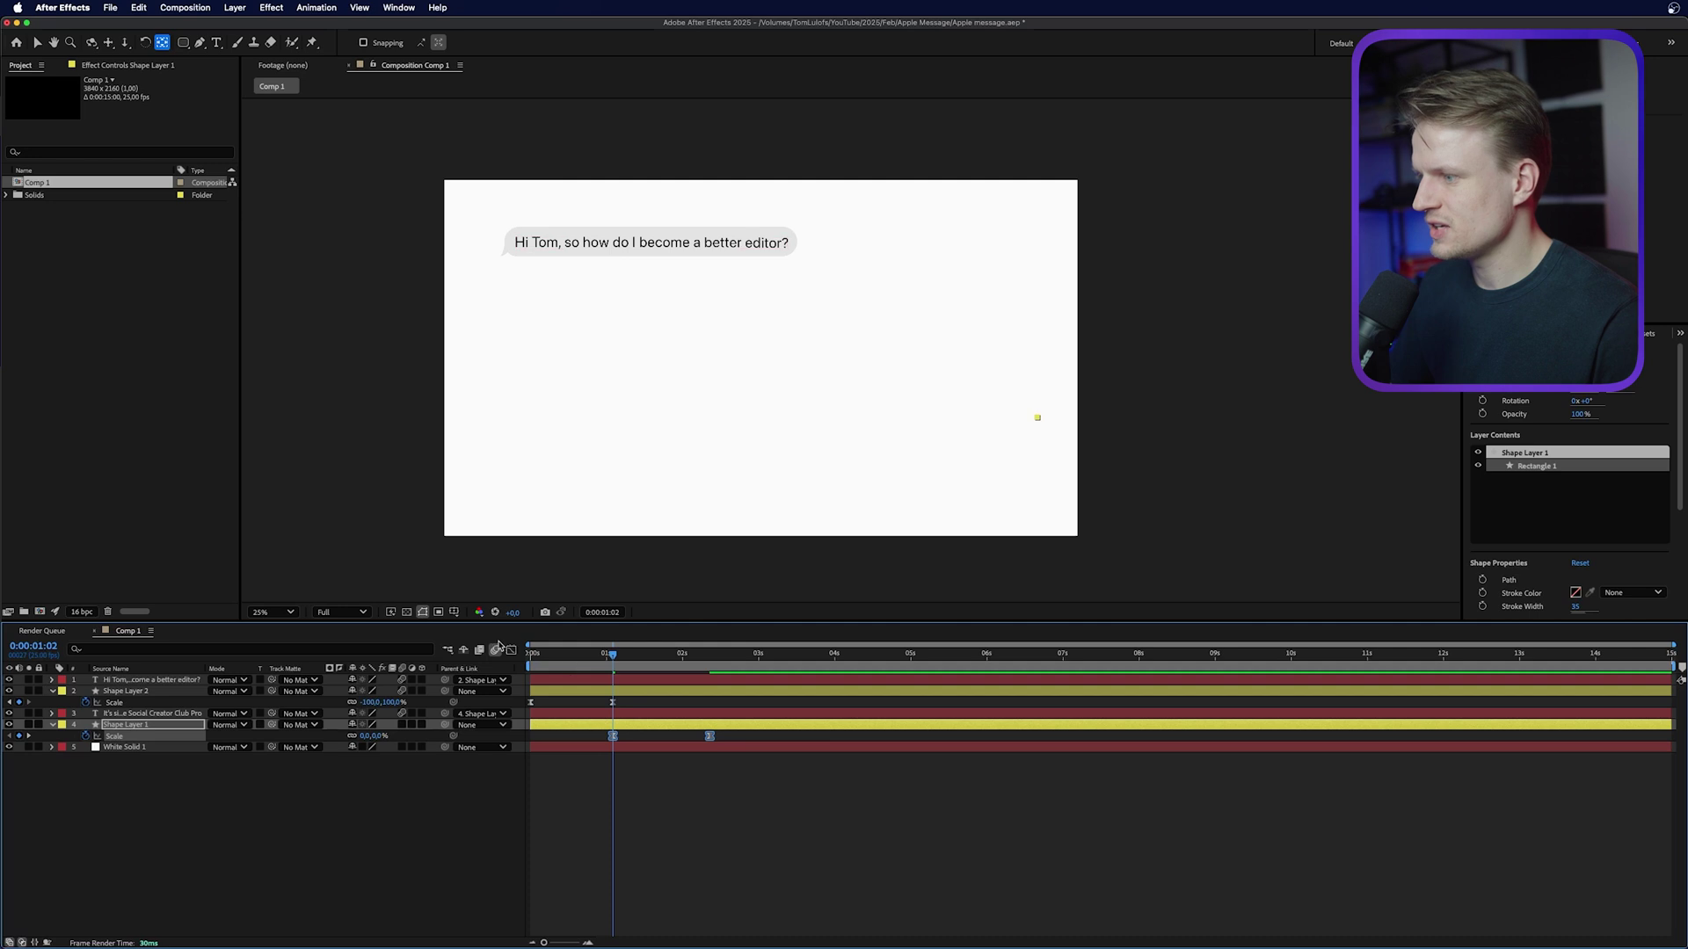
click(511, 650)
drag(799, 842, 621, 900)
key(space)
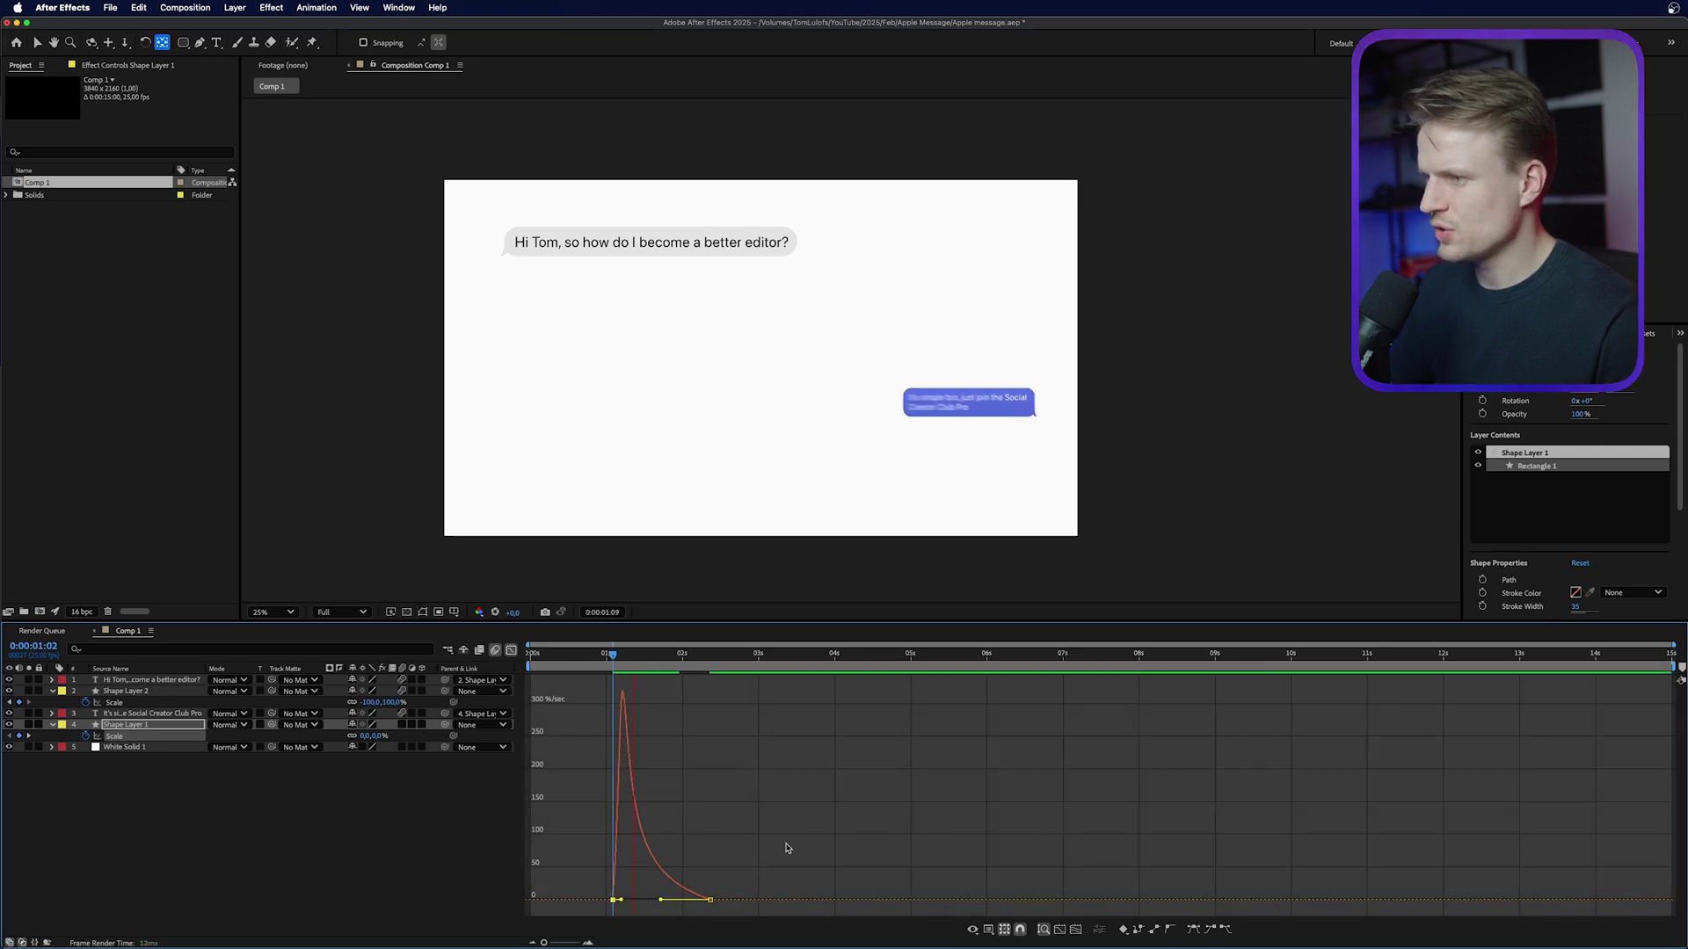
click(680, 654)
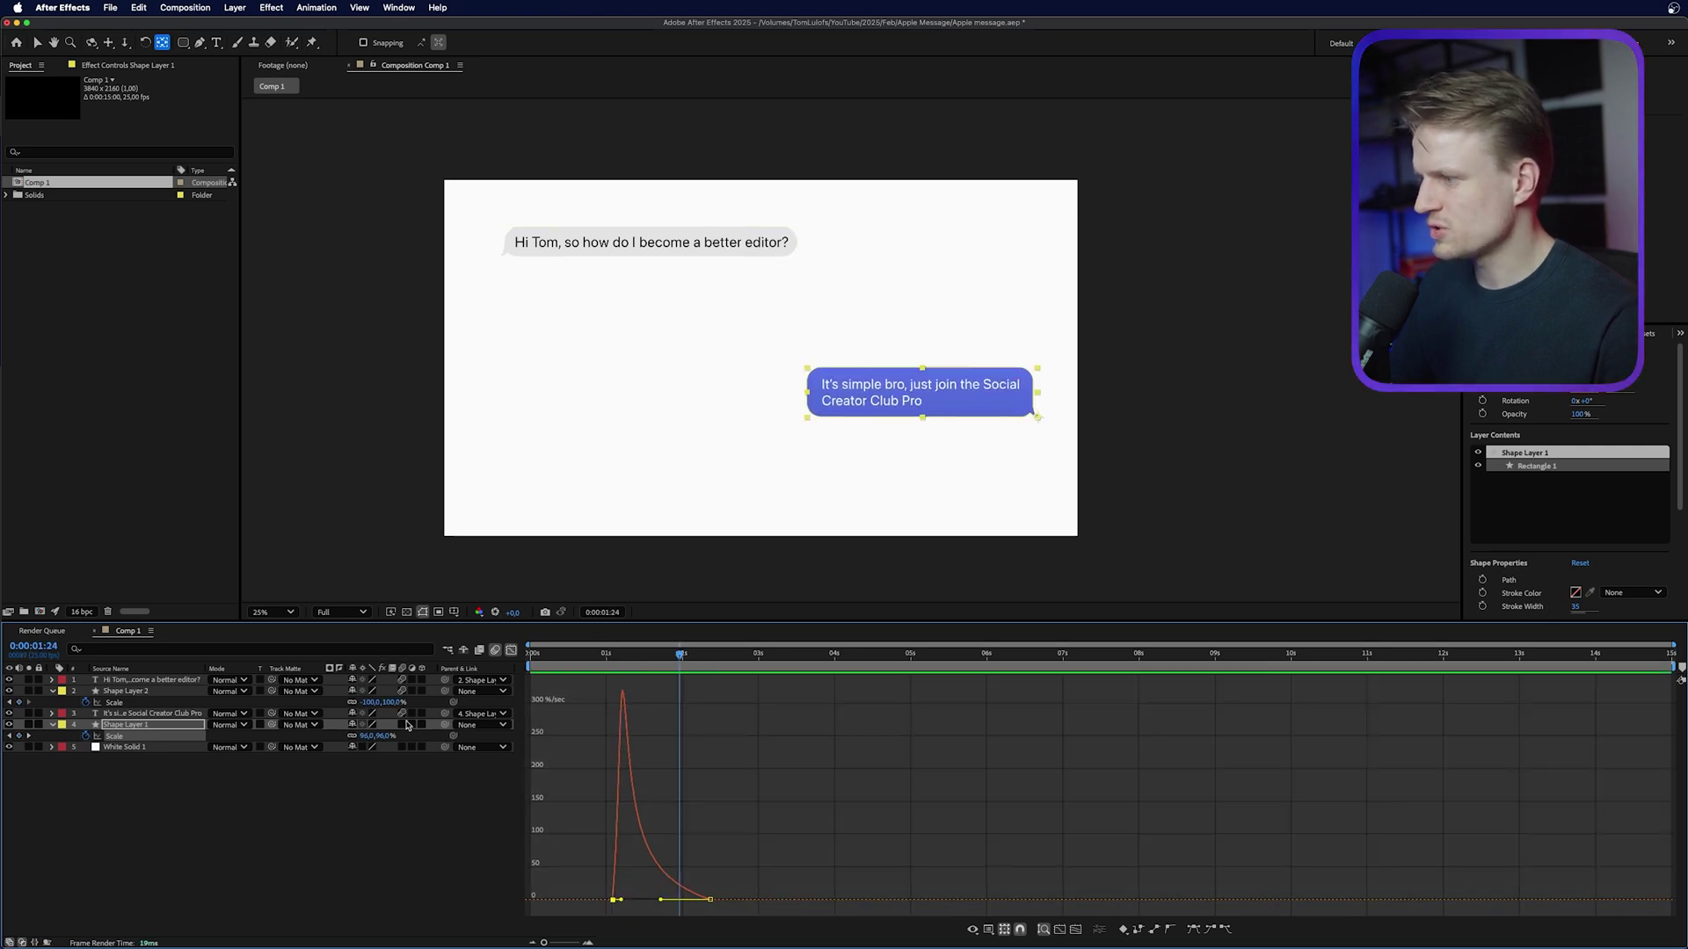
click(400, 727)
Move the blue message text's Offset keyframes so its reveal starts at about 1.3 seconds, just after the bubble begins scaling
click(156, 717)
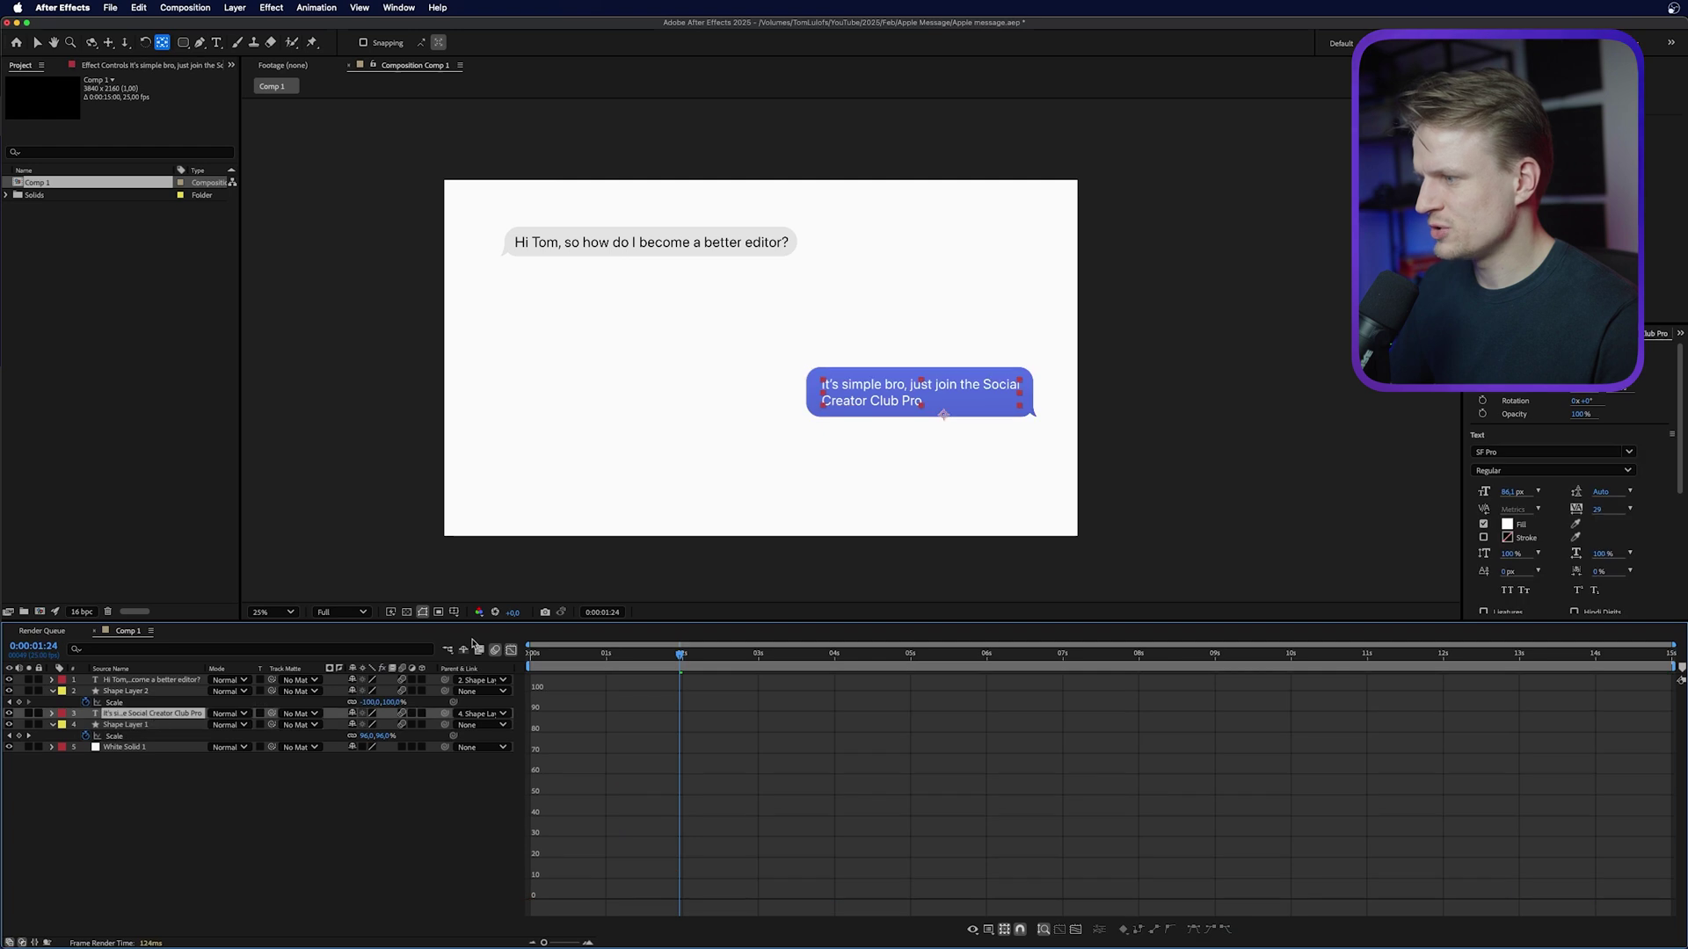
click(512, 651)
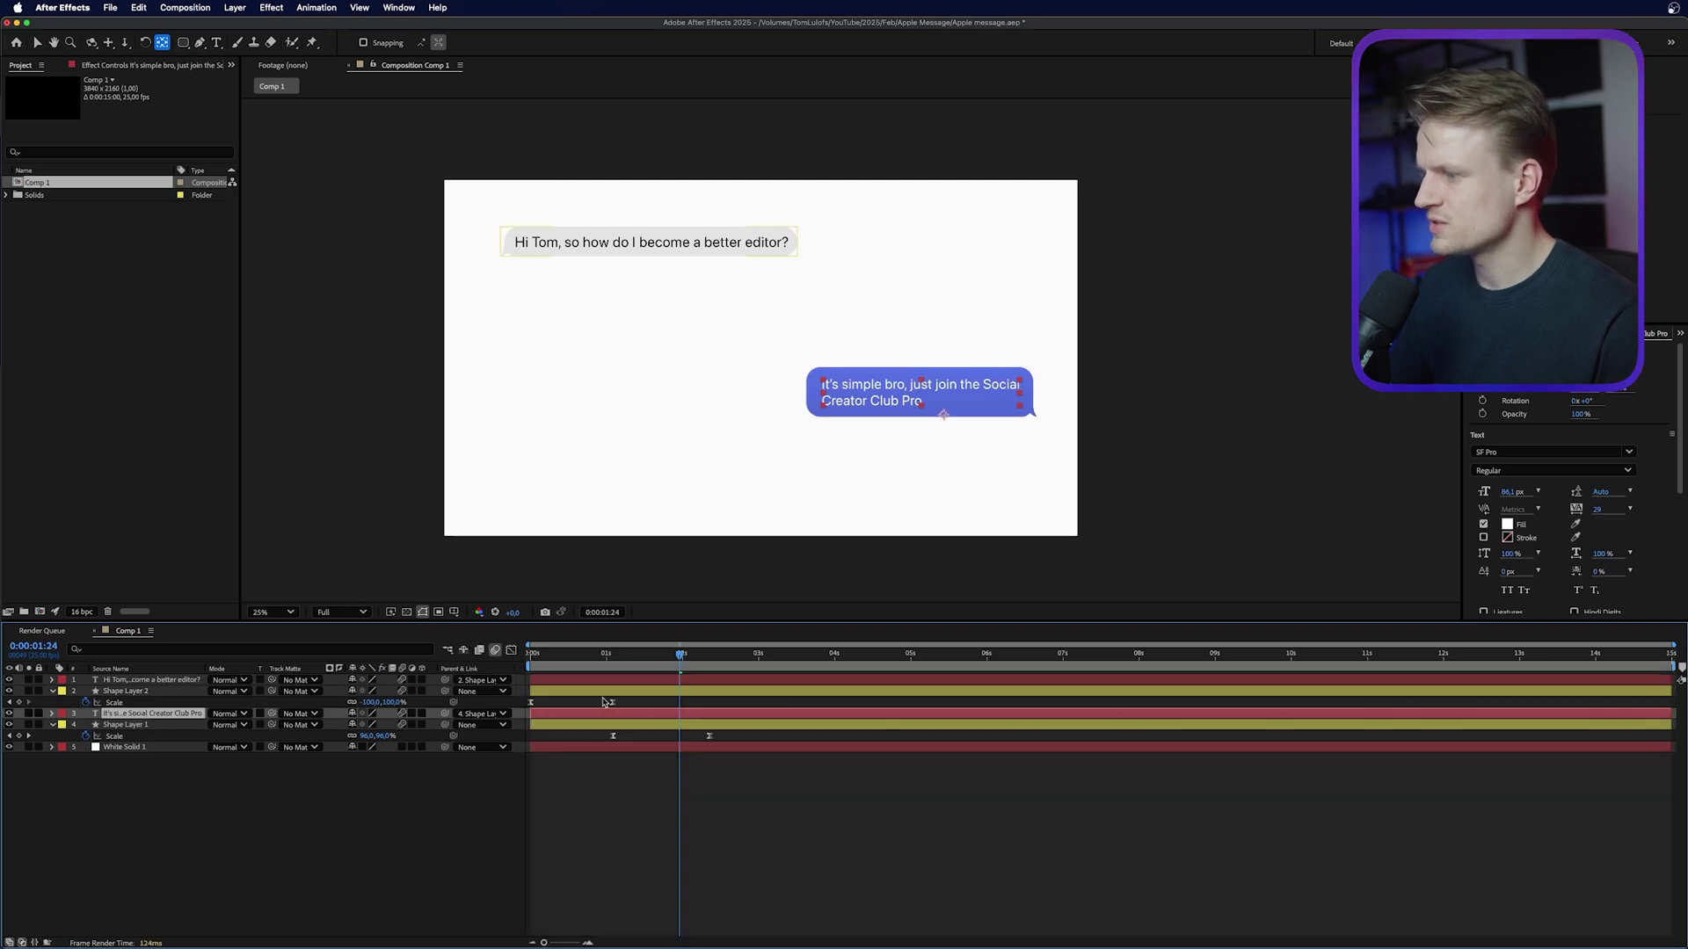
key(u)
mouse_move(664, 738)
mouse_down()
mouse_move(545, 740)
mouse_move(630, 737)
mouse_up()
drag(738, 655, 761, 655)
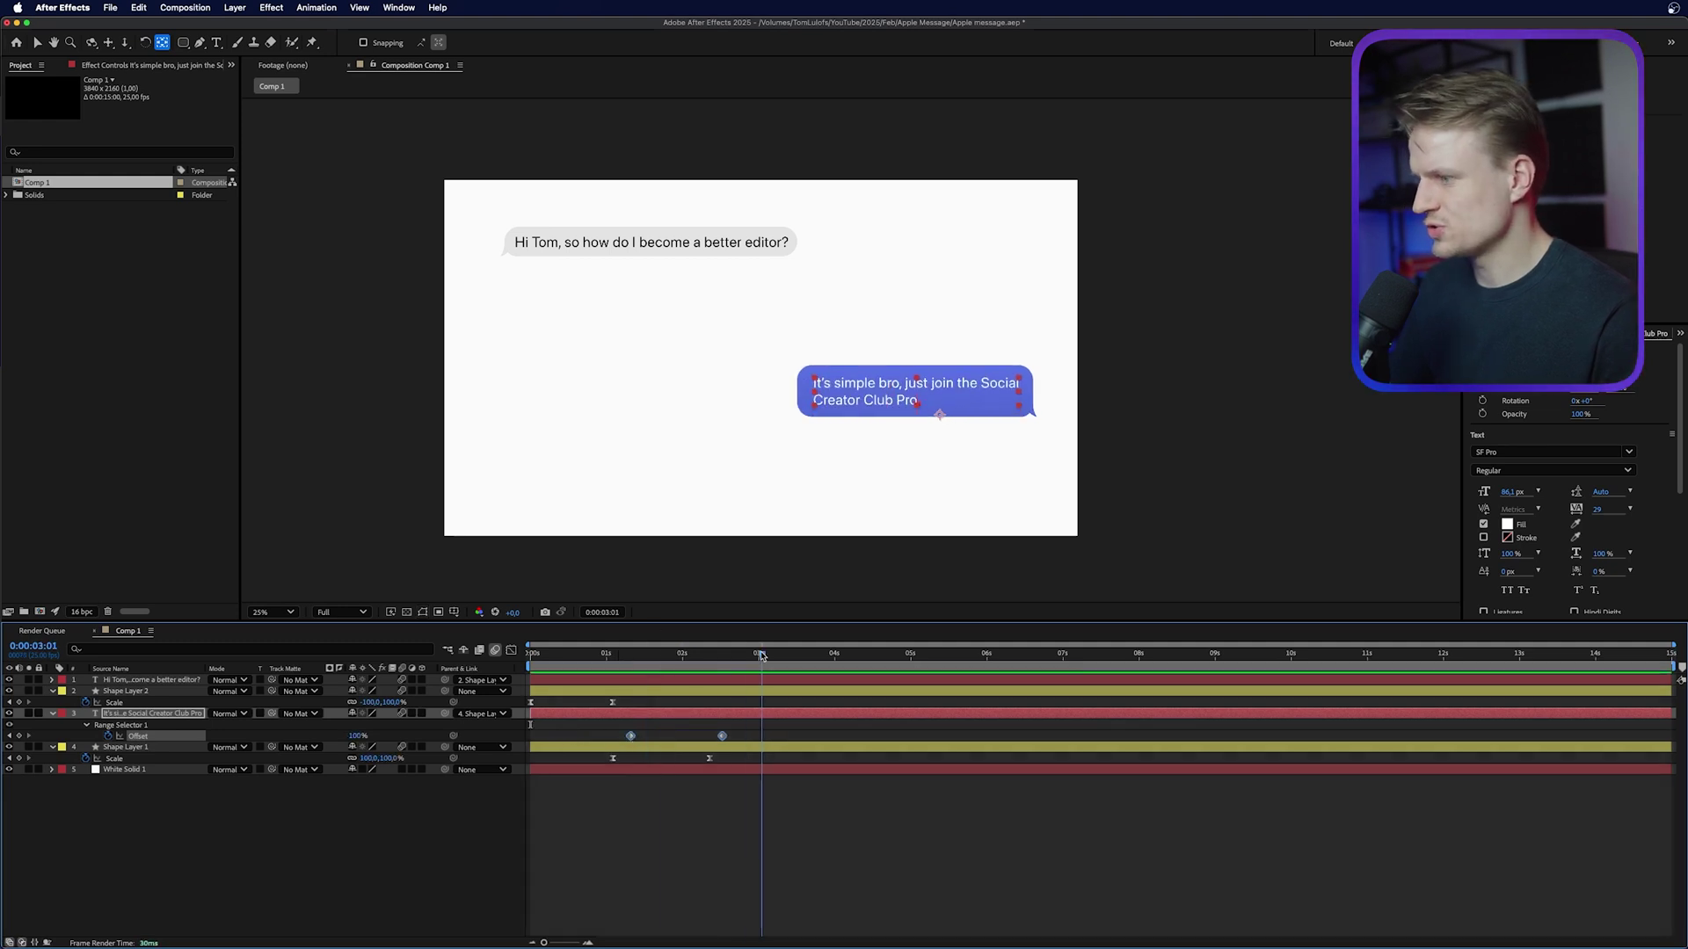
Nudge the blue bubble with its text upward until it sits a small gap below the gray bubble
click(134, 748)
key(shift+Up)
key(shift+Up)
key(shift+Up)
key(shift+Up)
key(shift+Up)
key(shift+Up)
key(shift+Up)
key(shift+Up)
key(shift+Up)
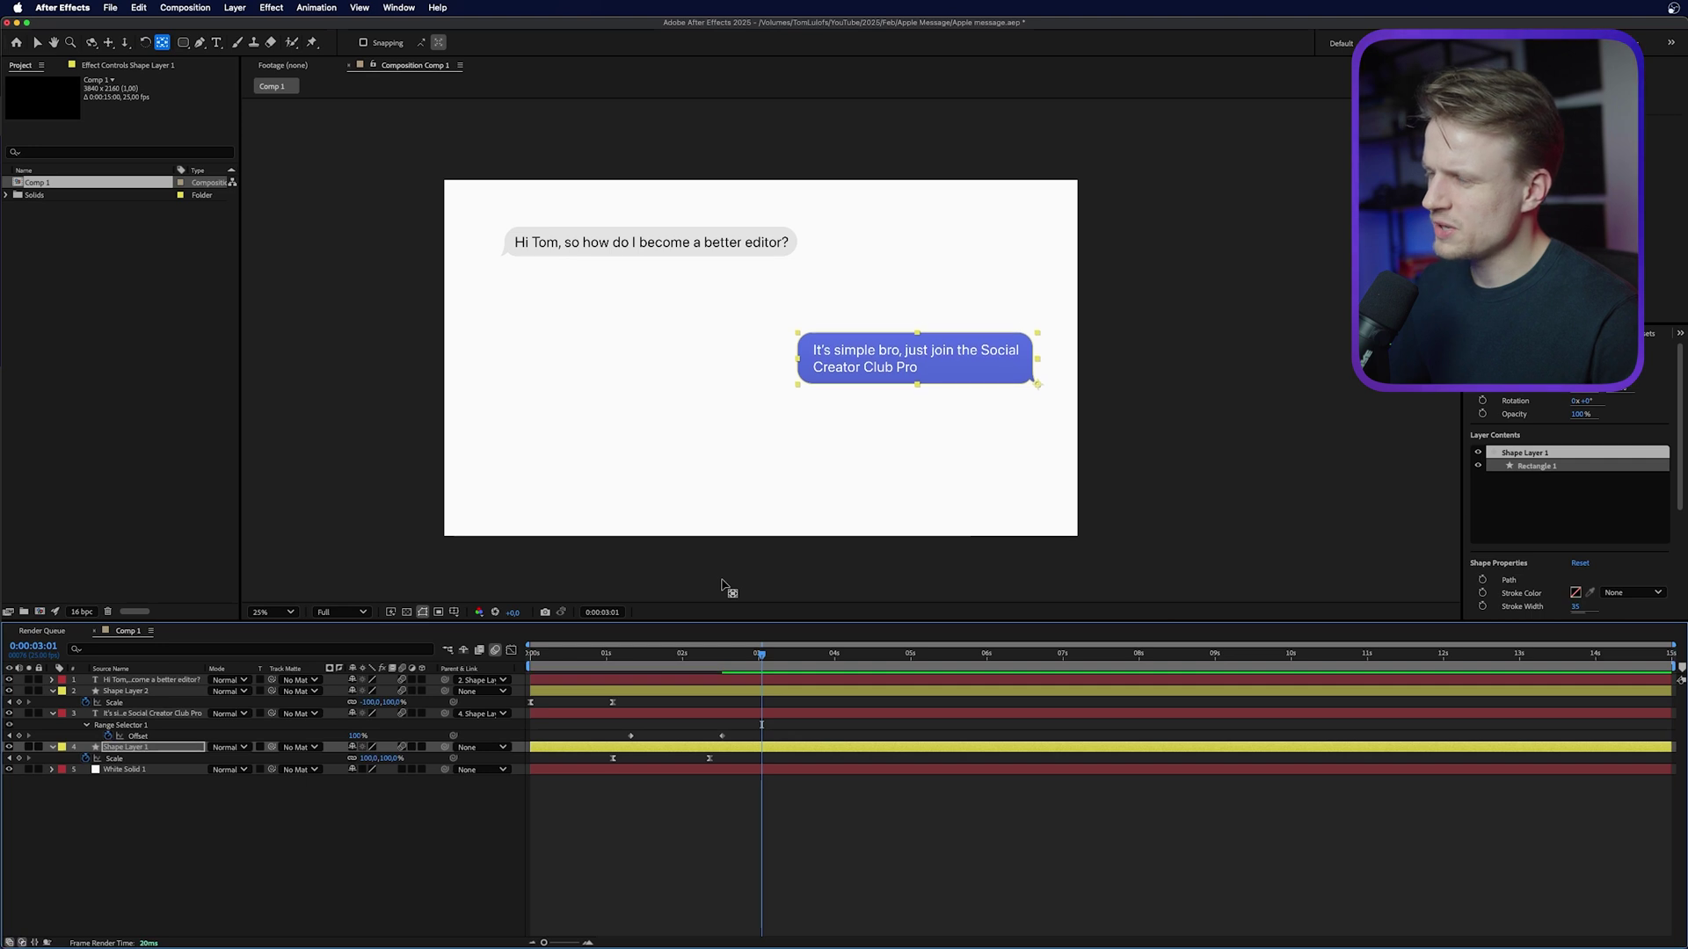
key(shift+Up)
key(shift+Down)
key(shift+Up)
key(shift+Down)
key(shift+Up)
key(shift+Down)
key(shift+Down)
key(shift+Down)
key(shift+Down)
key(shift+Up)
key(shift+Up)
key(shift+Up)
key(shift+Up)
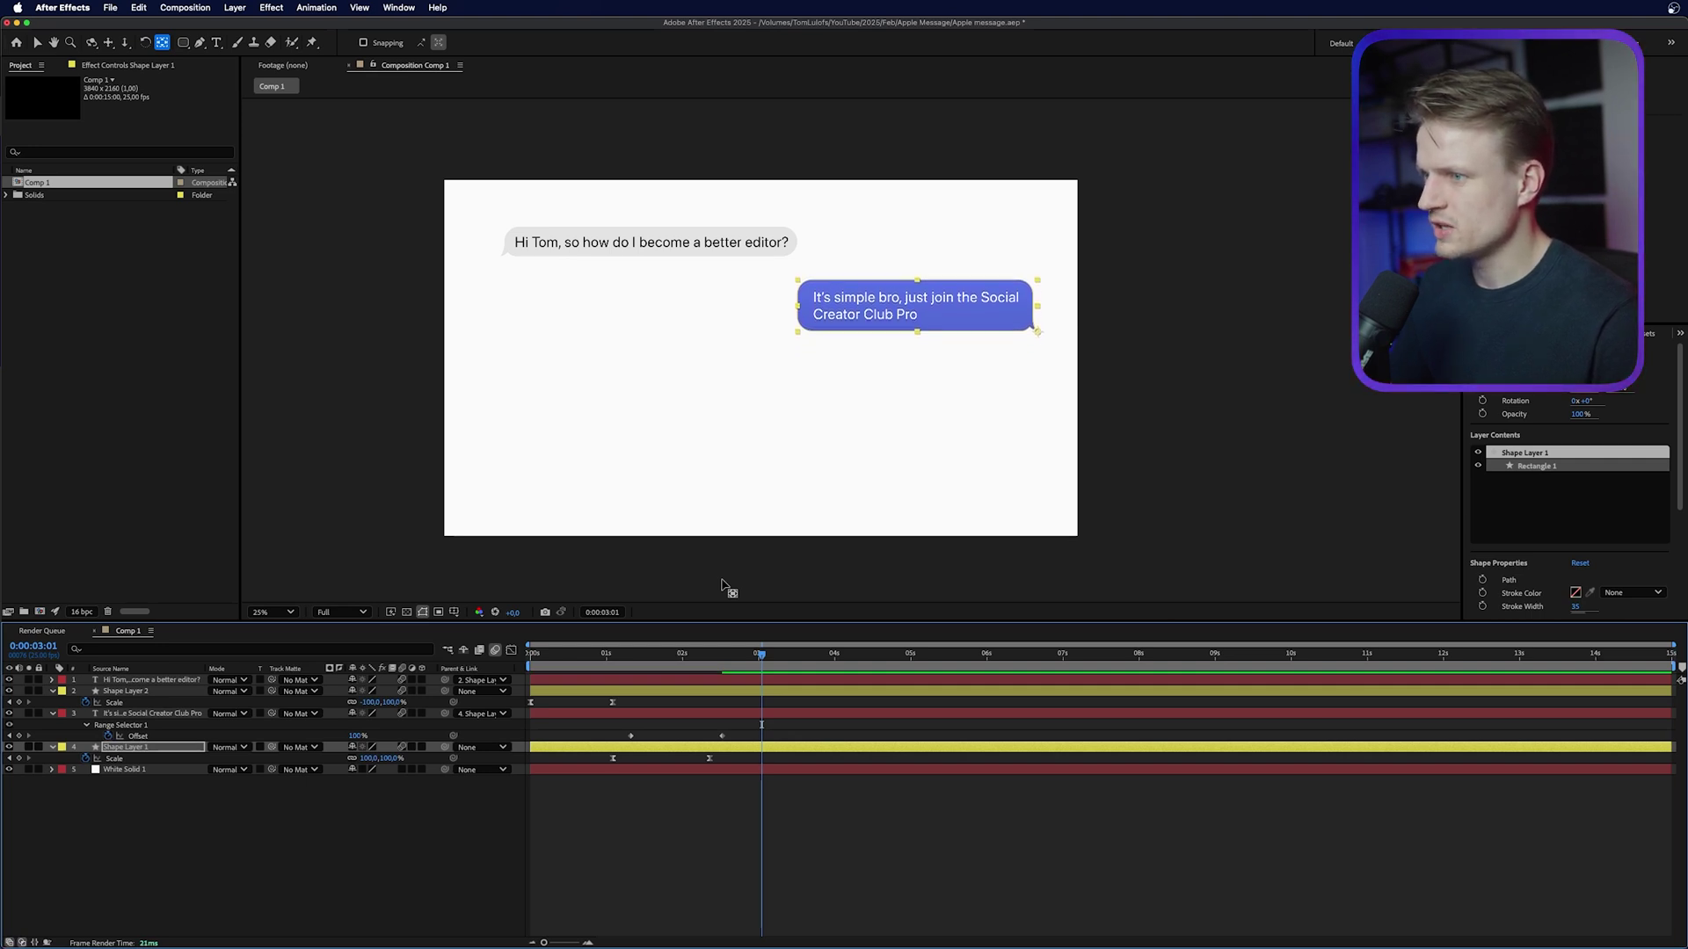
key(shift+Down)
key(shift+Down)
key(shift+Down)
key(shift+Down)
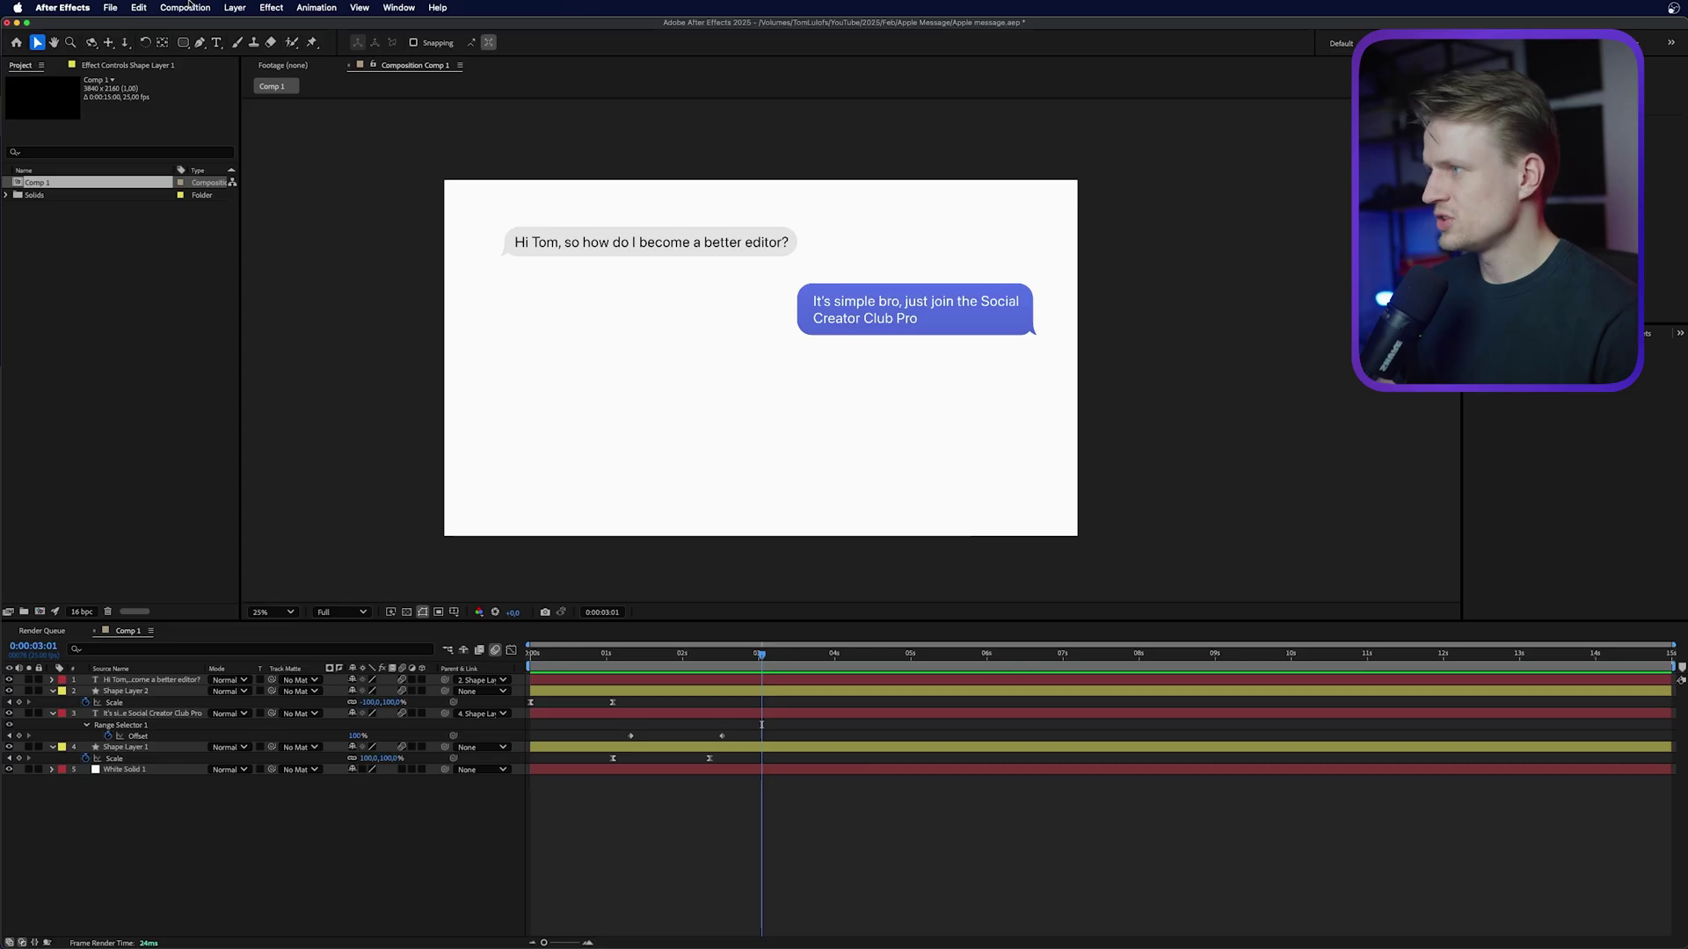
Create a null object and parent both bubble shape layers, Shape Layer 2 and Shape Layer 1, to it
click(236, 7)
mouse_move(250, 30)
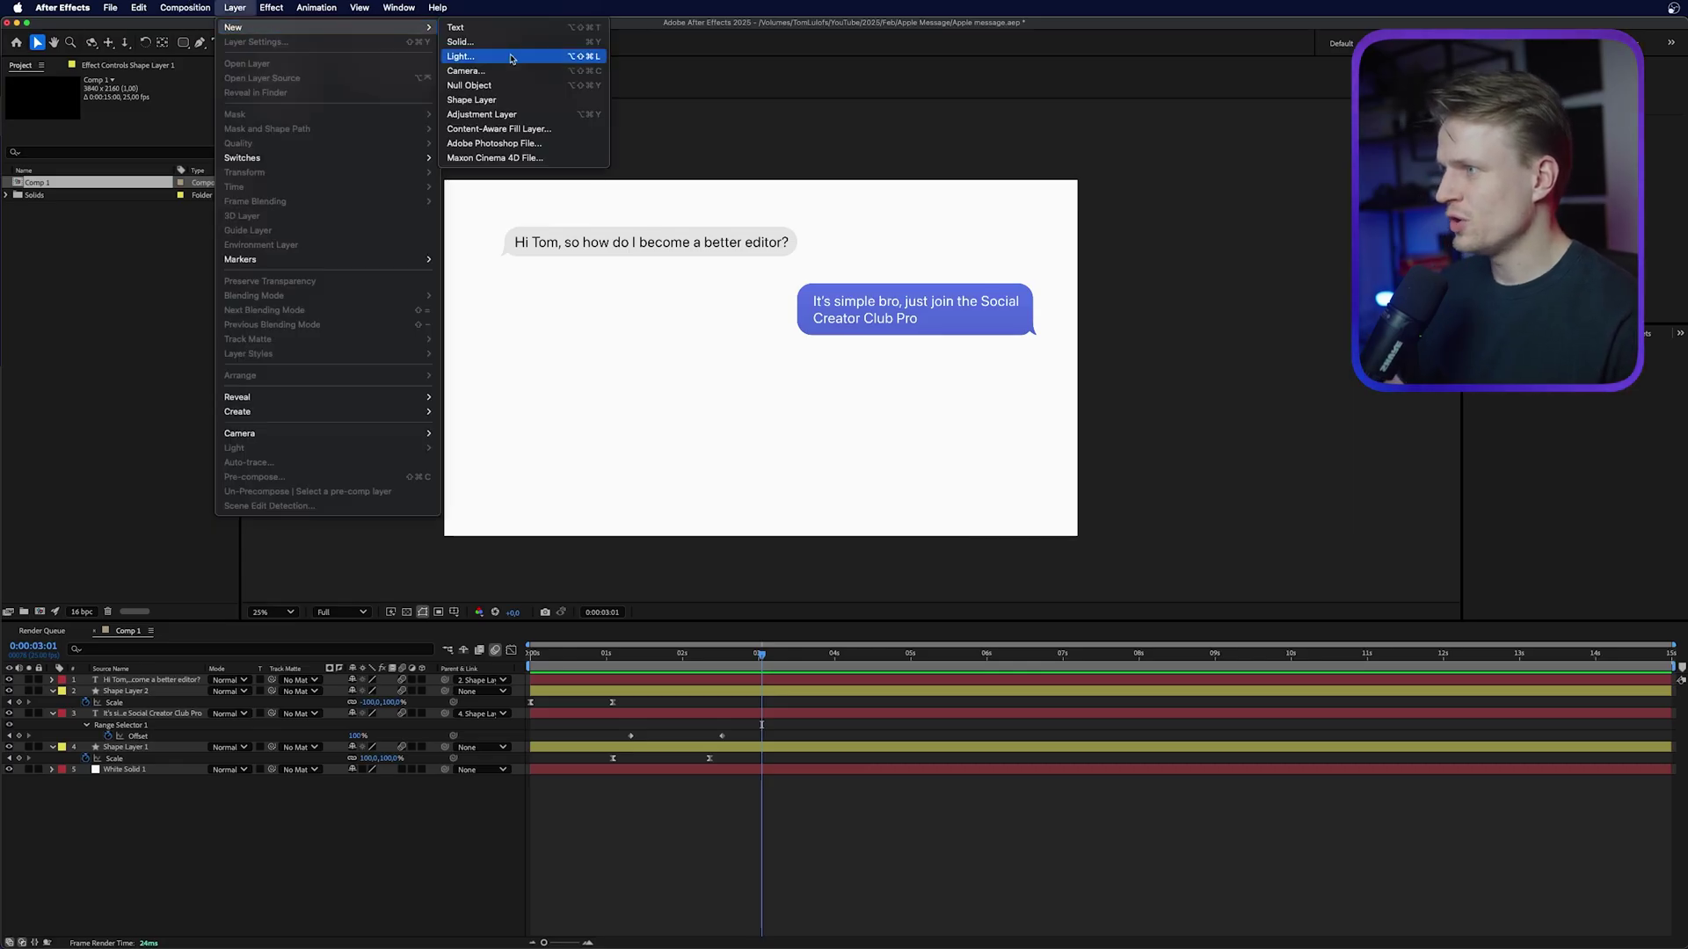
click(483, 90)
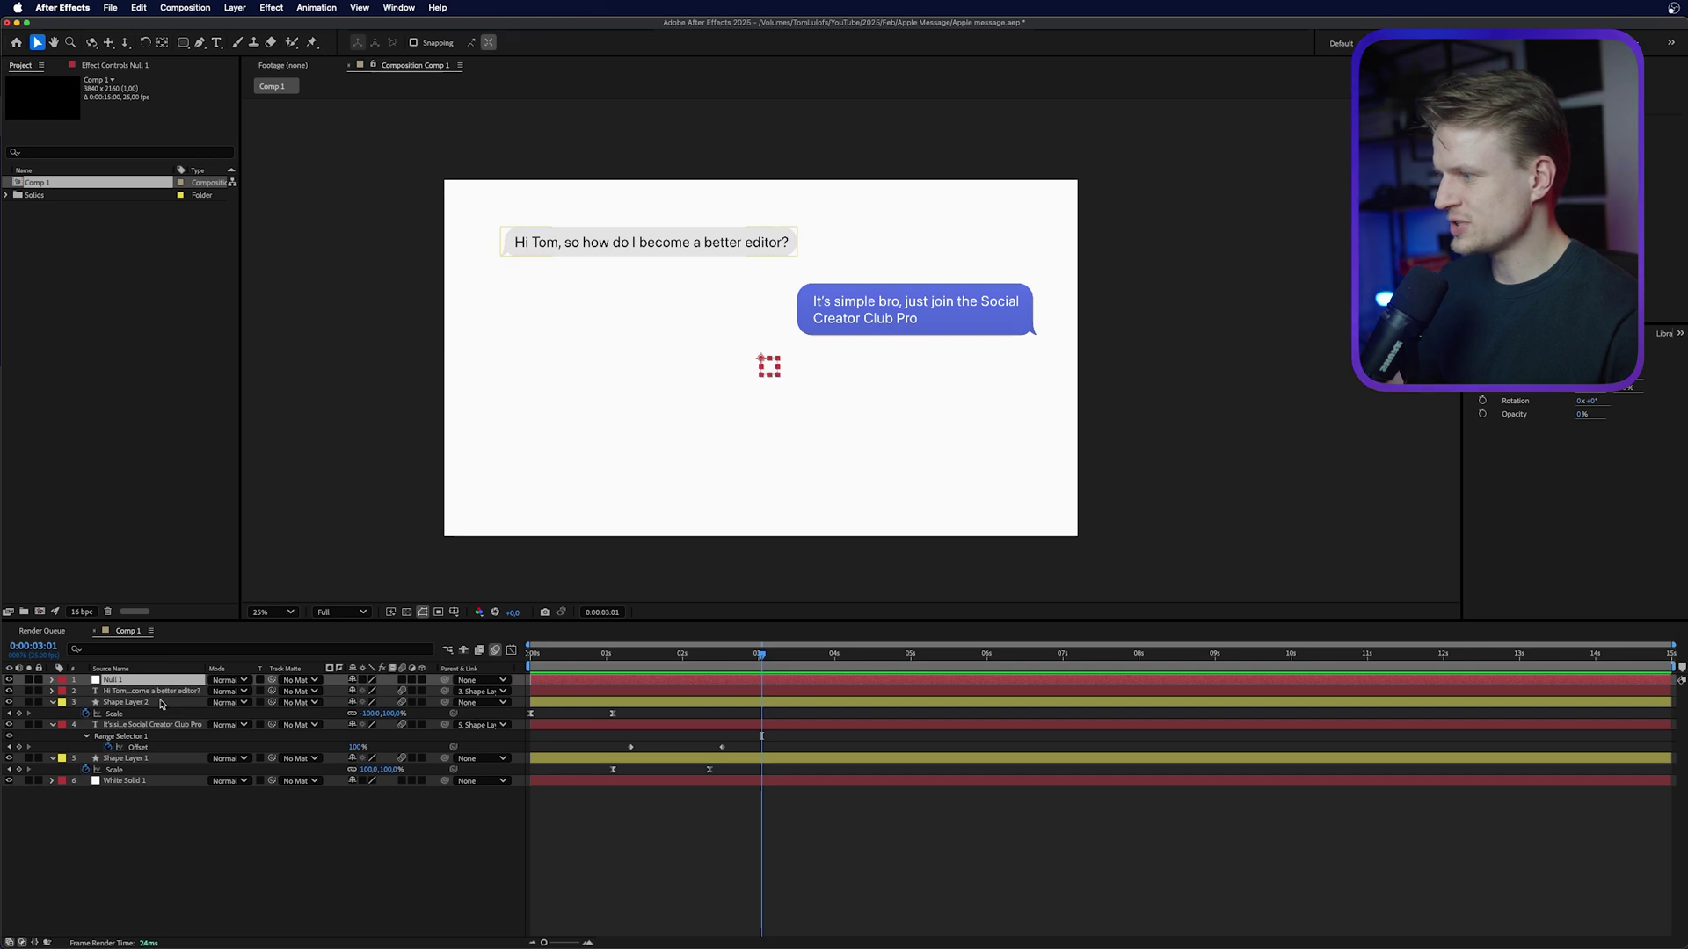
click(133, 704)
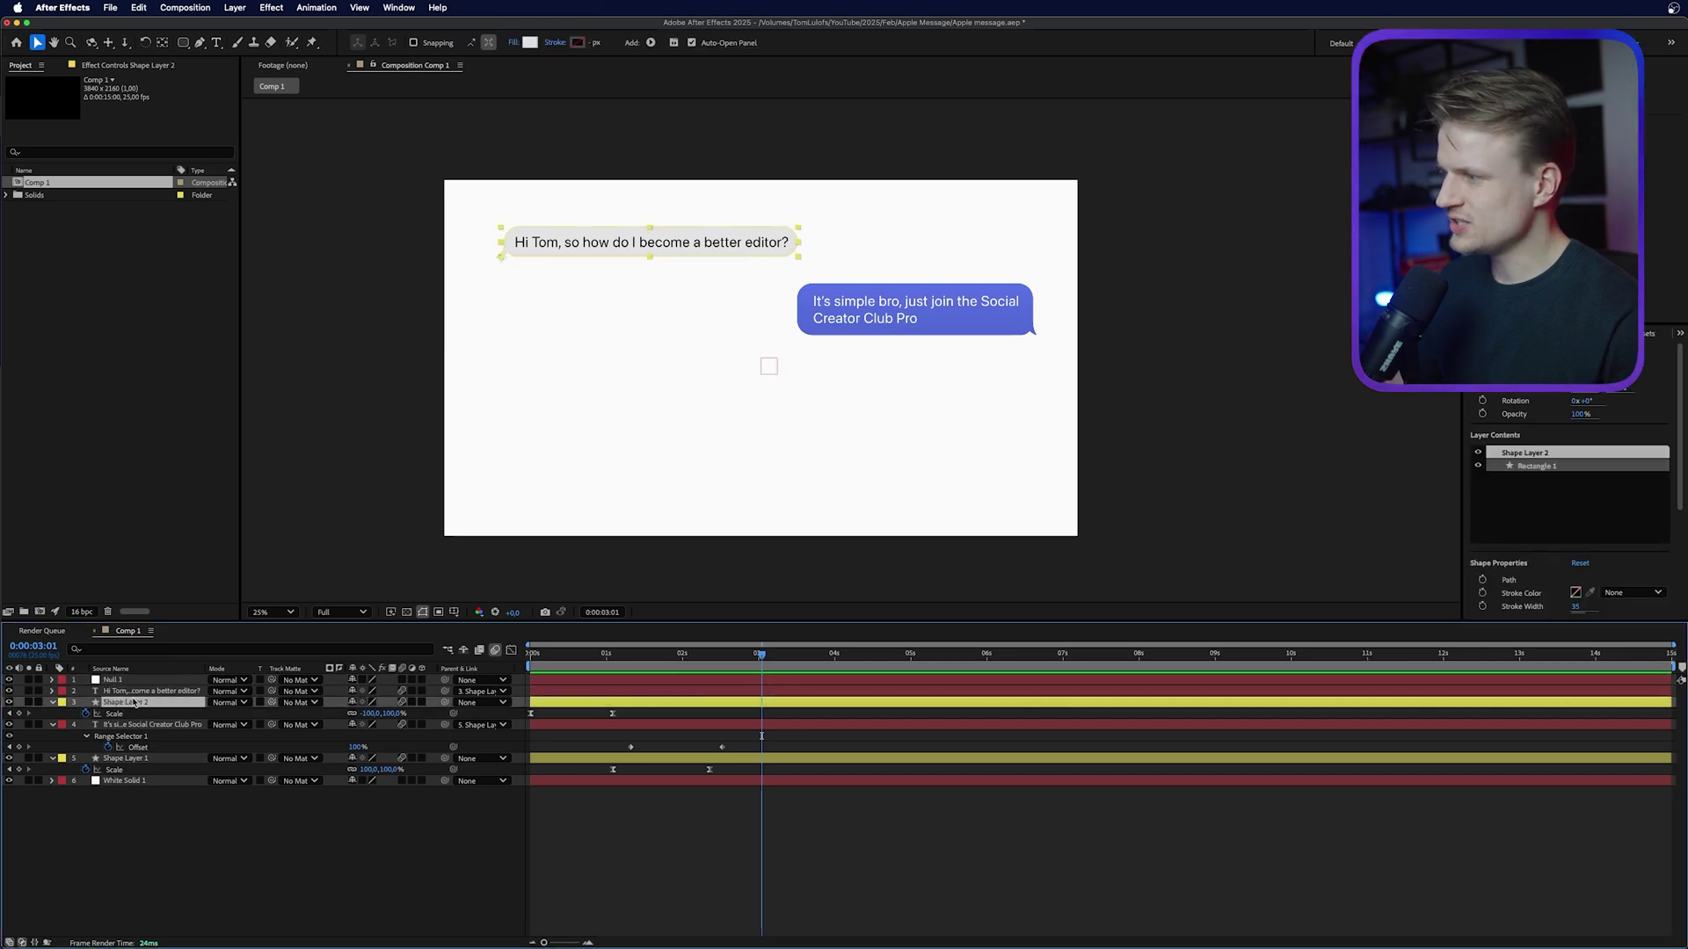
super+click(127, 759)
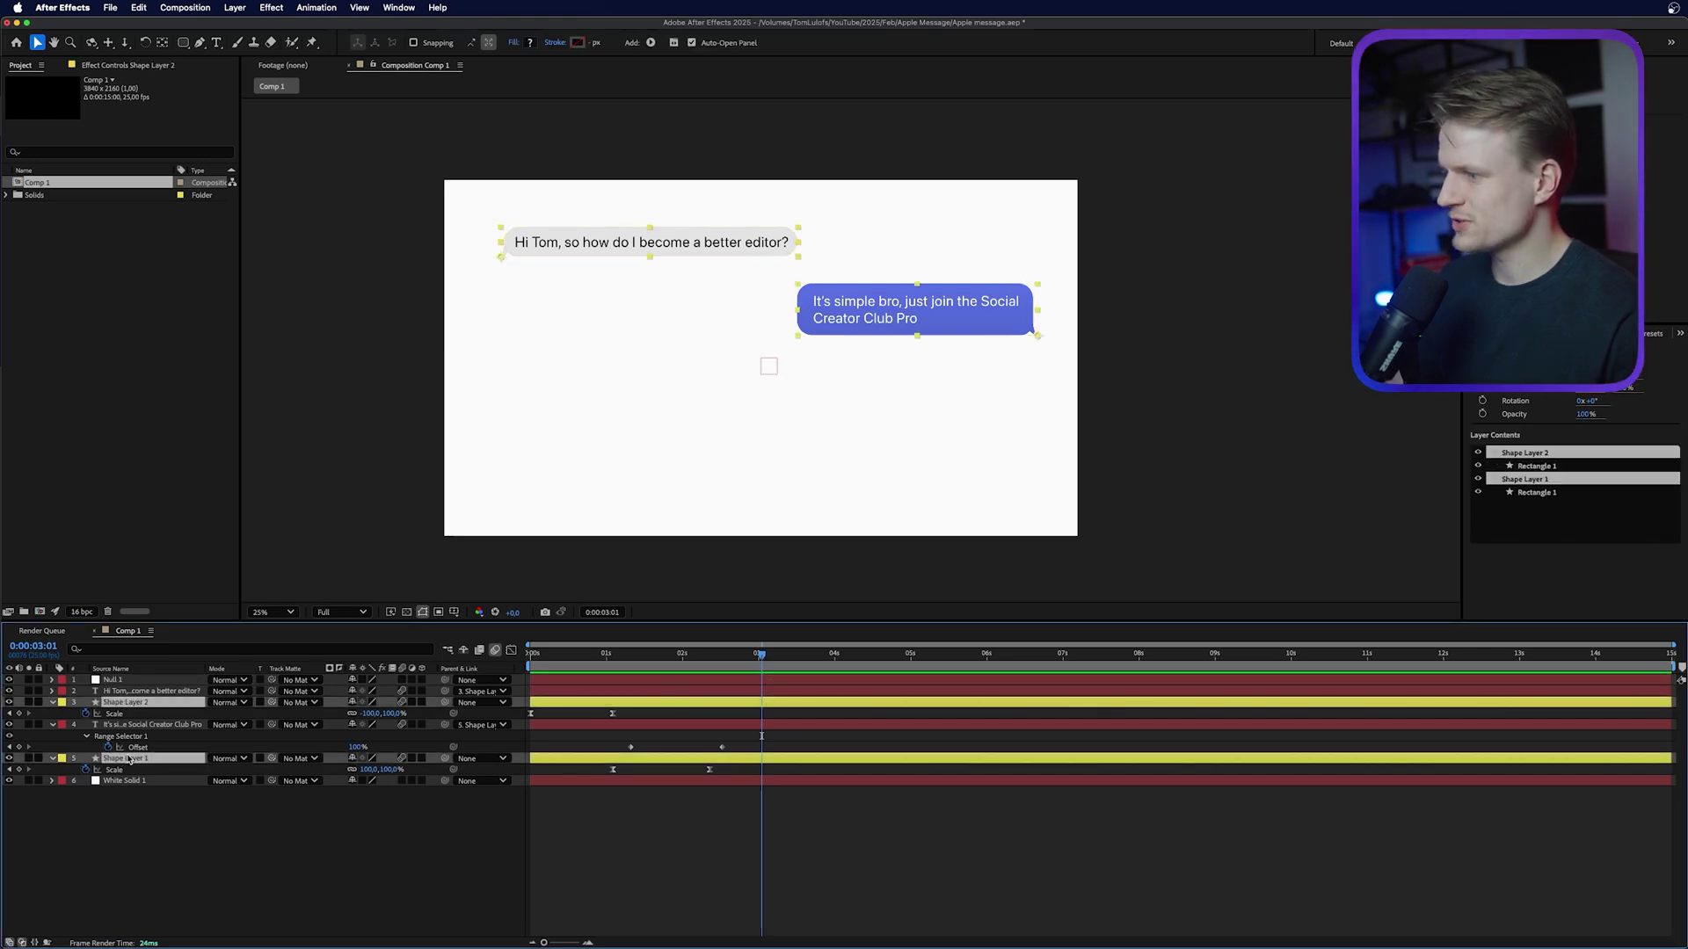
drag(302, 672, 123, 680)
Move the null temporarily to test whether both message bubbles follow it
click(151, 692)
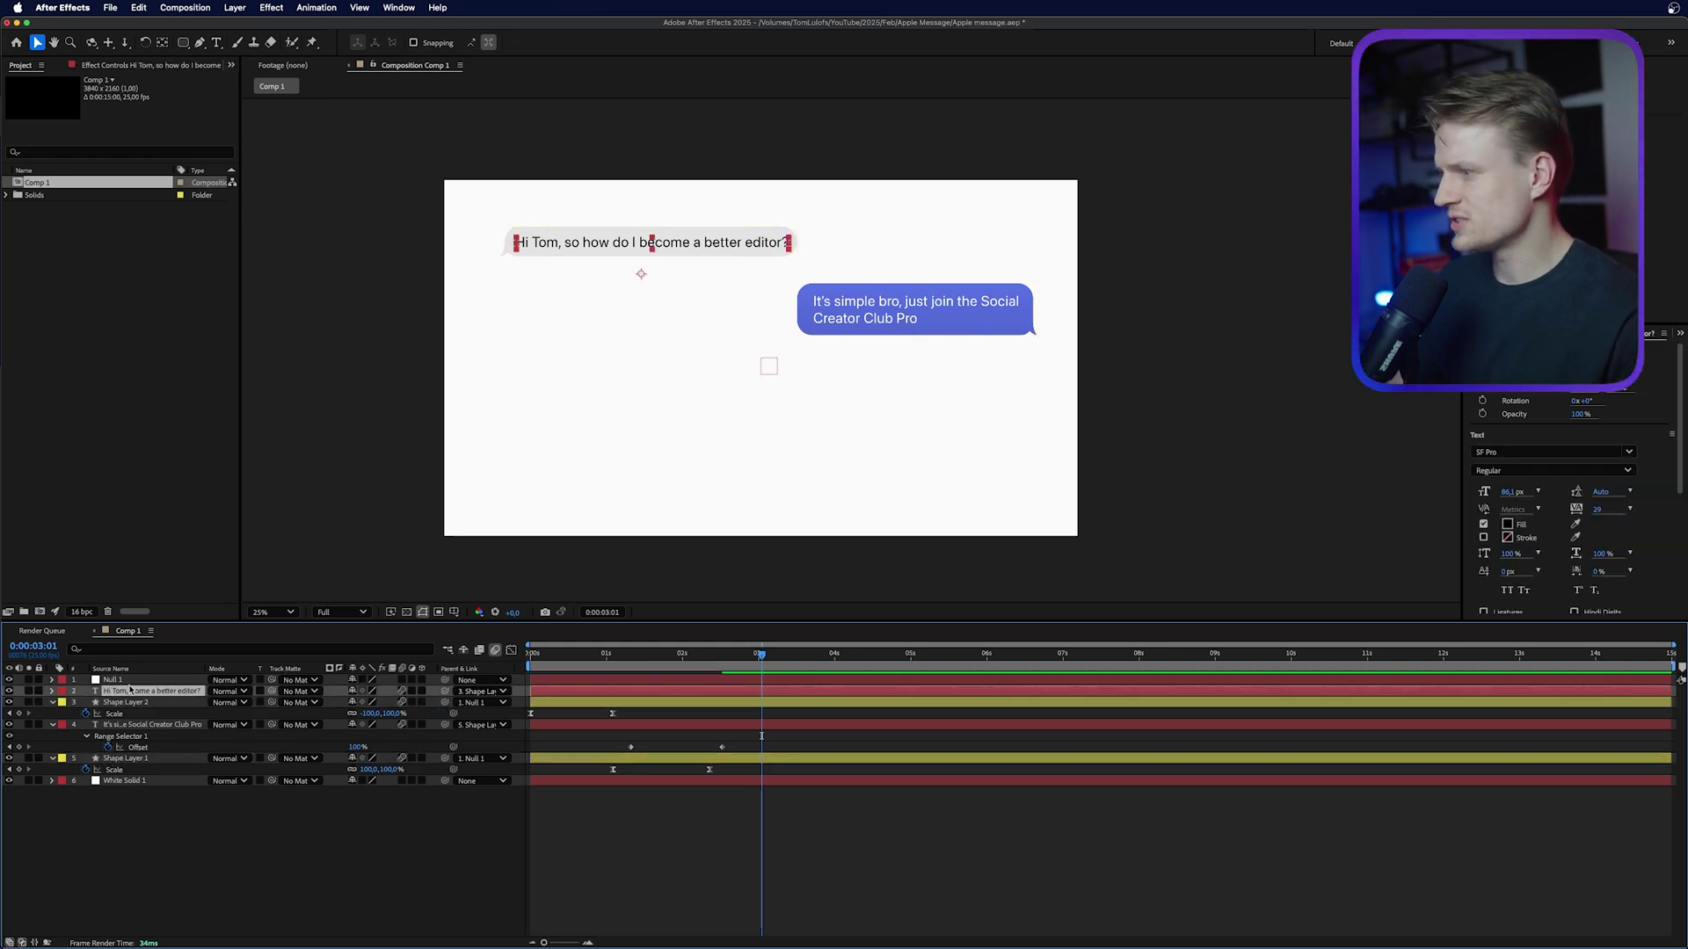
click(131, 681)
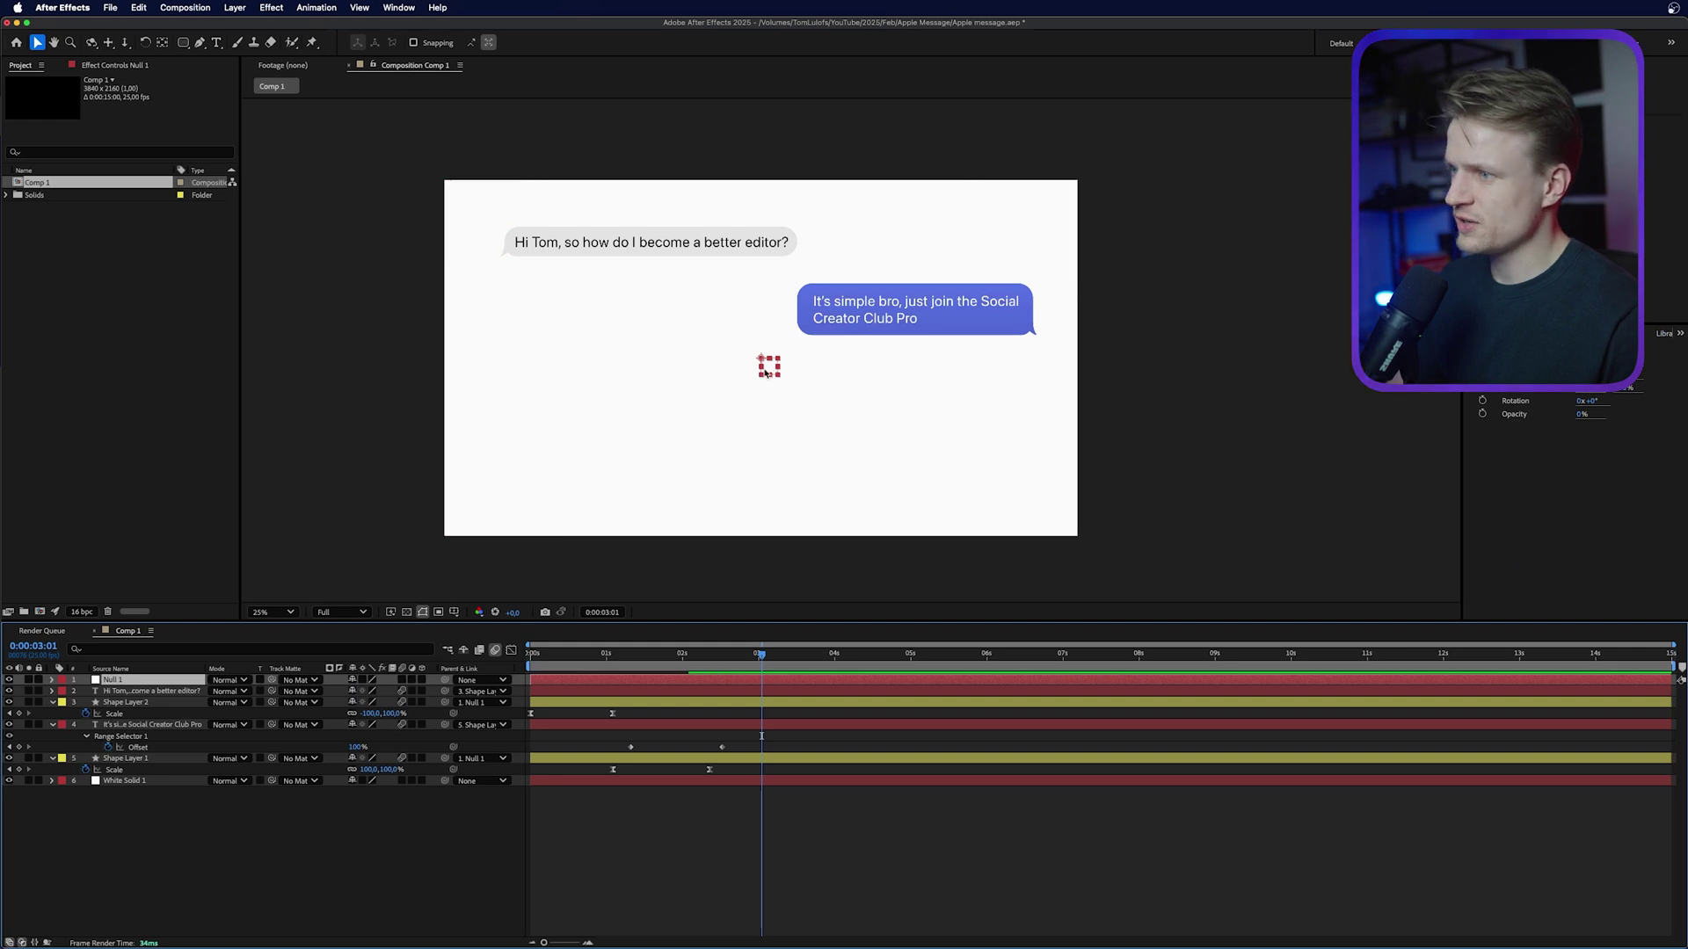
drag(769, 370, 807, 296)
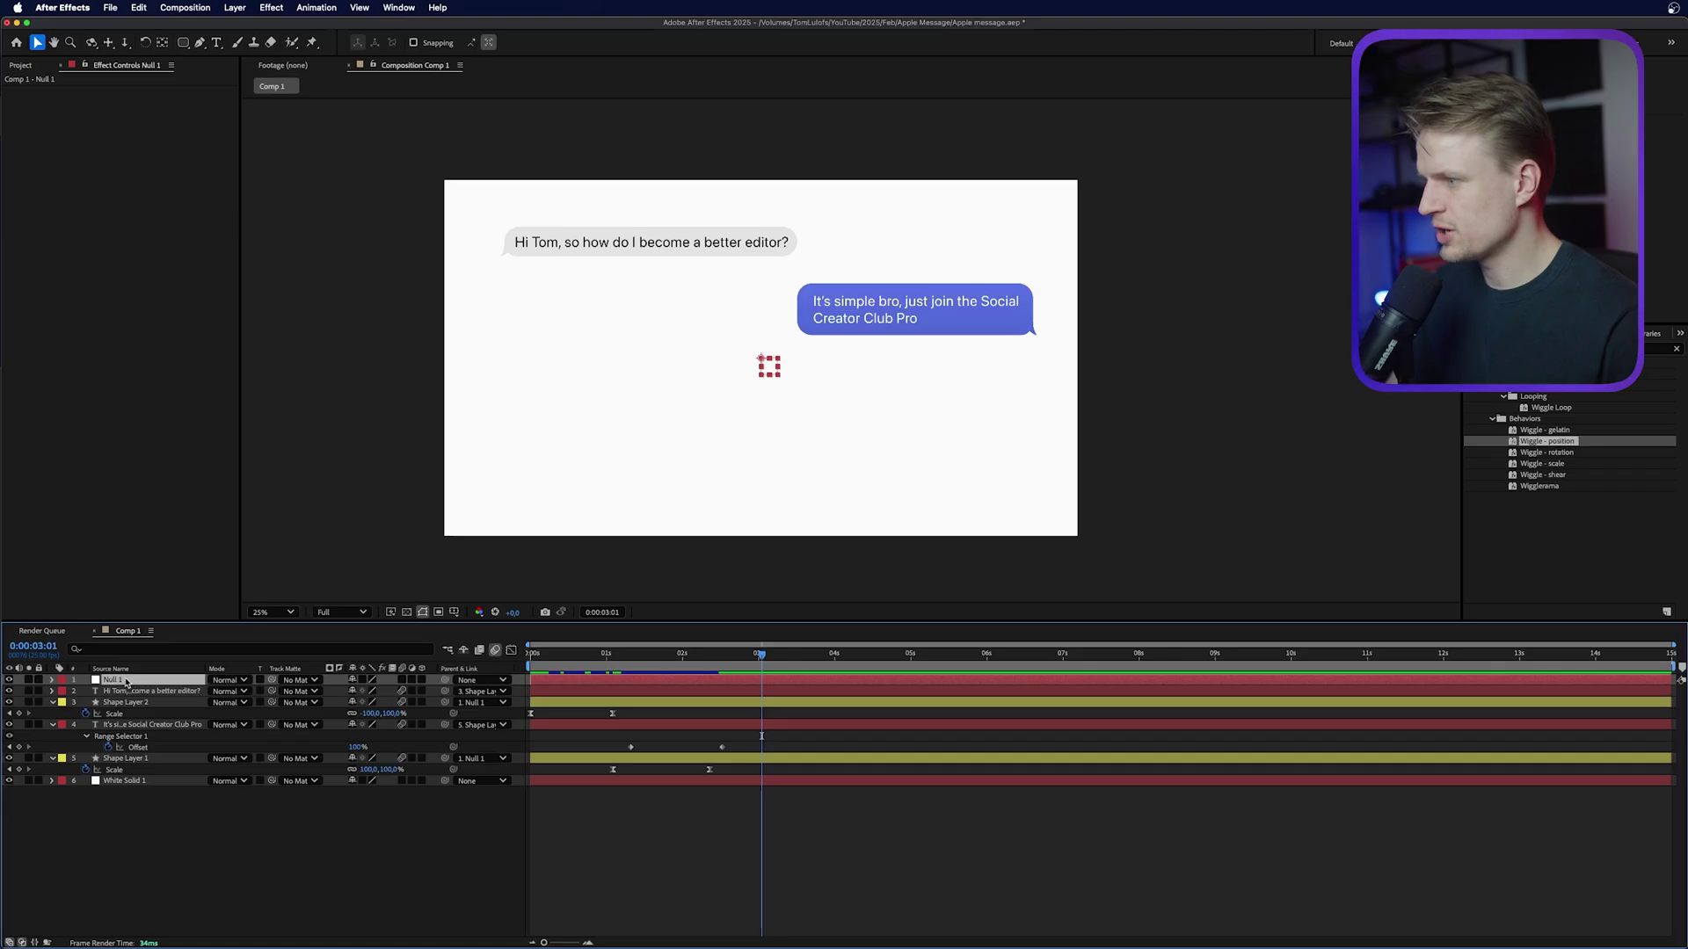
Keyframe the null's Position to rise from Y 2191 at the start to Y 1080 at about two seconds
key(p)
click(85, 692)
drag(664, 655, 520, 661)
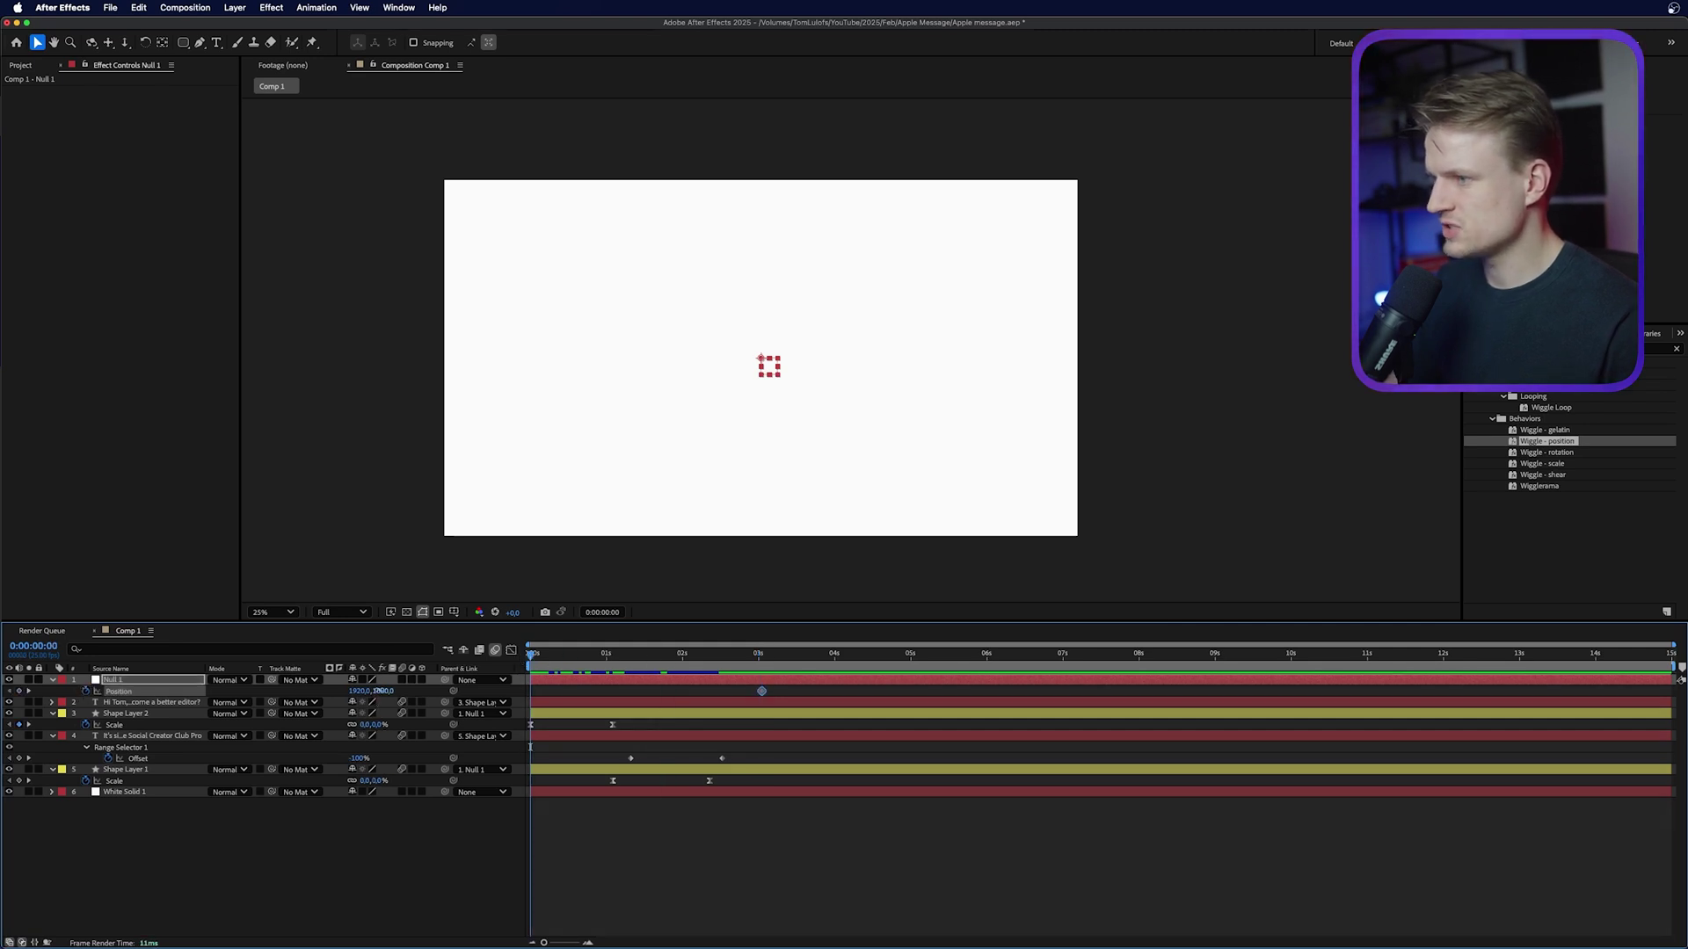
drag(378, 690, 493, 691)
key(space)
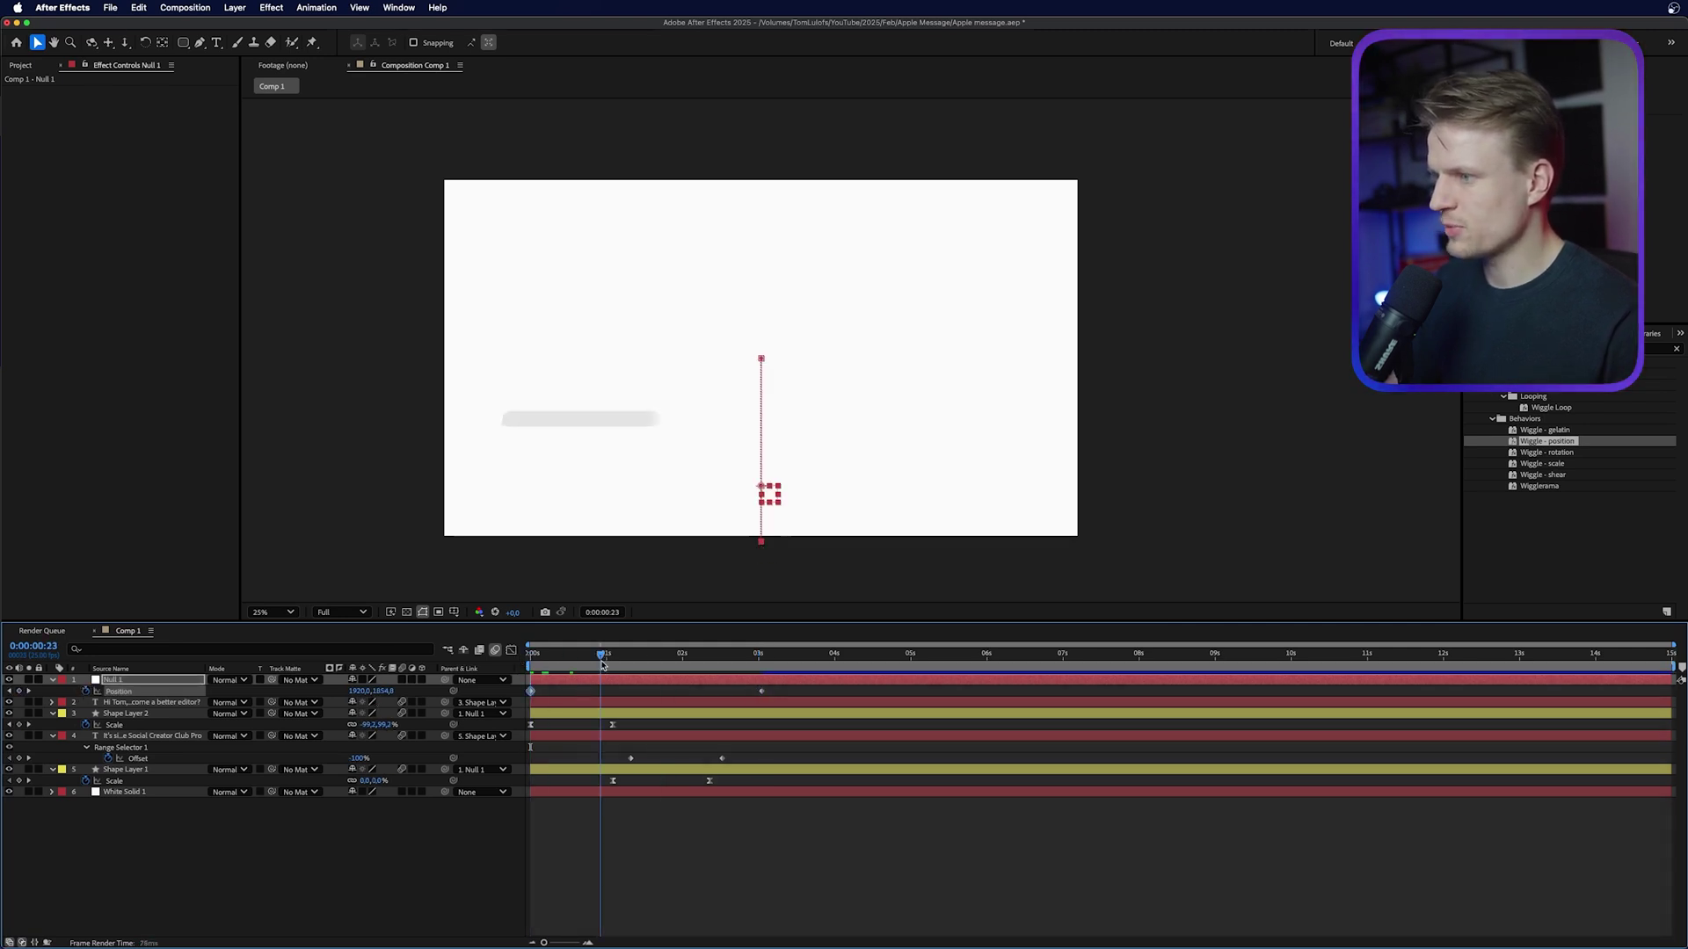
drag(761, 692, 685, 692)
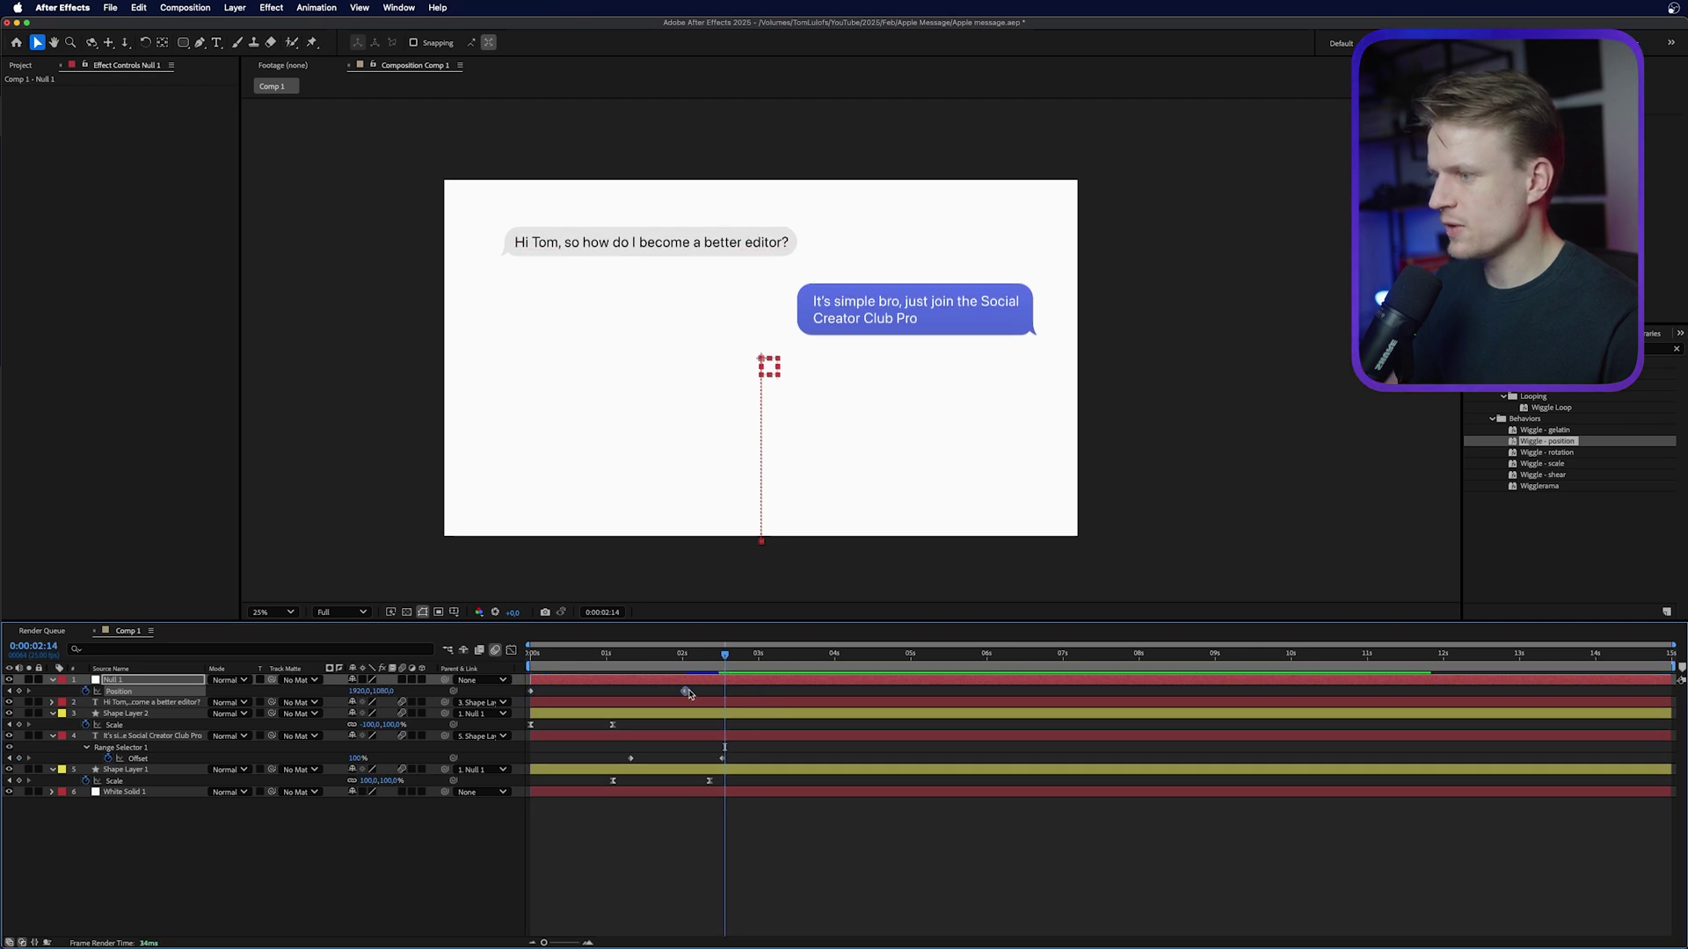
Ease the null's Position keyframes so the rise slows down gradually toward its end, and preview the motion
click(510, 652)
drag(668, 900, 623, 900)
key(space)
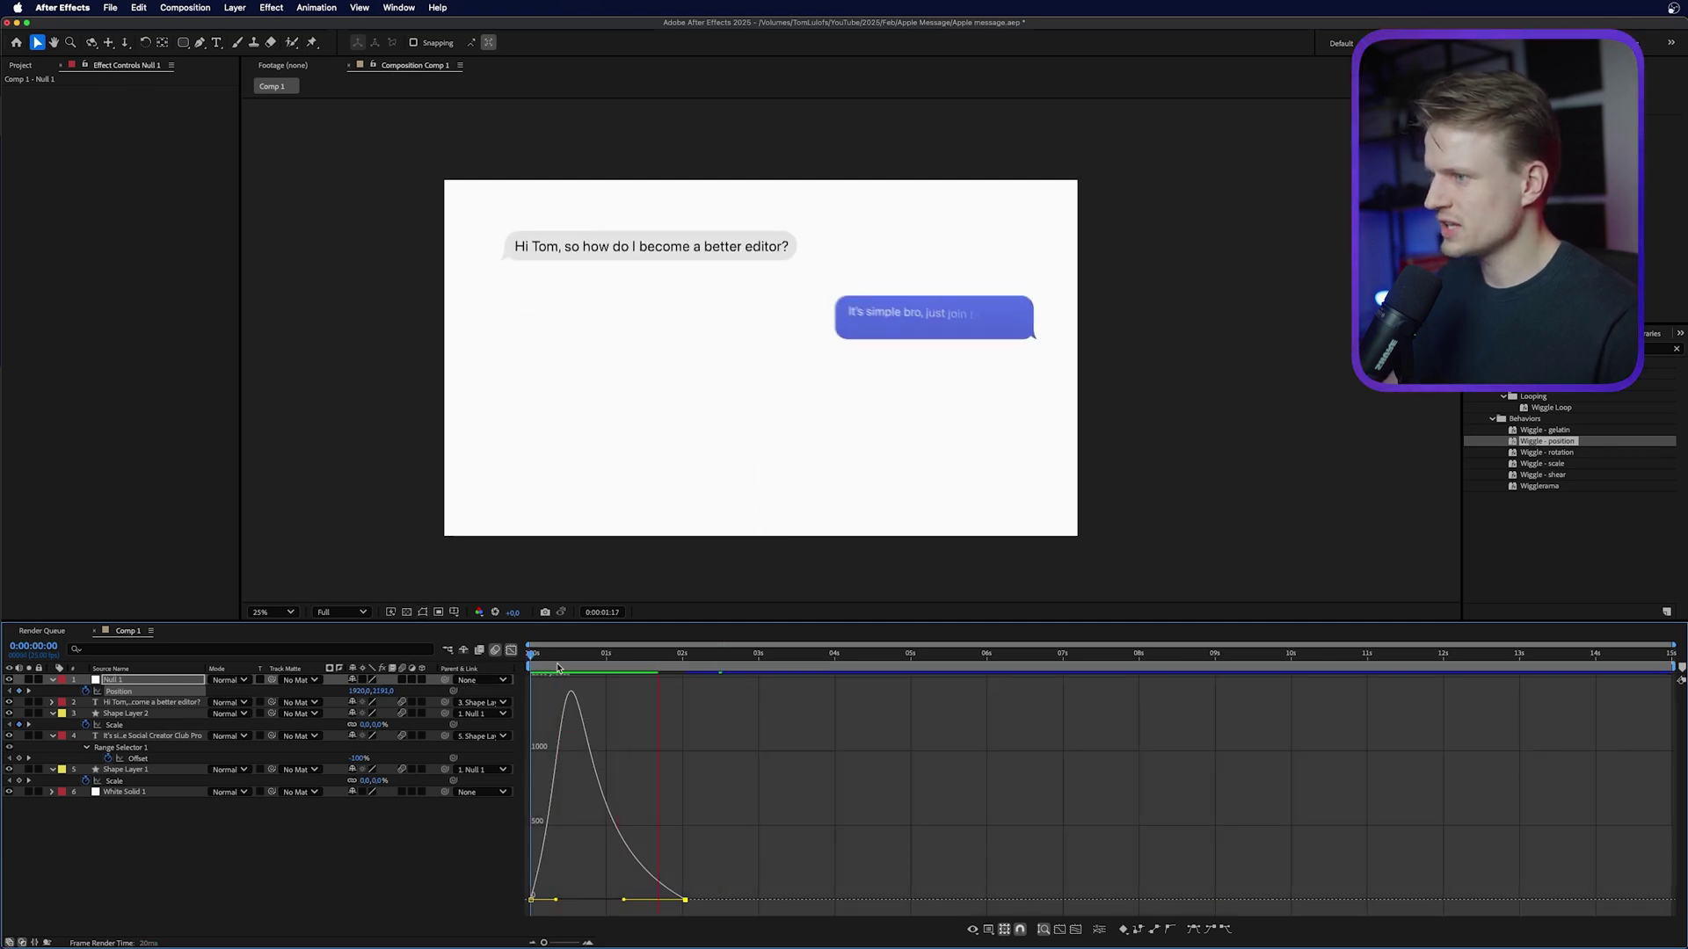
key(shift+F3)
Add a higher Position keyframe for the null at about 3.3 seconds, shift the middle one to about 1.3 seconds, and preview
drag(761, 655, 748, 687)
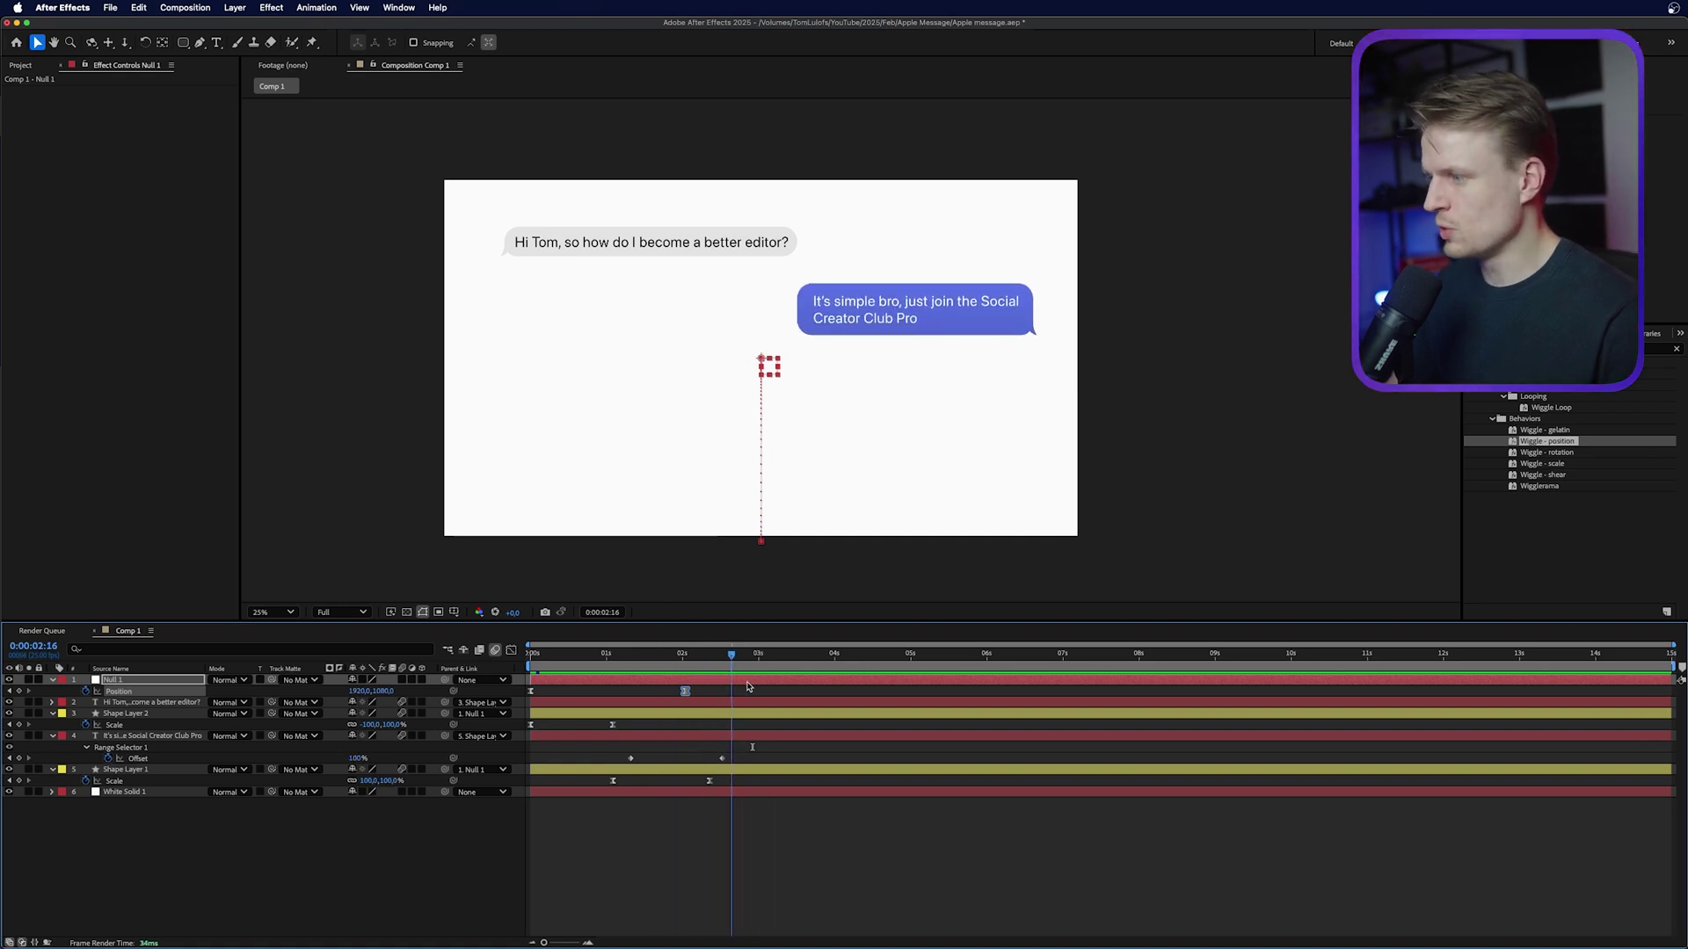
drag(388, 691, 365, 691)
drag(763, 655, 631, 691)
key(space)
key(Home)
key(space)
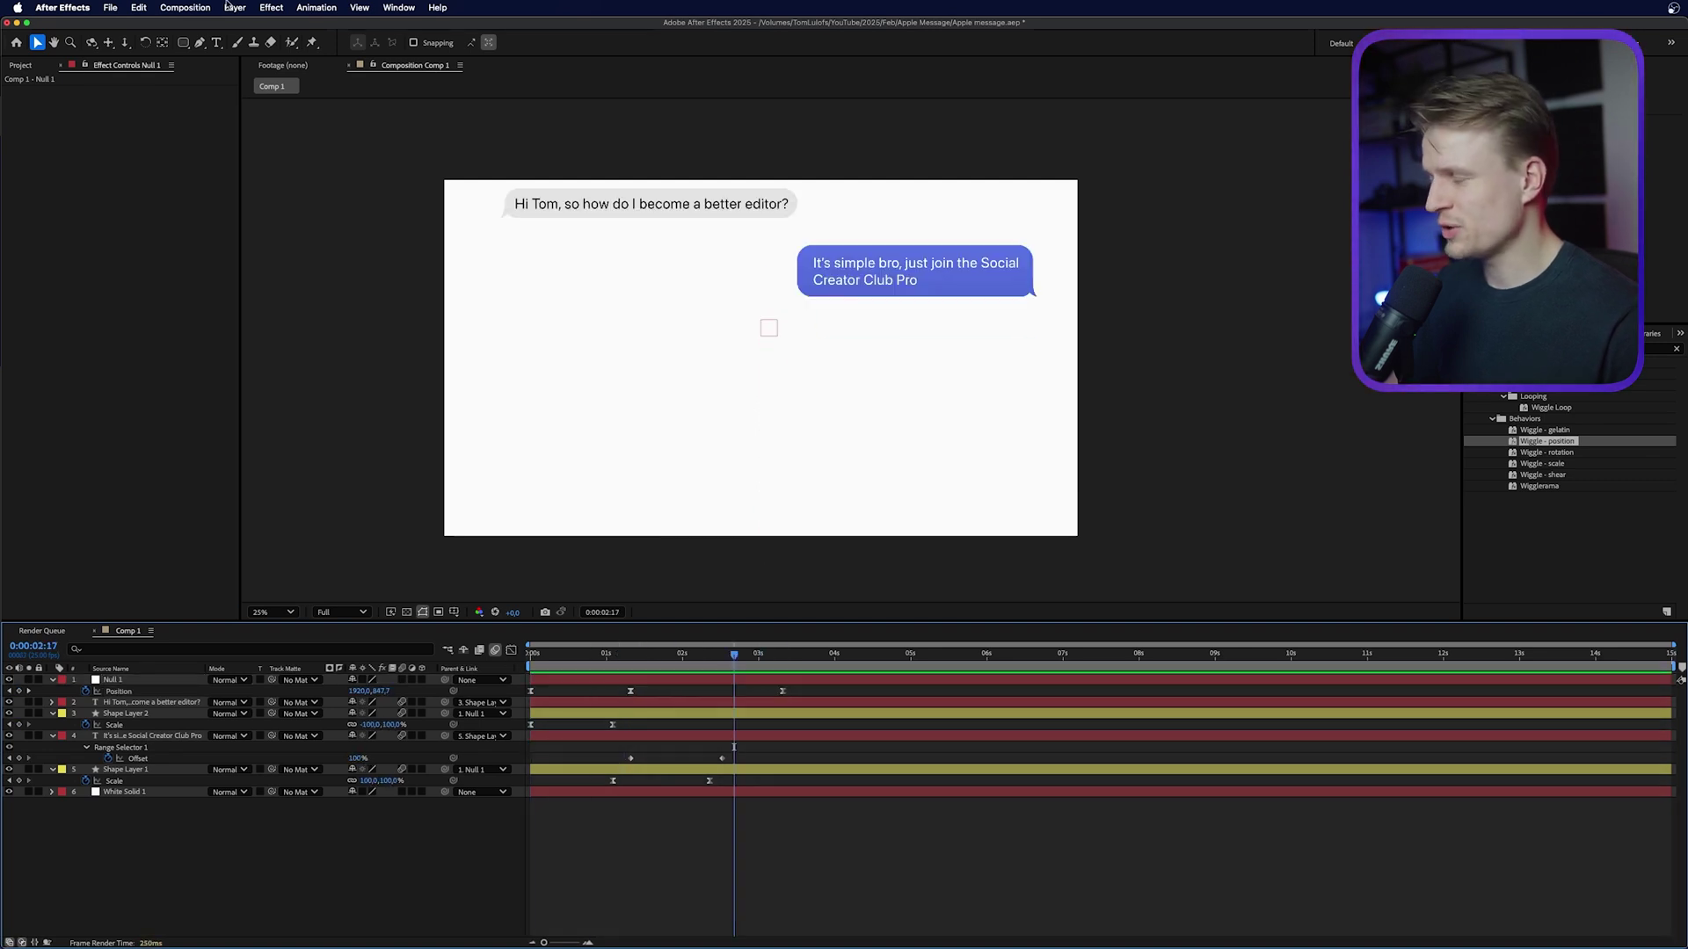
Add an adjustment layer above all layers and apply the Wiggle - position preset to it
click(230, 7)
mouse_move(239, 29)
click(497, 115)
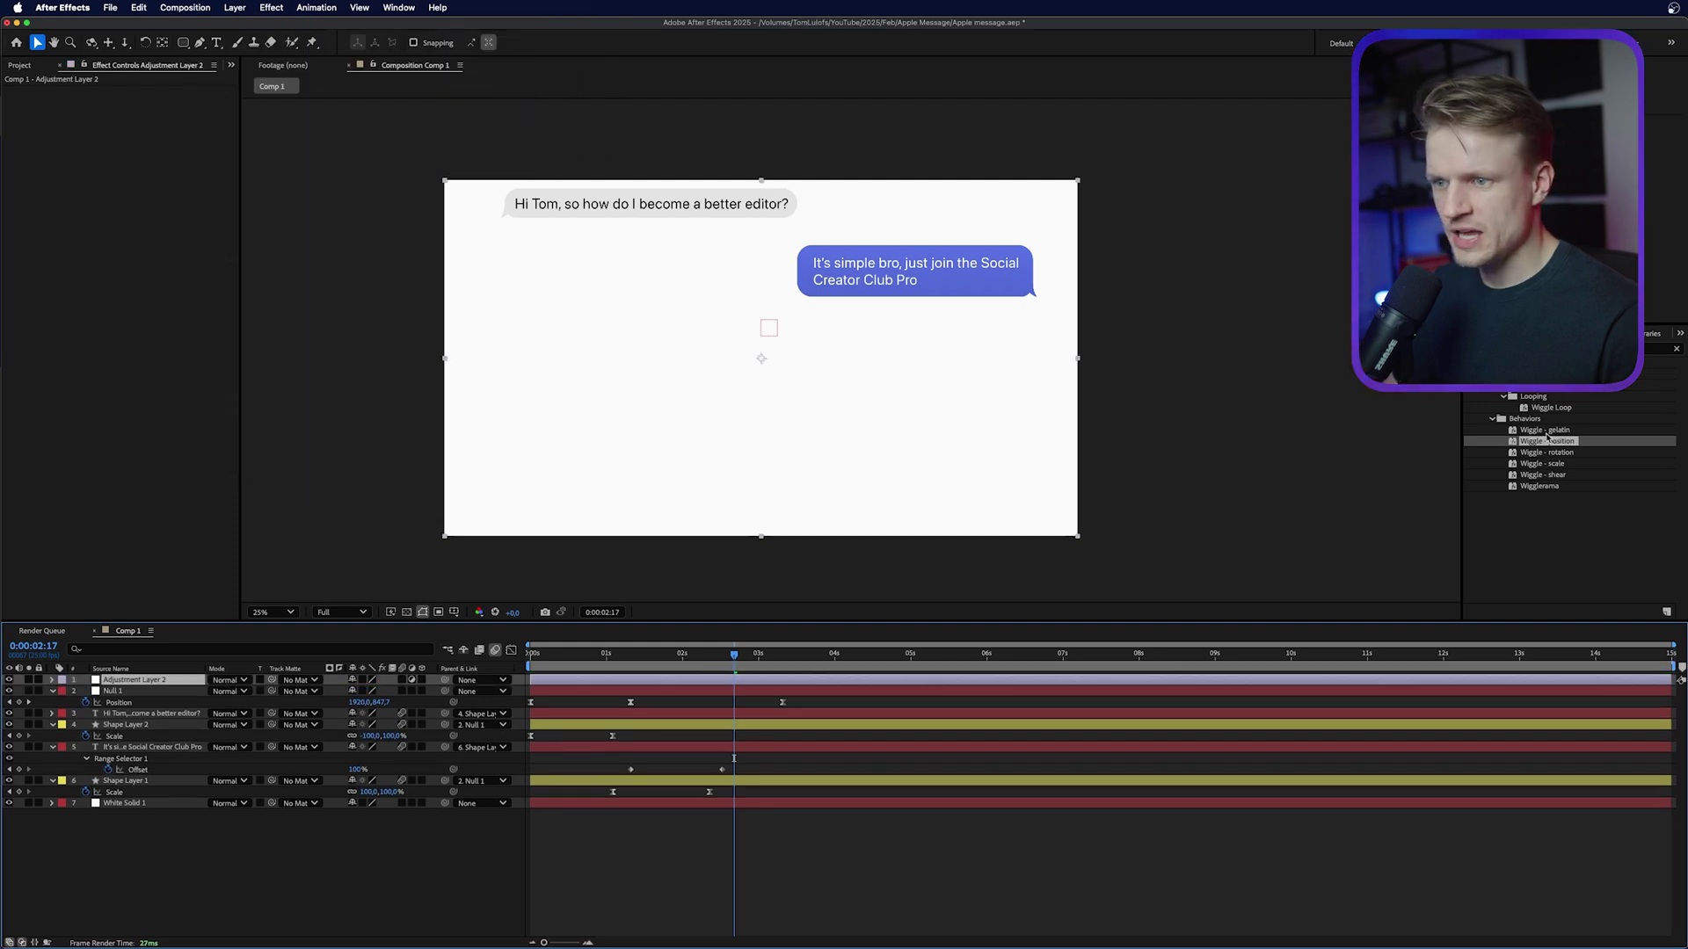
click(1551, 442)
double_click(1561, 444)
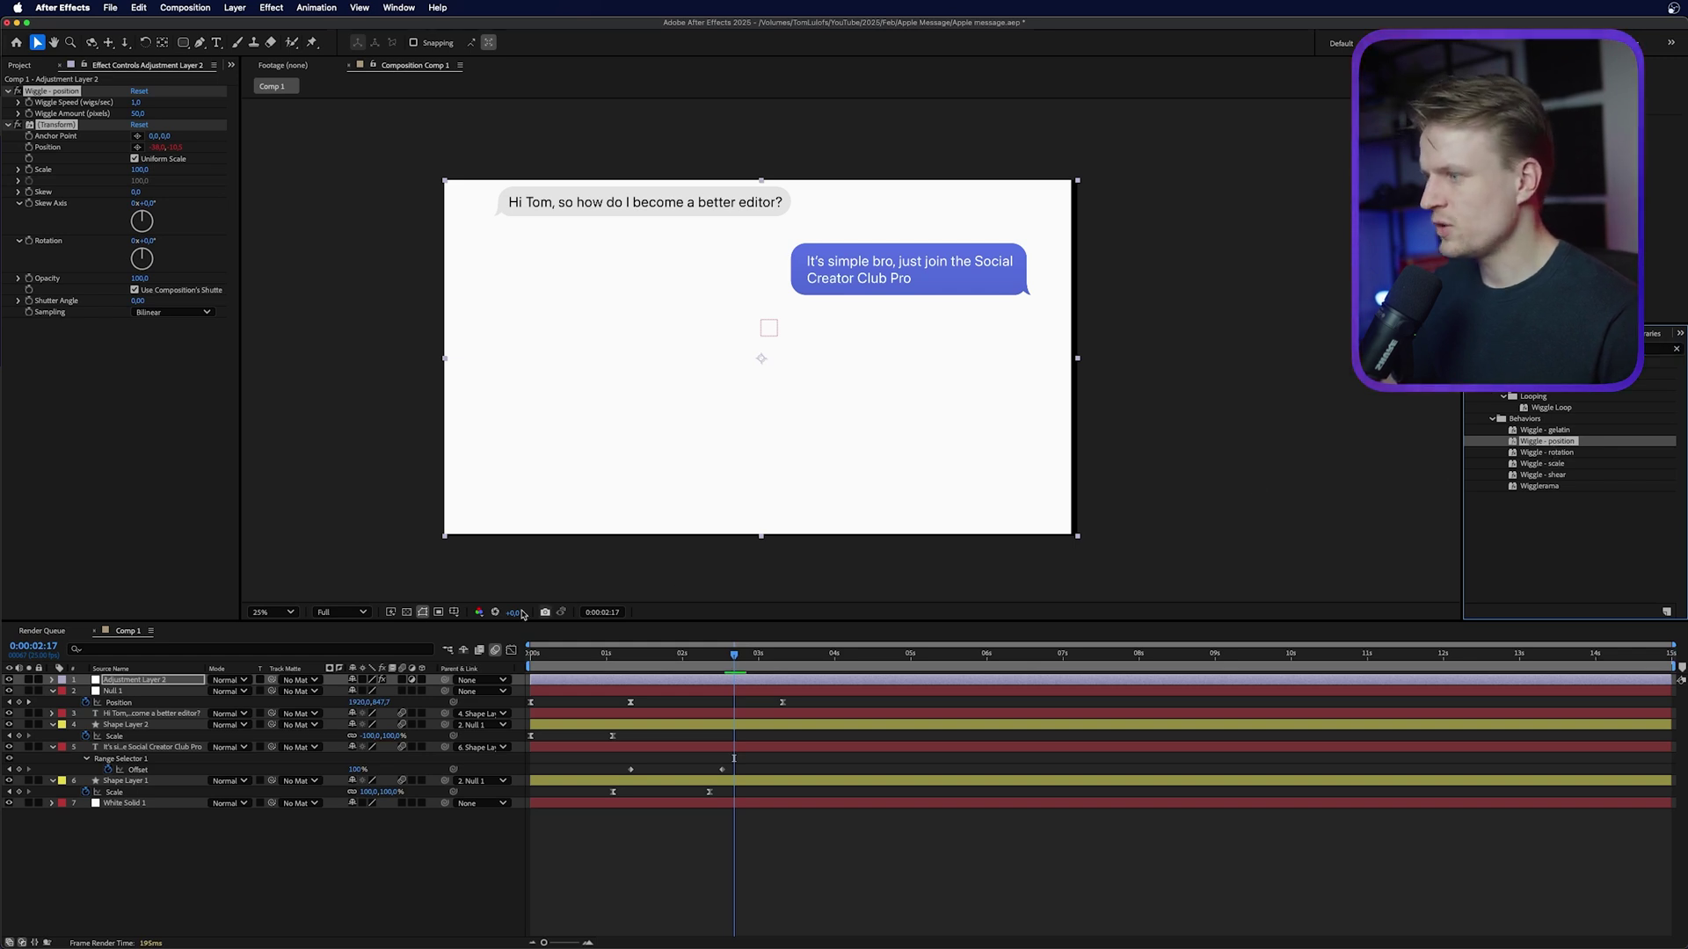
Enlarge White Solid 1 well beyond the composition frame so the wiggle leaves no uncovered edges
click(174, 680)
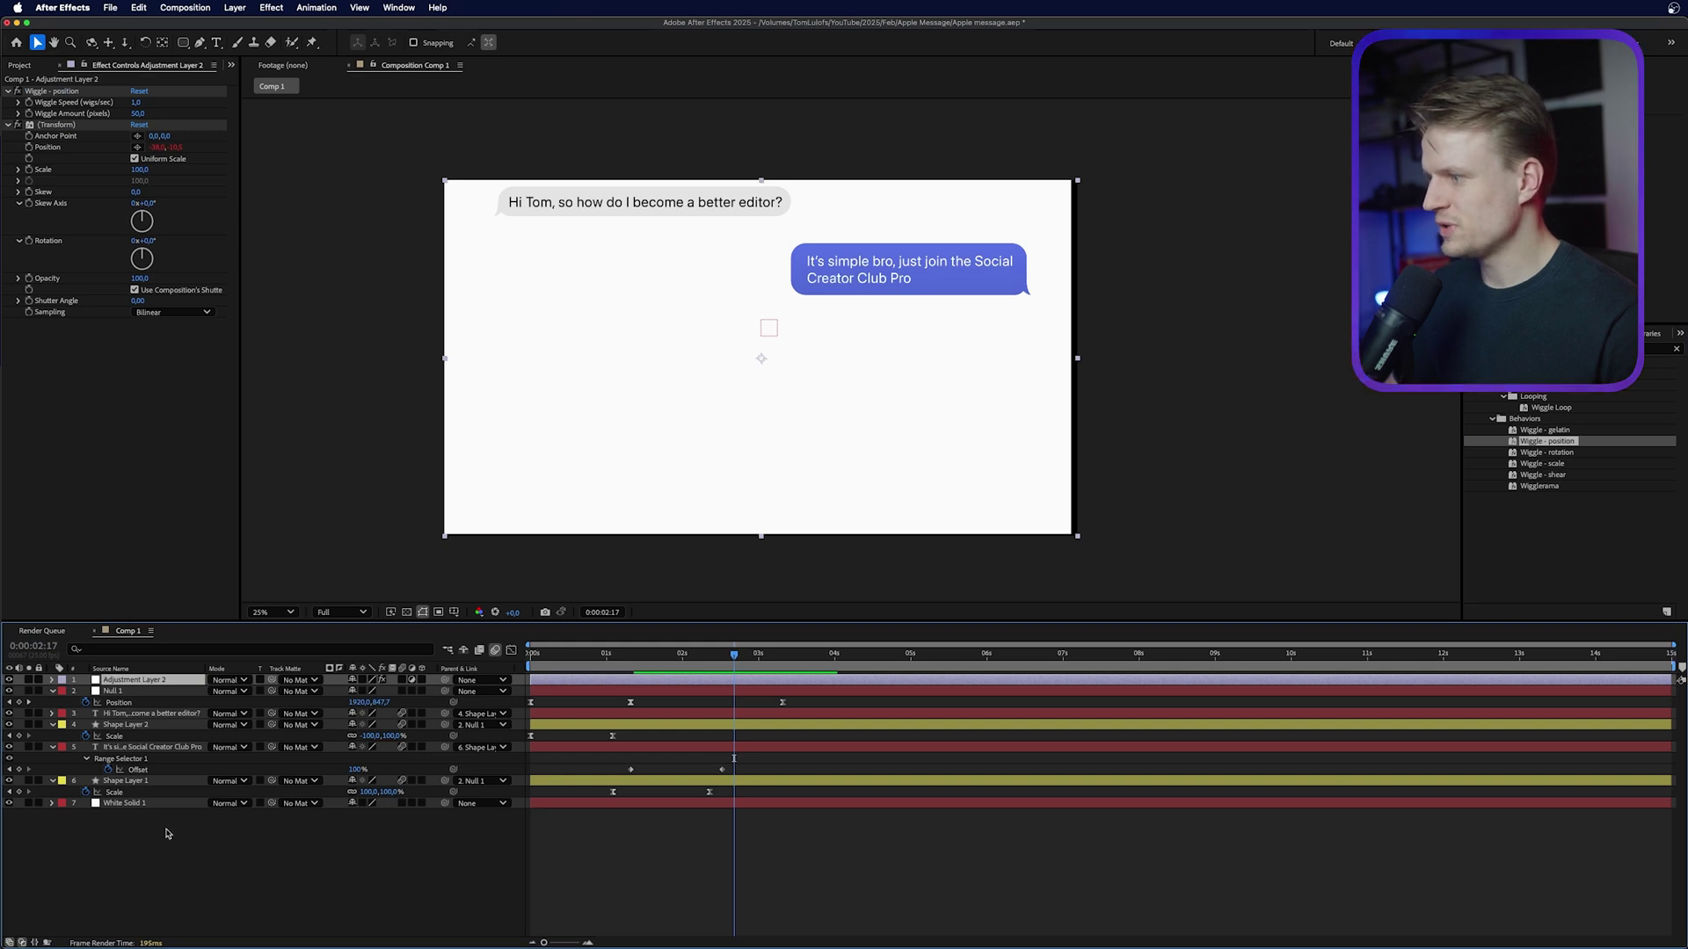
click(124, 803)
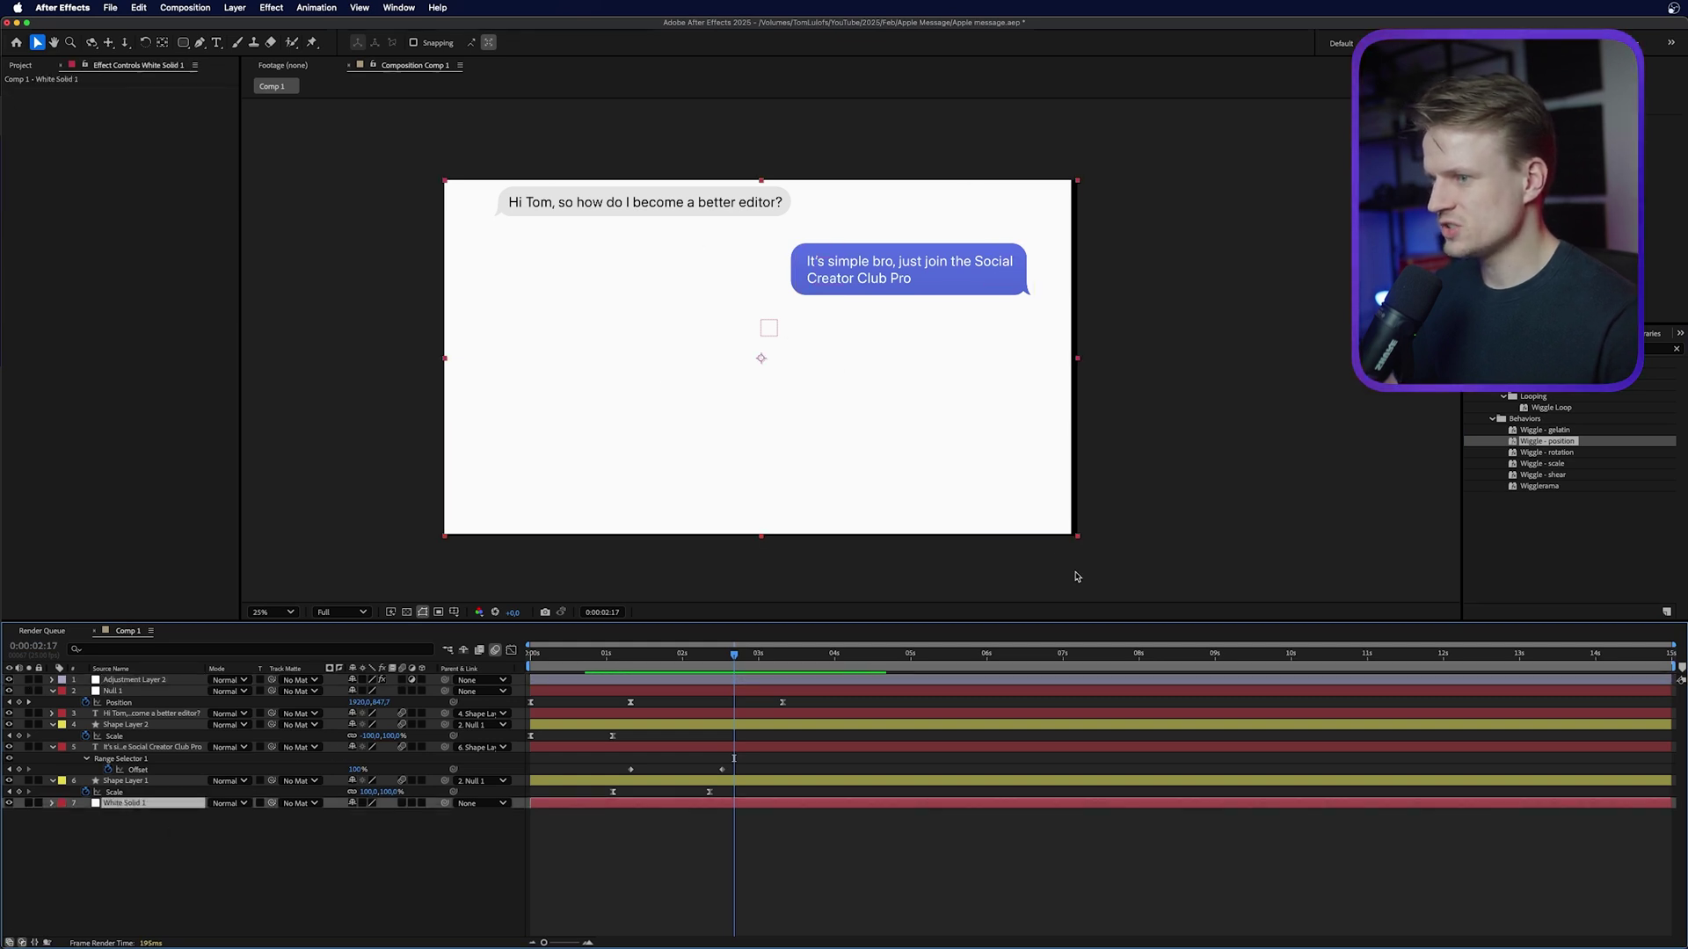
drag(1079, 540, 1207, 608)
Set the adjustment layer's Wiggle Speed to 0,5 wigs per second
click(117, 682)
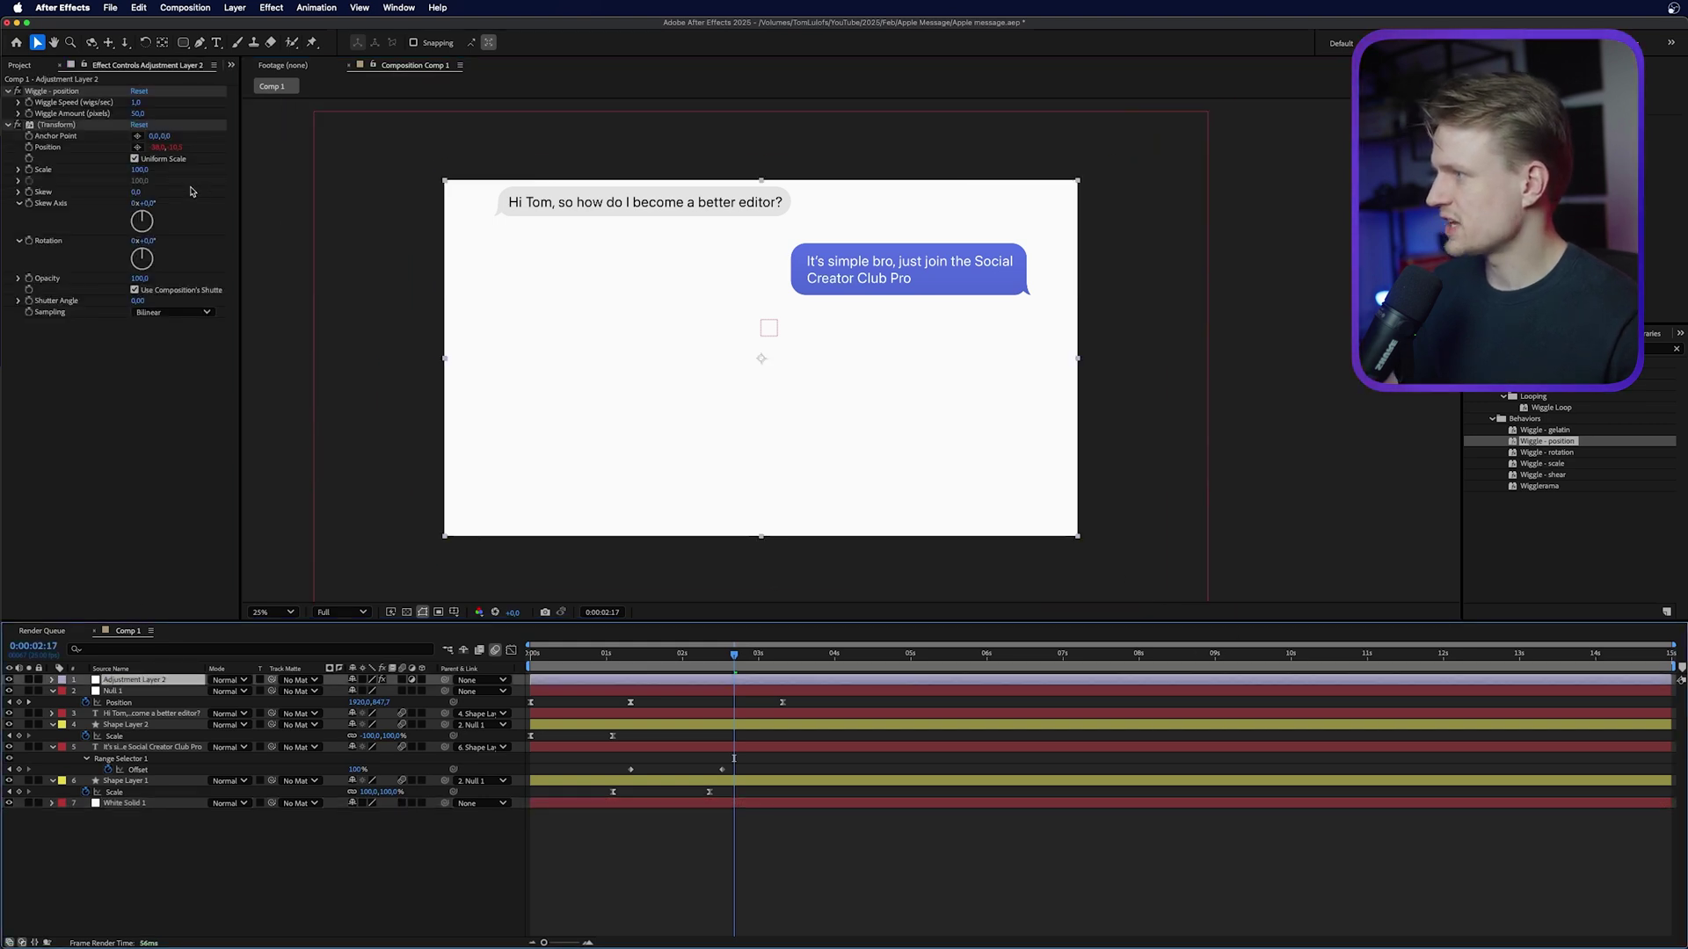
click(137, 103)
text(0,5)
key(Return)
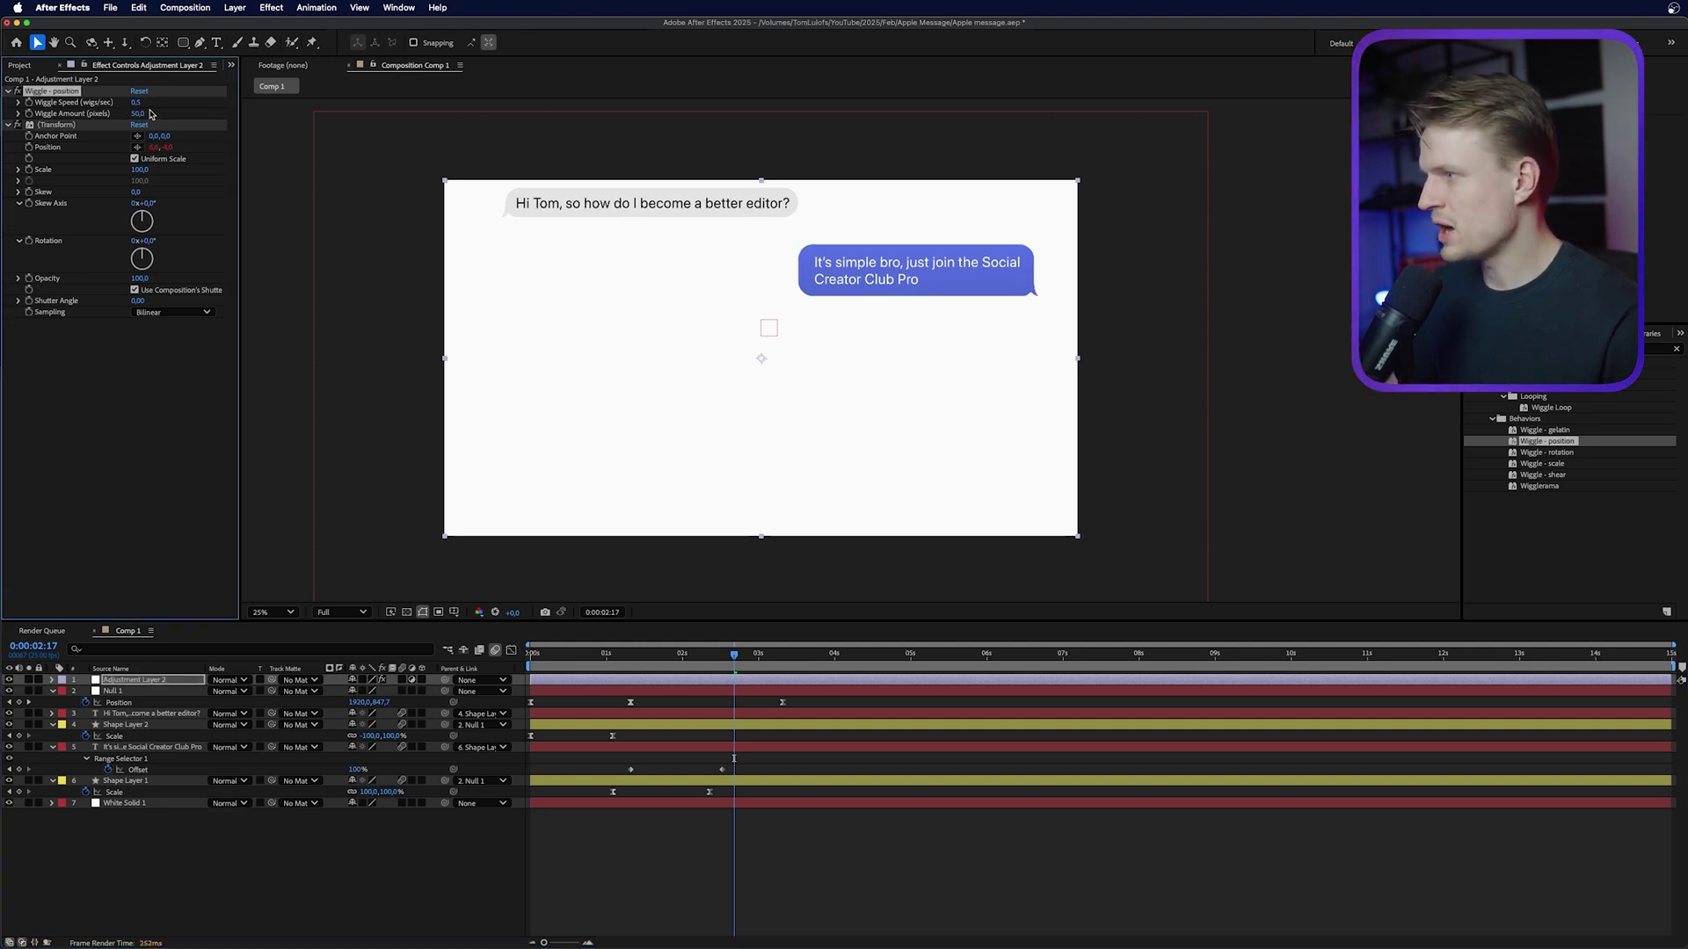
Lower the preview resolution to Quarter and play back the message animation
click(340, 612)
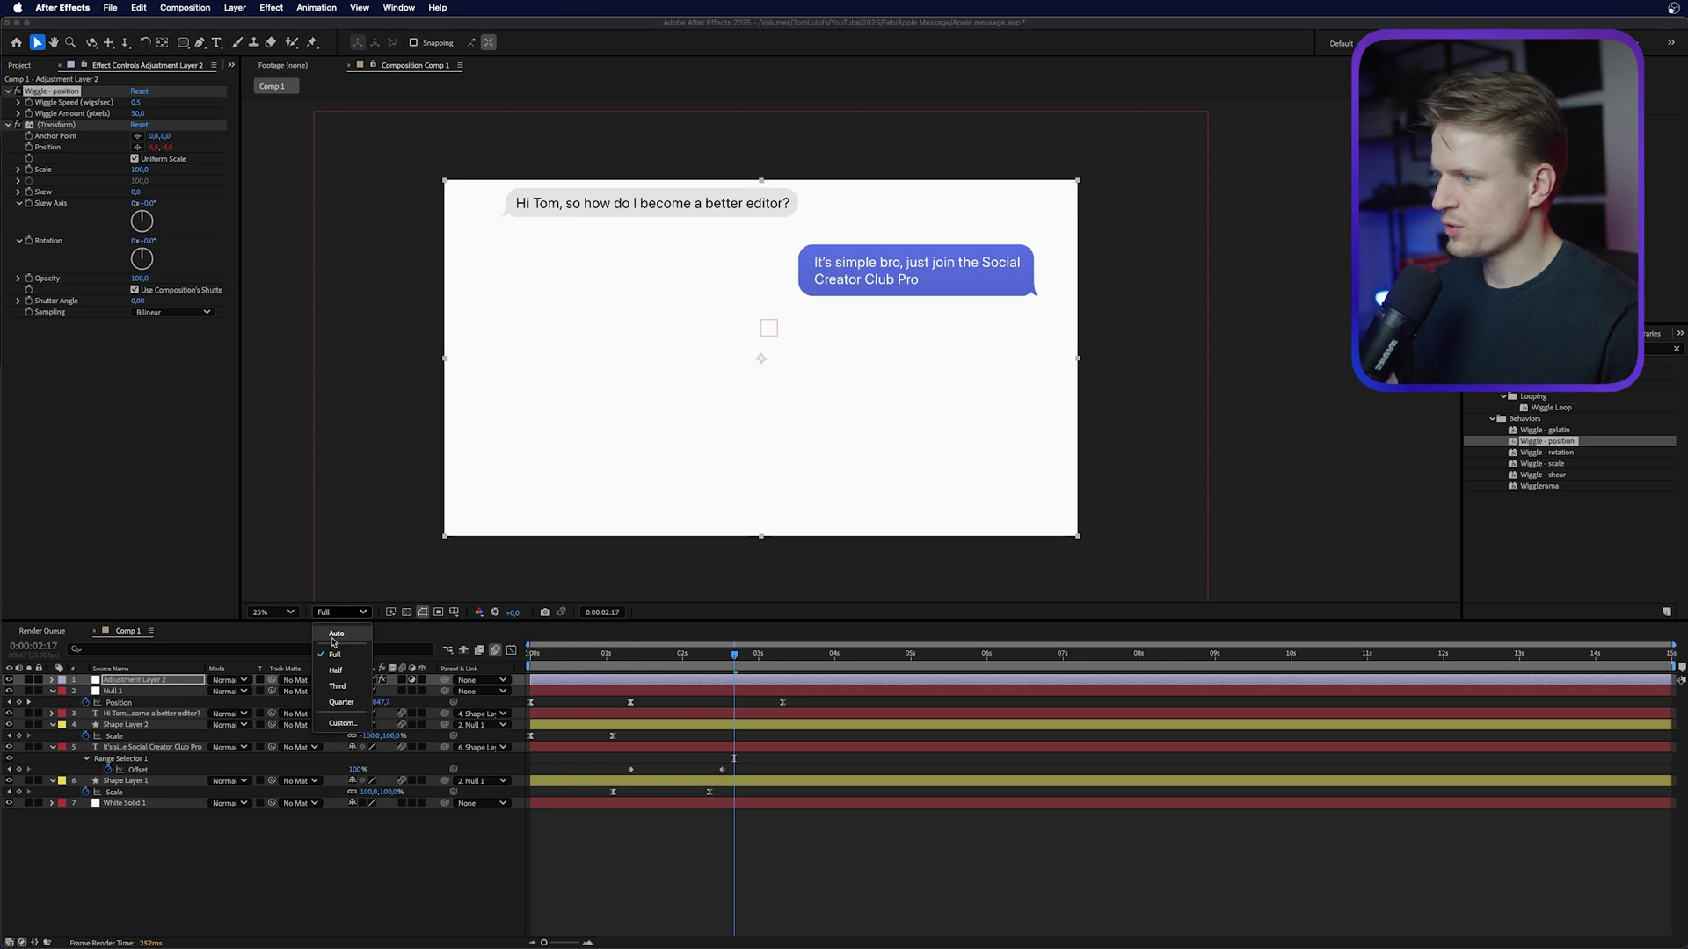
click(340, 702)
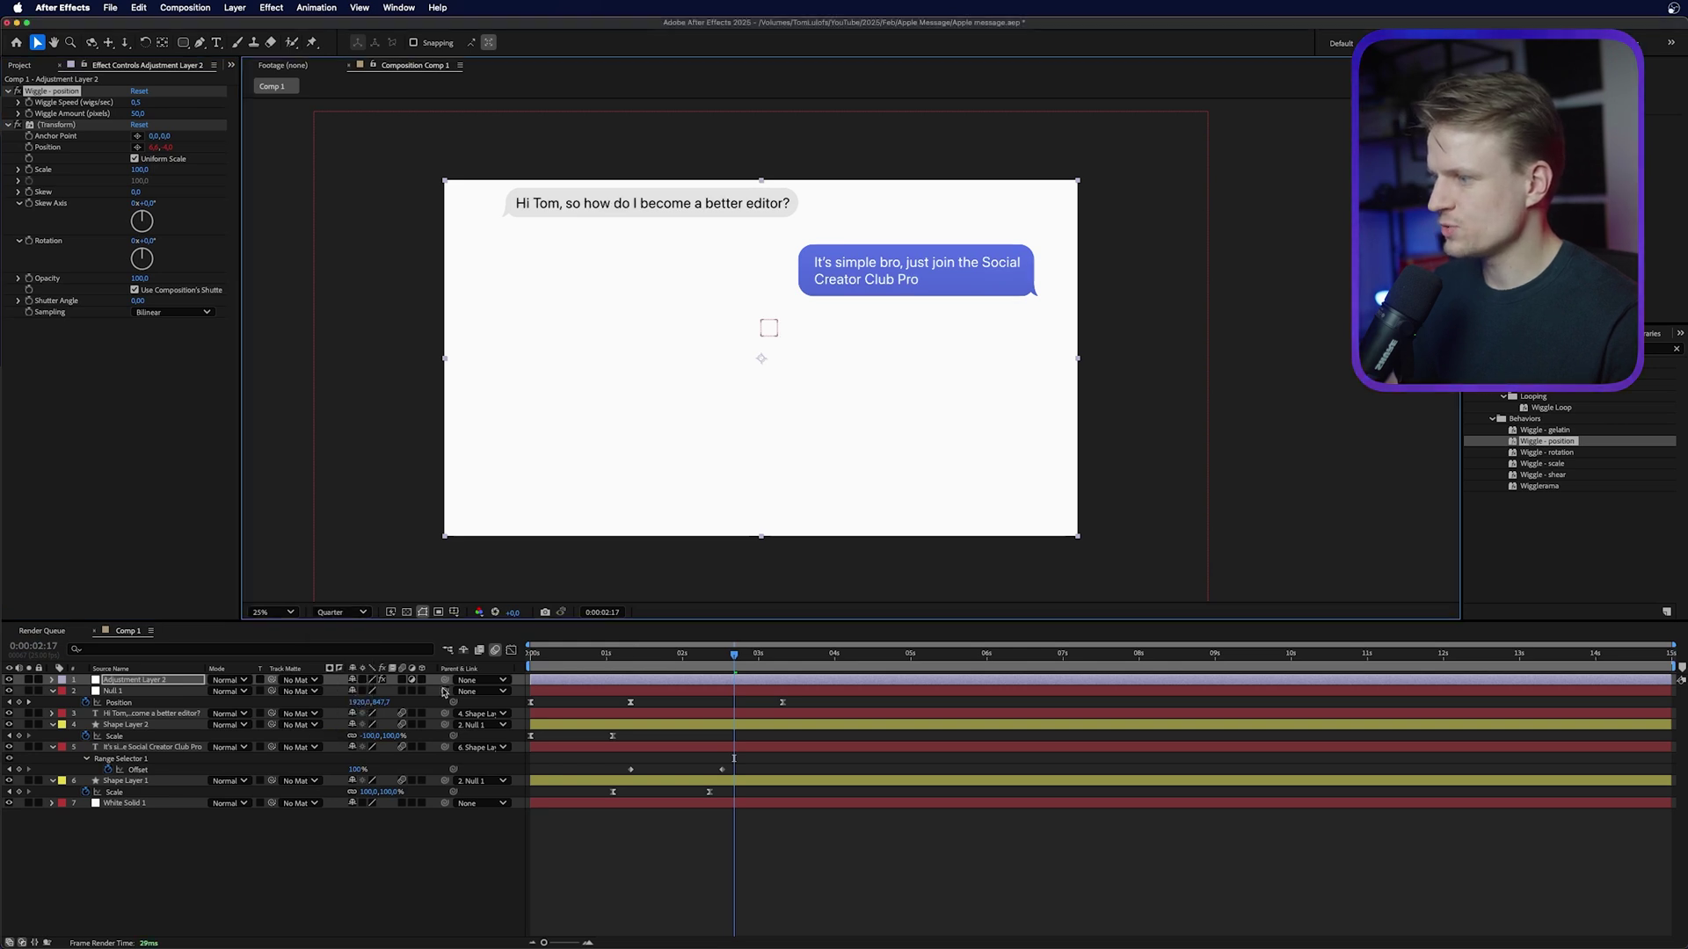
key(Home)
key(space)
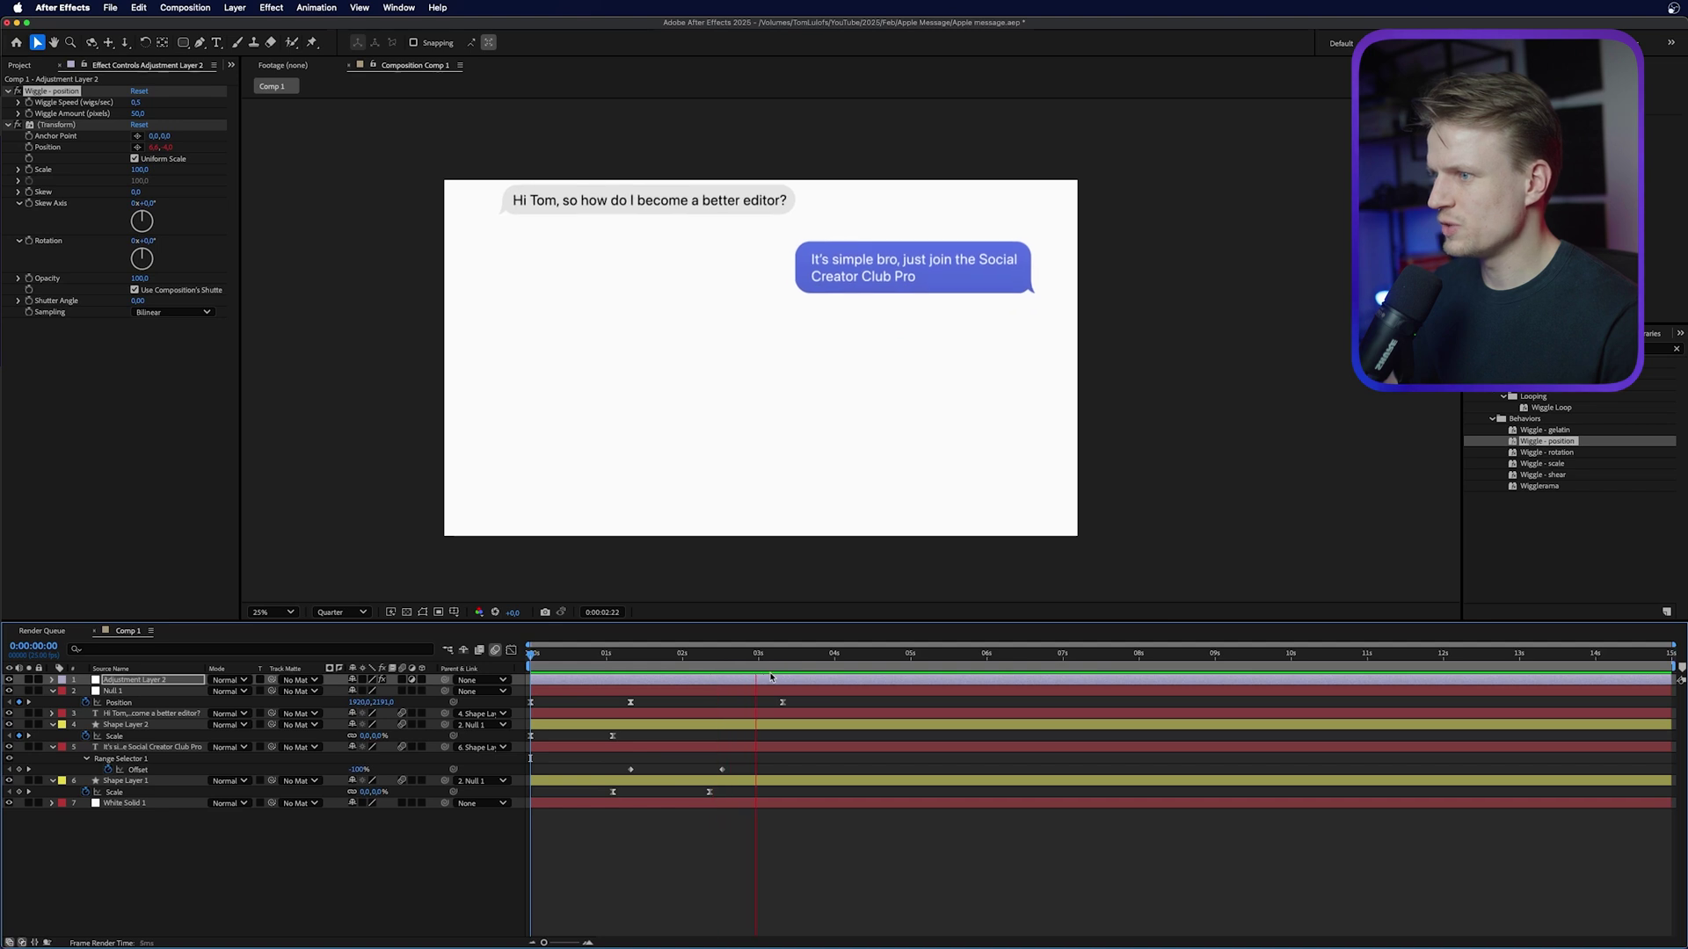
click(675, 661)
key(space)
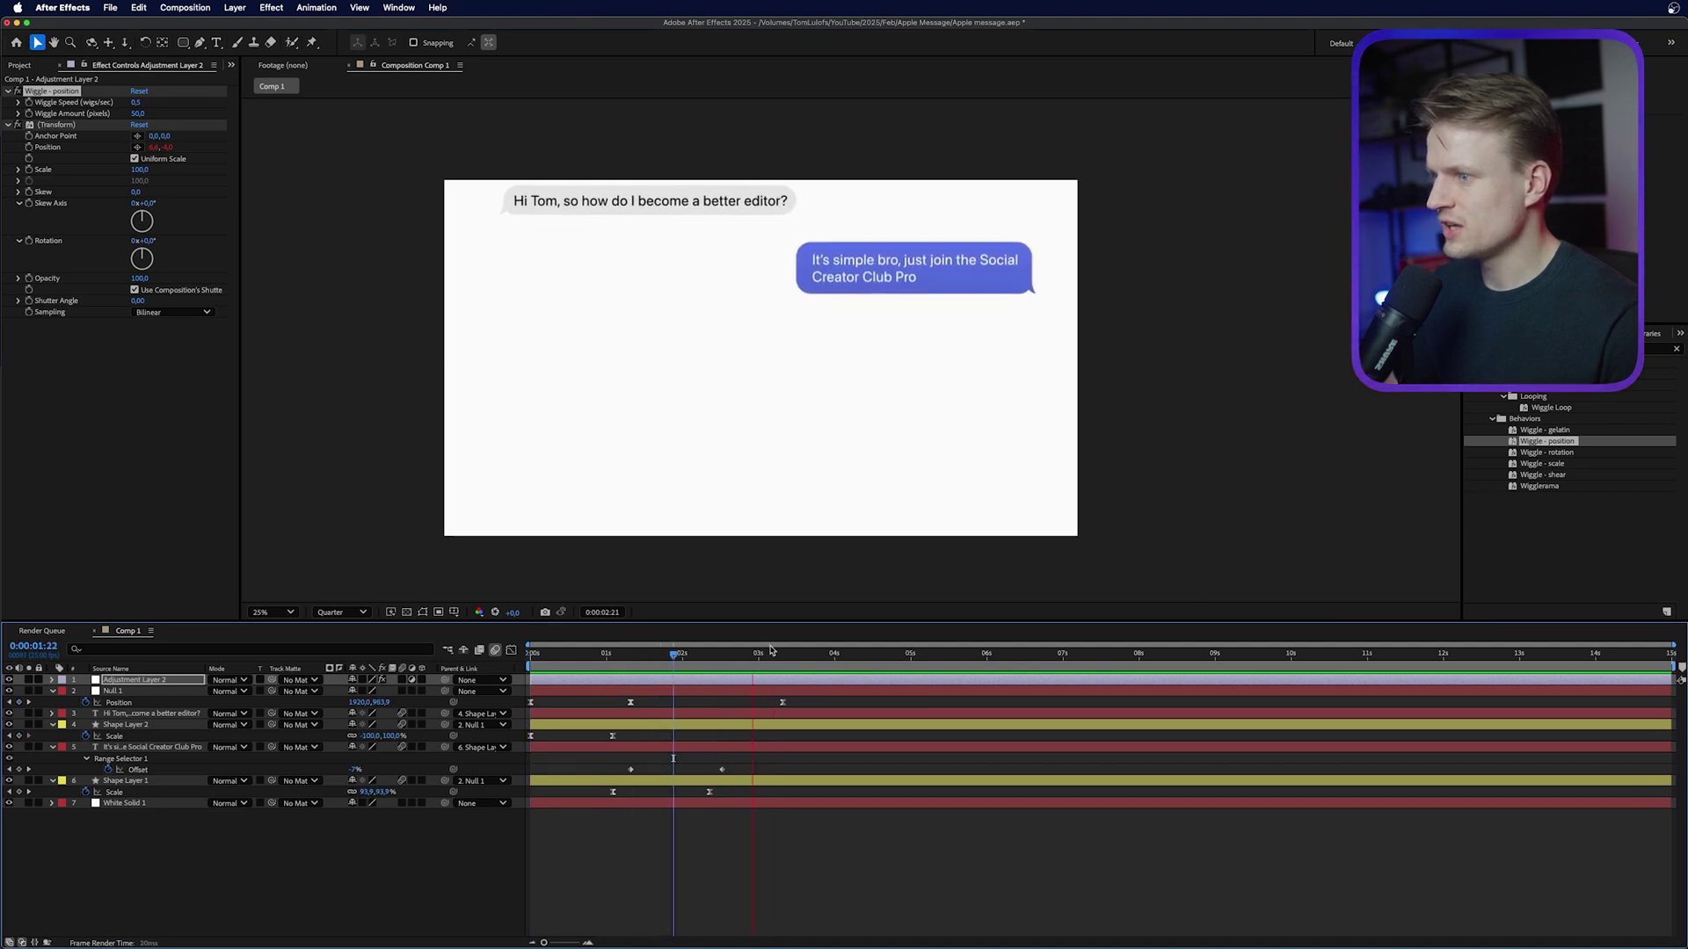